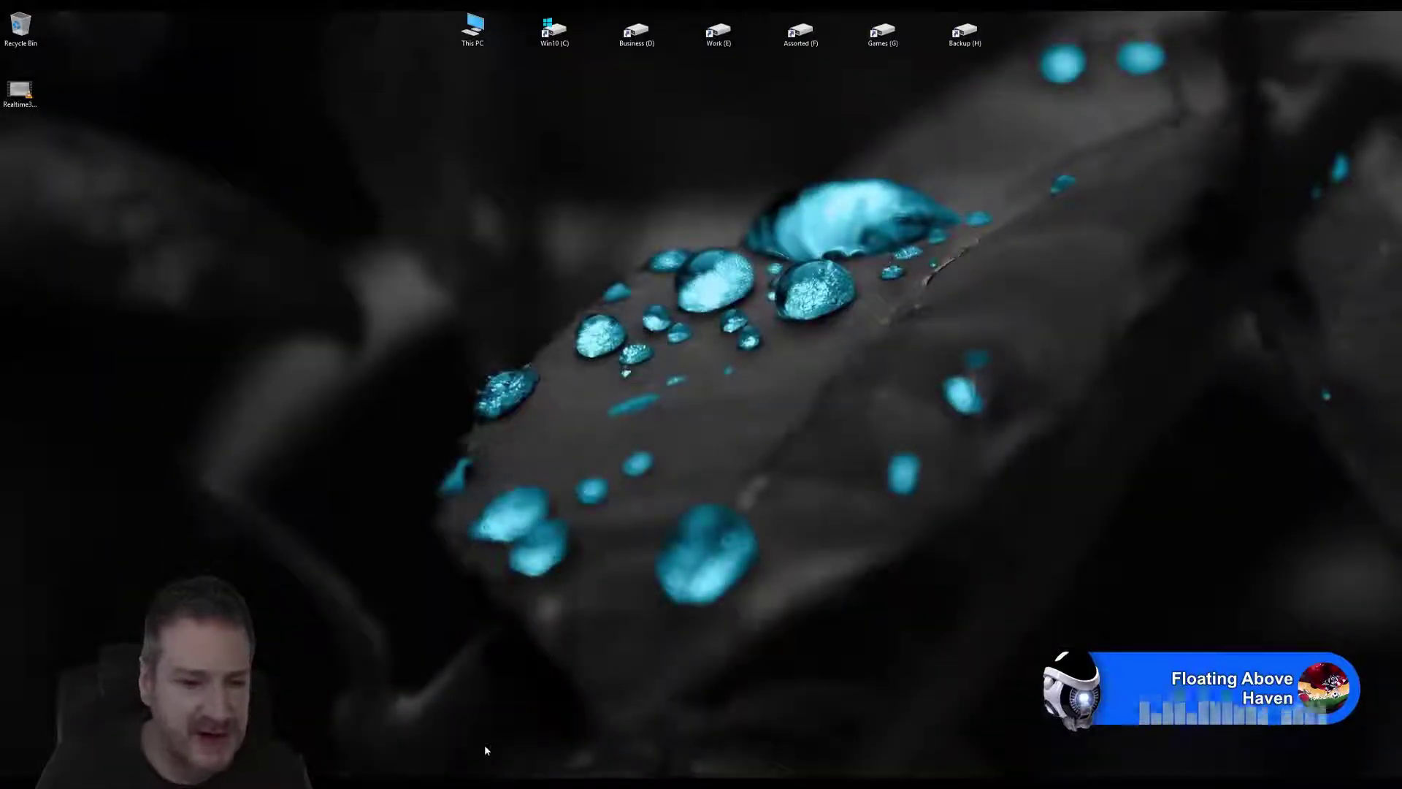
Switch to Unreal Editor and inspect the IronCircleTop_MSH mesh up close in the static mesh editor.
{"action": "left_click", "coordinate": [444, 785]}
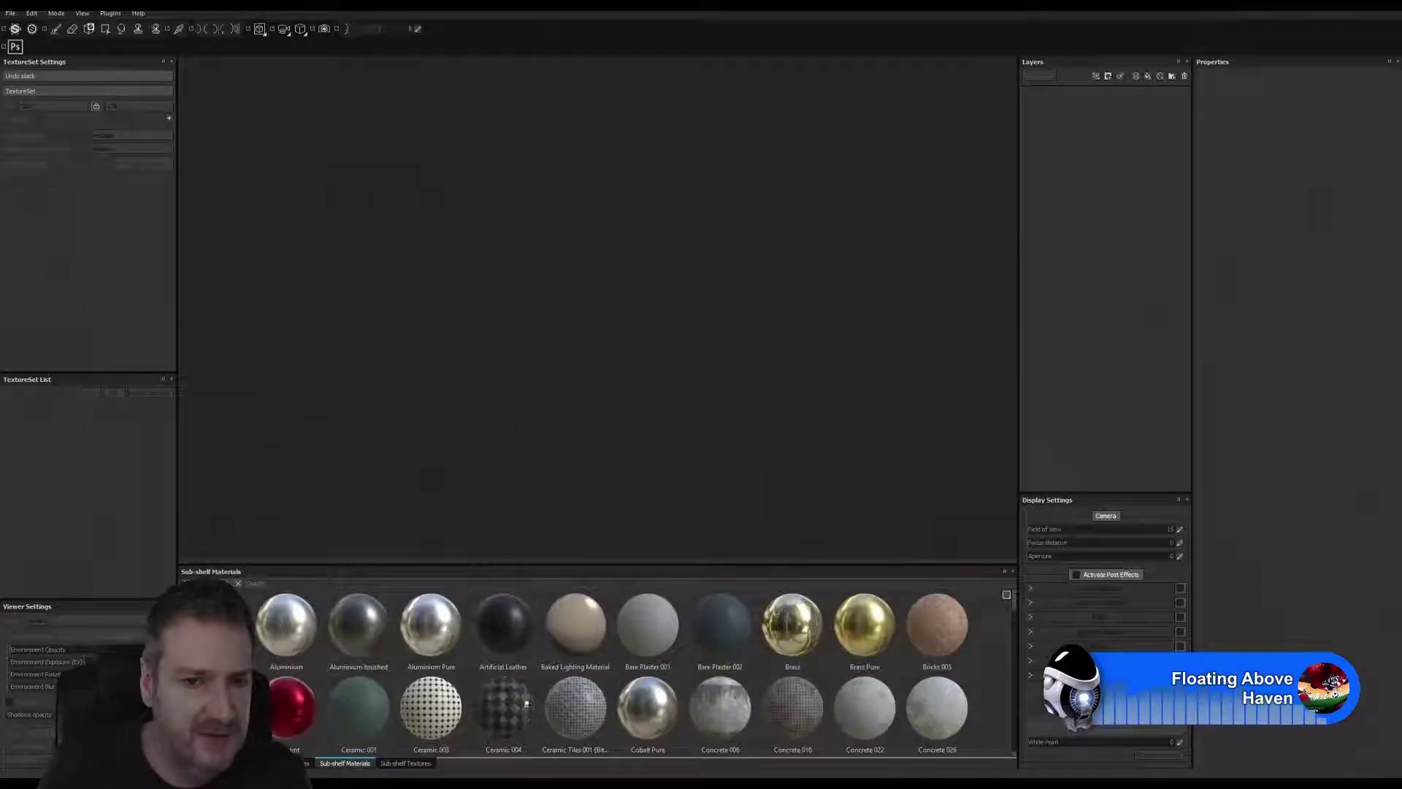
{"action": "left_click", "coordinate": [478, 785]}
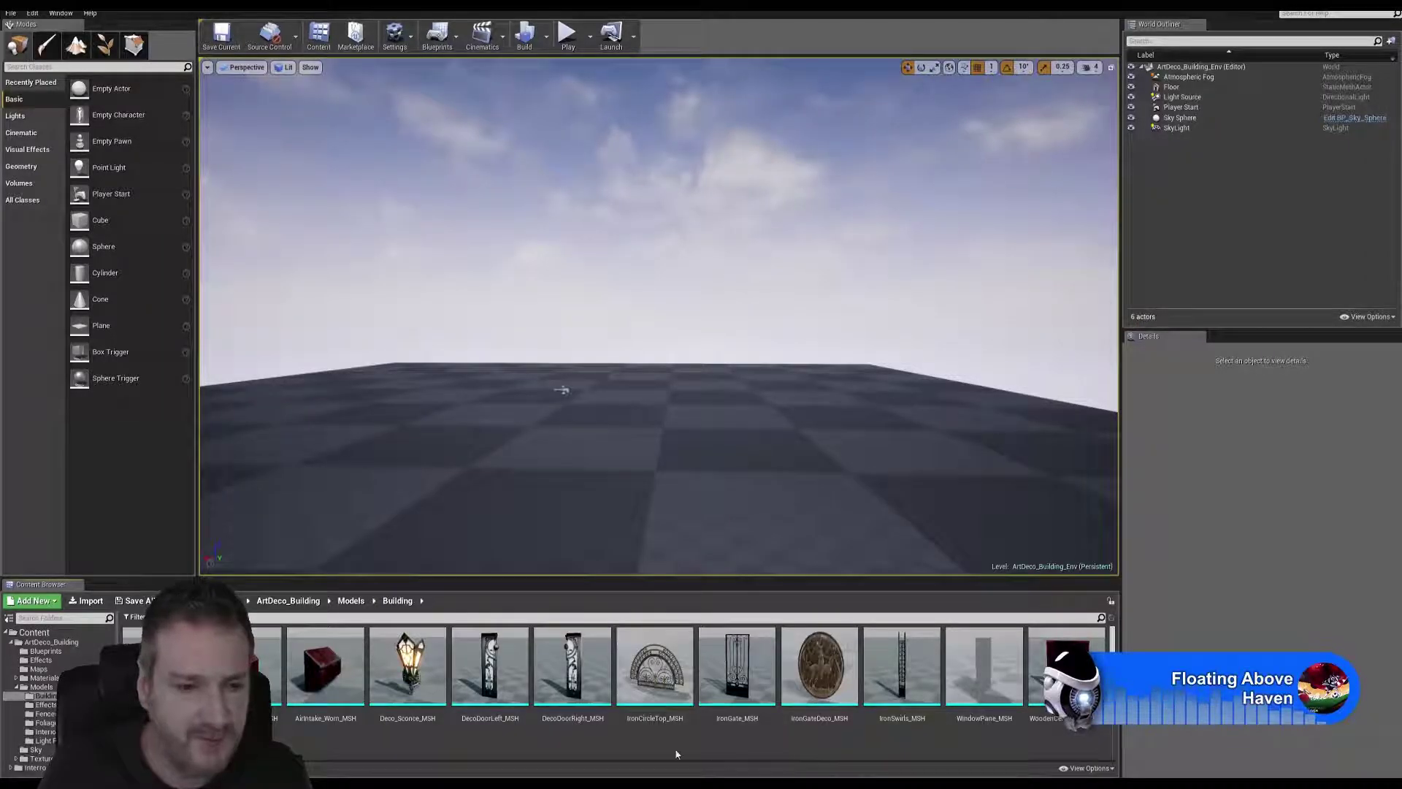
{"action": "left_click", "coordinate": [661, 678]}
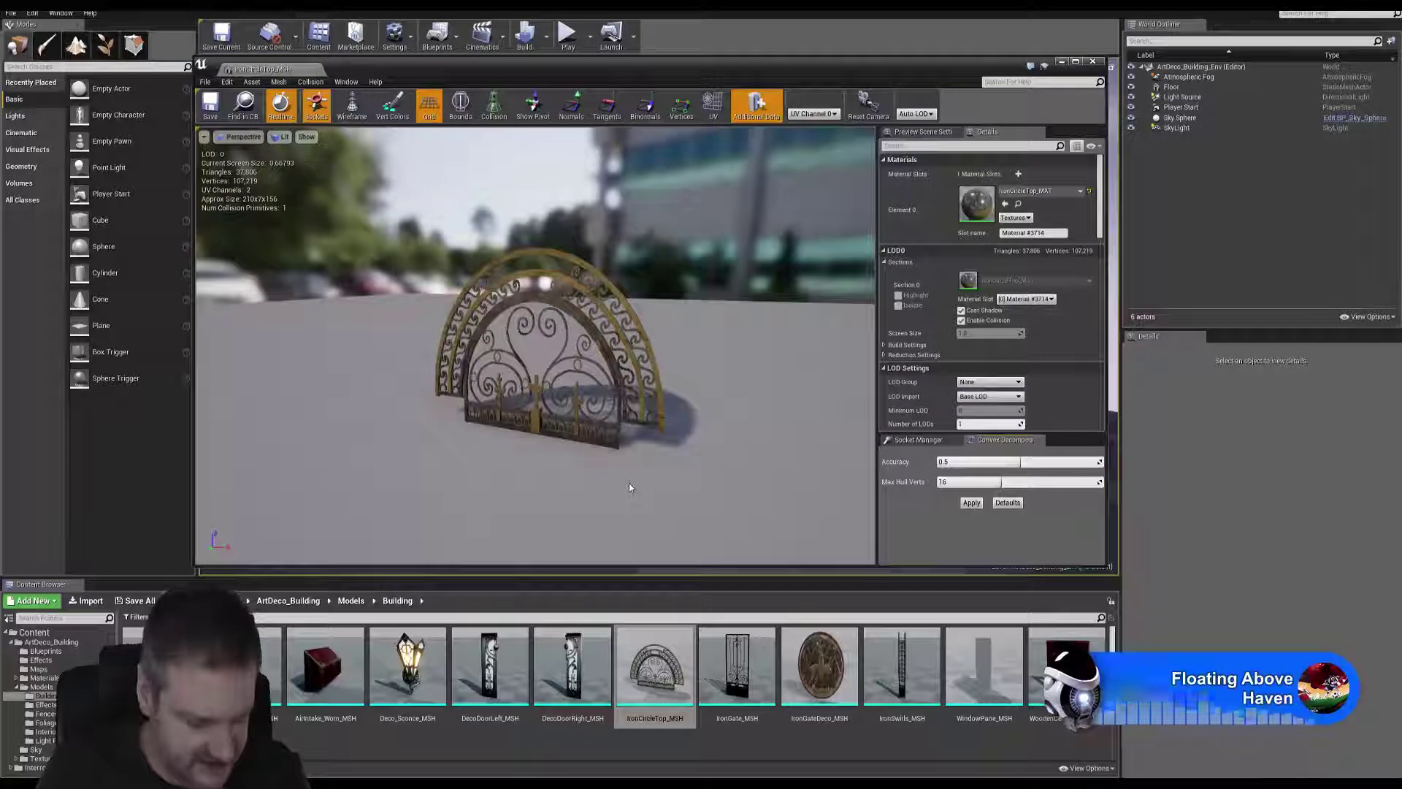
{"action": "mouse_move", "coordinate": [691, 126]}
{"action": "left_mouse_down"}
{"action": "mouse_move", "coordinate": [689, 112]}
{"action": "mouse_move", "coordinate": [690, 128]}
{"action": "left_mouse_up"}
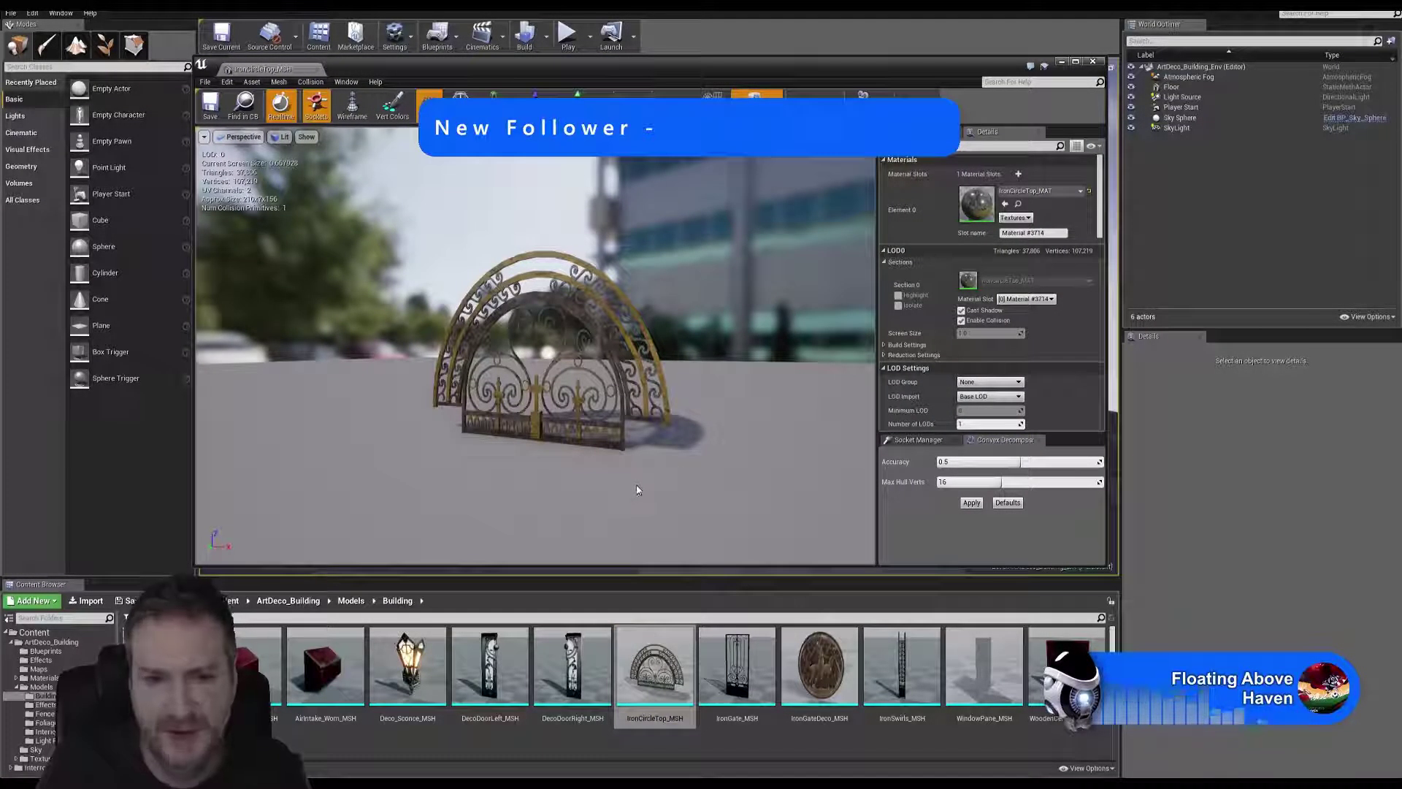
{"action": "scroll", "coordinate": [641, 490], "scroll_direction": "up", "scroll_amount": 2}
{"action": "scroll", "coordinate": [641, 490], "scroll_direction": "up", "scroll_amount": 2}
{"action": "left_click_drag", "start_coordinate": [640, 490], "coordinate": [712, 387]}
{"action": "left_click_drag", "start_coordinate": [694, 157], "coordinate": [603, 343]}
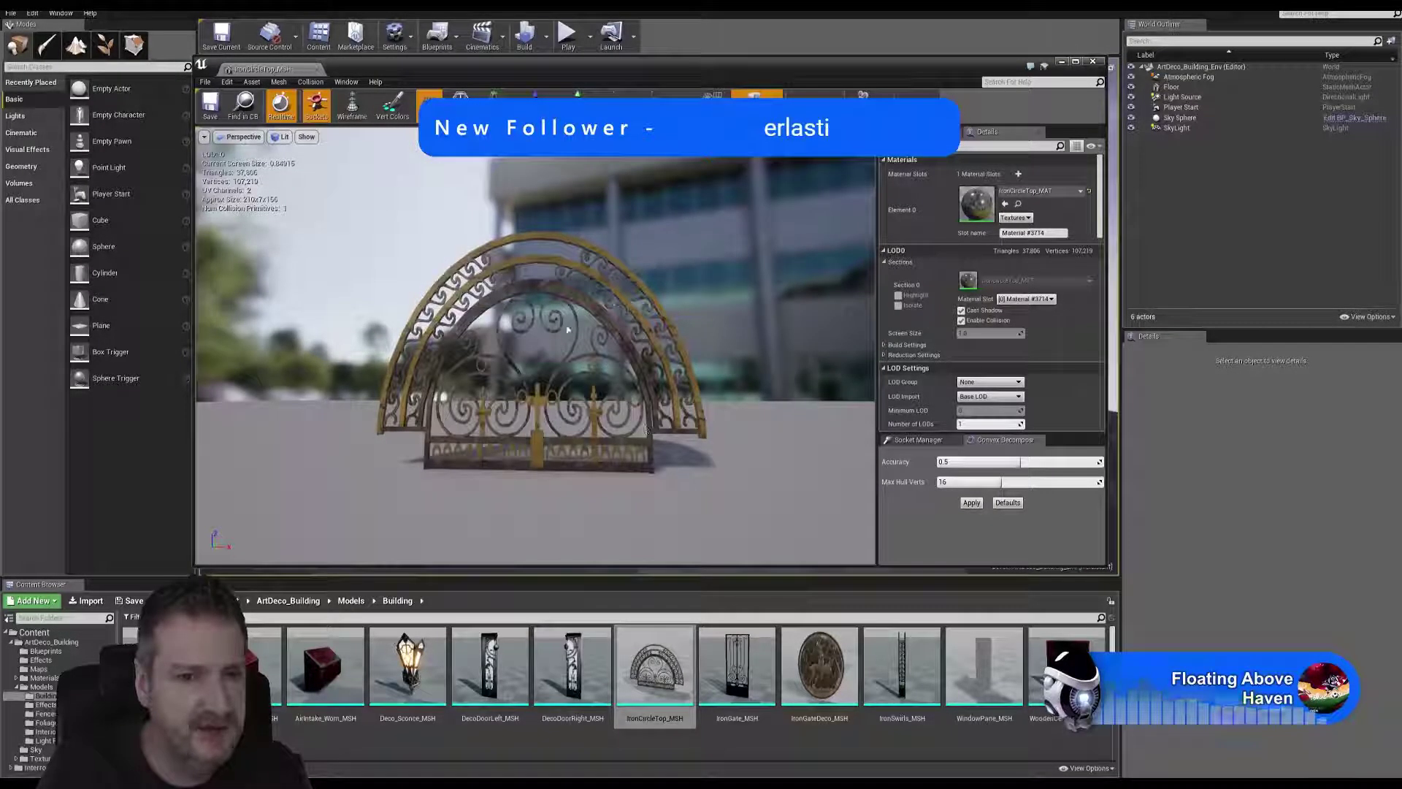
{"action": "mouse_move", "coordinate": [663, 691]}
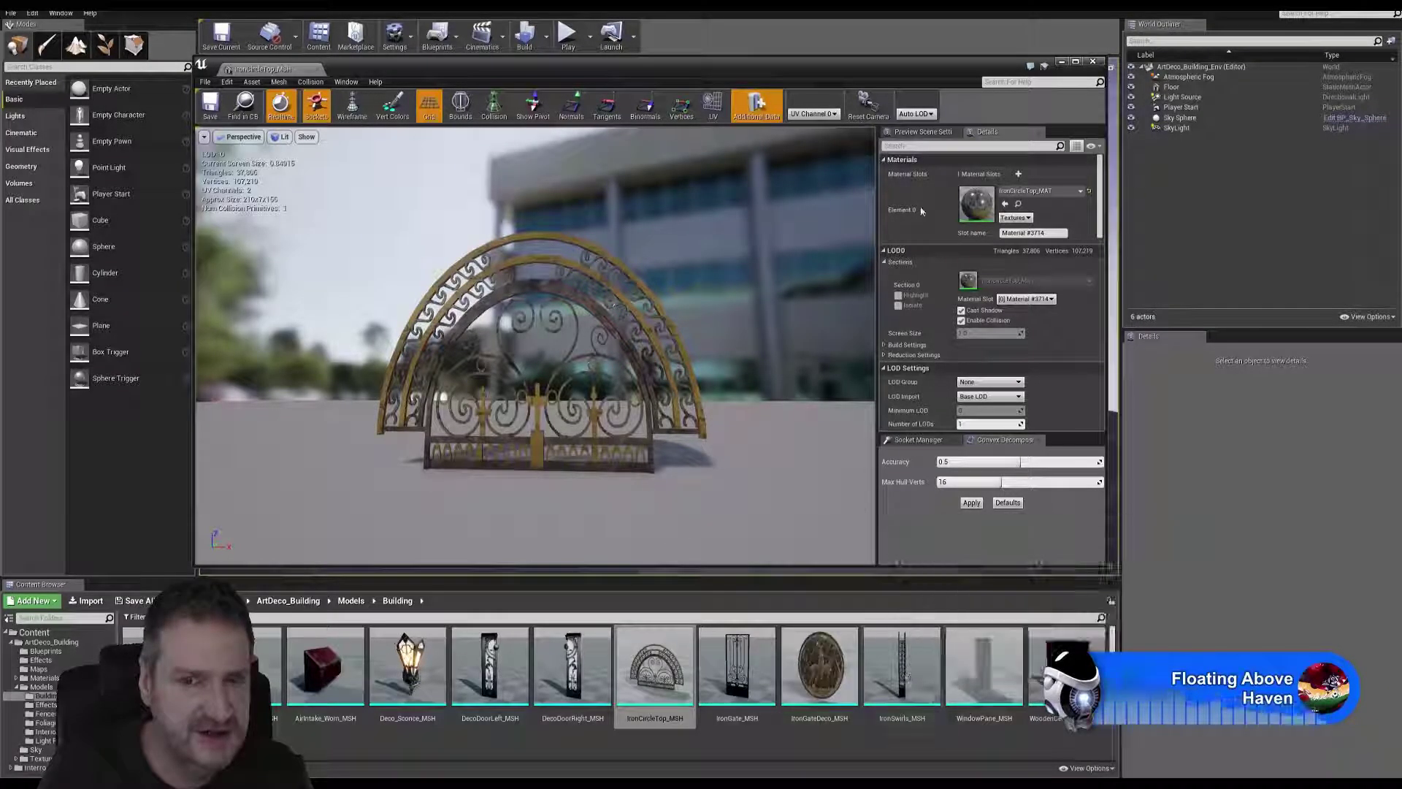
{"action": "left_click", "coordinate": [1093, 61]}
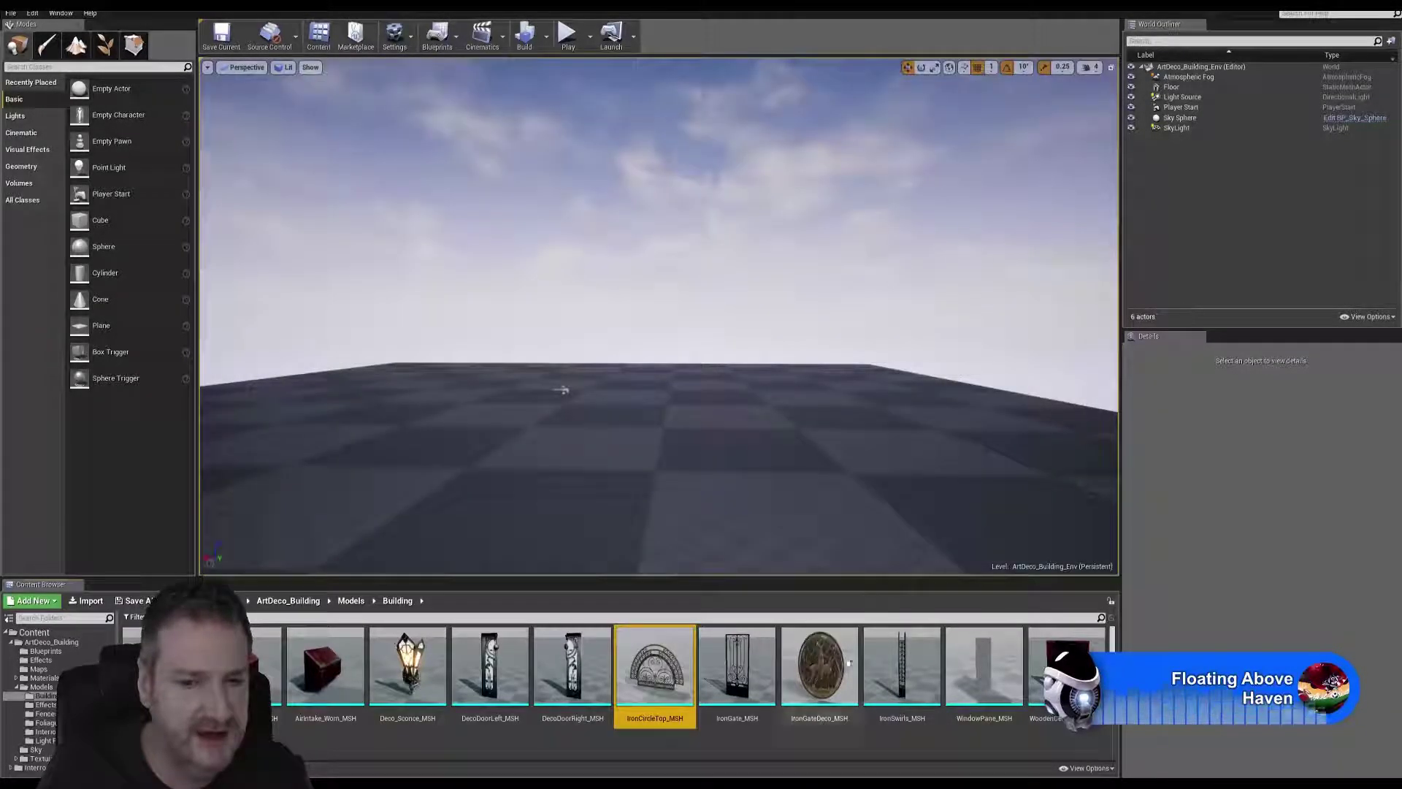
Examine the IronSwirls_MSH mesh, then open and view the IronGate_MSH mesh.
{"action": "double_click", "coordinate": [918, 666]}
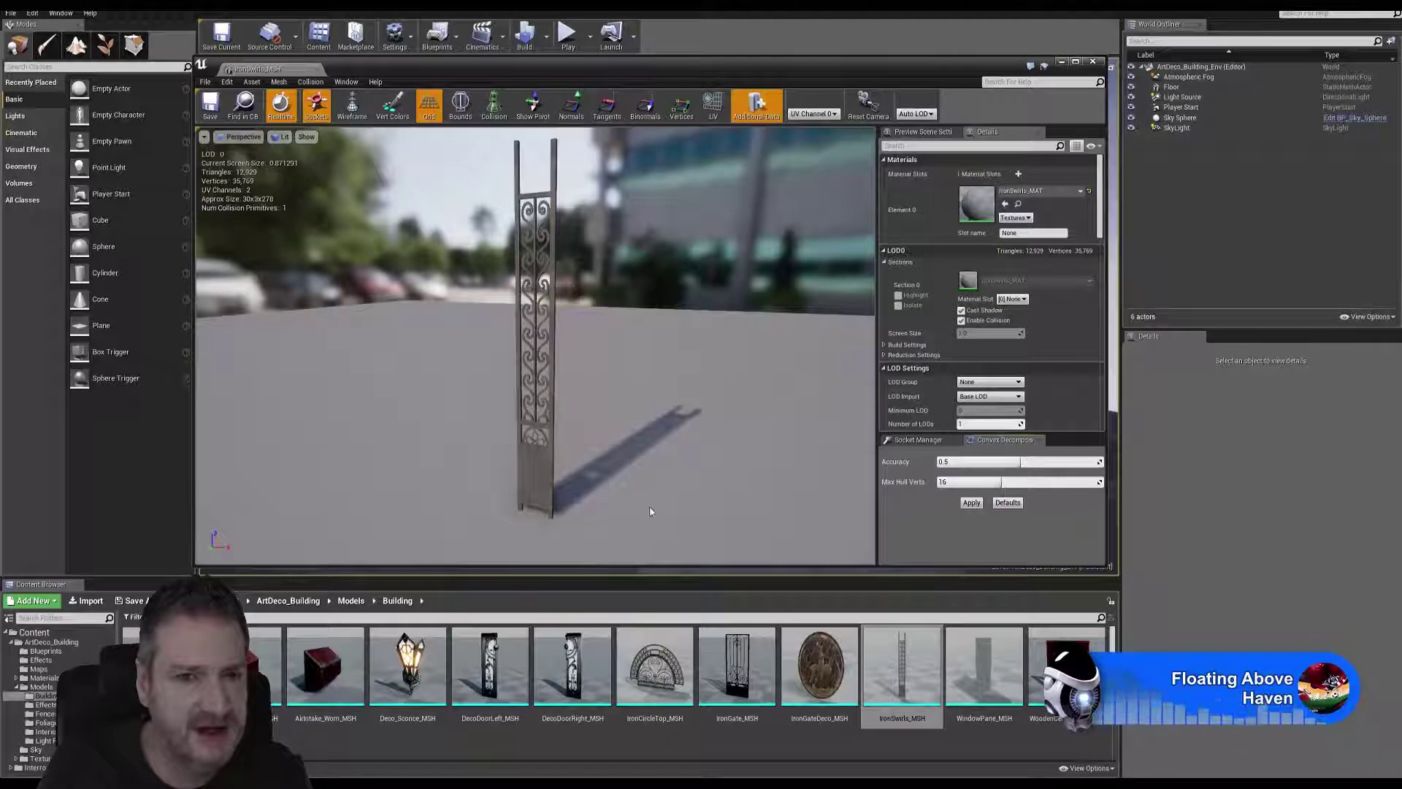
{"action": "left_click_drag", "start_coordinate": [614, 473], "coordinate": [526, 173]}
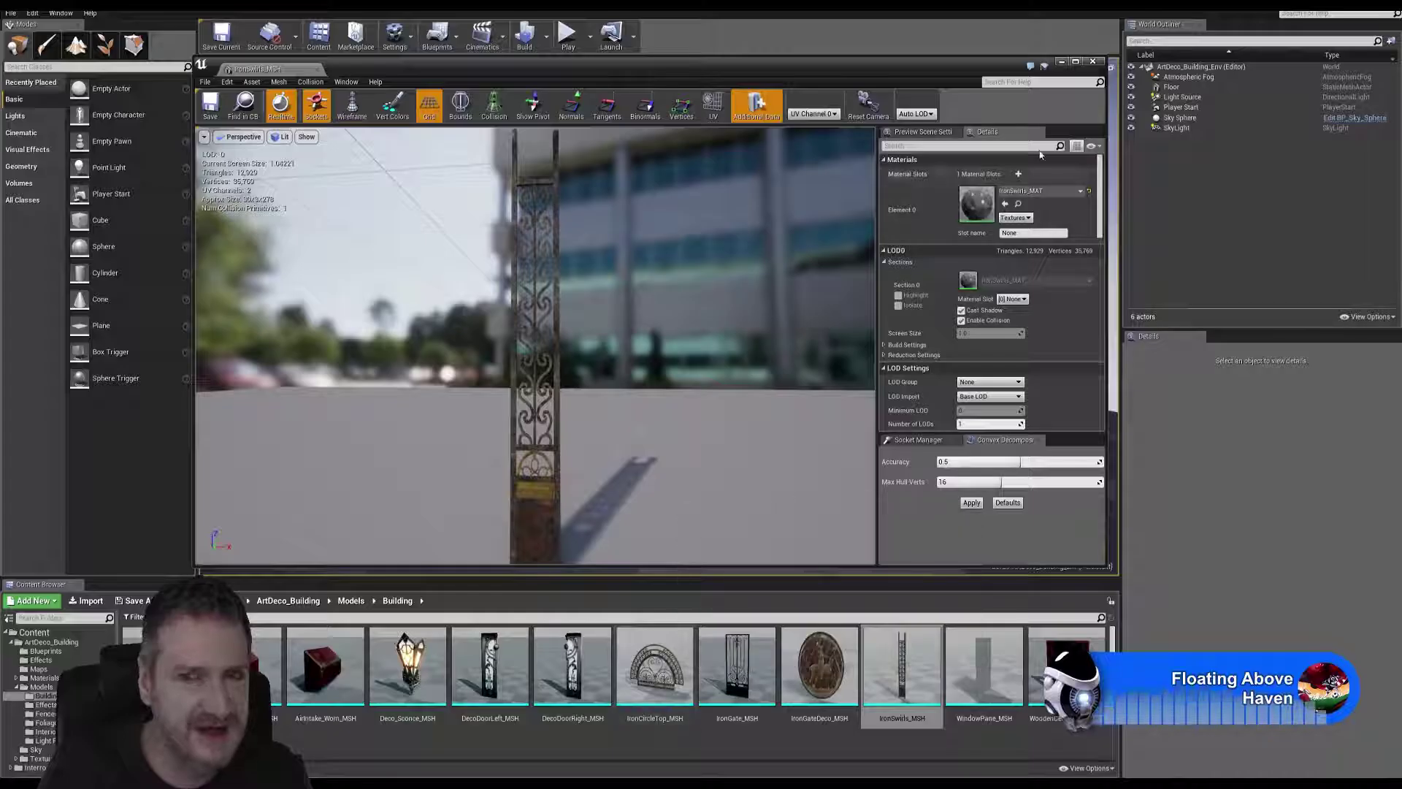
{"action": "left_click", "coordinate": [1093, 62]}
{"action": "double_click", "coordinate": [739, 659]}
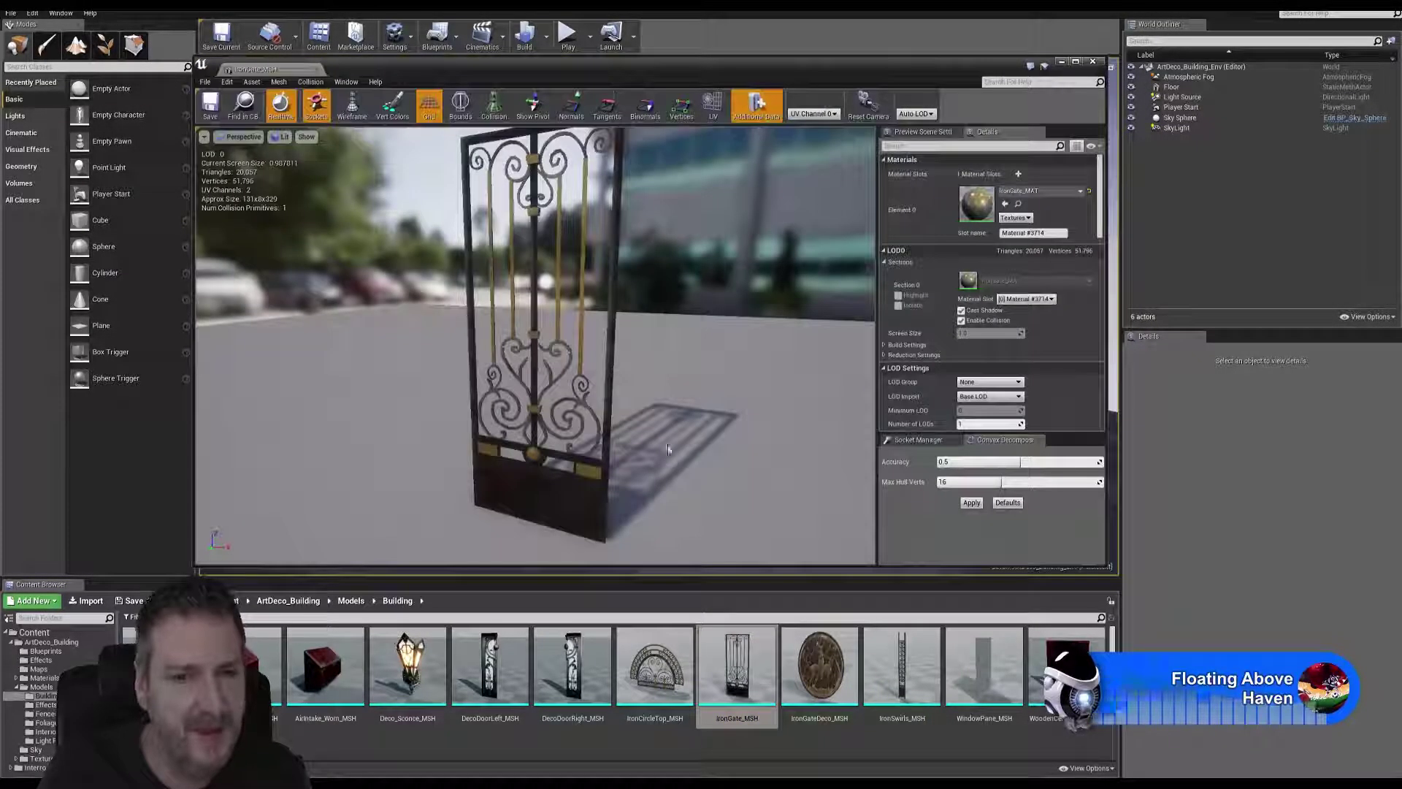
{"action": "left_click_drag", "start_coordinate": [533, 196], "coordinate": [558, 125]}
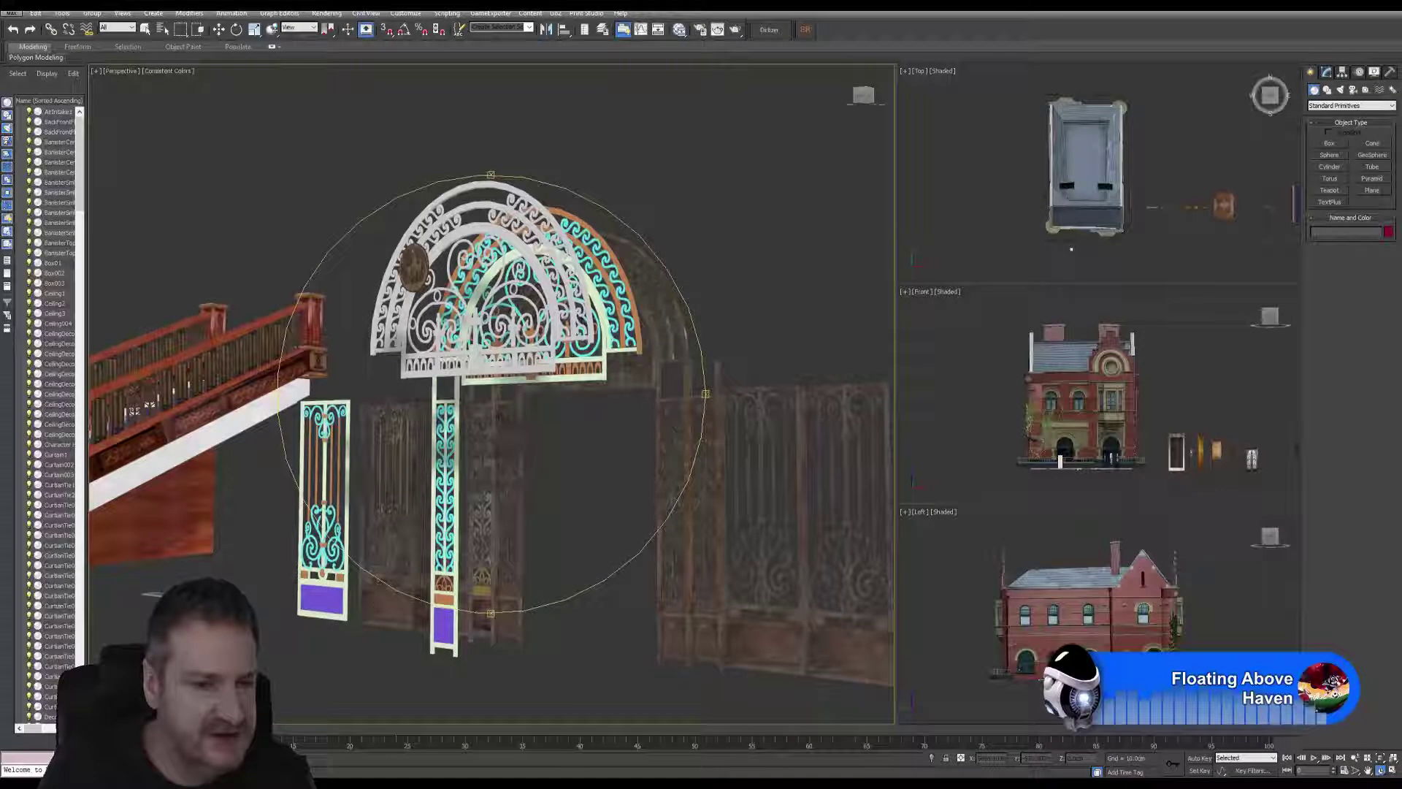
Look over the arched ironwork and gate panels beside the staircase in the 3ds Max perspective view.
{"action": "left_click_drag", "start_coordinate": [509, 473], "coordinate": [510, 482]}
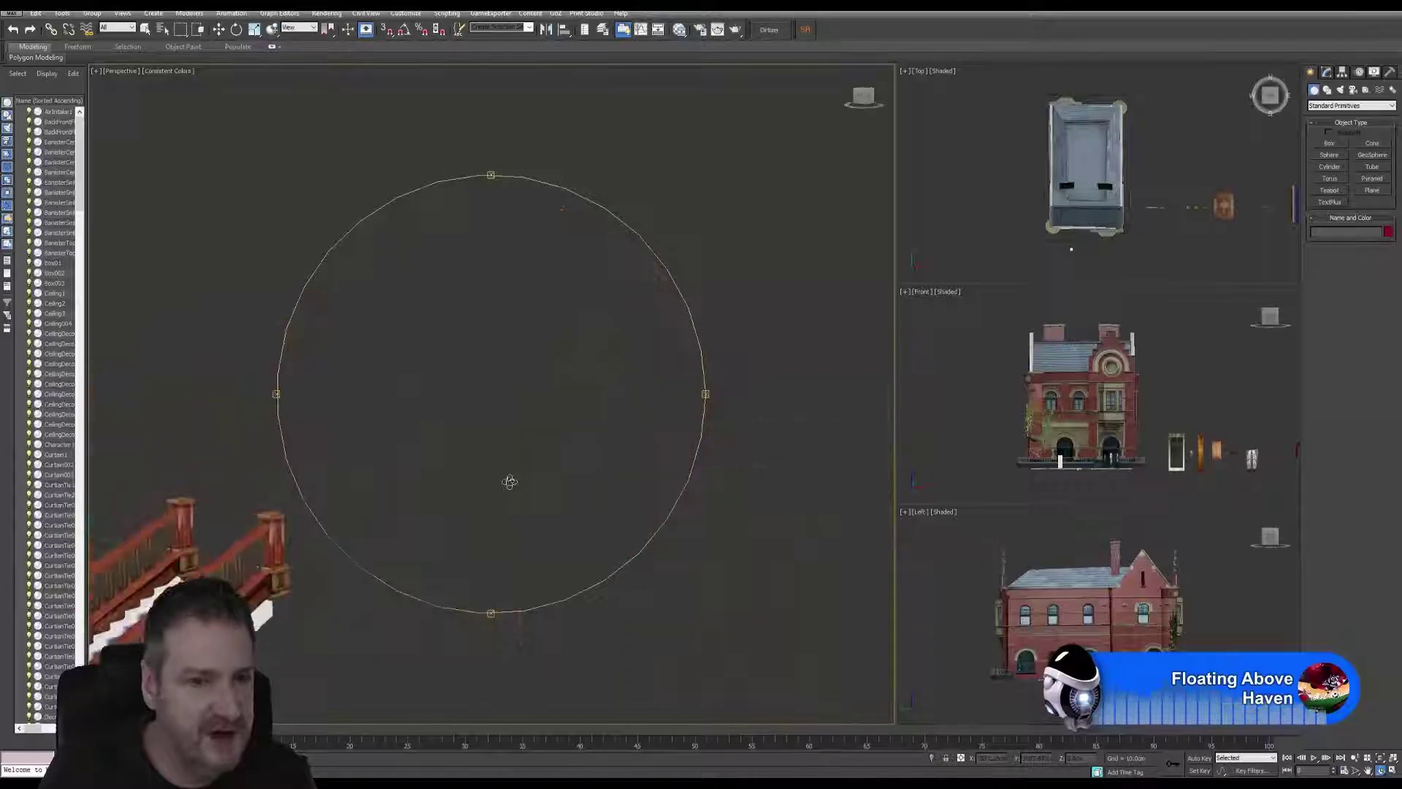
{"action": "key", "text": "ctrl+z"}
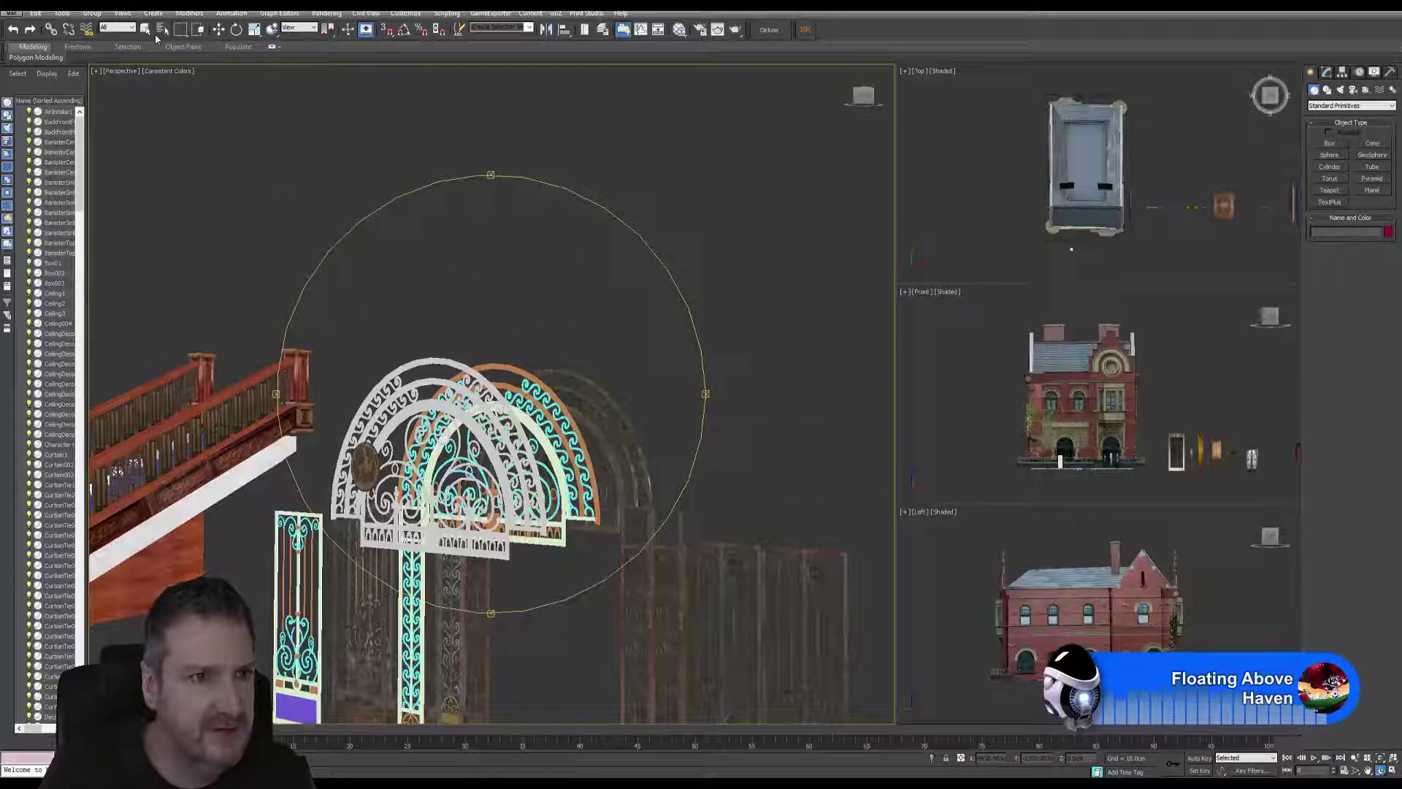
{"action": "left_click", "coordinate": [145, 30]}
{"action": "middle_click_drag", "start_coordinate": [512, 614], "coordinate": [486, 439]}
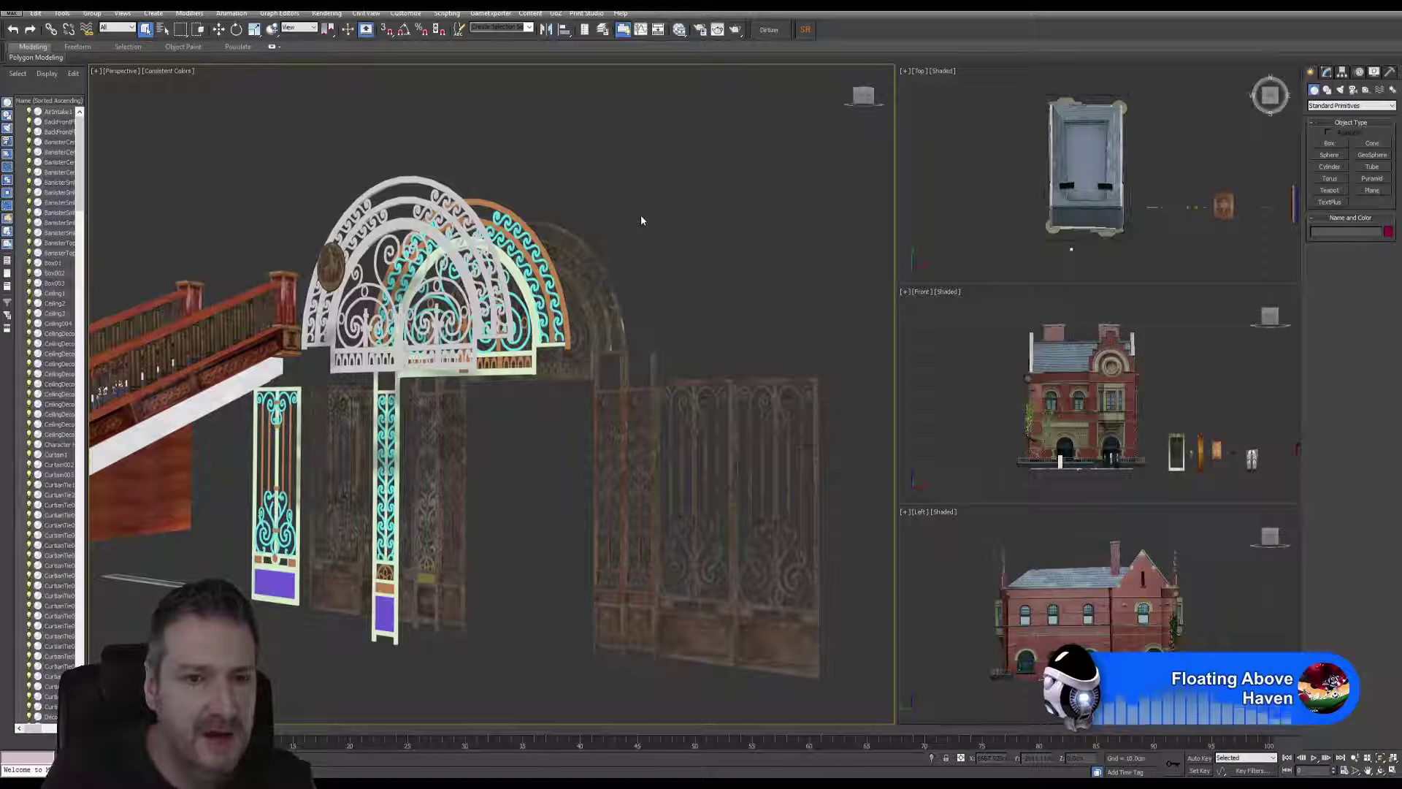
{"action": "scroll", "coordinate": [641, 220], "scroll_direction": "down", "scroll_amount": 4}
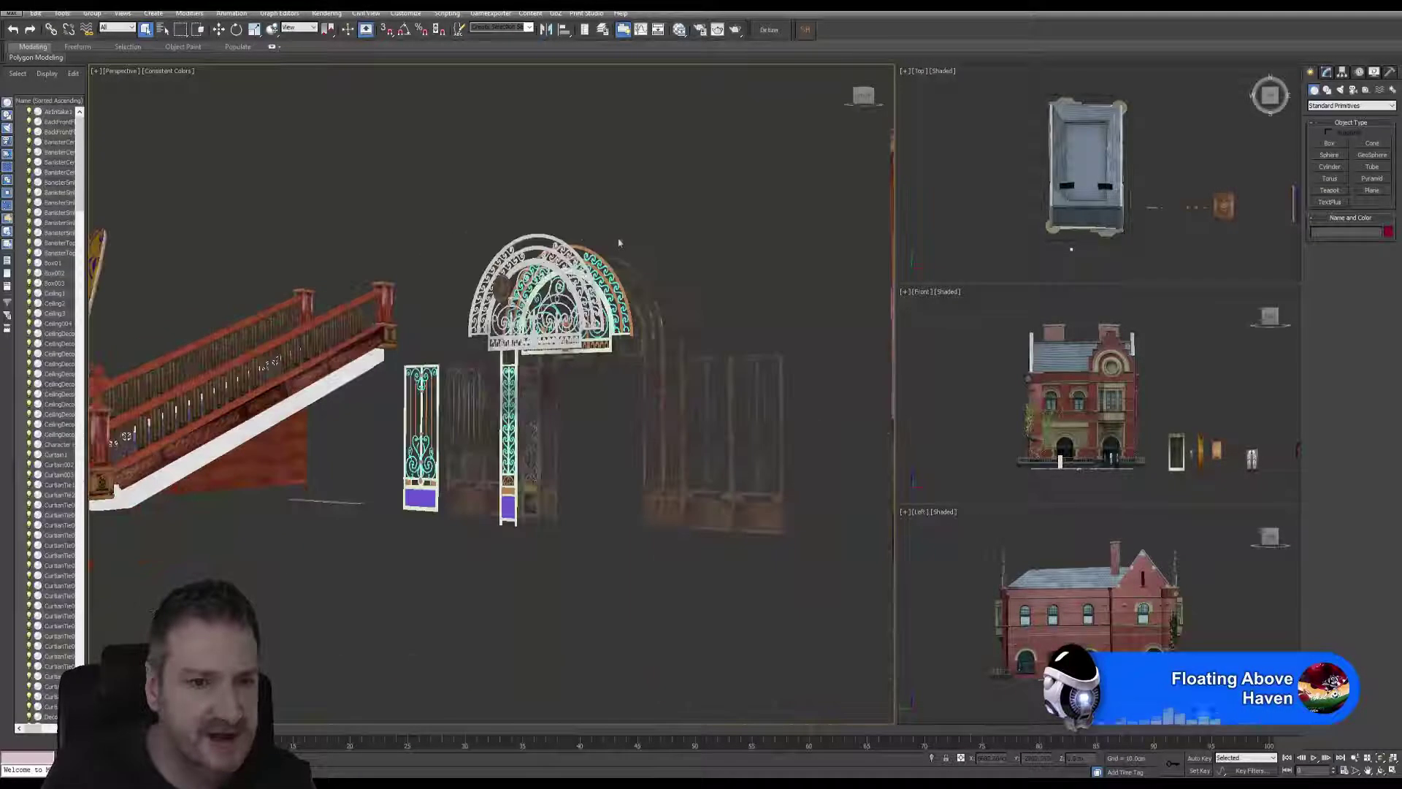
Survey the row of separate building assets in the perspective view, from the brick building past the curtains to the red rugs.
{"action": "middle_click_drag", "start_coordinate": [419, 200], "coordinate": [623, 306], "text": "alt"}
{"action": "middle_click_drag", "start_coordinate": [516, 363], "coordinate": [570, 316], "text": "alt"}
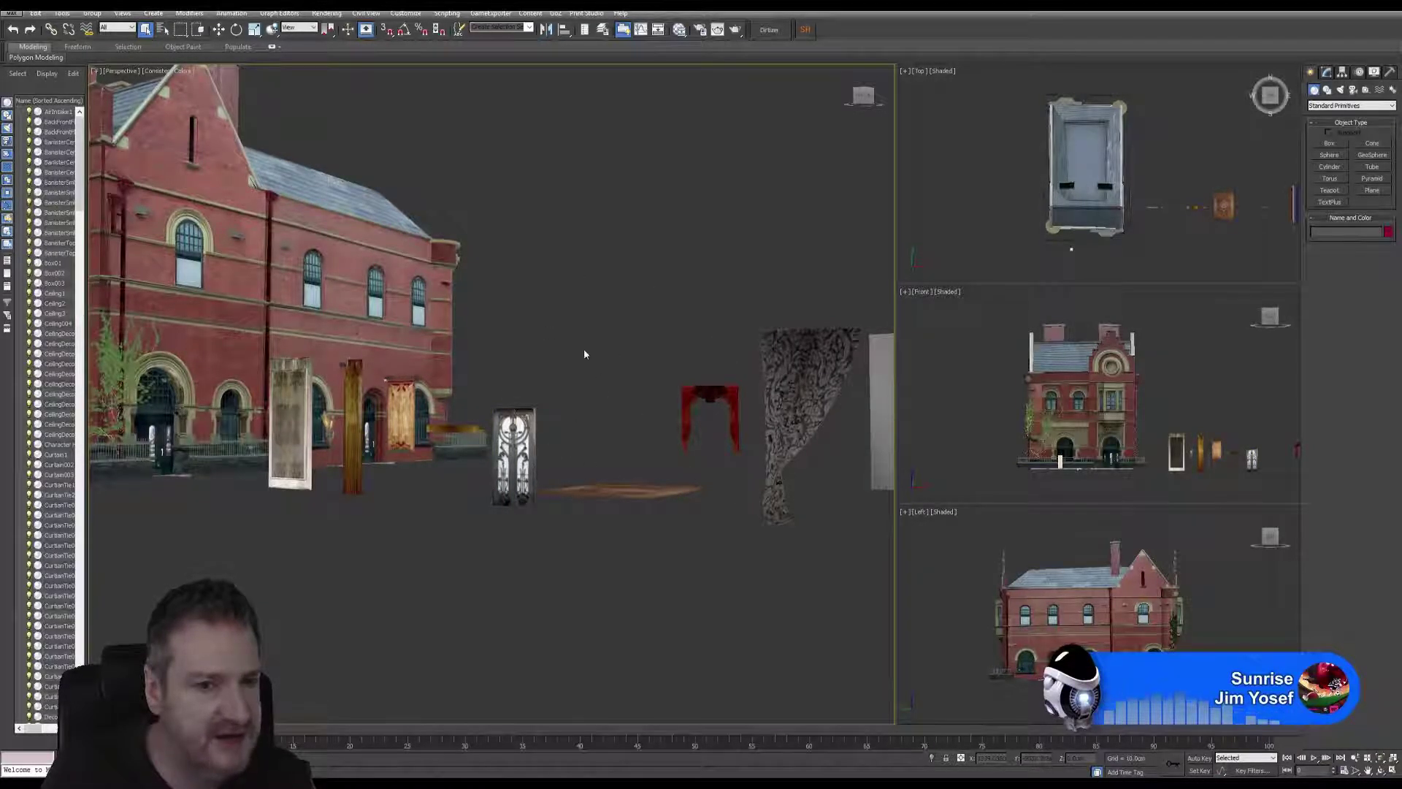
{"action": "middle_click_drag", "start_coordinate": [594, 314], "coordinate": [563, 336]}
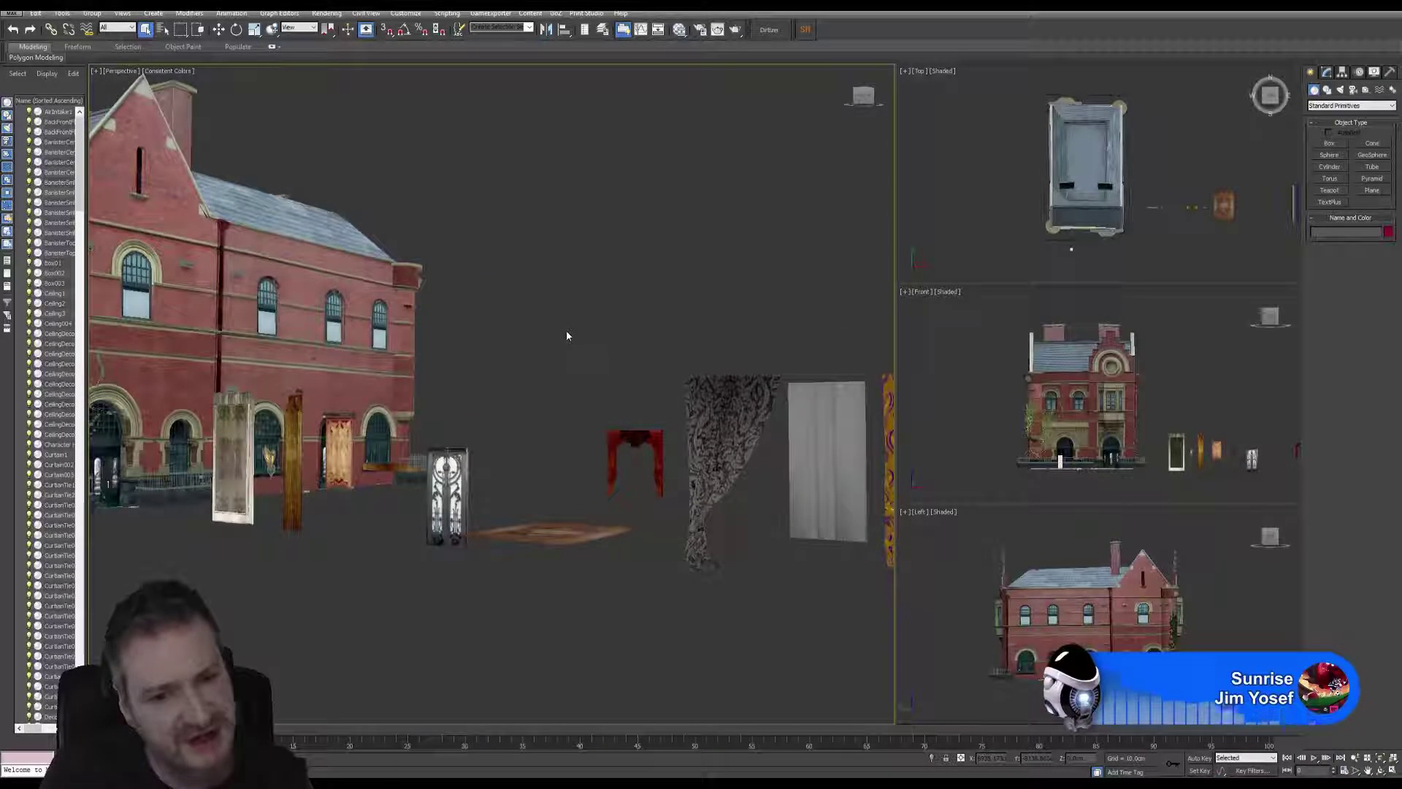
{"action": "middle_click_drag", "start_coordinate": [567, 336], "coordinate": [484, 363]}
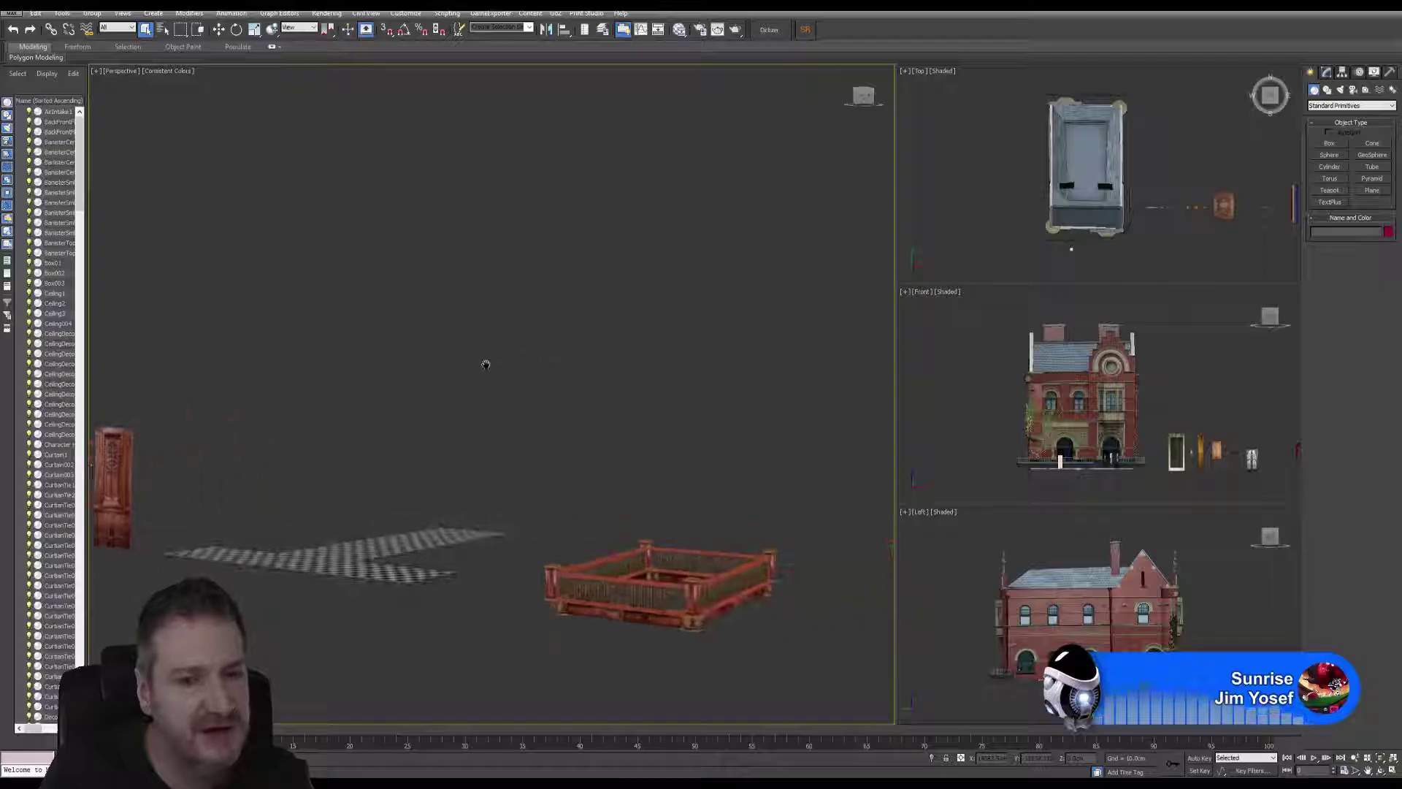
{"action": "middle_click_drag", "start_coordinate": [642, 463], "coordinate": [586, 427]}
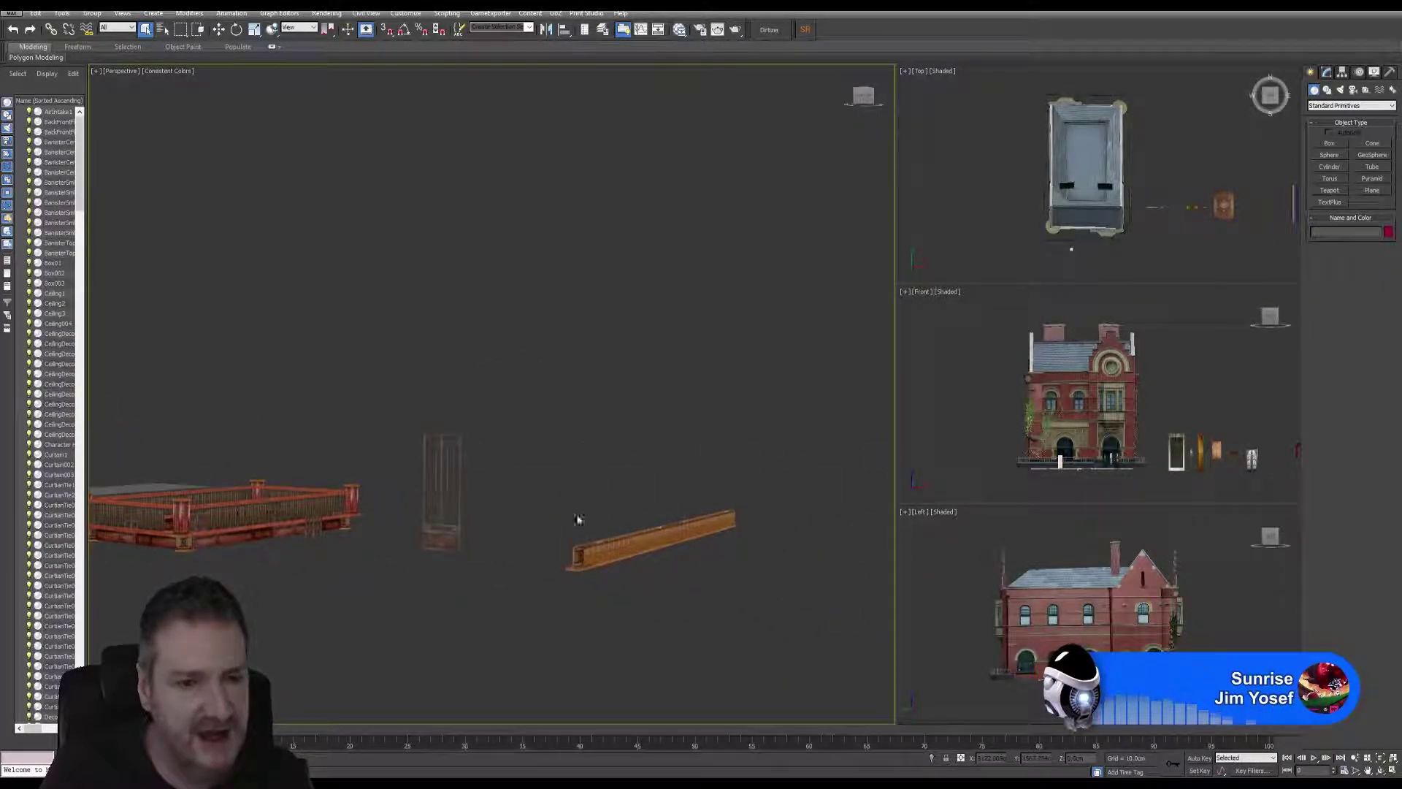
{"action": "scroll", "coordinate": [661, 464], "scroll_direction": "down", "scroll_amount": 4}
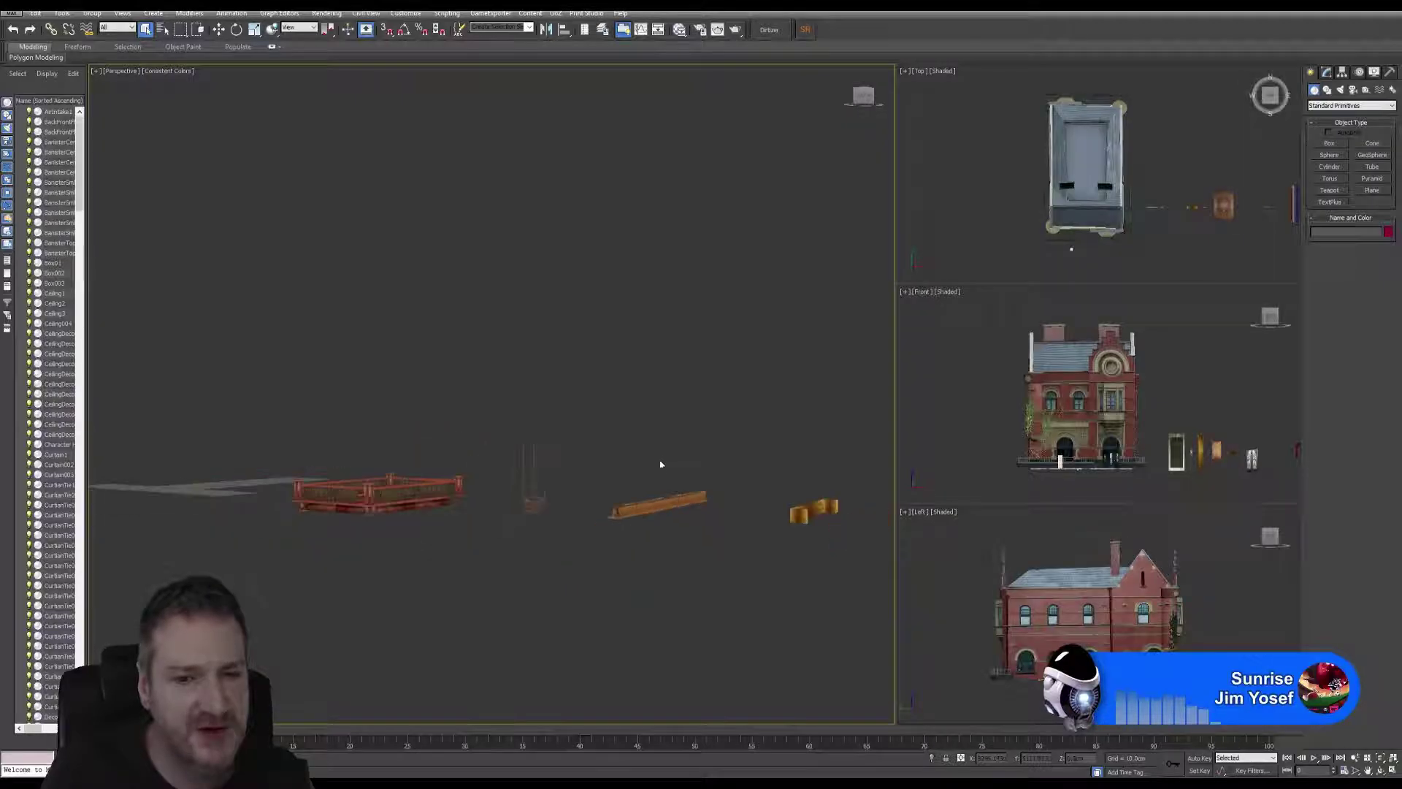
{"action": "middle_click_drag", "start_coordinate": [689, 426], "coordinate": [519, 432]}
{"action": "scroll", "coordinate": [526, 436], "scroll_direction": "down", "scroll_amount": 3}
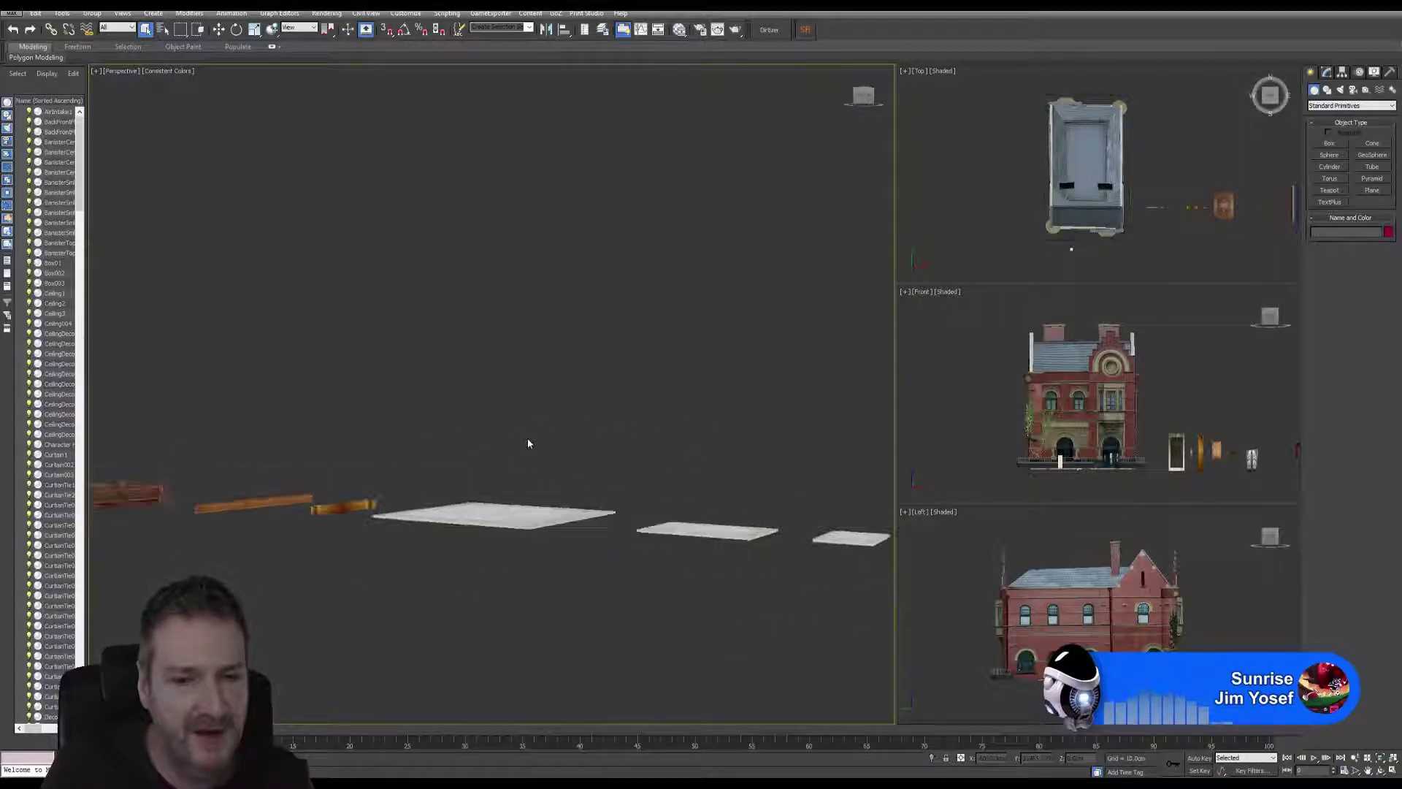
{"action": "middle_click_drag", "start_coordinate": [625, 435], "coordinate": [539, 436]}
{"action": "middle_click_drag", "start_coordinate": [705, 439], "coordinate": [502, 423]}
{"action": "scroll", "coordinate": [503, 422], "scroll_direction": "down", "scroll_amount": 3}
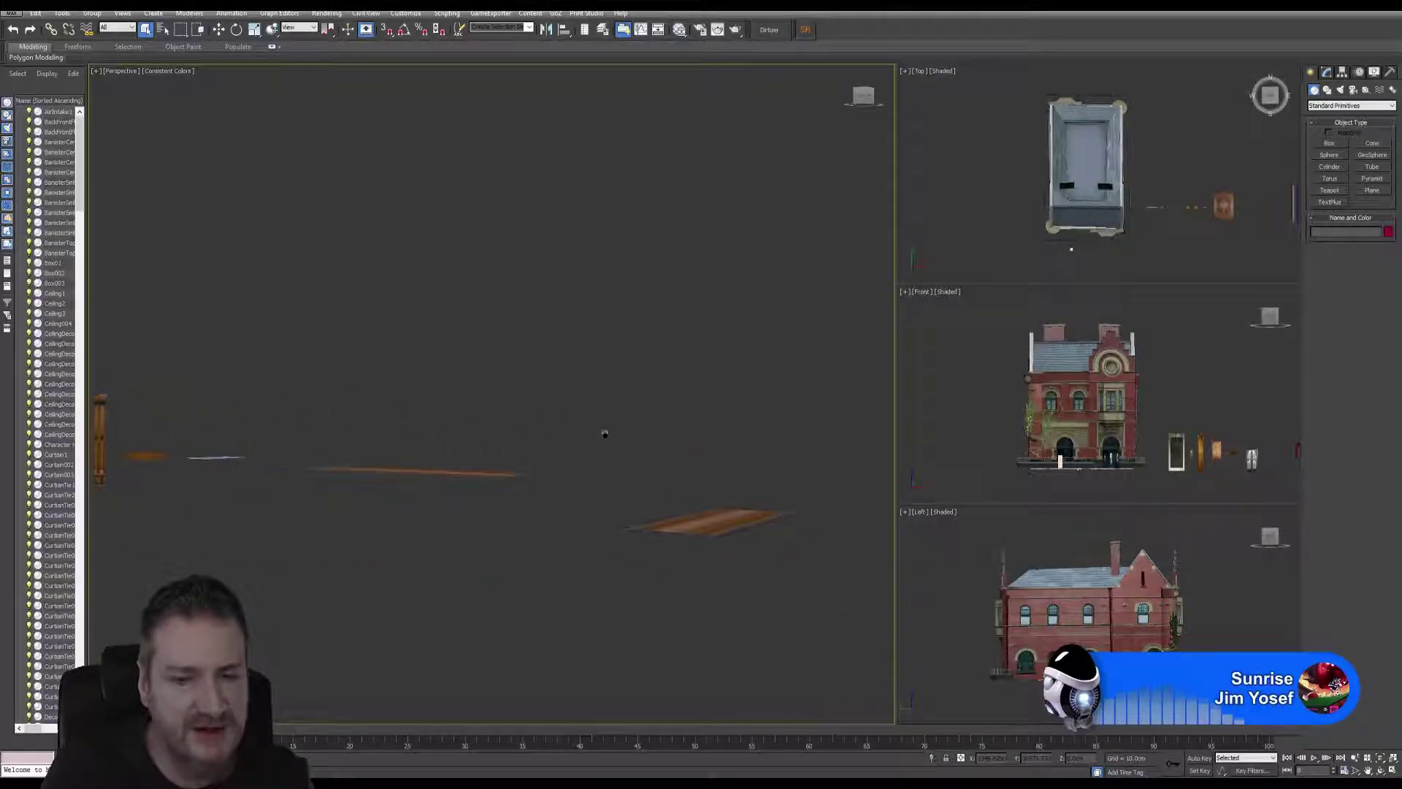
{"action": "middle_click_drag", "start_coordinate": [605, 434], "coordinate": [480, 434]}
{"action": "scroll", "coordinate": [486, 439], "scroll_direction": "down", "scroll_amount": 3}
{"action": "middle_click_drag", "start_coordinate": [818, 447], "coordinate": [683, 468]}
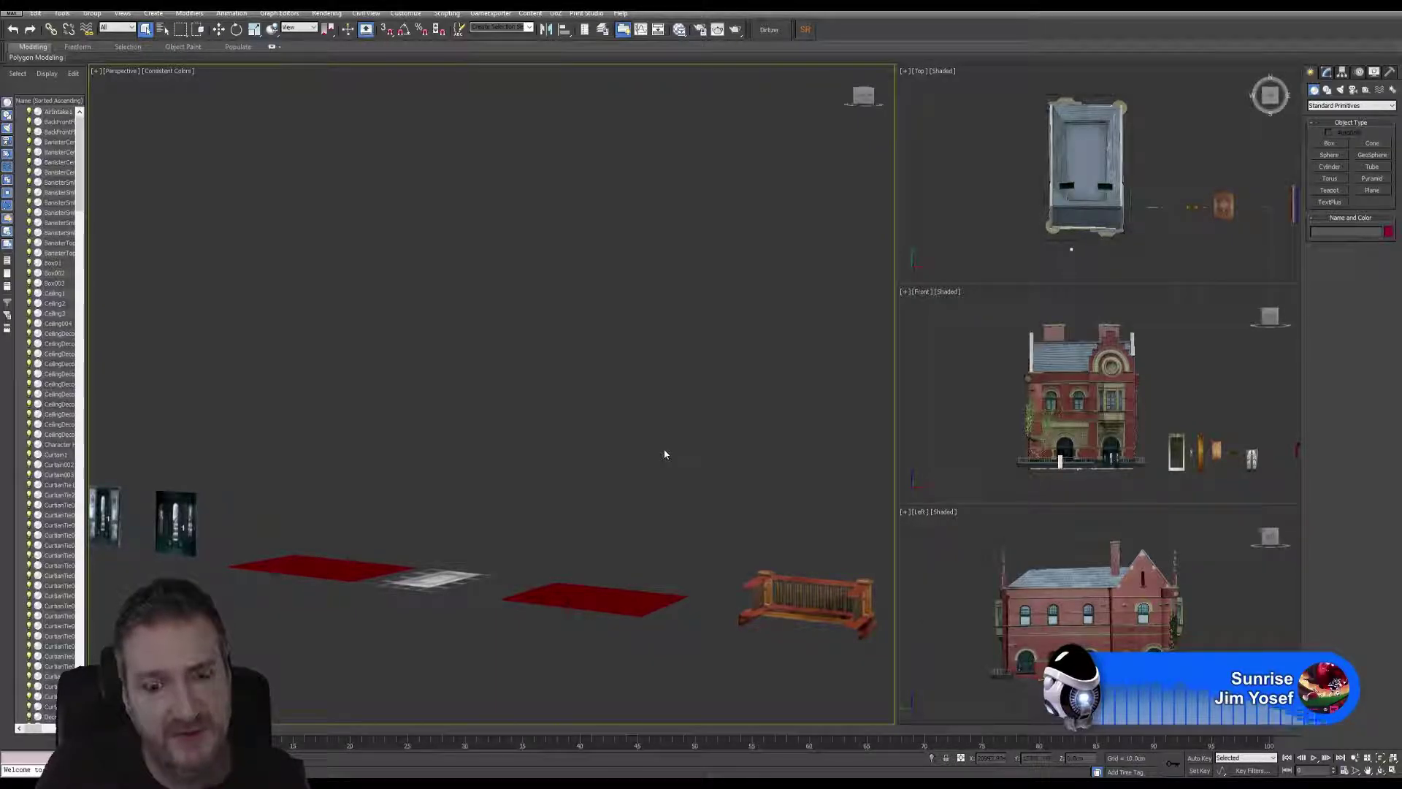
Examine the banister sections and the sloped staircase railing at the end of the asset row.
{"action": "middle_click_drag", "start_coordinate": [877, 621], "coordinate": [554, 534]}
{"action": "scroll", "coordinate": [553, 533], "scroll_direction": "up", "scroll_amount": 4}
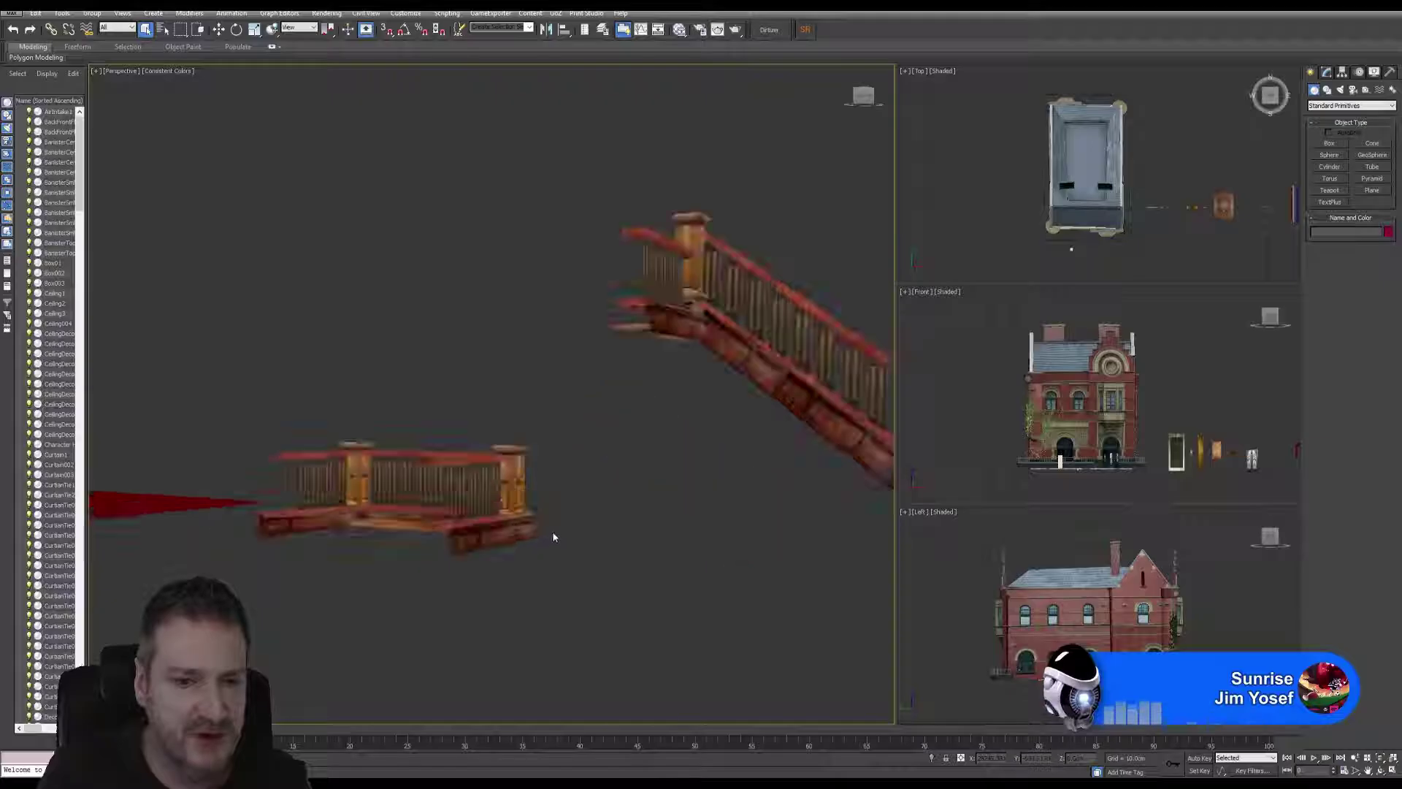
{"action": "scroll", "coordinate": [479, 501], "scroll_direction": "up", "scroll_amount": 5}
{"action": "scroll", "coordinate": [479, 501], "scroll_direction": "down", "scroll_amount": 6}
{"action": "middle_click_drag", "start_coordinate": [479, 501], "coordinate": [423, 616]}
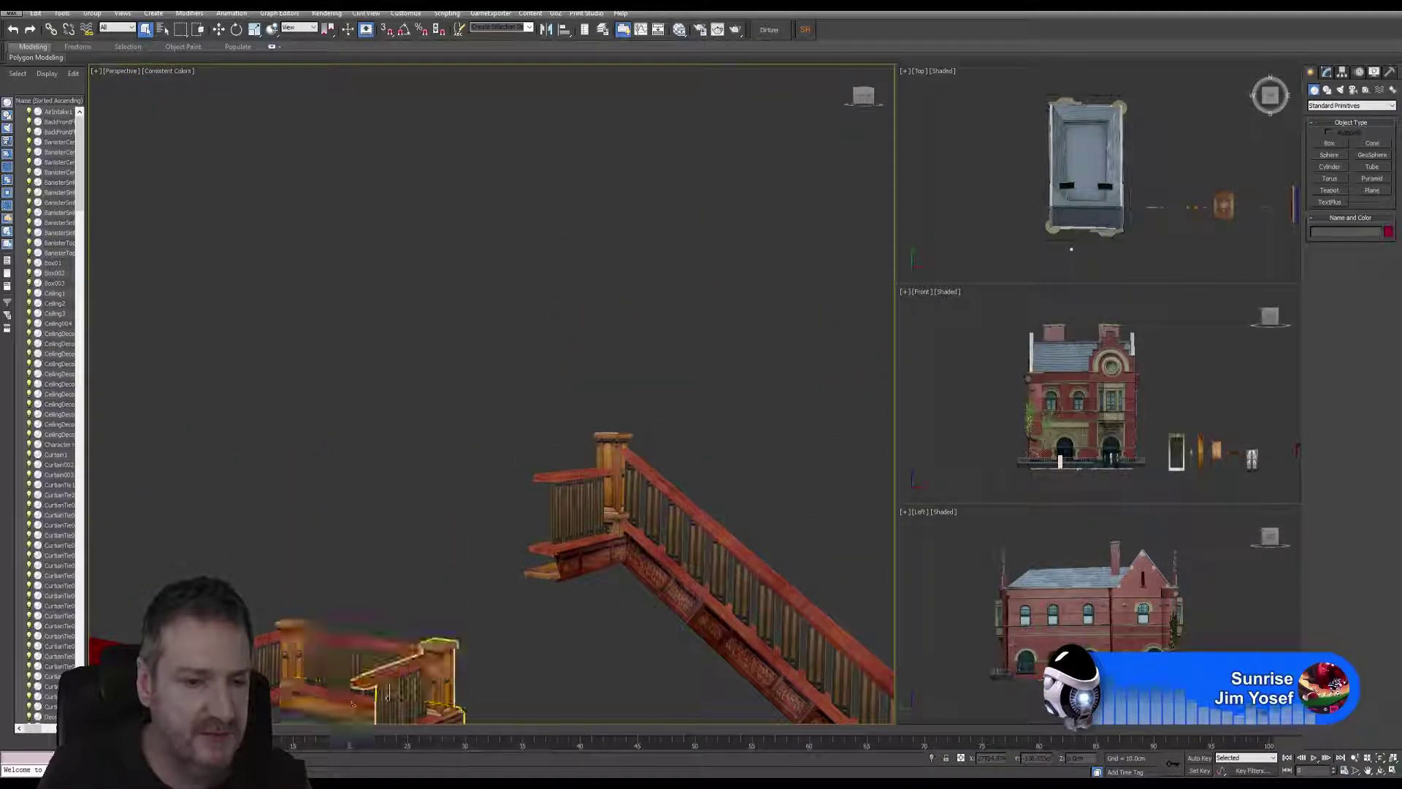
{"action": "middle_click_drag", "start_coordinate": [474, 573], "coordinate": [266, 321]}
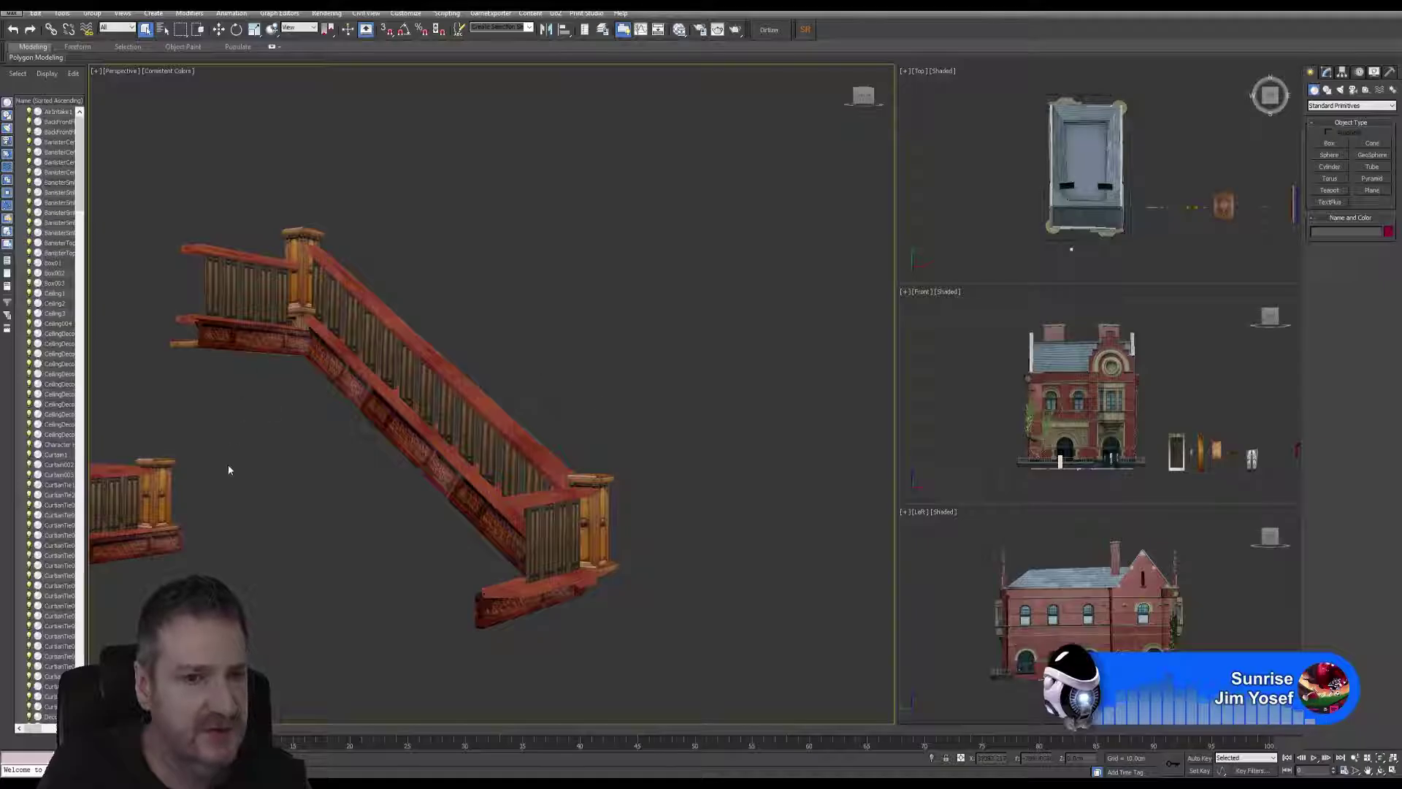
Return along the asset row, select the small octagonal fixture beside the hanging lamp, and examine its underside.
{"action": "middle_click_drag", "start_coordinate": [228, 469], "coordinate": [382, 495]}
{"action": "scroll", "coordinate": [261, 481], "scroll_direction": "down", "scroll_amount": 4}
{"action": "middle_click_drag", "start_coordinate": [301, 463], "coordinate": [496, 444]}
{"action": "middle_click_drag", "start_coordinate": [229, 407], "coordinate": [393, 426]}
{"action": "scroll", "coordinate": [311, 495], "scroll_direction": "up", "scroll_amount": 3}
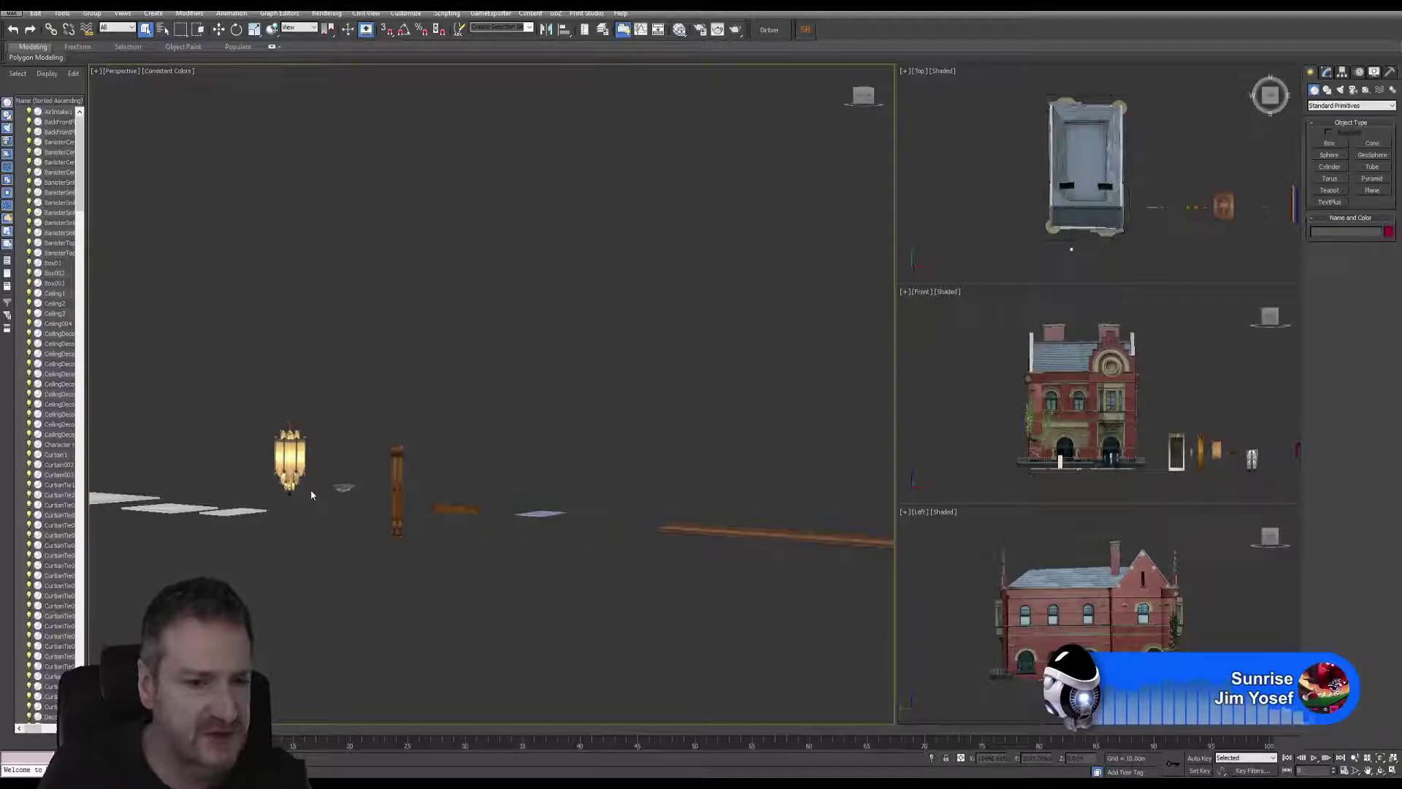
{"action": "scroll", "coordinate": [312, 495], "scroll_direction": "up", "scroll_amount": 3}
{"action": "middle_click_drag", "start_coordinate": [369, 483], "coordinate": [337, 483]}
{"action": "left_click", "coordinate": [376, 481]}
{"action": "left_click", "coordinate": [1380, 771]}
{"action": "left_click_drag", "start_coordinate": [478, 487], "coordinate": [506, 398]}
{"action": "scroll", "coordinate": [427, 500], "scroll_direction": "up", "scroll_amount": 3}
{"action": "scroll", "coordinate": [418, 494], "scroll_direction": "up", "scroll_amount": 1}
{"action": "scroll", "coordinate": [413, 491], "scroll_direction": "down", "scroll_amount": 1}
{"action": "middle_click_drag", "start_coordinate": [348, 431], "coordinate": [463, 430]}
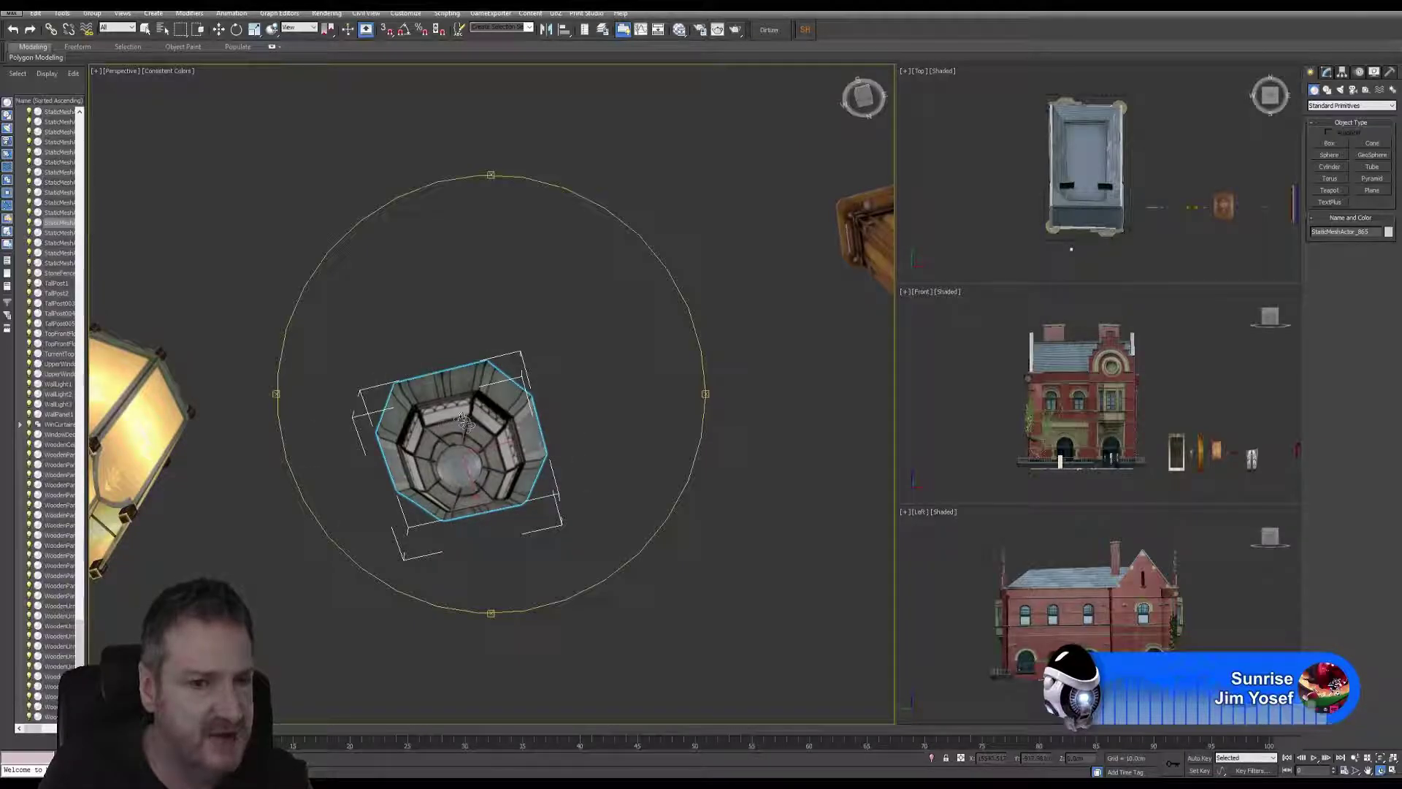
{"action": "left_click_drag", "start_coordinate": [465, 422], "coordinate": [474, 471]}
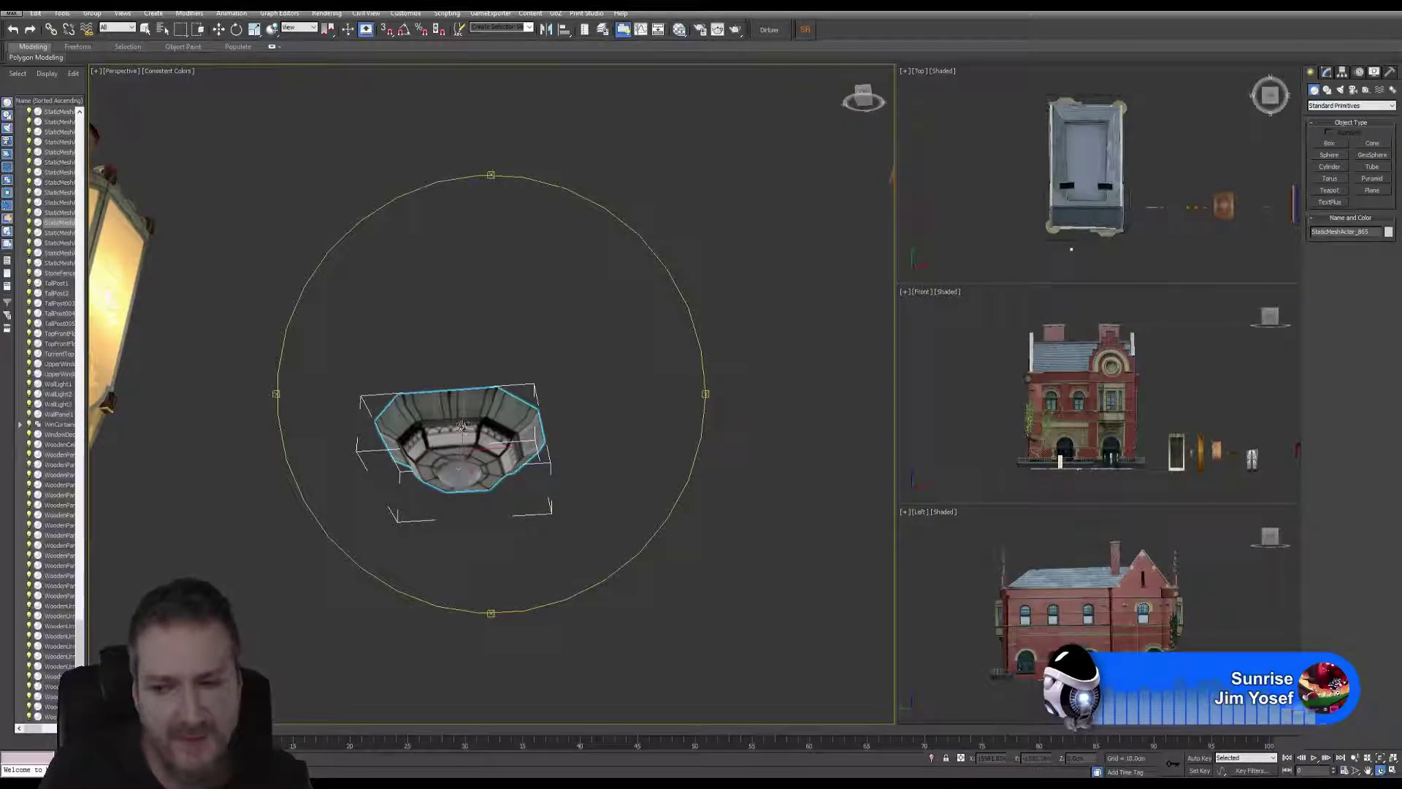
{"action": "middle_click_drag", "start_coordinate": [466, 424], "coordinate": [473, 418], "text": "alt"}
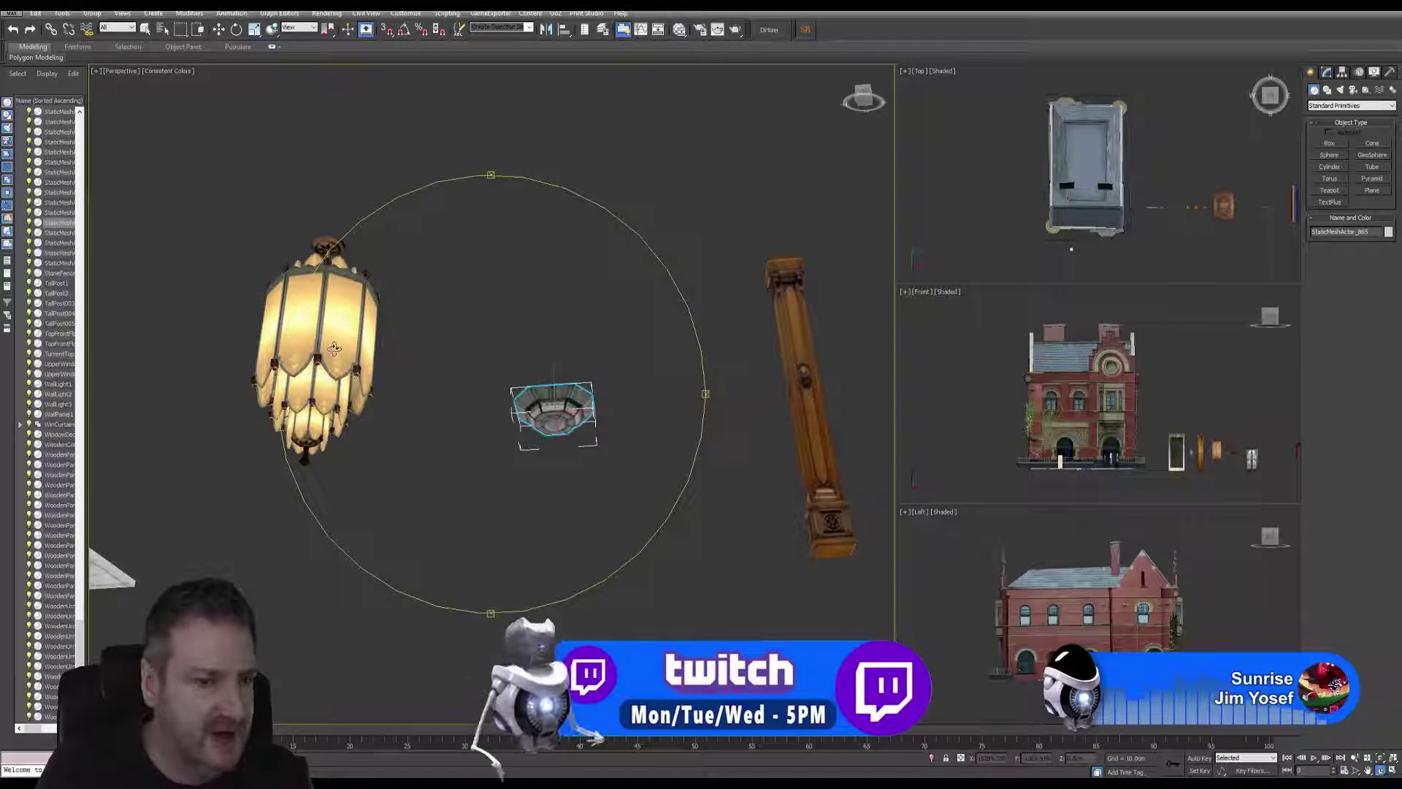
Examine the tiered hanging lamp up close and then the pale ceiling panels beside it.
{"action": "middle_click_drag", "start_coordinate": [335, 349], "coordinate": [355, 336], "text": "alt"}
{"action": "scroll", "coordinate": [355, 335], "scroll_direction": "up", "scroll_amount": 4}
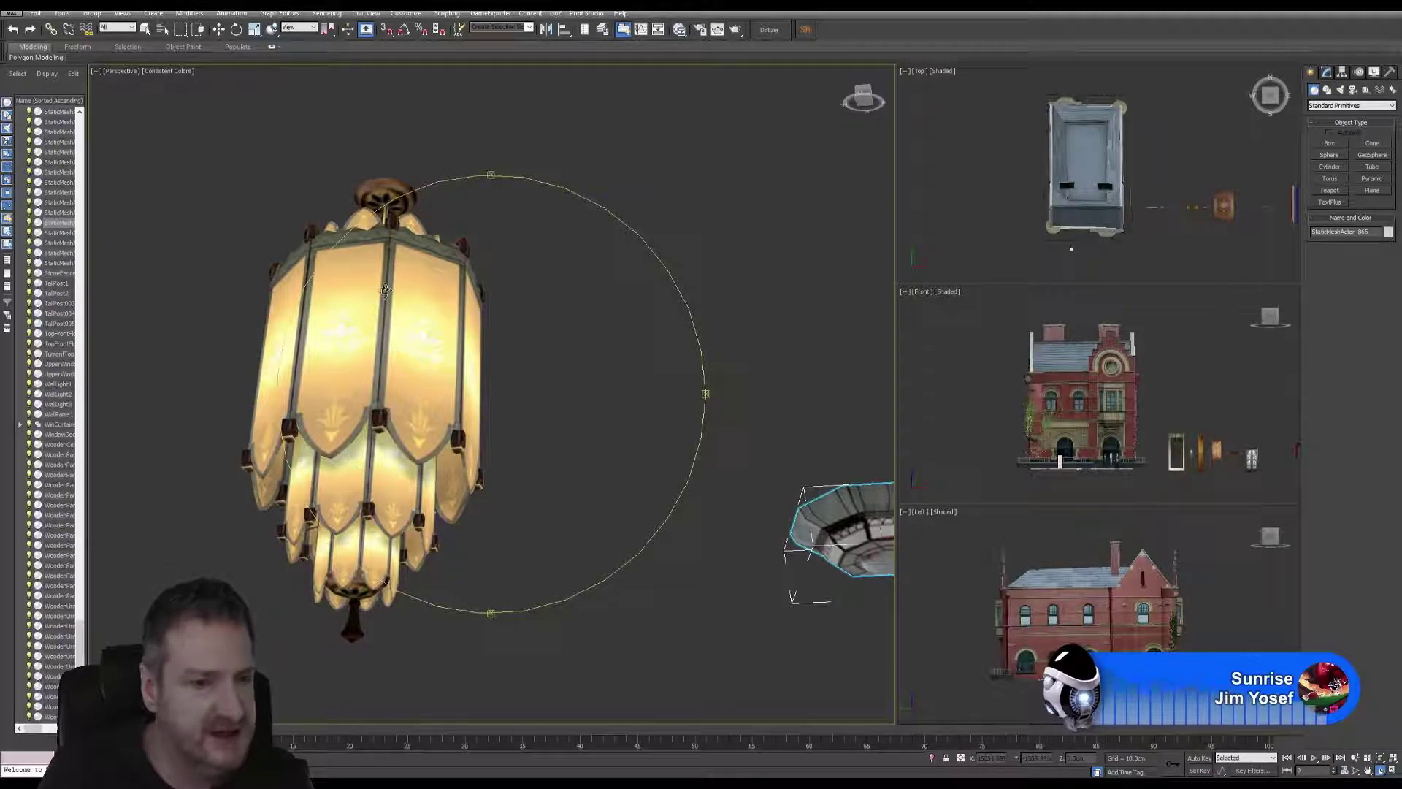
{"action": "middle_click_drag", "start_coordinate": [415, 340], "coordinate": [485, 411], "text": "alt"}
{"action": "scroll", "coordinate": [429, 374], "scroll_direction": "down", "scroll_amount": 3}
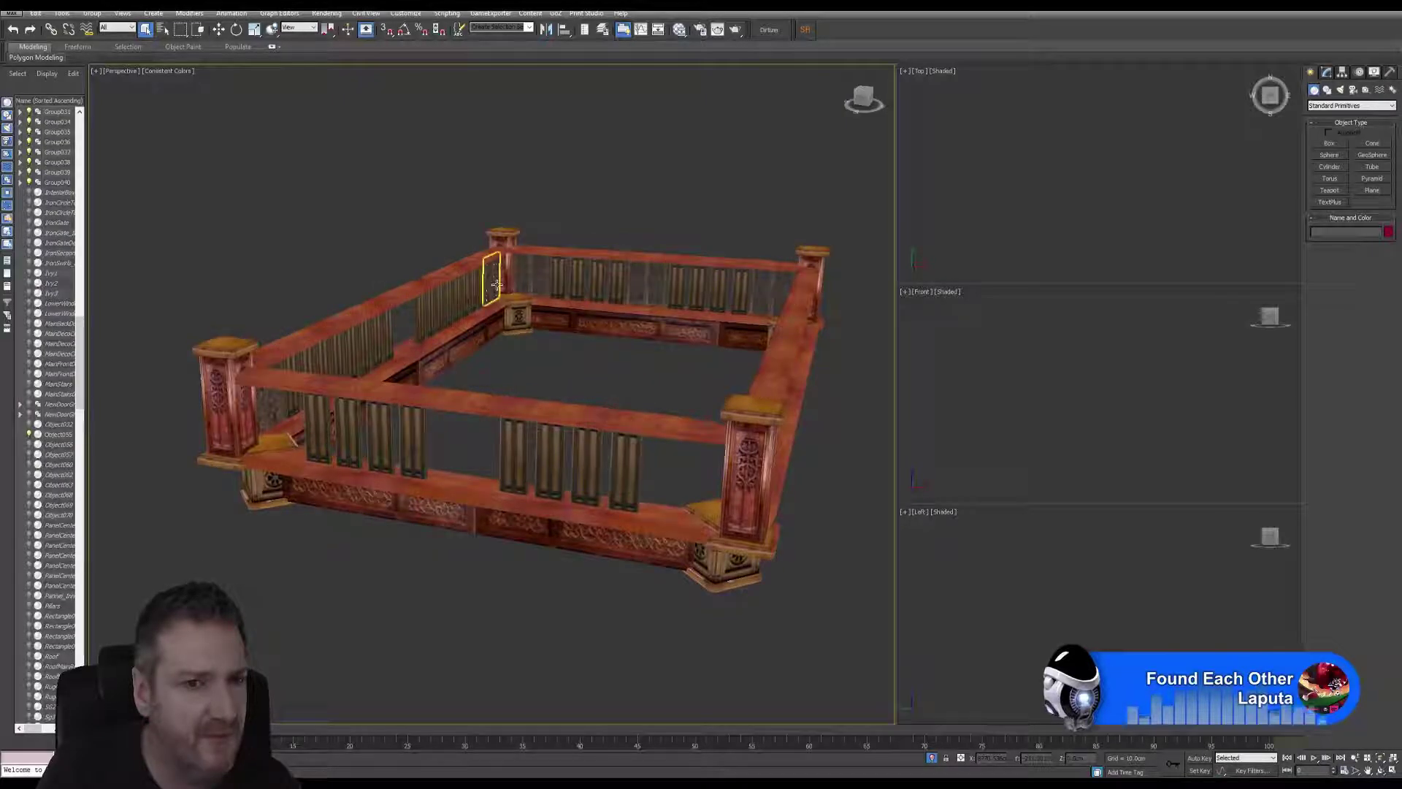
Delete the decorative panel groups between the balusters on the visible sides of the isolated rectangular banister.
{"action": "left_click", "coordinate": [496, 285]}
{"action": "left_click", "coordinate": [642, 287]}
{"action": "key", "text": "Delete"}
{"action": "left_click", "coordinate": [775, 288]}
{"action": "key", "text": "Delete"}
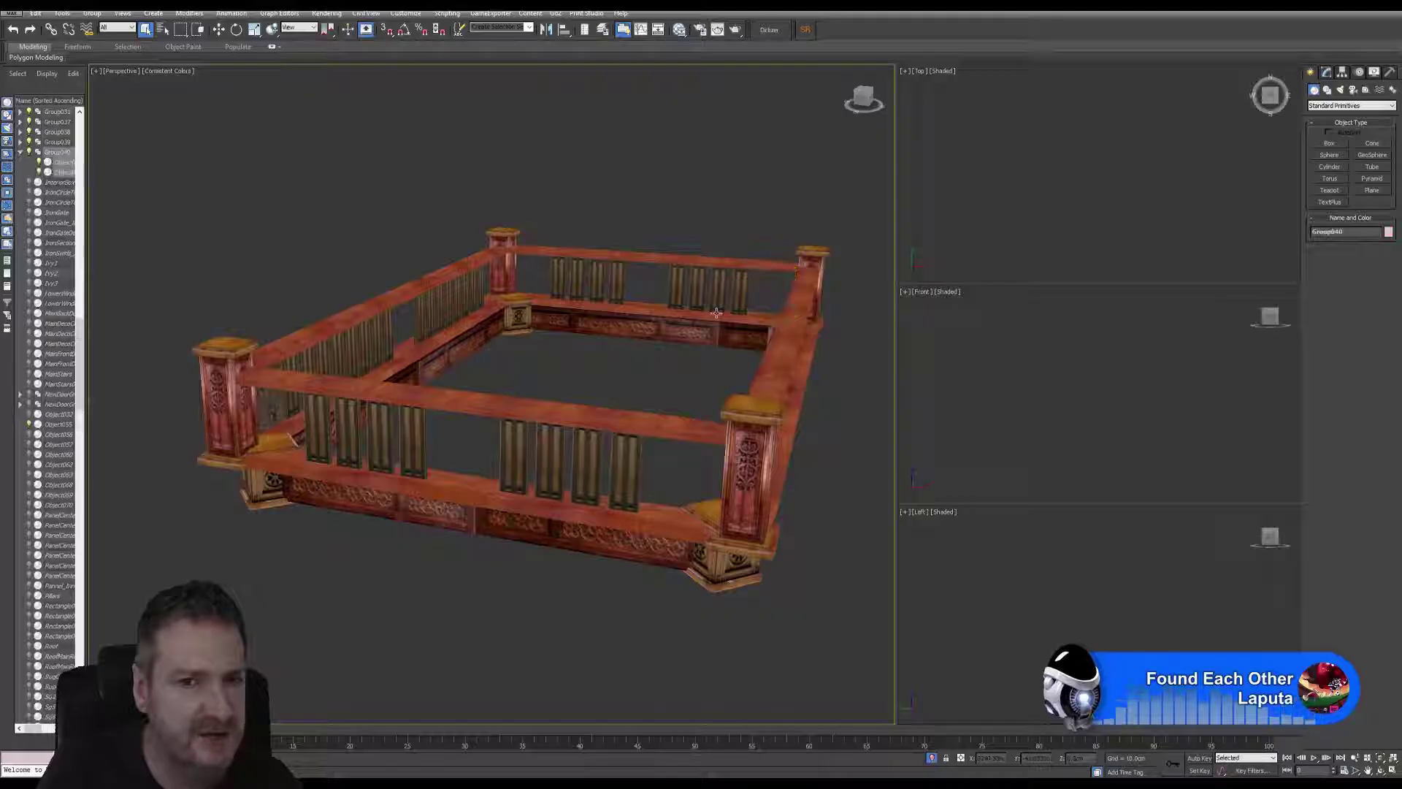
{"action": "left_click", "coordinate": [271, 405]}
{"action": "key", "text": "Delete"}
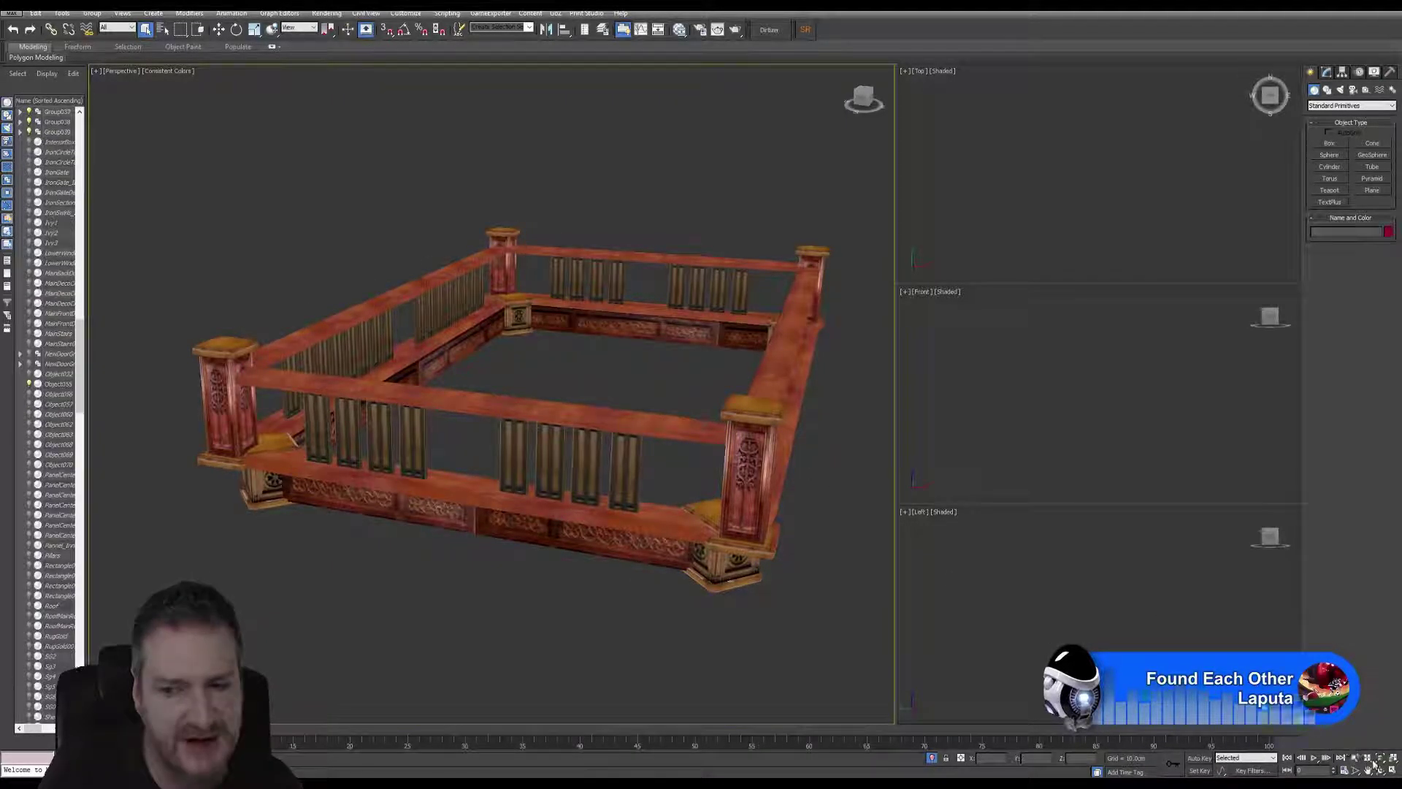
Delete the remaining decorative panel groups at both ends and the middle of the banister's far long side.
{"action": "left_click", "coordinate": [1381, 771]}
{"action": "left_click_drag", "start_coordinate": [547, 427], "coordinate": [580, 427]}
{"action": "middle_click_drag", "start_coordinate": [512, 411], "coordinate": [520, 446]}
{"action": "left_click", "coordinate": [146, 30]}
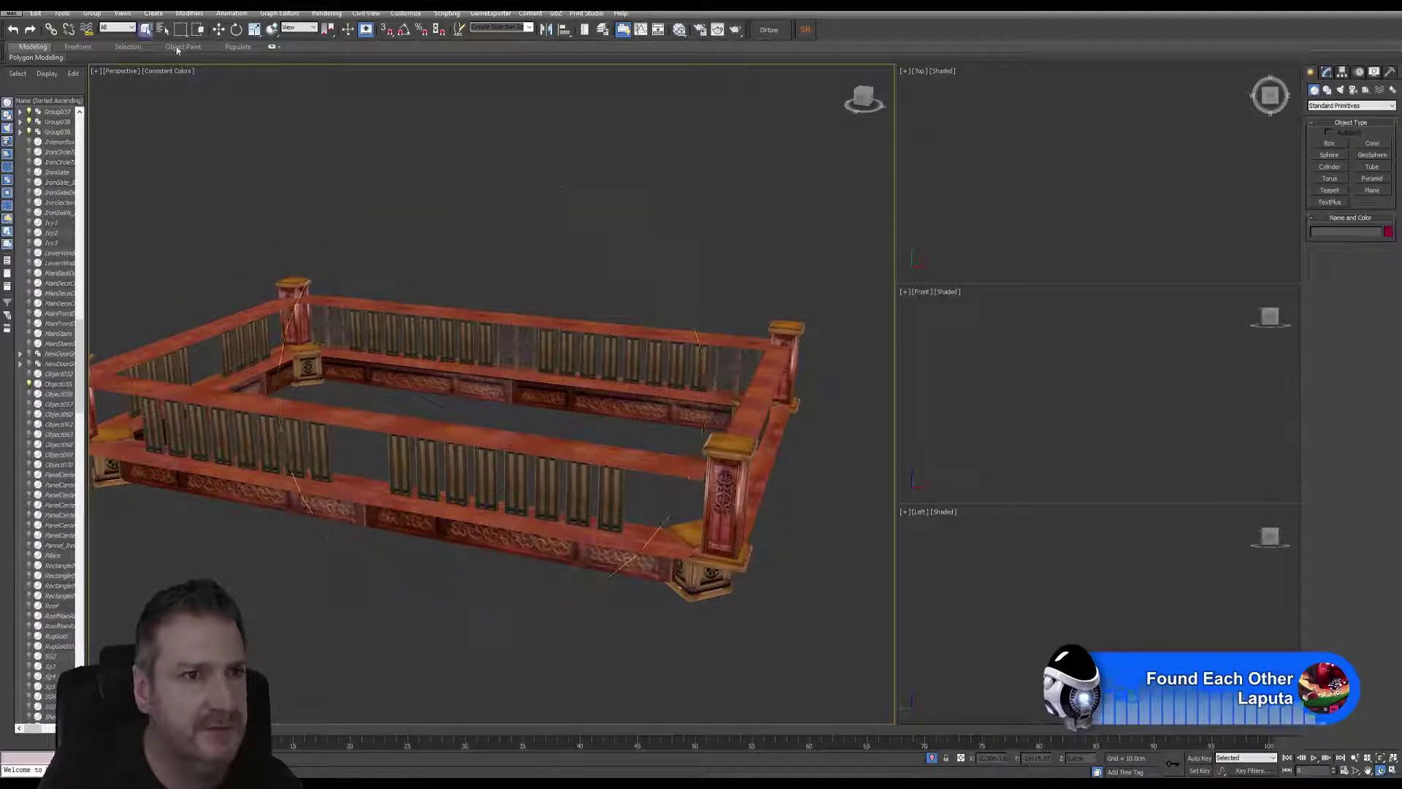
{"action": "left_click", "coordinate": [325, 325]}
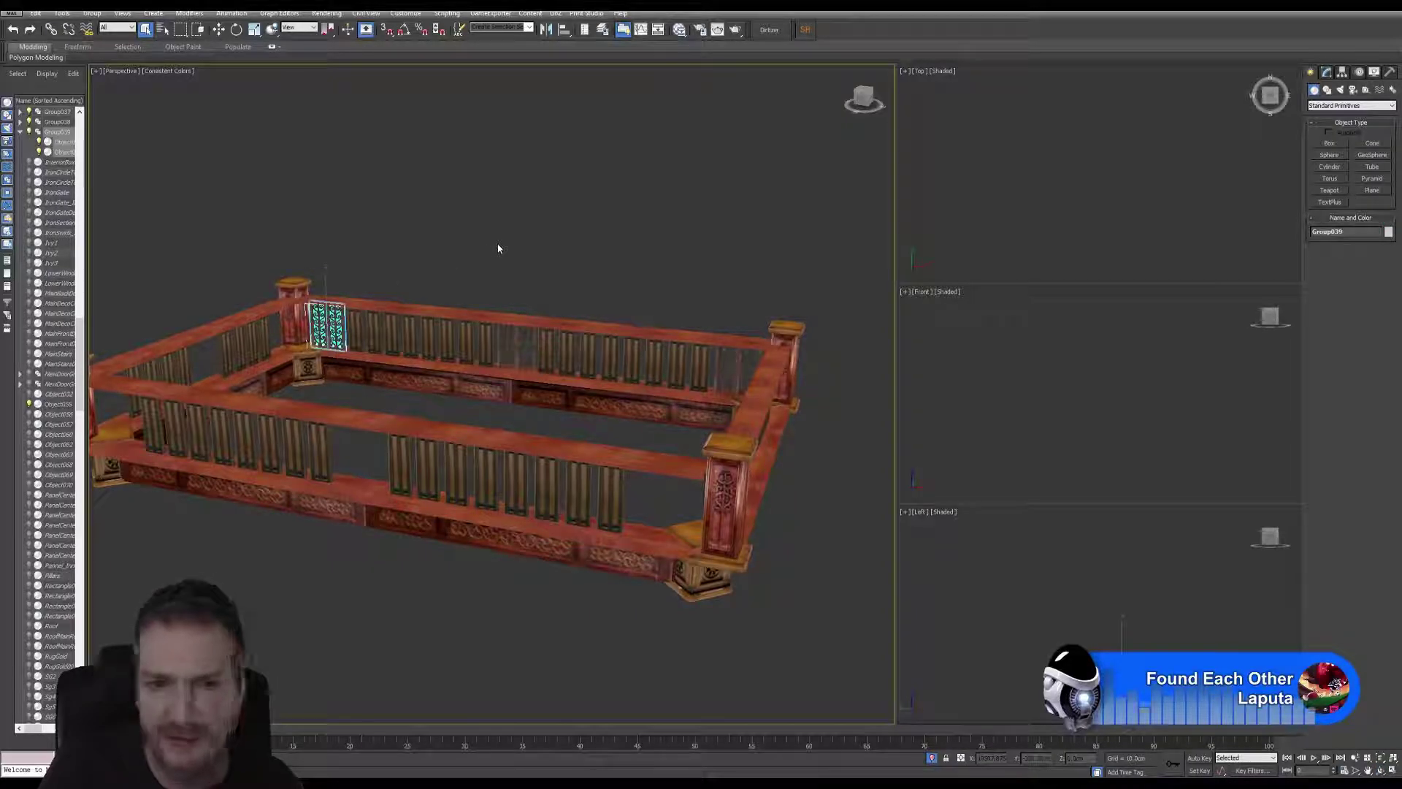
{"action": "key", "text": "Delete"}
{"action": "left_click", "coordinate": [520, 340]}
{"action": "key", "text": "Delete"}
{"action": "left_click", "coordinate": [729, 360]}
{"action": "key", "text": "Delete"}
{"action": "middle_click_drag", "start_coordinate": [728, 362], "coordinate": [724, 375]}
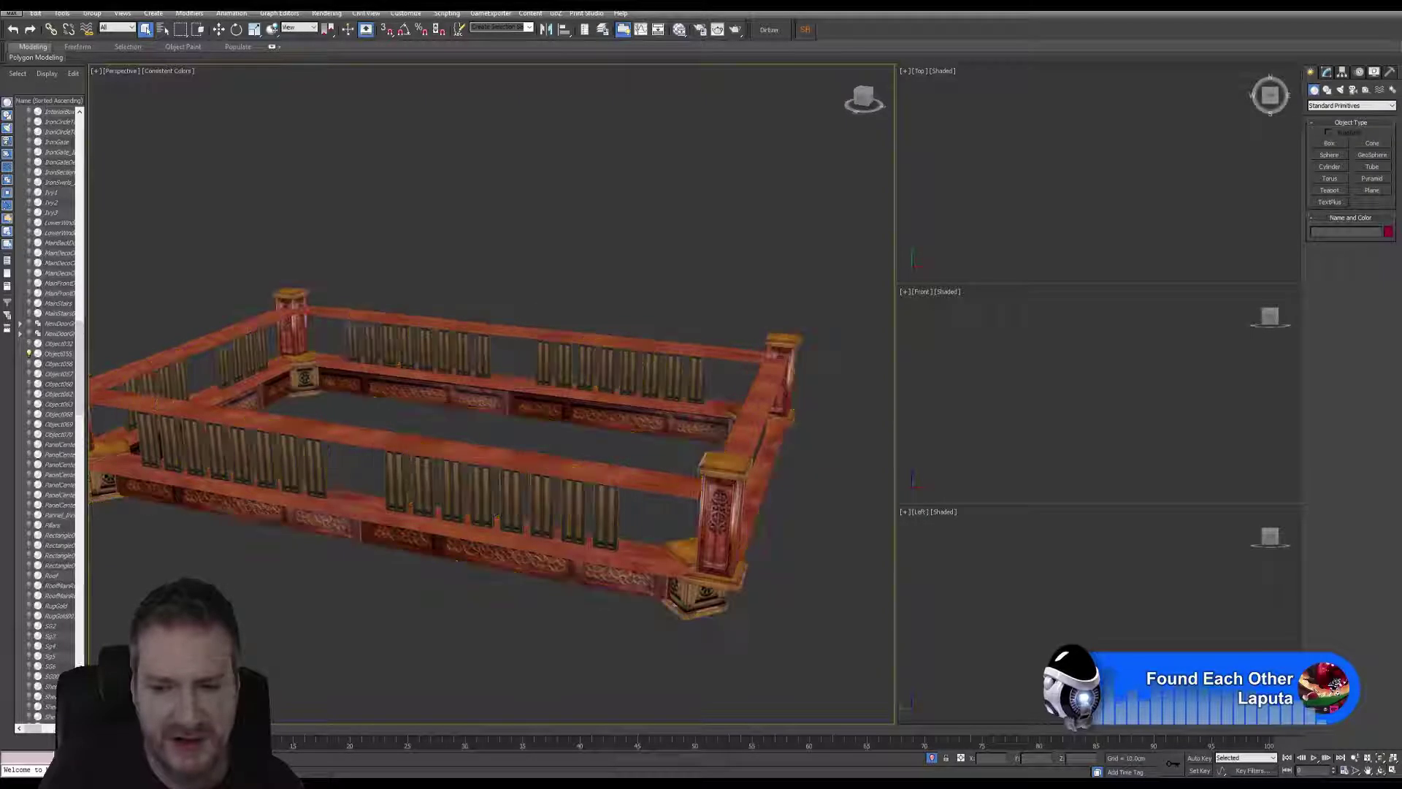
Select the banister's top handrail and check at element level which faces are joined along its front and side rails.
{"action": "left_click", "coordinate": [1381, 771]}
{"action": "left_click_drag", "start_coordinate": [569, 407], "coordinate": [458, 397]}
{"action": "right_click", "coordinate": [502, 402]}
{"action": "middle_click_drag", "start_coordinate": [503, 402], "coordinate": [701, 254], "text": "alt"}
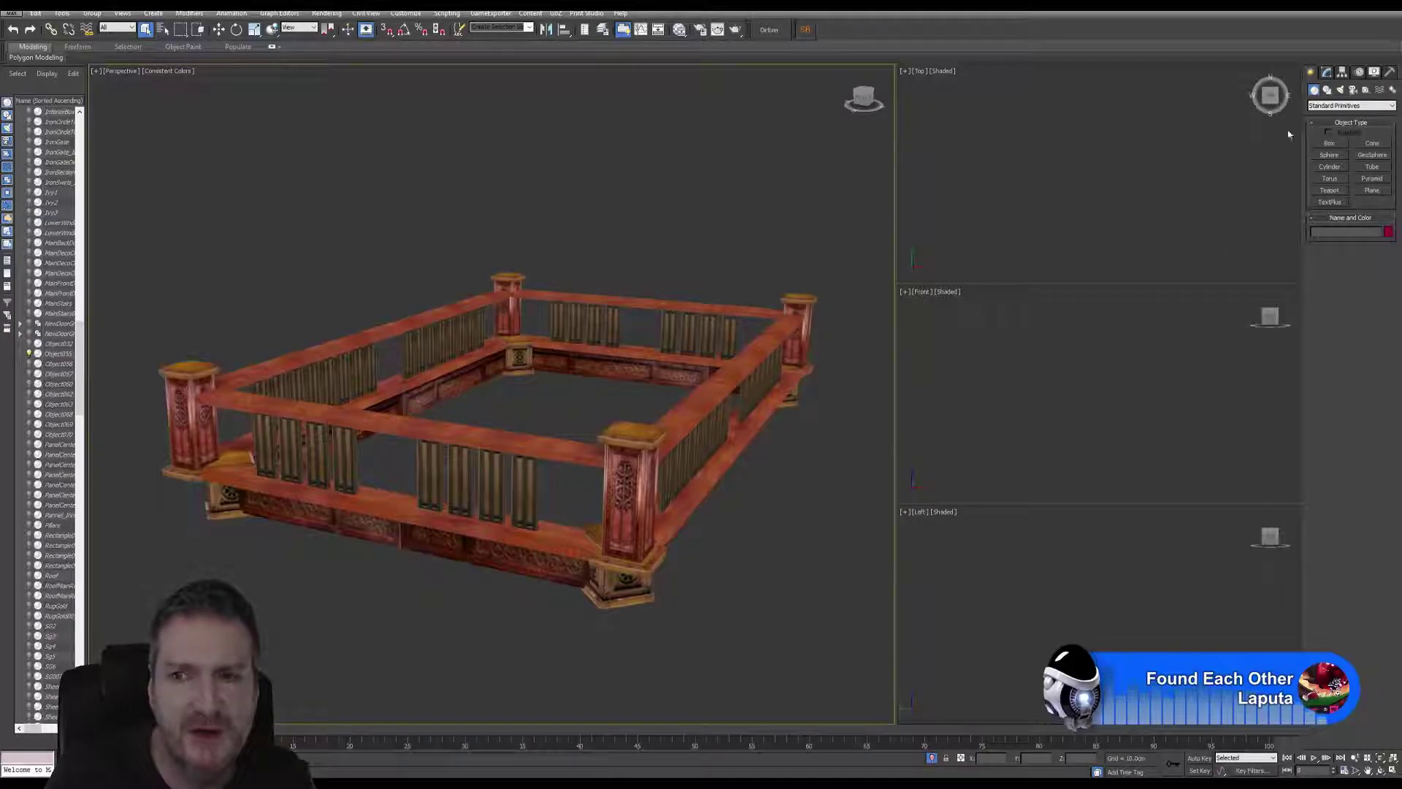
{"action": "left_click", "coordinate": [1328, 71]}
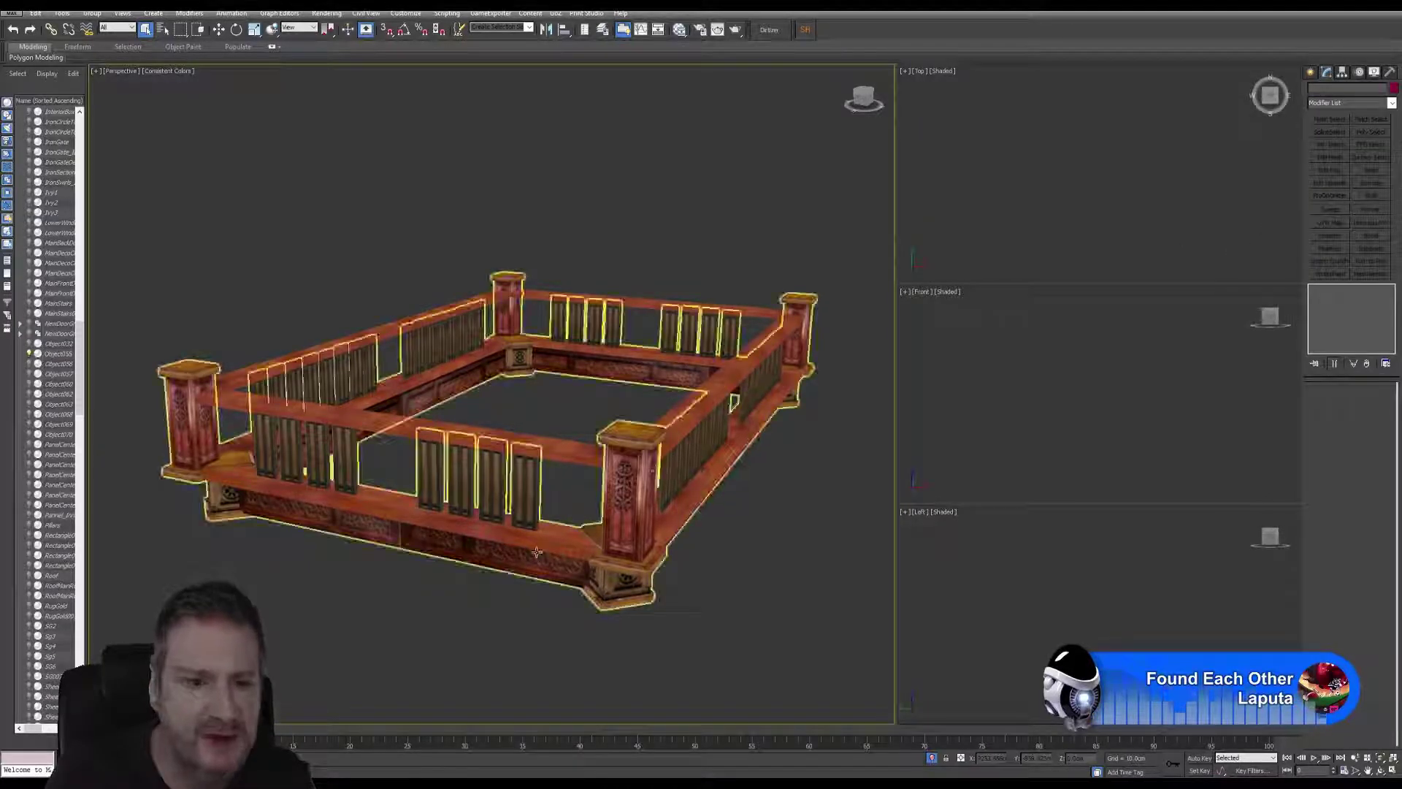
{"action": "left_click", "coordinate": [555, 445]}
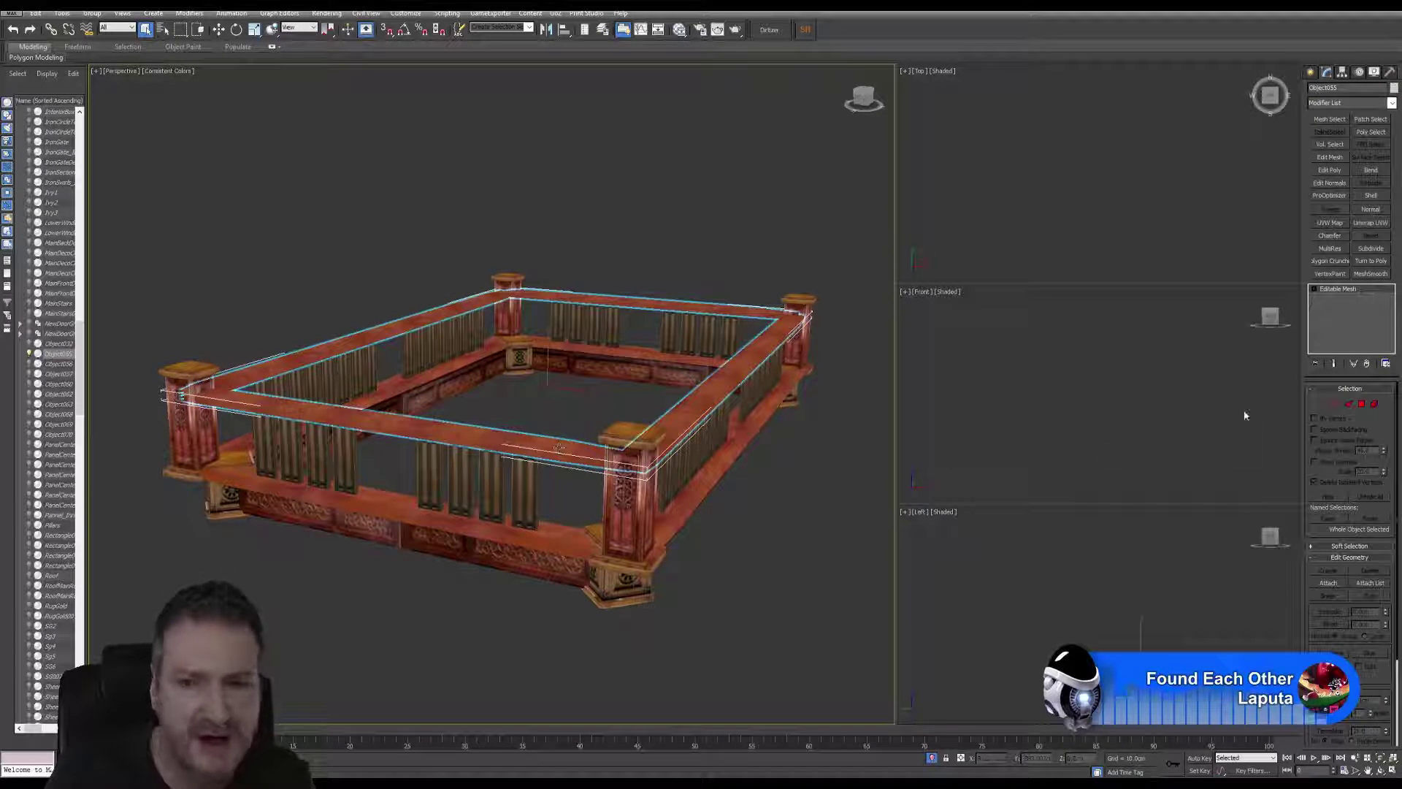
{"action": "left_click", "coordinate": [1374, 405]}
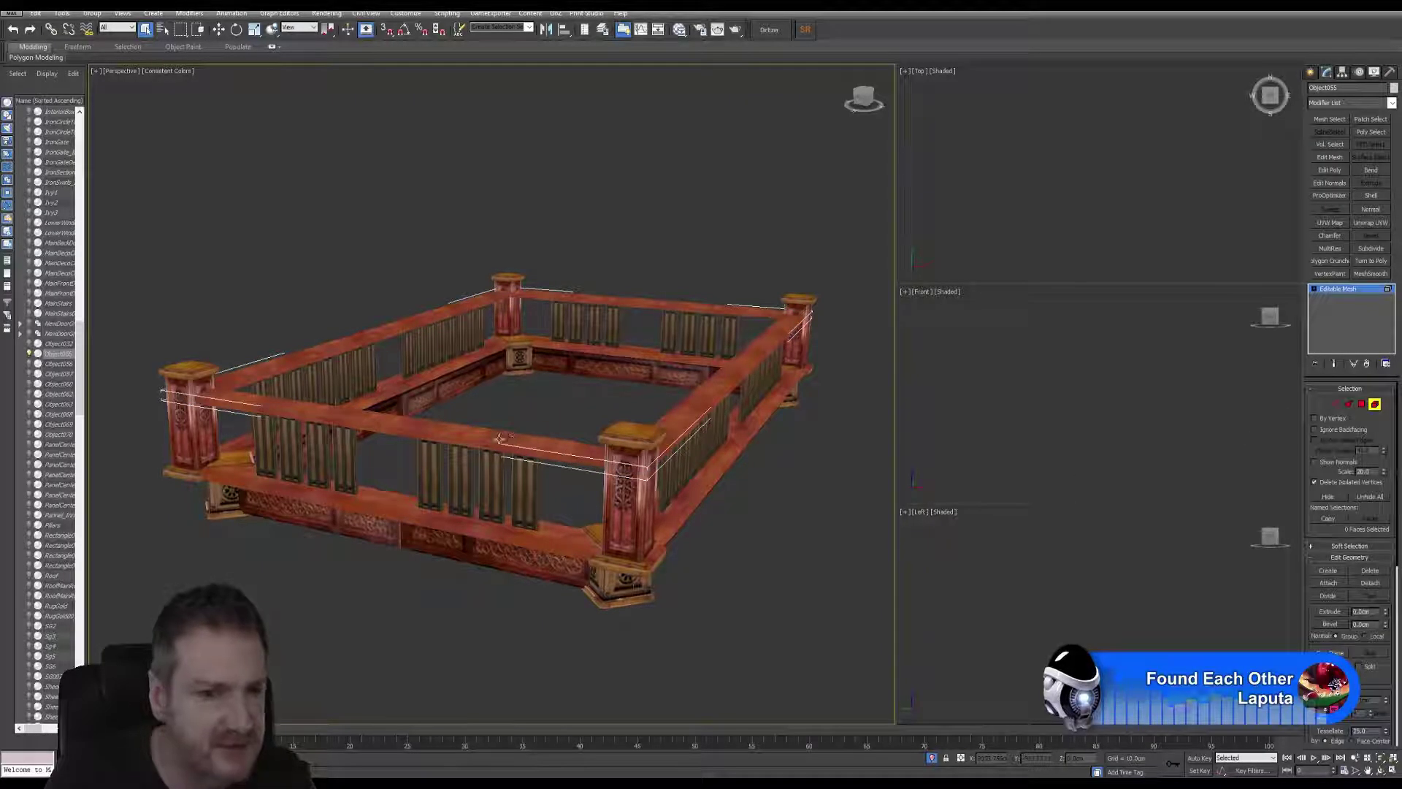
{"action": "scroll", "coordinate": [544, 418], "scroll_direction": "up", "scroll_amount": 5}
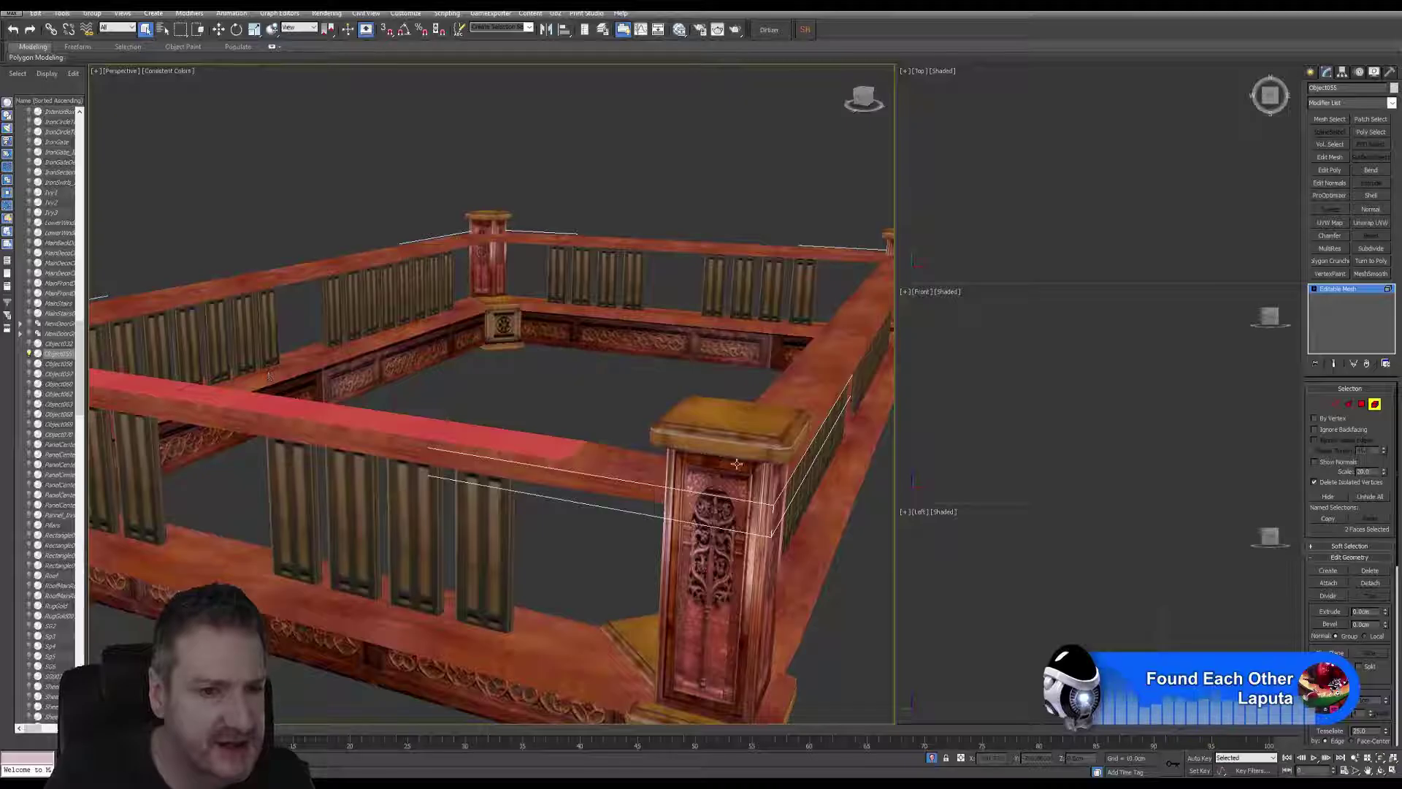
{"action": "left_click", "coordinate": [833, 392]}
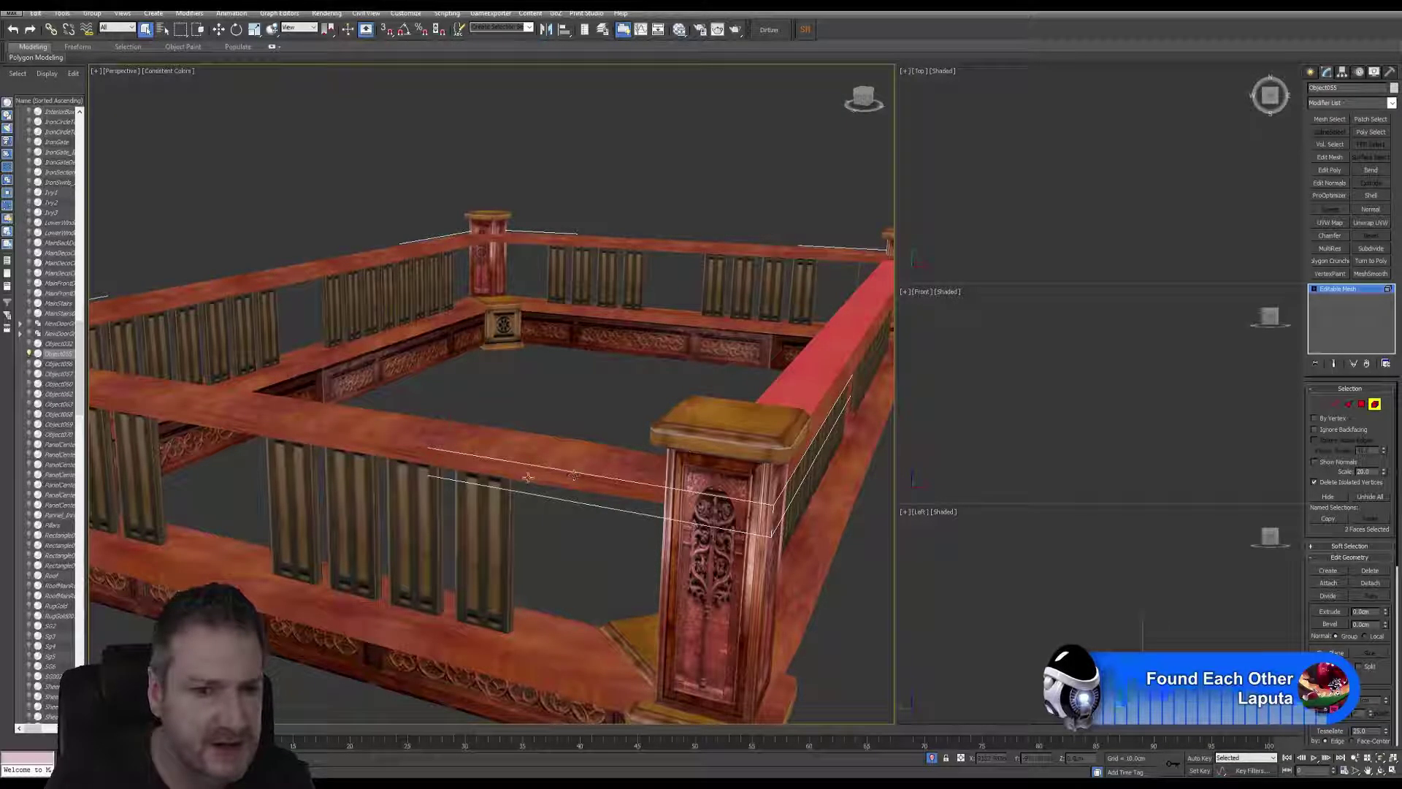
{"action": "left_click", "coordinate": [527, 478]}
{"action": "scroll", "coordinate": [533, 504], "scroll_direction": "down", "scroll_amount": 5}
{"action": "middle_click_drag", "start_coordinate": [534, 511], "coordinate": [518, 518]}
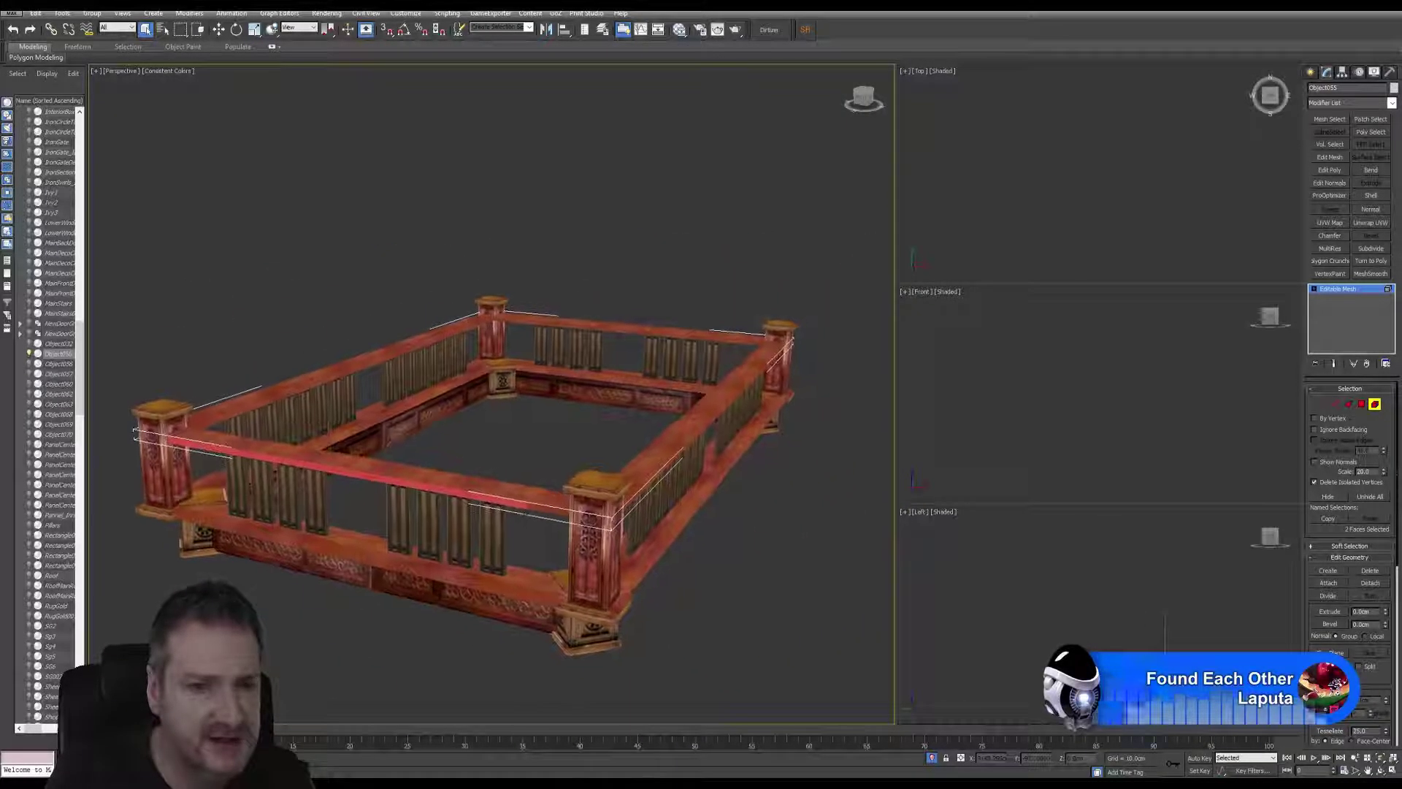
{"action": "left_click", "coordinate": [1374, 404]}
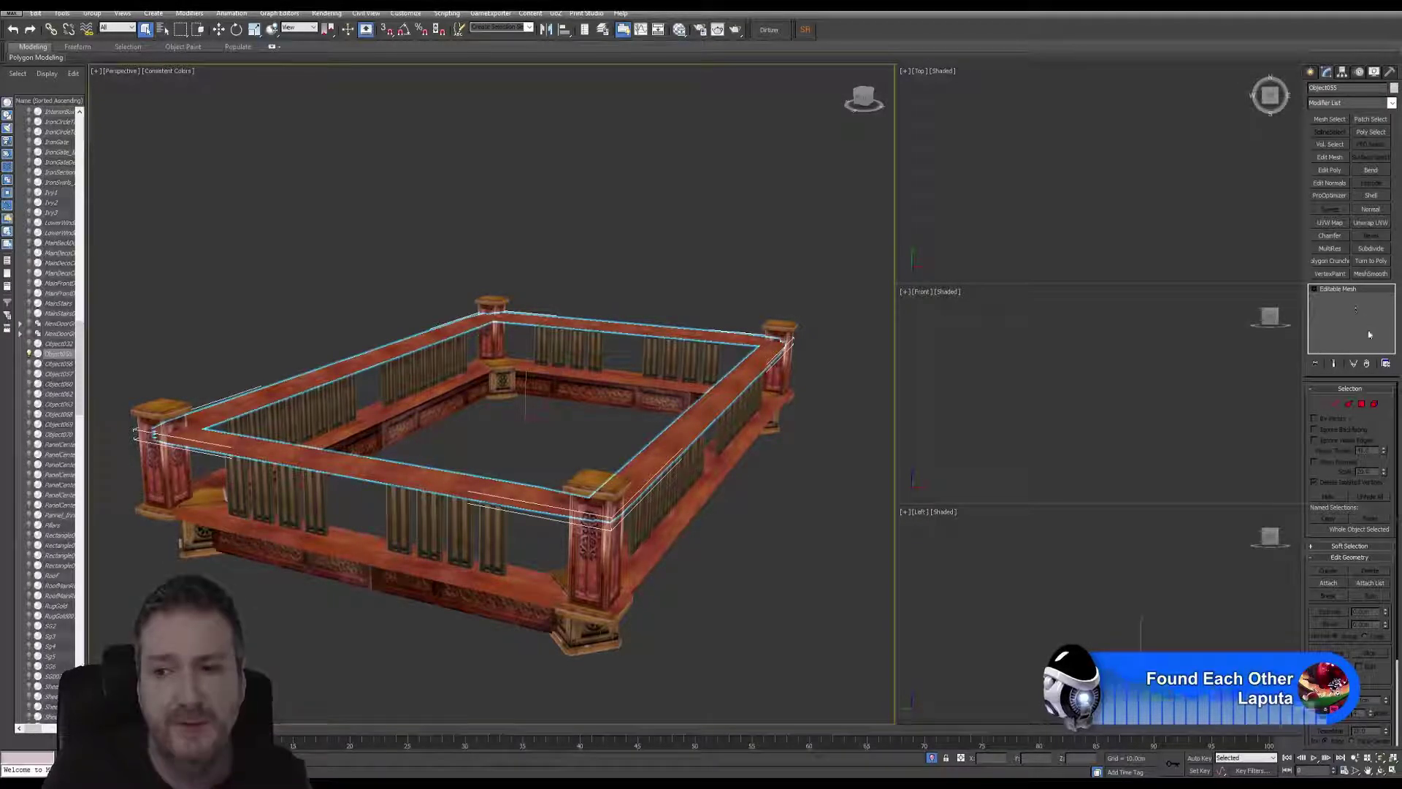
{"action": "left_click", "coordinate": [1322, 404]}
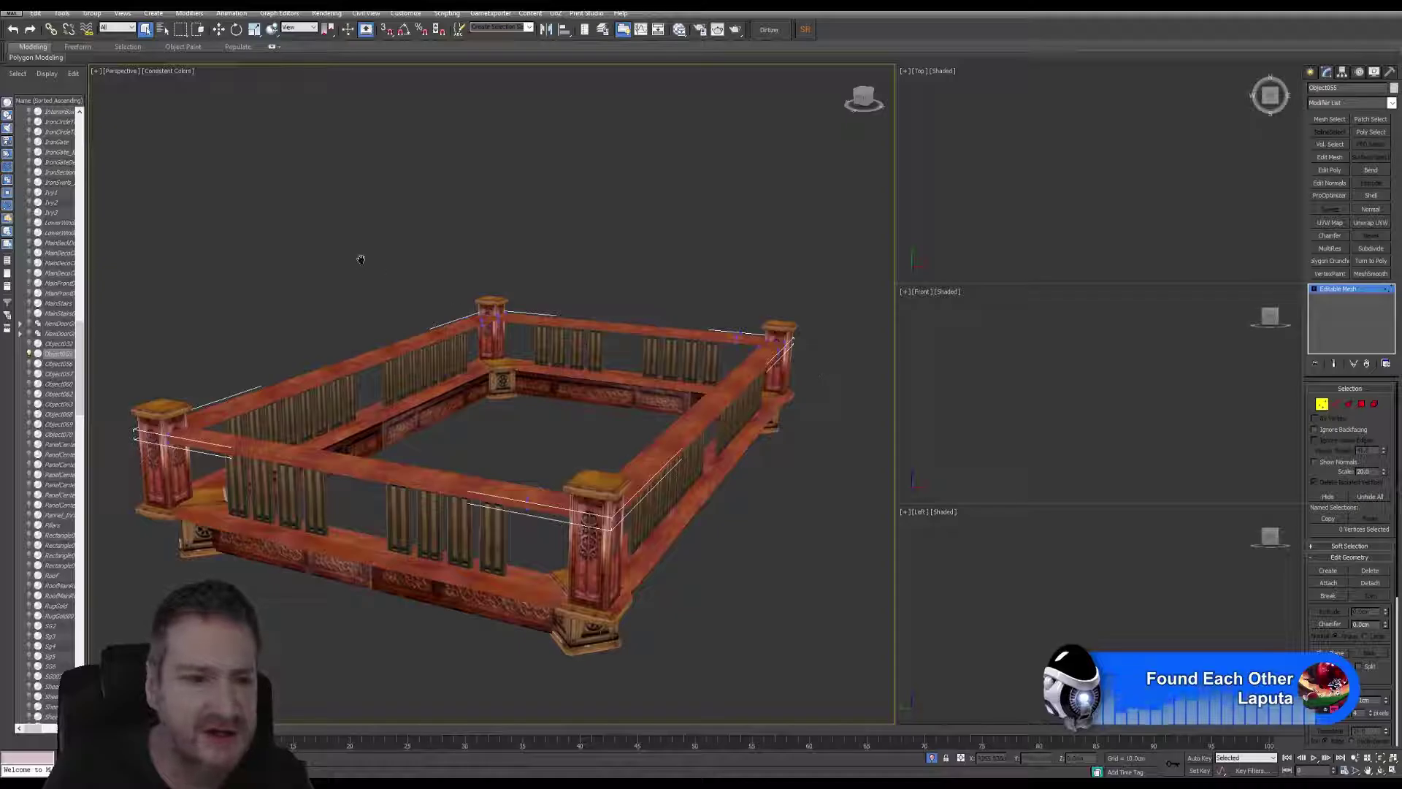
{"action": "middle_click_drag", "start_coordinate": [360, 260], "coordinate": [373, 258]}
{"action": "scroll", "coordinate": [373, 259], "scroll_direction": "down", "scroll_amount": 1}
{"action": "left_click_drag", "start_coordinate": [224, 255], "coordinate": [823, 594]}
{"action": "scroll", "coordinate": [601, 515], "scroll_direction": "up", "scroll_amount": 5}
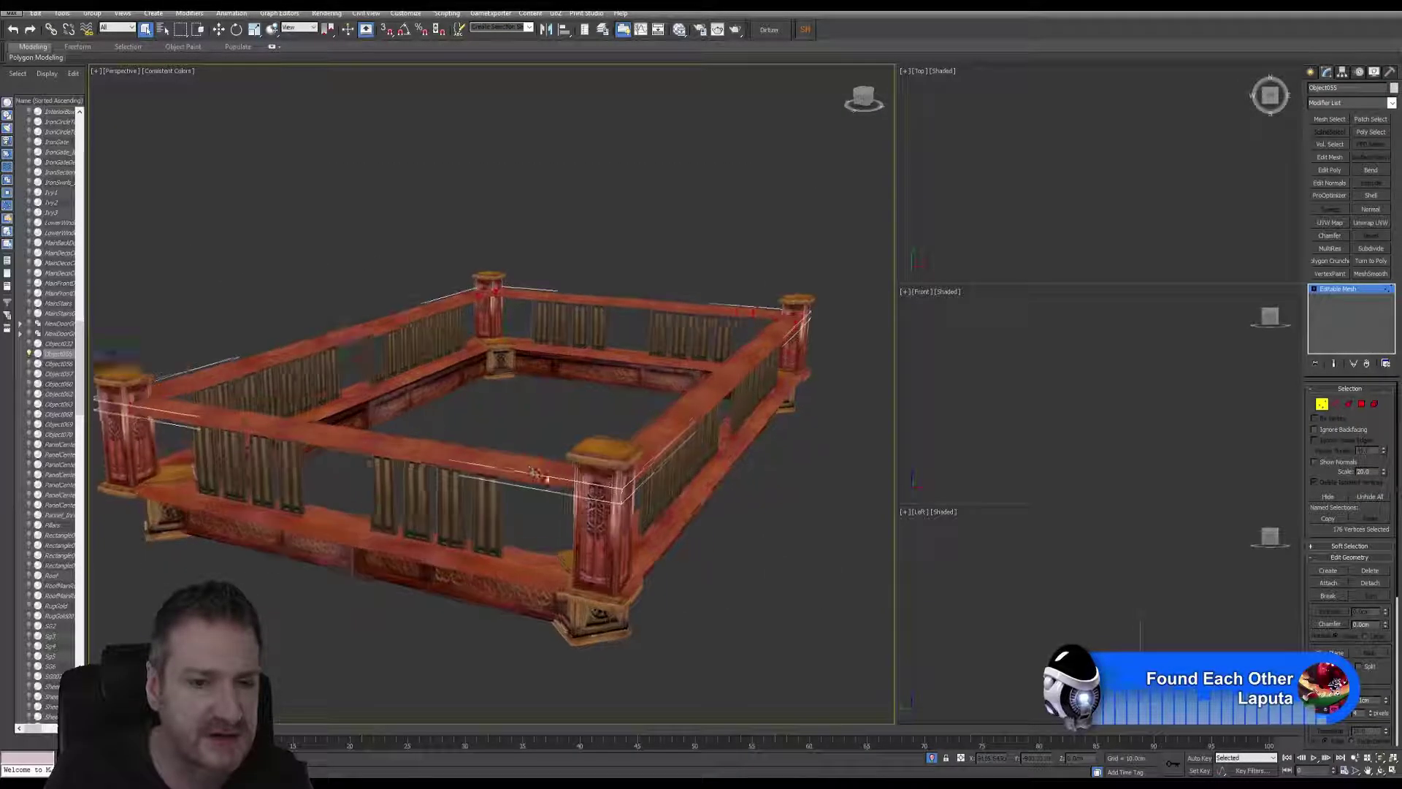
{"action": "middle_click_drag", "start_coordinate": [602, 511], "coordinate": [632, 492]}
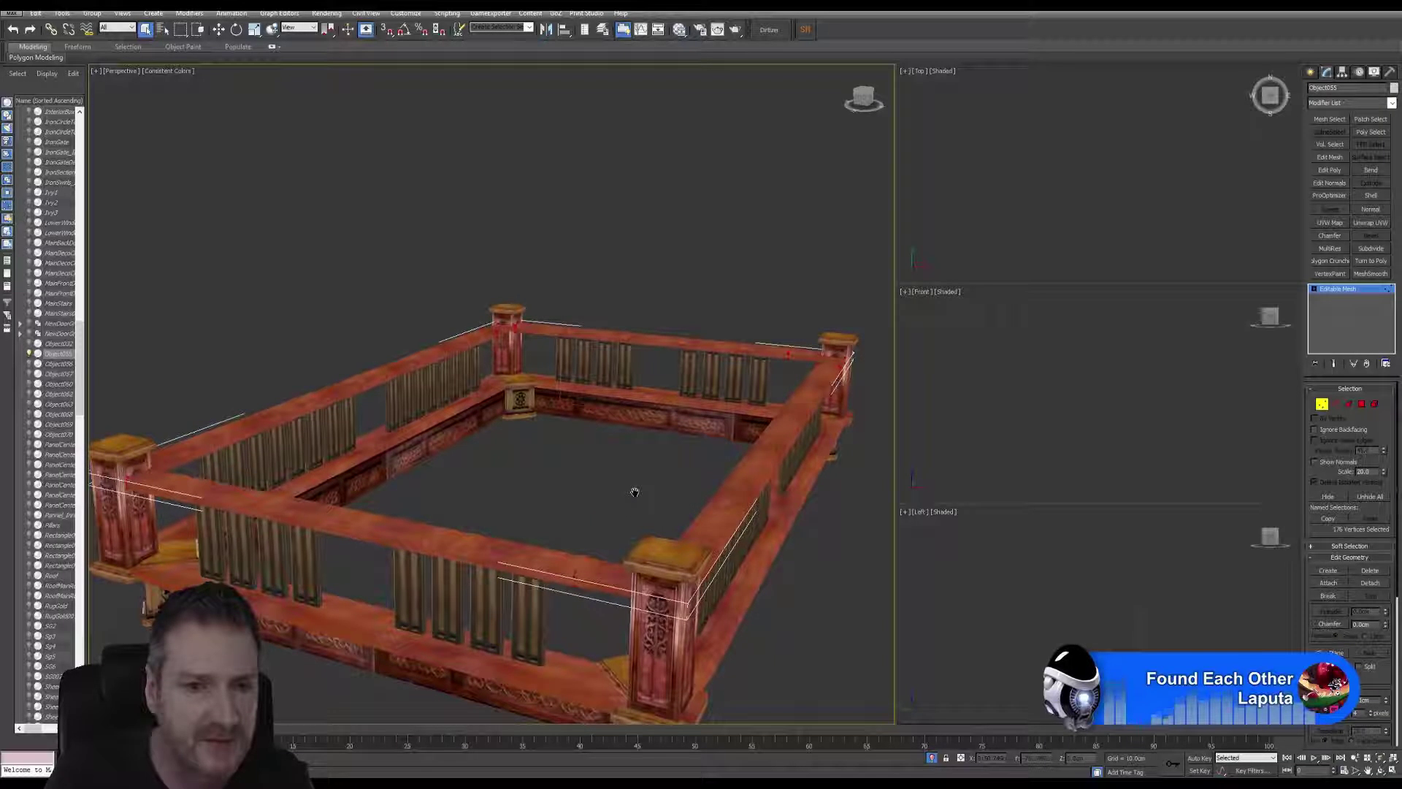
{"action": "scroll", "coordinate": [1362, 621], "scroll_direction": "down", "scroll_amount": 2}
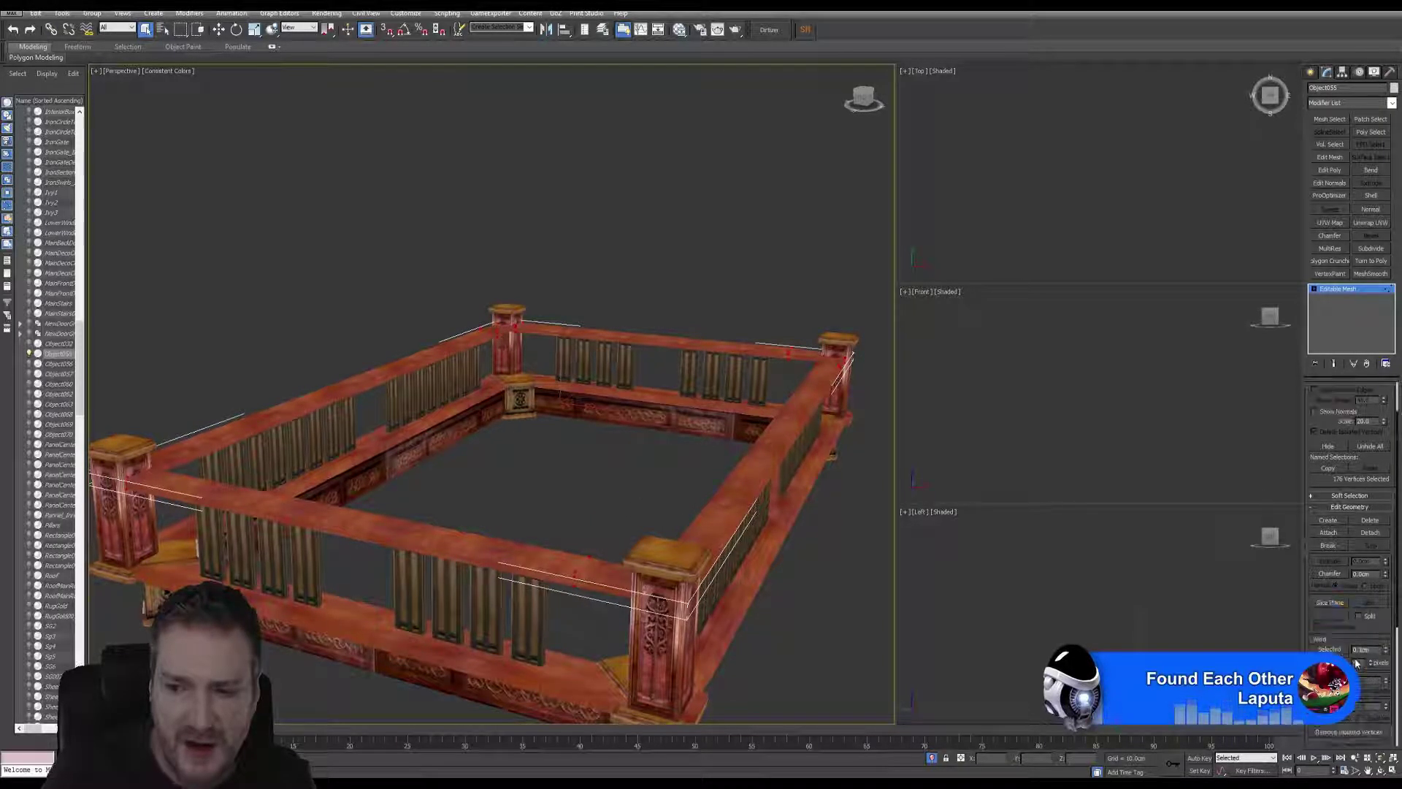
{"action": "scroll", "coordinate": [1363, 621], "scroll_direction": "up", "scroll_amount": 2}
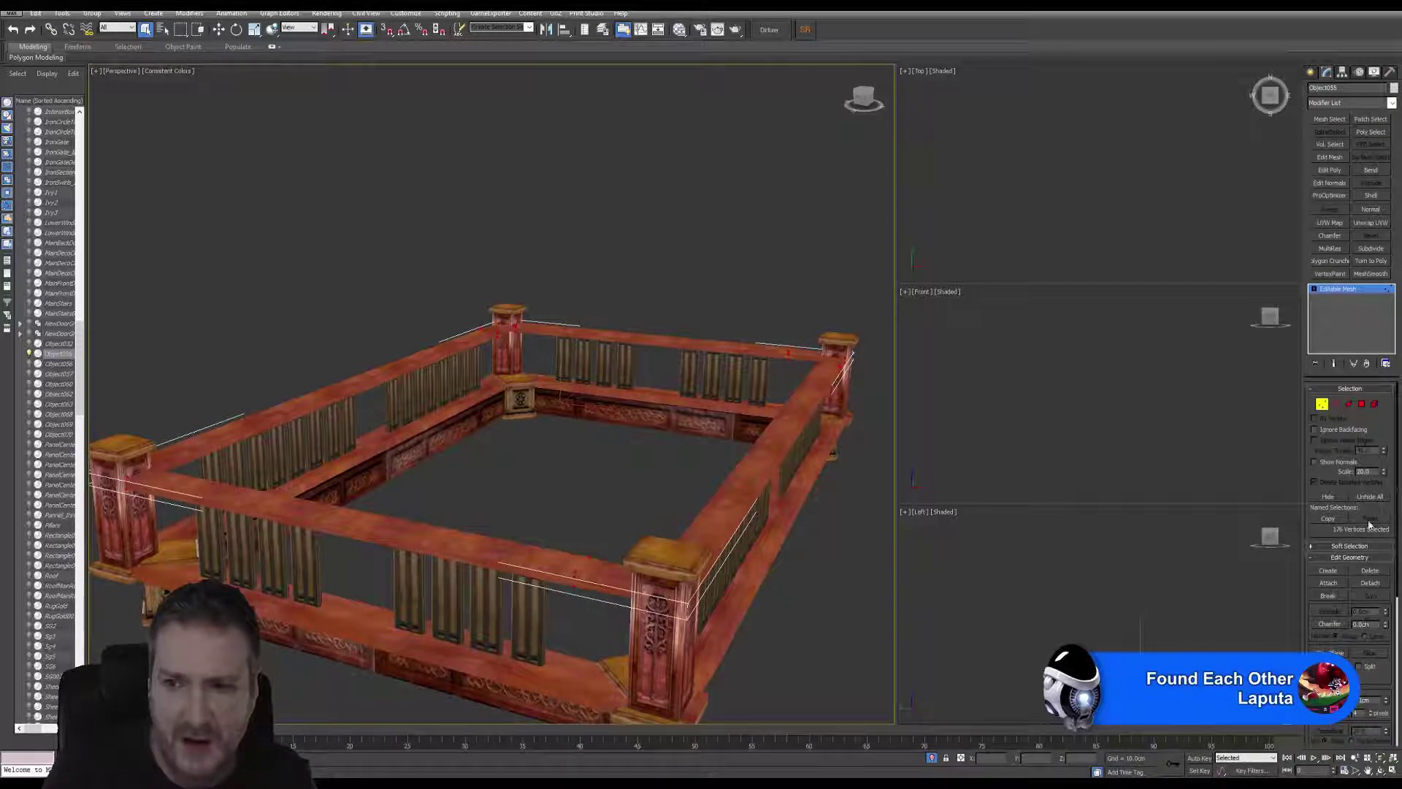
{"action": "left_click", "coordinate": [1338, 291]}
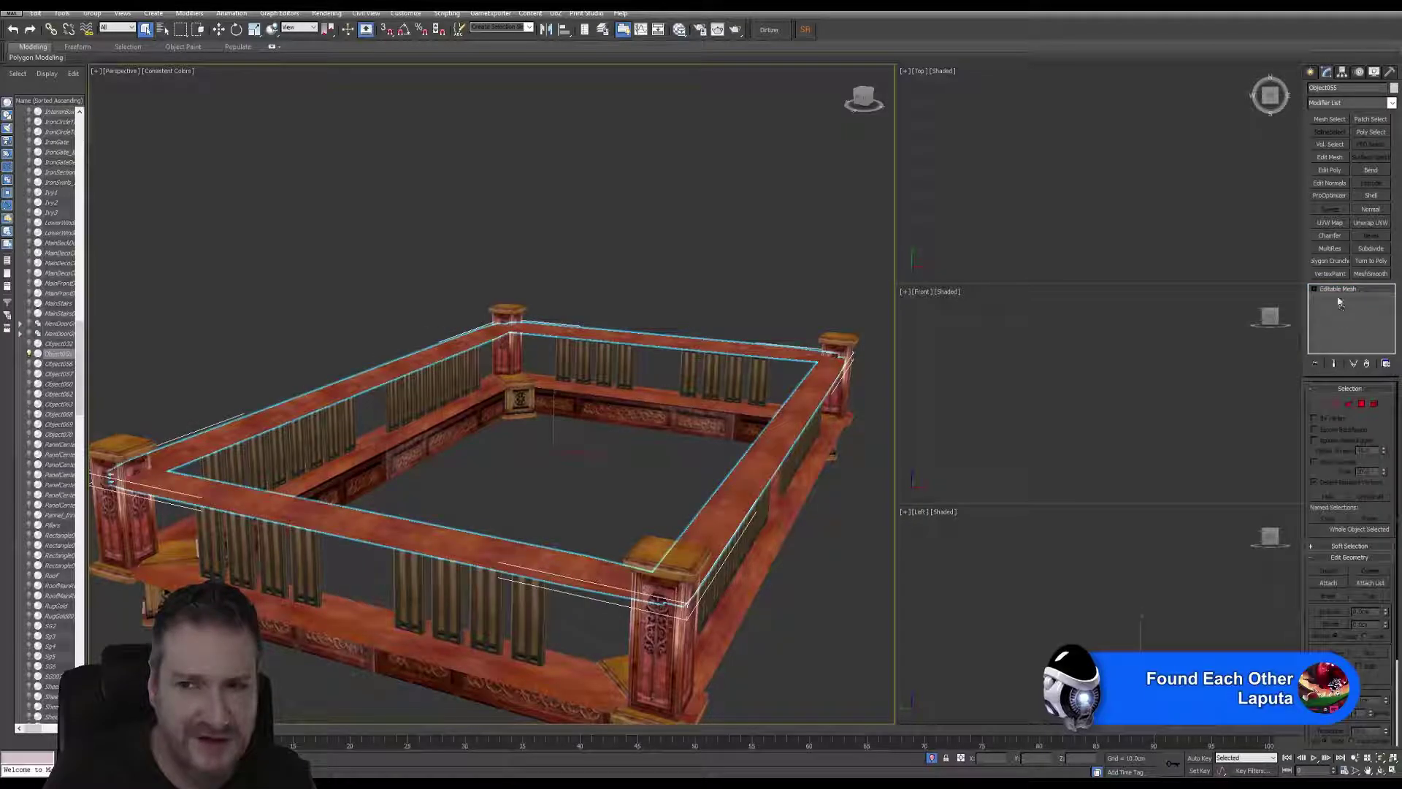
Convert the top handrail to Editable Poly and weld all of its vertices with a threshold of about 0.49 cm.
{"action": "right_click", "coordinate": [1337, 293]}
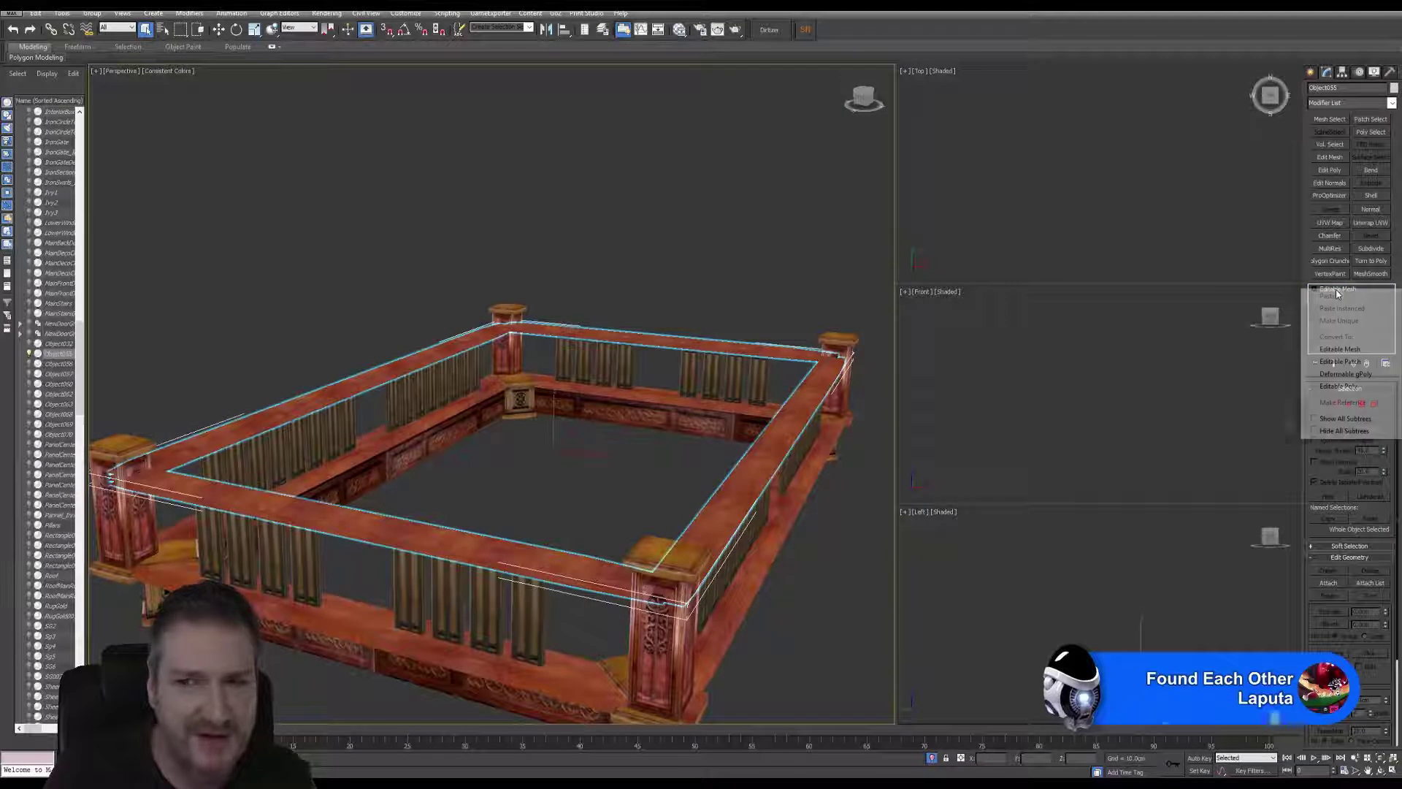
{"action": "left_click", "coordinate": [1352, 387]}
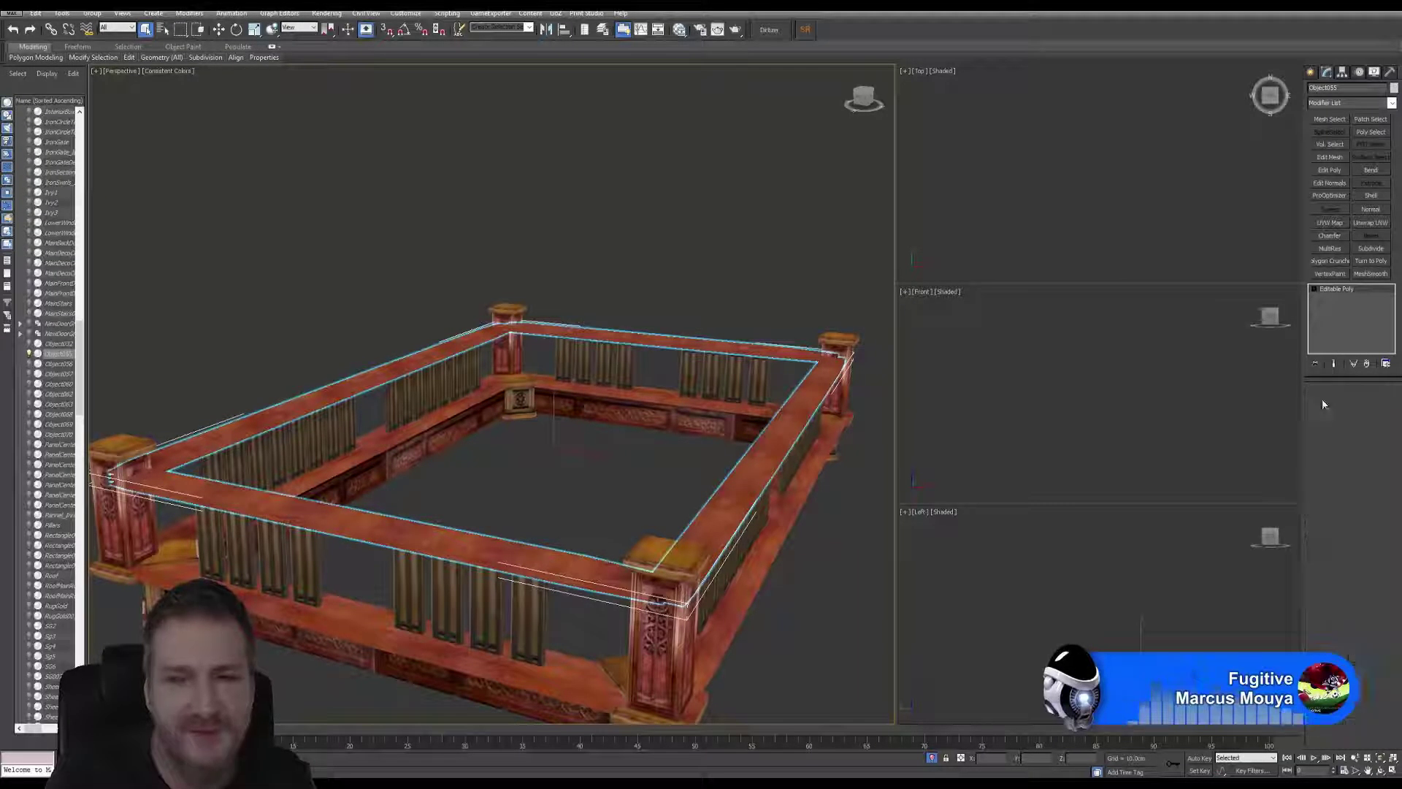
{"action": "key", "text": "1"}
{"action": "scroll", "coordinate": [613, 618], "scroll_direction": "down", "scroll_amount": 3}
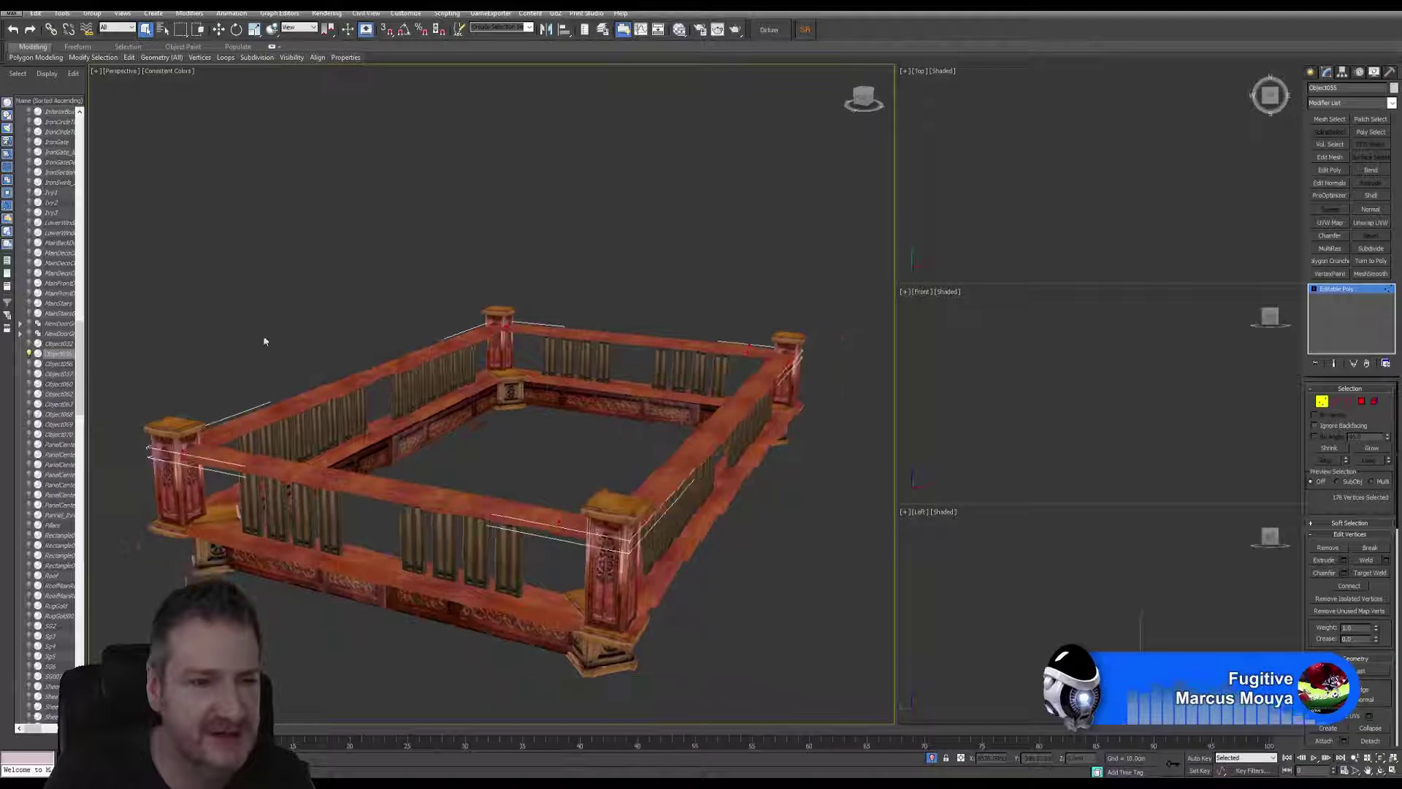
{"action": "left_click_drag", "start_coordinate": [125, 194], "coordinate": [825, 643]}
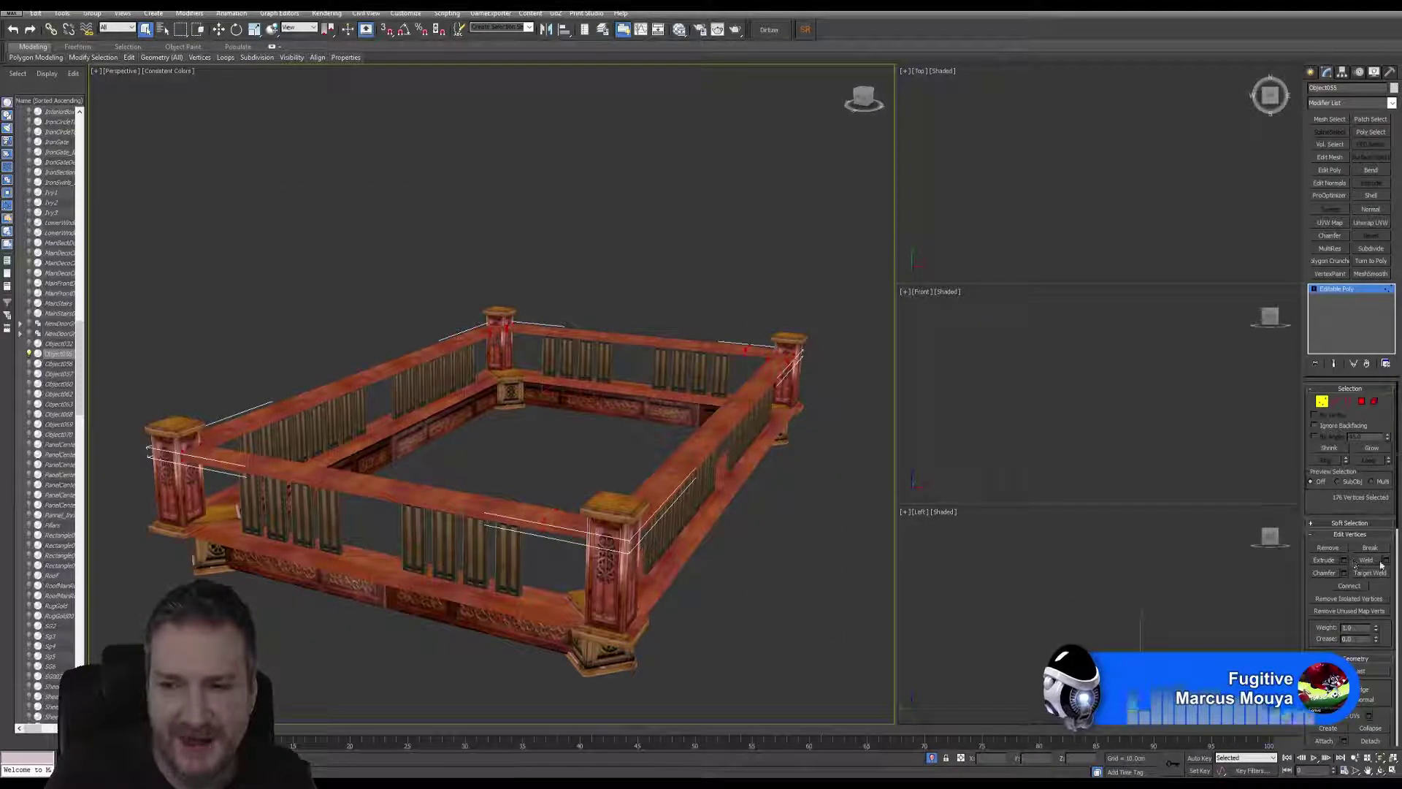
{"action": "left_click", "coordinate": [1386, 561]}
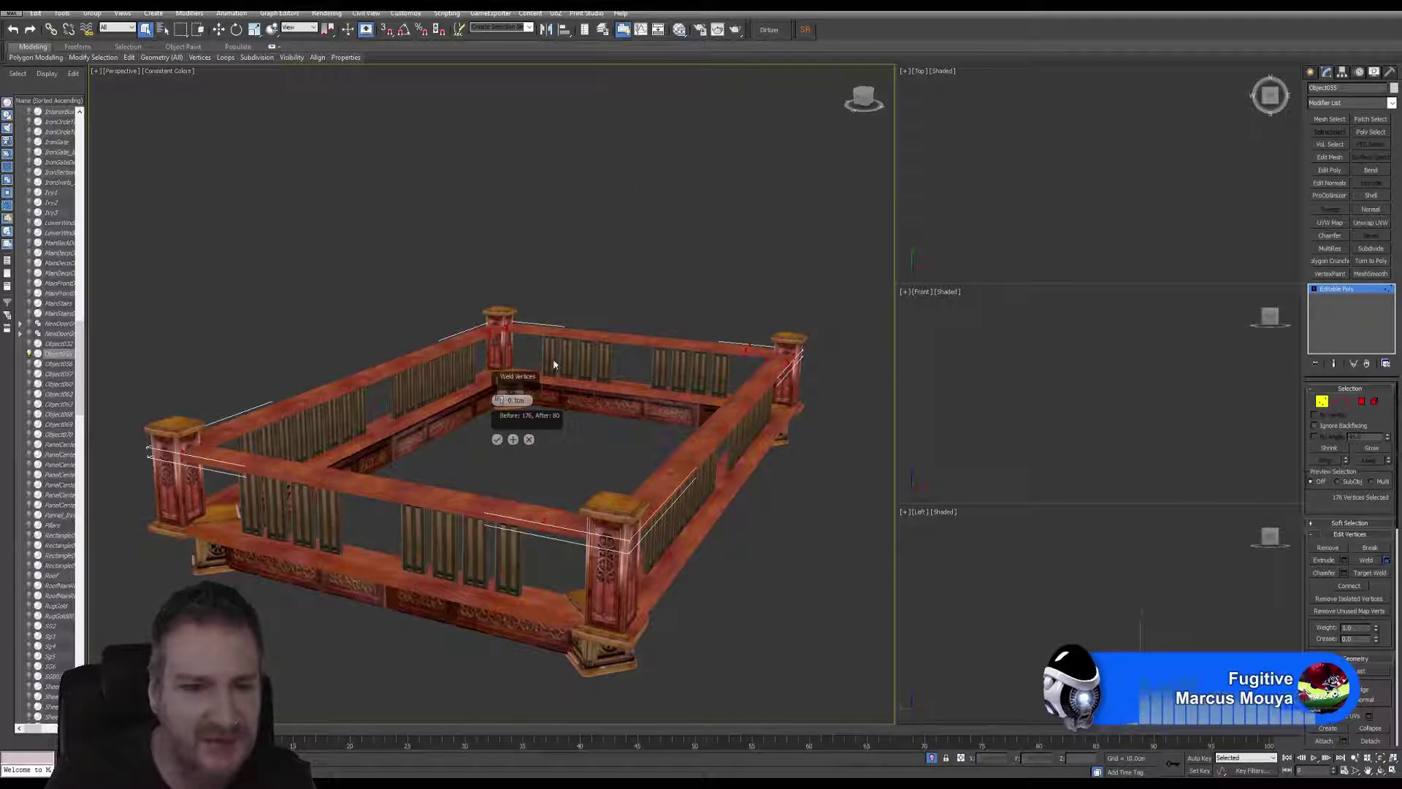
{"action": "left_click_drag", "start_coordinate": [520, 380], "coordinate": [635, 189]}
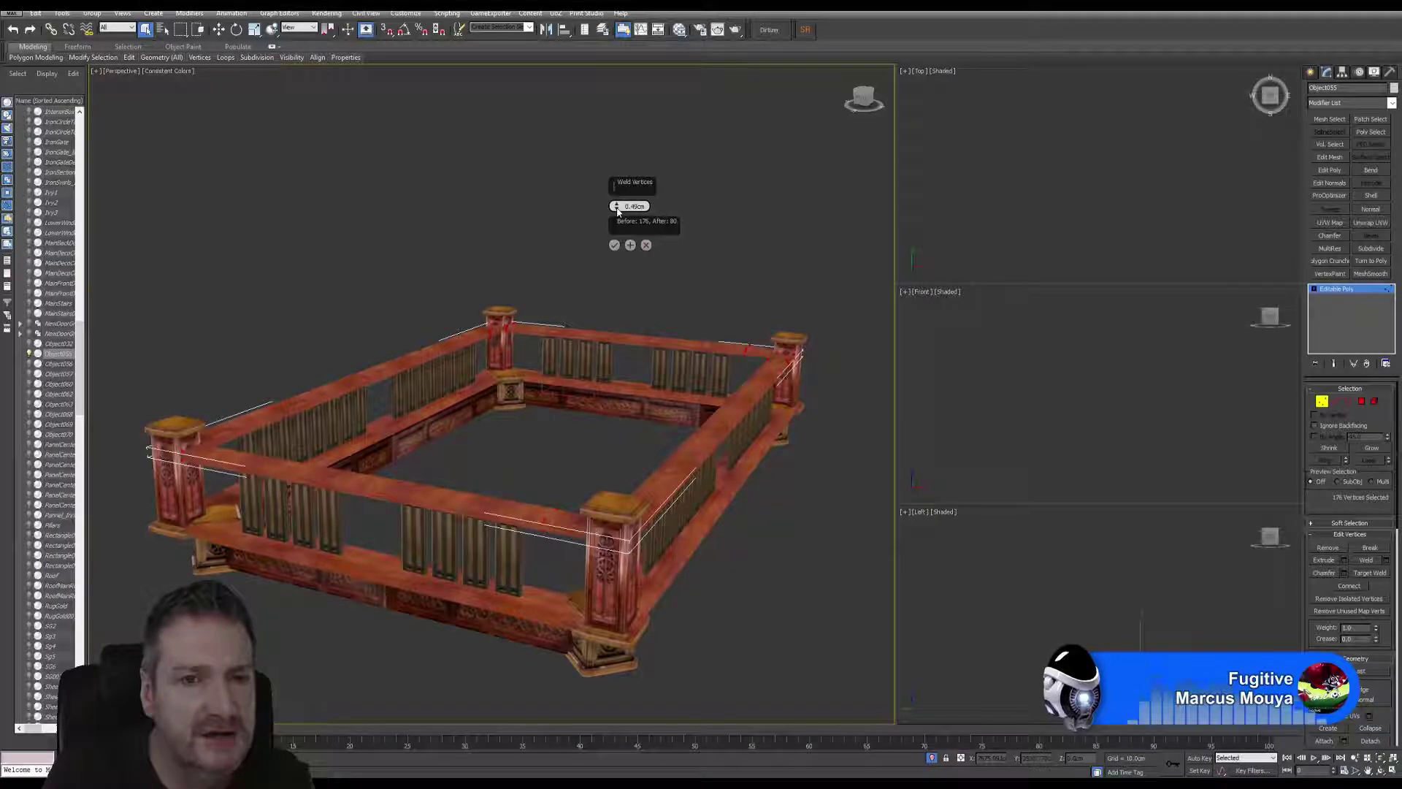
{"action": "scroll", "coordinate": [599, 491], "scroll_direction": "up", "scroll_amount": 6}
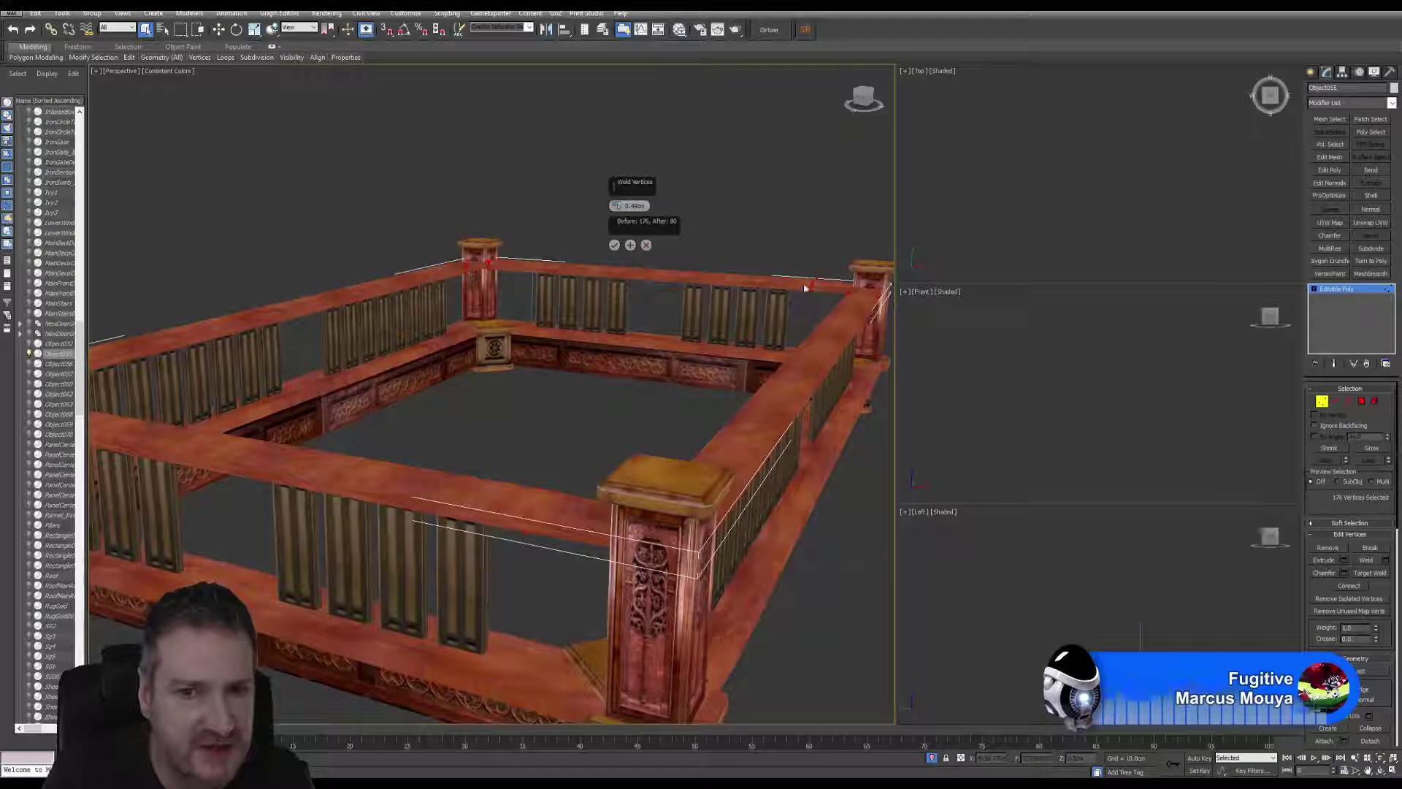
{"action": "left_click", "coordinate": [614, 246]}
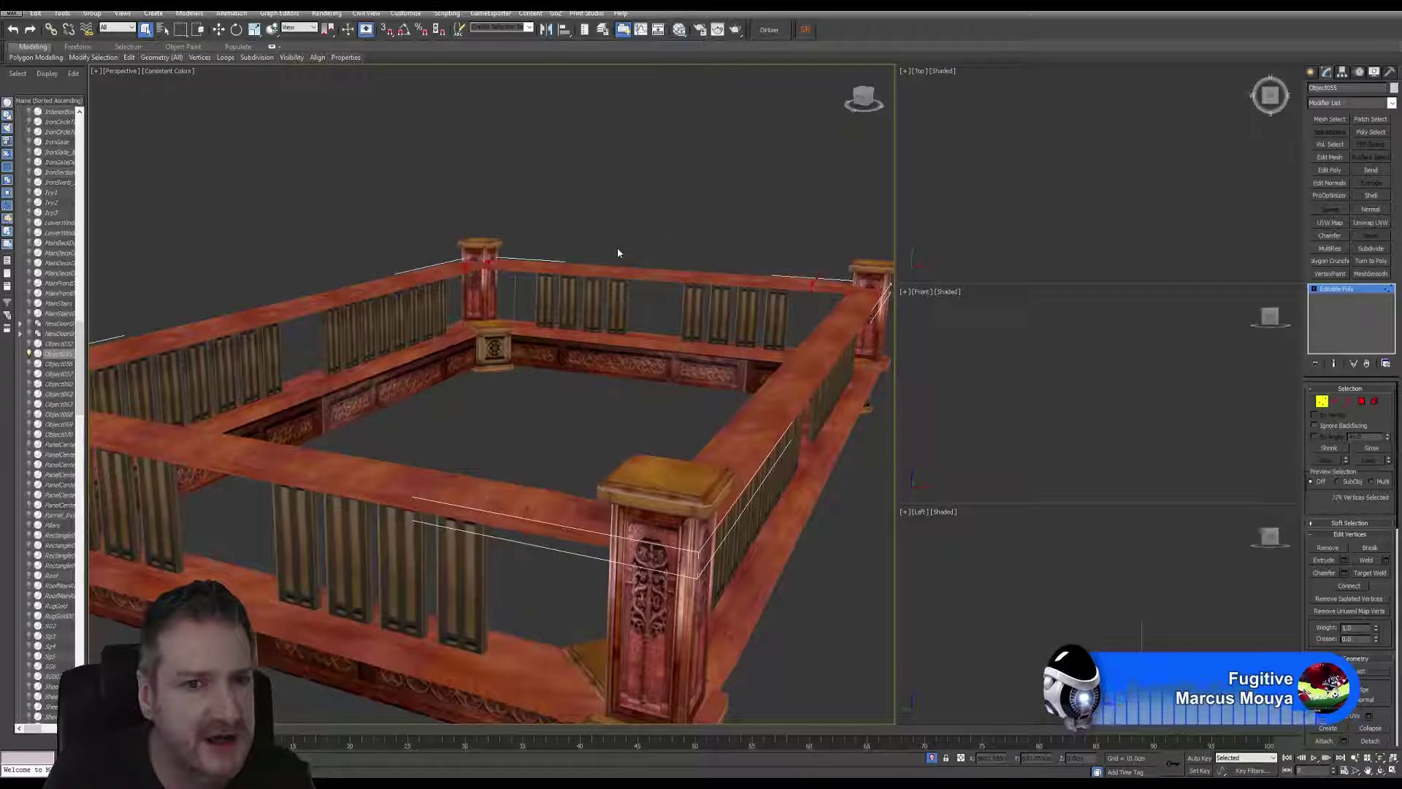
Check the welded handrail at element level by selecting the rail on each of its four sides in turn.
{"action": "left_click", "coordinate": [1375, 401]}
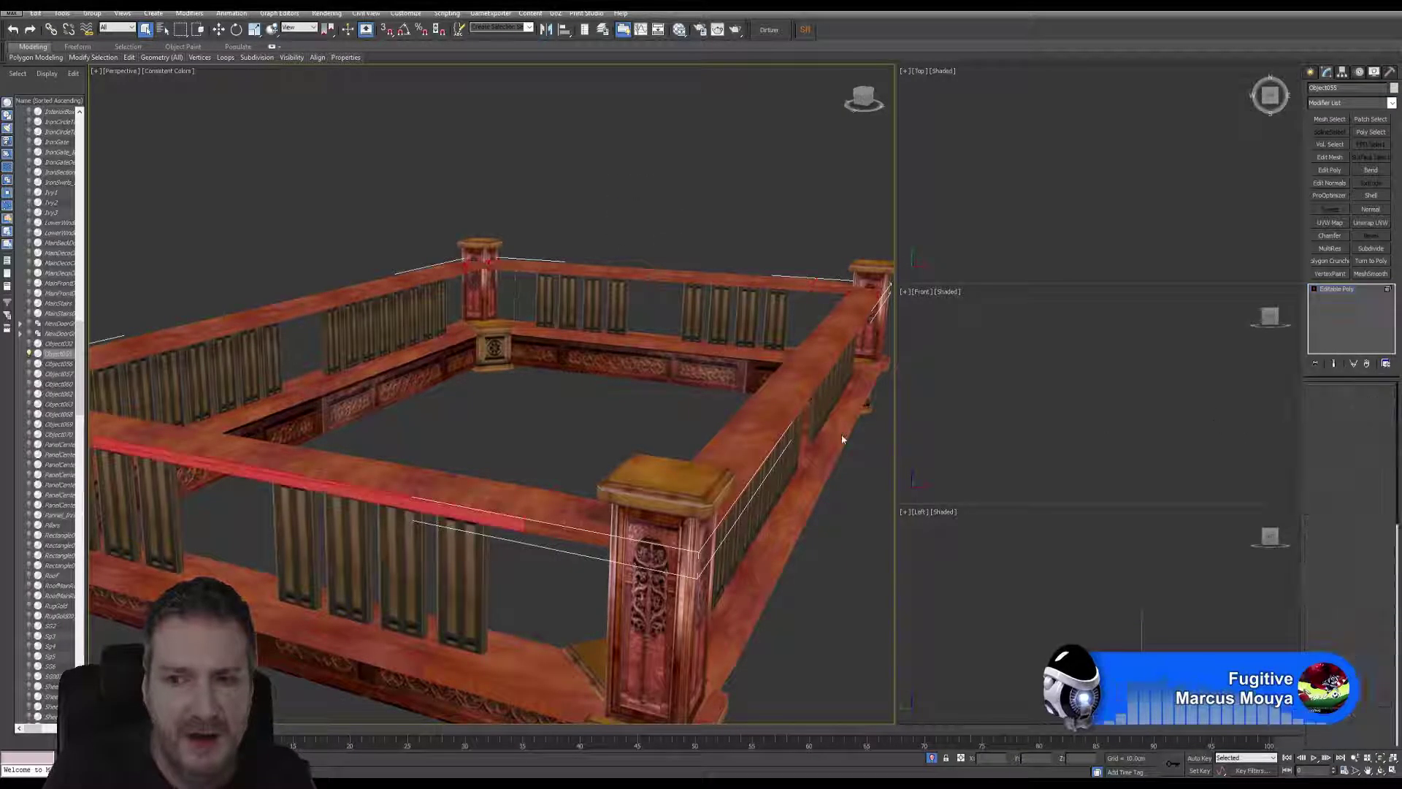
{"action": "left_click", "coordinate": [473, 491]}
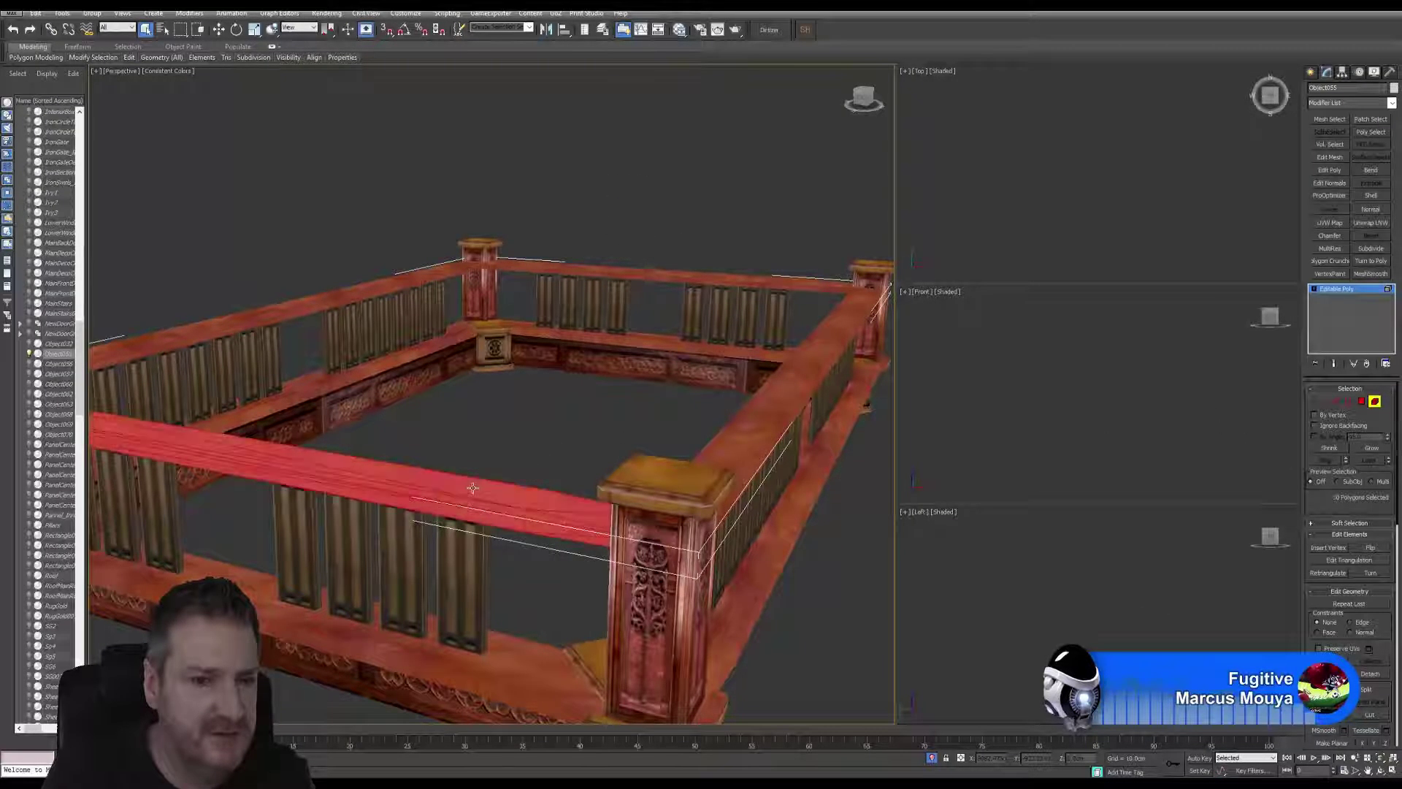
{"action": "left_click", "coordinate": [764, 431]}
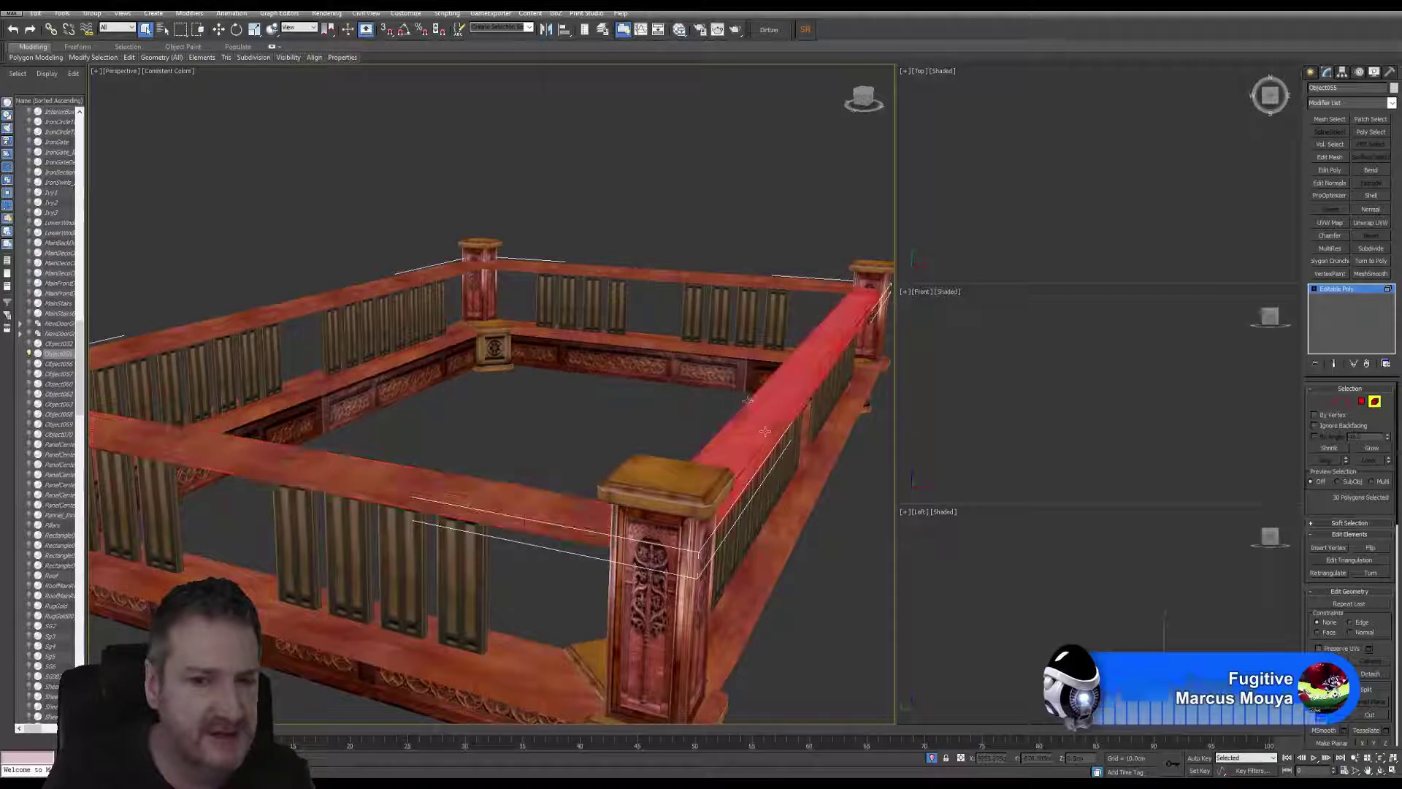
{"action": "left_click", "coordinate": [647, 277]}
{"action": "left_click", "coordinate": [305, 302]}
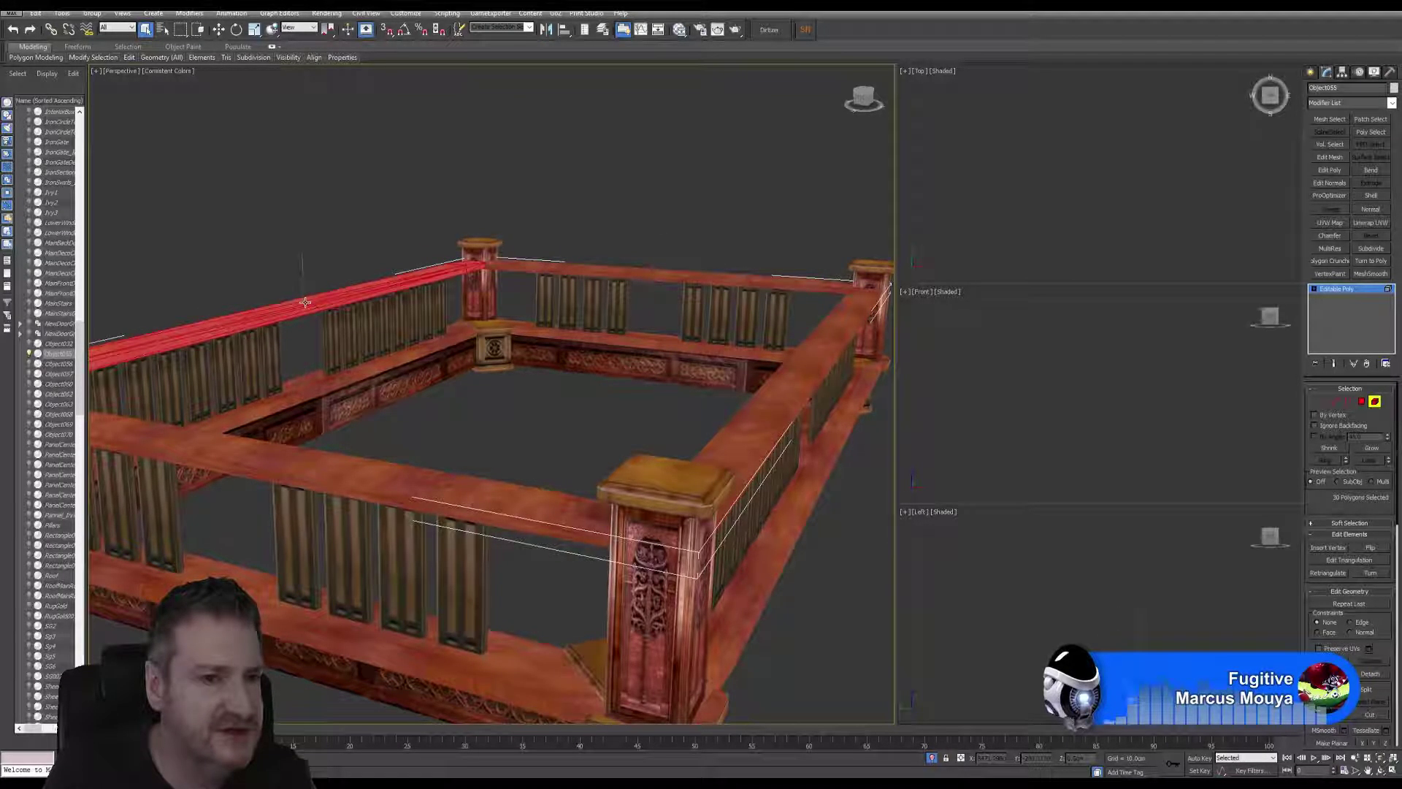
{"action": "middle_click_drag", "start_coordinate": [377, 383], "coordinate": [405, 372]}
{"action": "scroll", "coordinate": [447, 378], "scroll_direction": "down", "scroll_amount": 3}
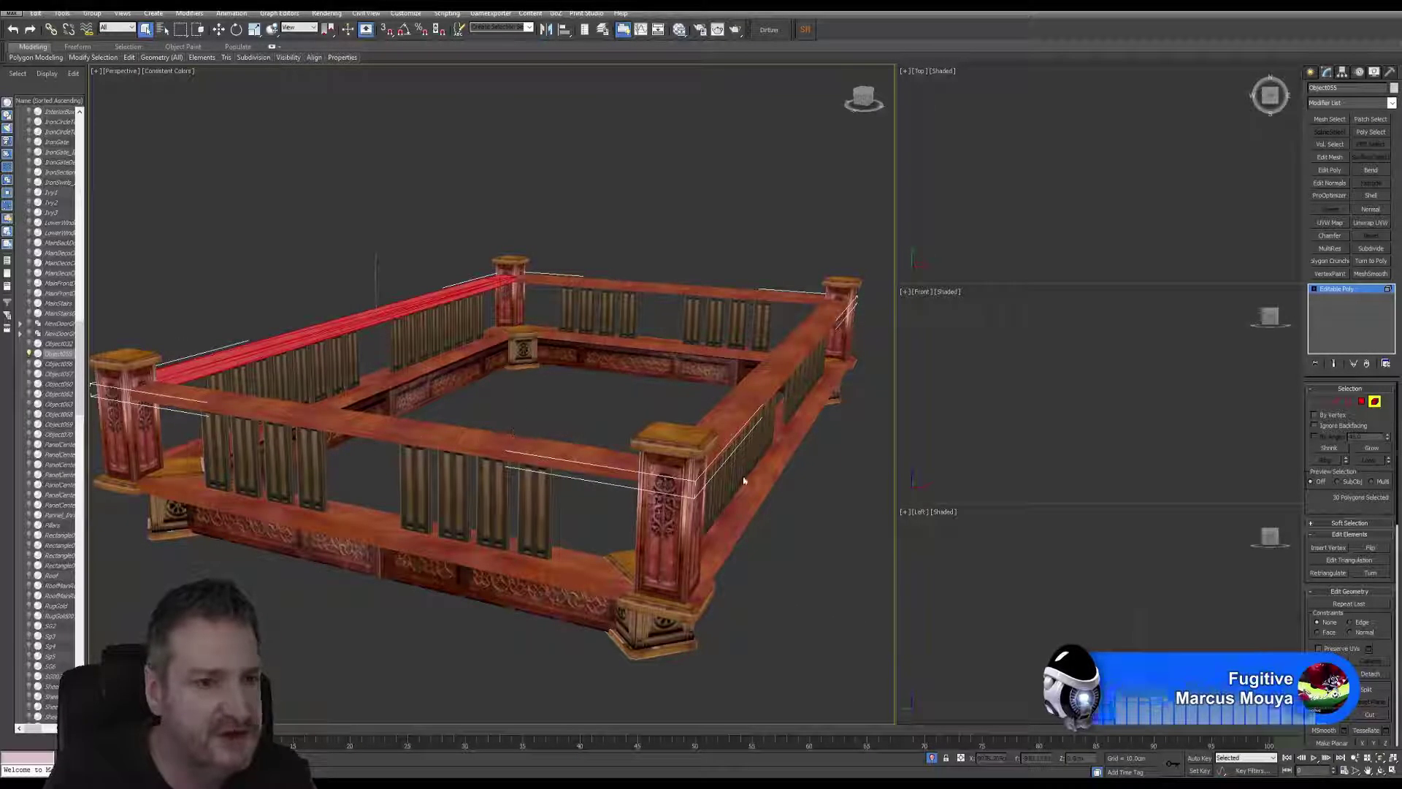
{"action": "scroll", "coordinate": [573, 424], "scroll_direction": "up", "scroll_amount": 1}
{"action": "scroll", "coordinate": [573, 424], "scroll_direction": "down", "scroll_amount": 1}
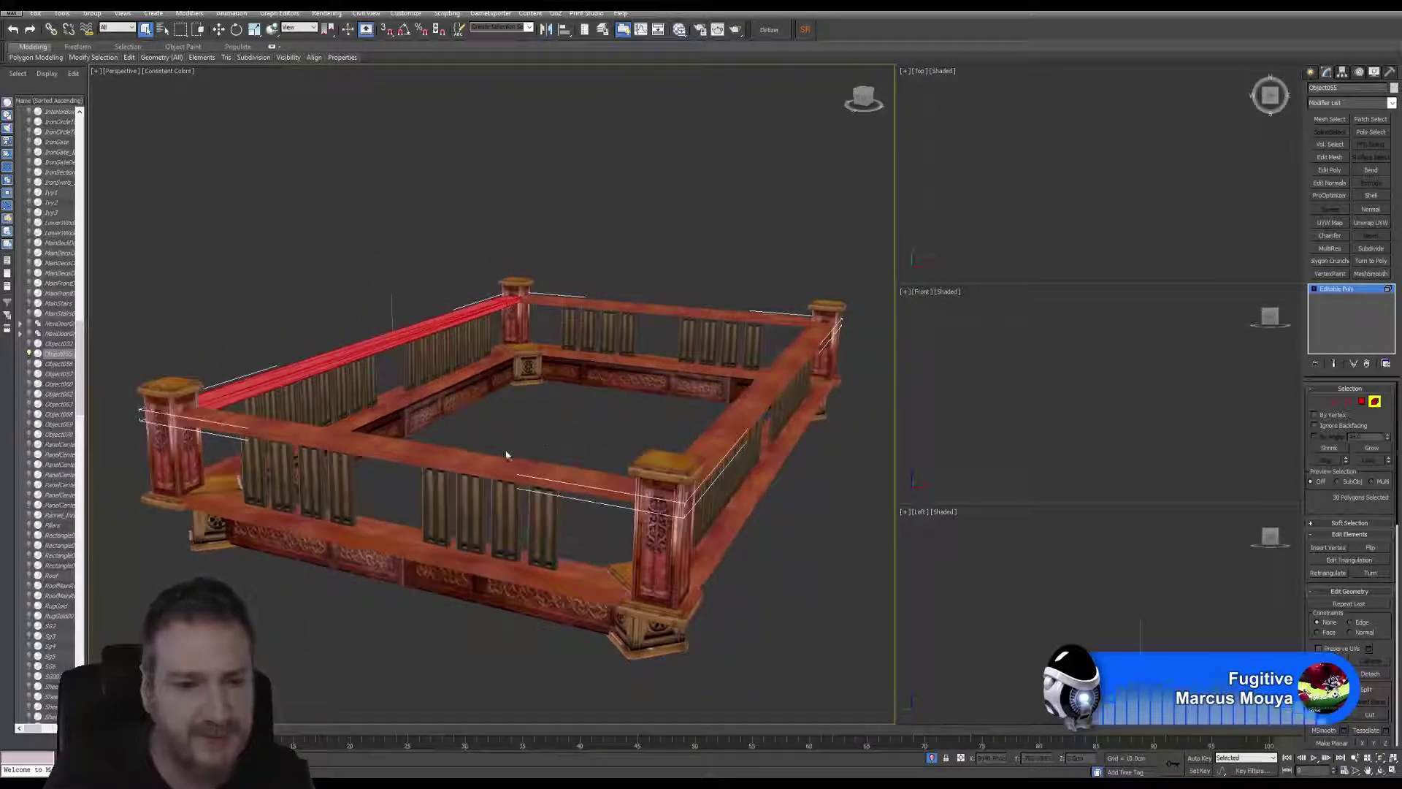
{"action": "left_click", "coordinate": [496, 459]}
{"action": "left_click", "coordinate": [733, 409]}
{"action": "left_click", "coordinate": [701, 311]}
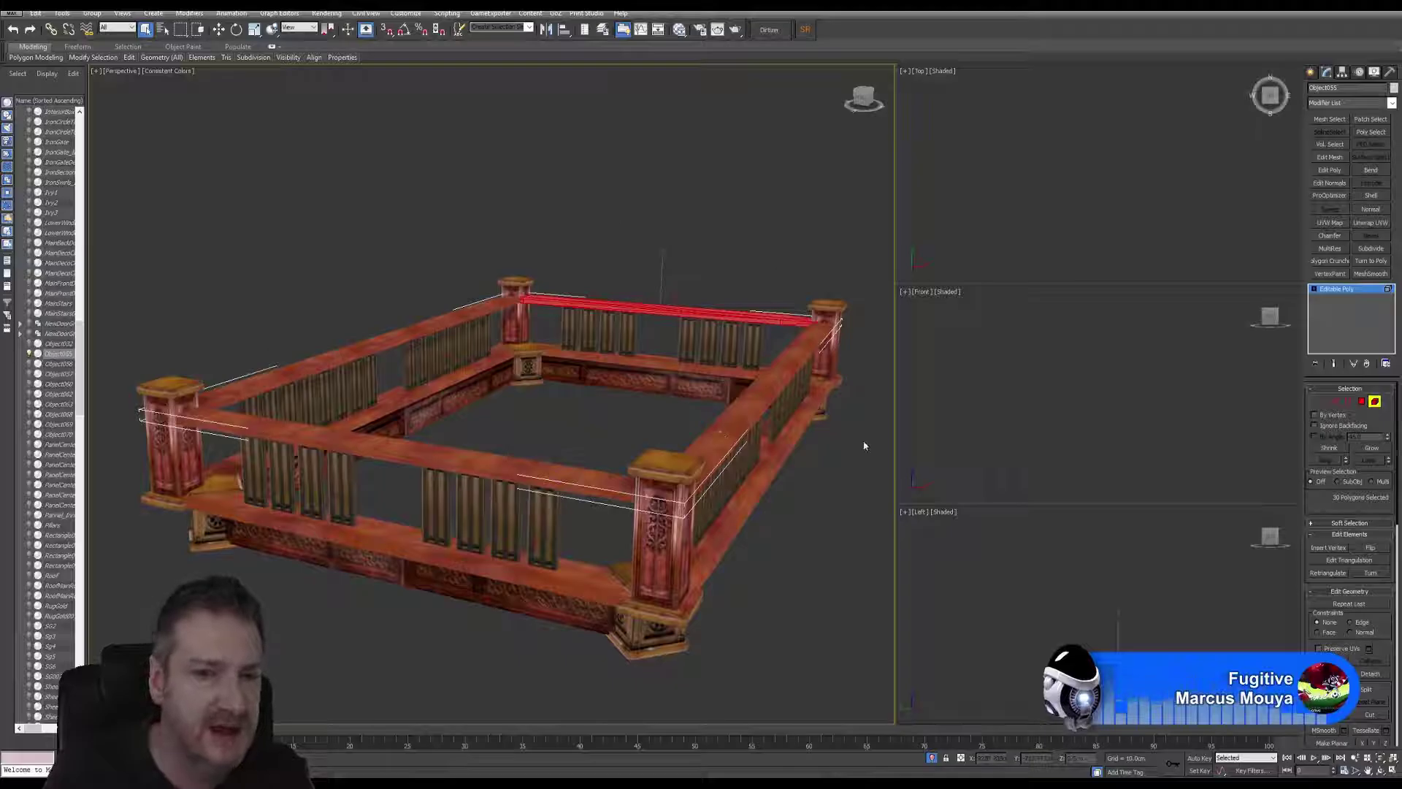
{"action": "left_click", "coordinate": [1375, 402]}
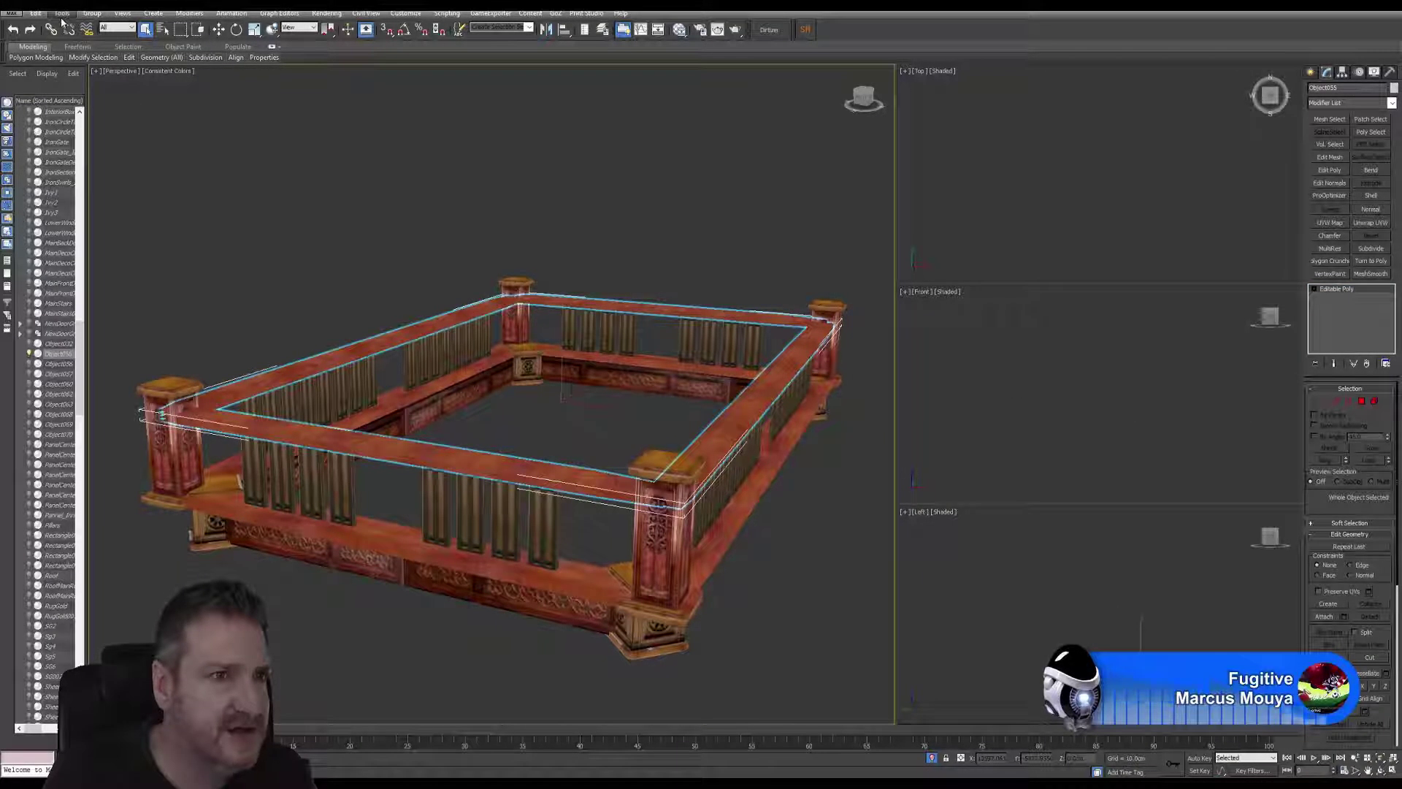
Isolate the top handrail and frame it in the perspective view.
{"action": "left_click", "coordinate": [62, 15]}
{"action": "left_click", "coordinate": [109, 122]}
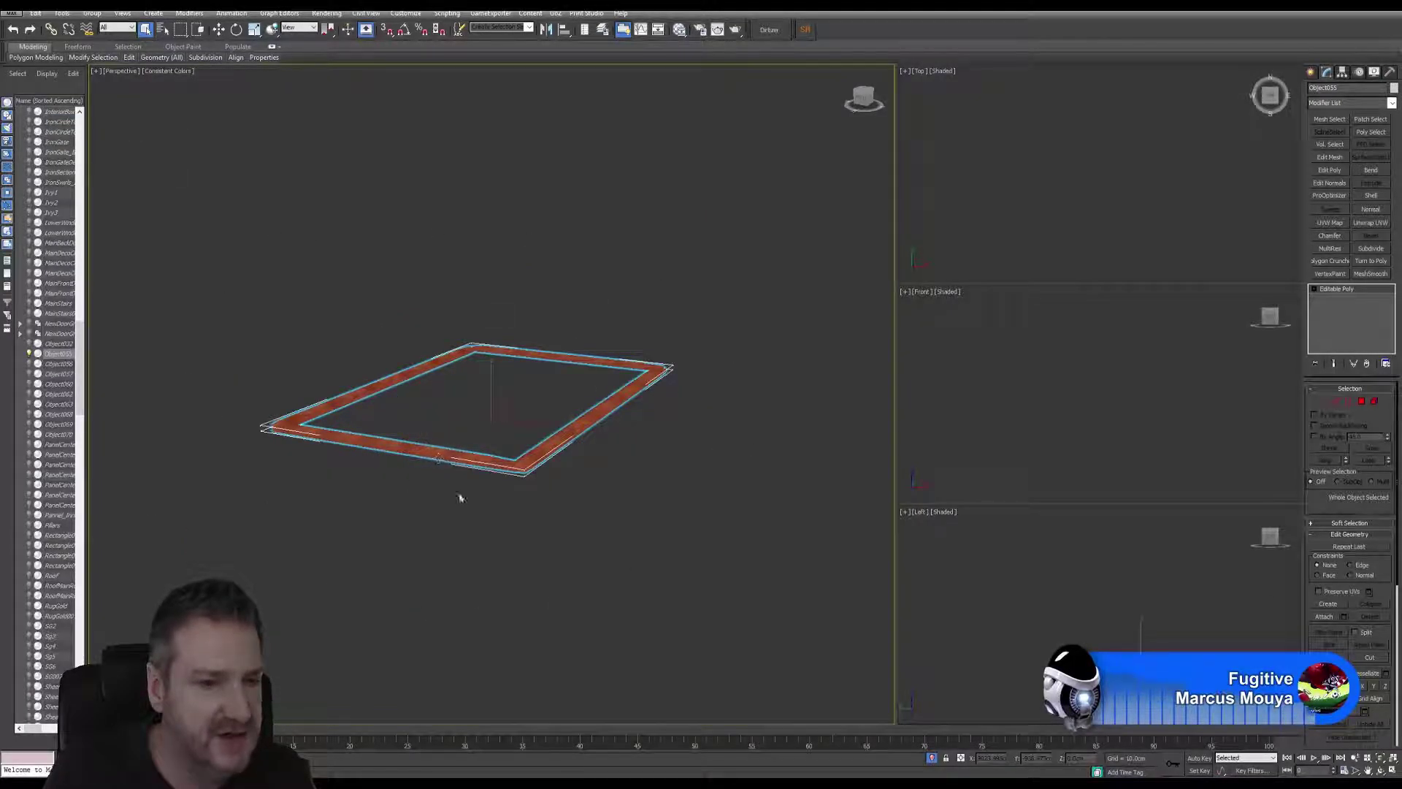
{"action": "scroll", "coordinate": [460, 498], "scroll_direction": "up", "scroll_amount": 5}
{"action": "middle_click_drag", "start_coordinate": [476, 407], "coordinate": [532, 423], "text": "alt"}
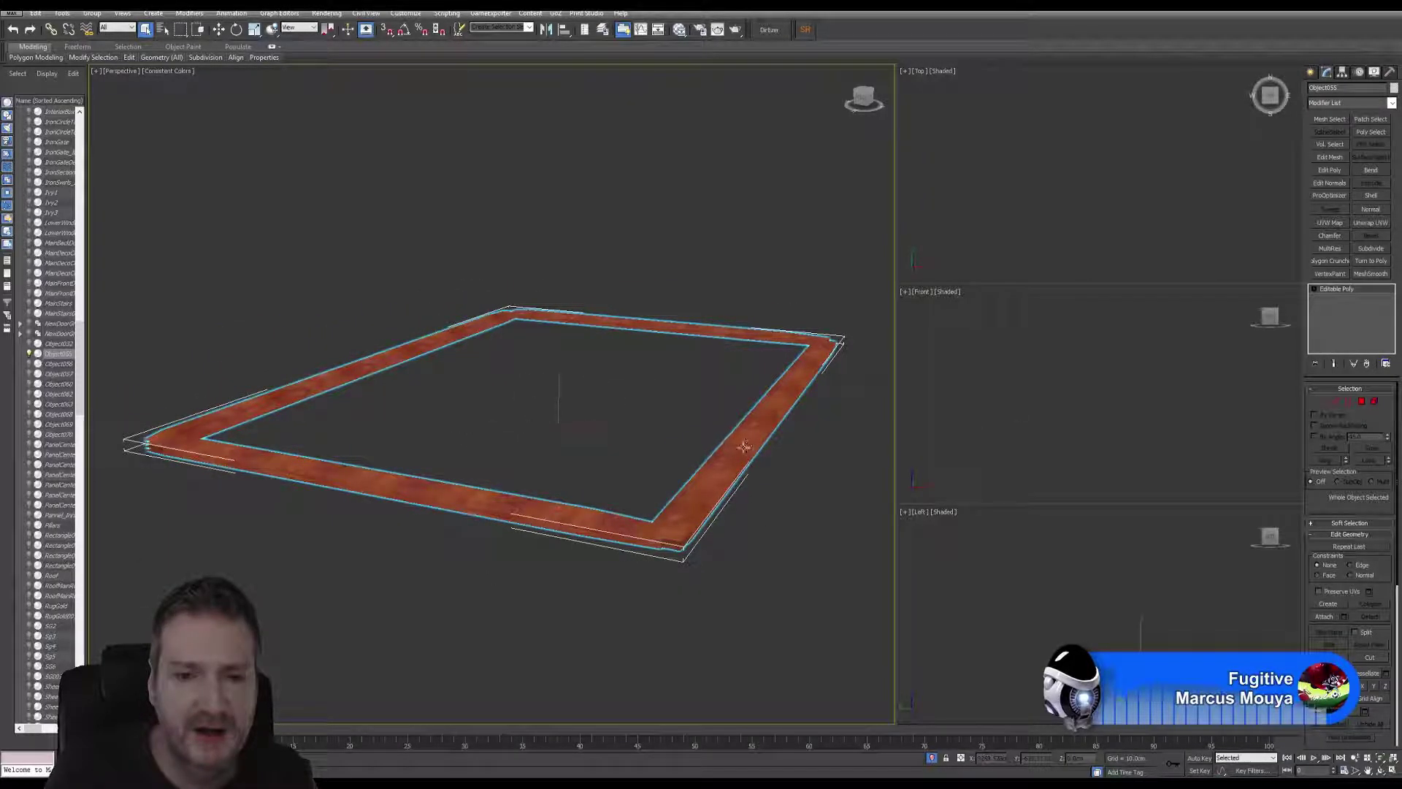
Apply an Unwrap UVW modifier to the isolated handrail and open its UVs in the UV editor.
{"action": "scroll", "coordinate": [656, 521], "scroll_direction": "up", "scroll_amount": 5}
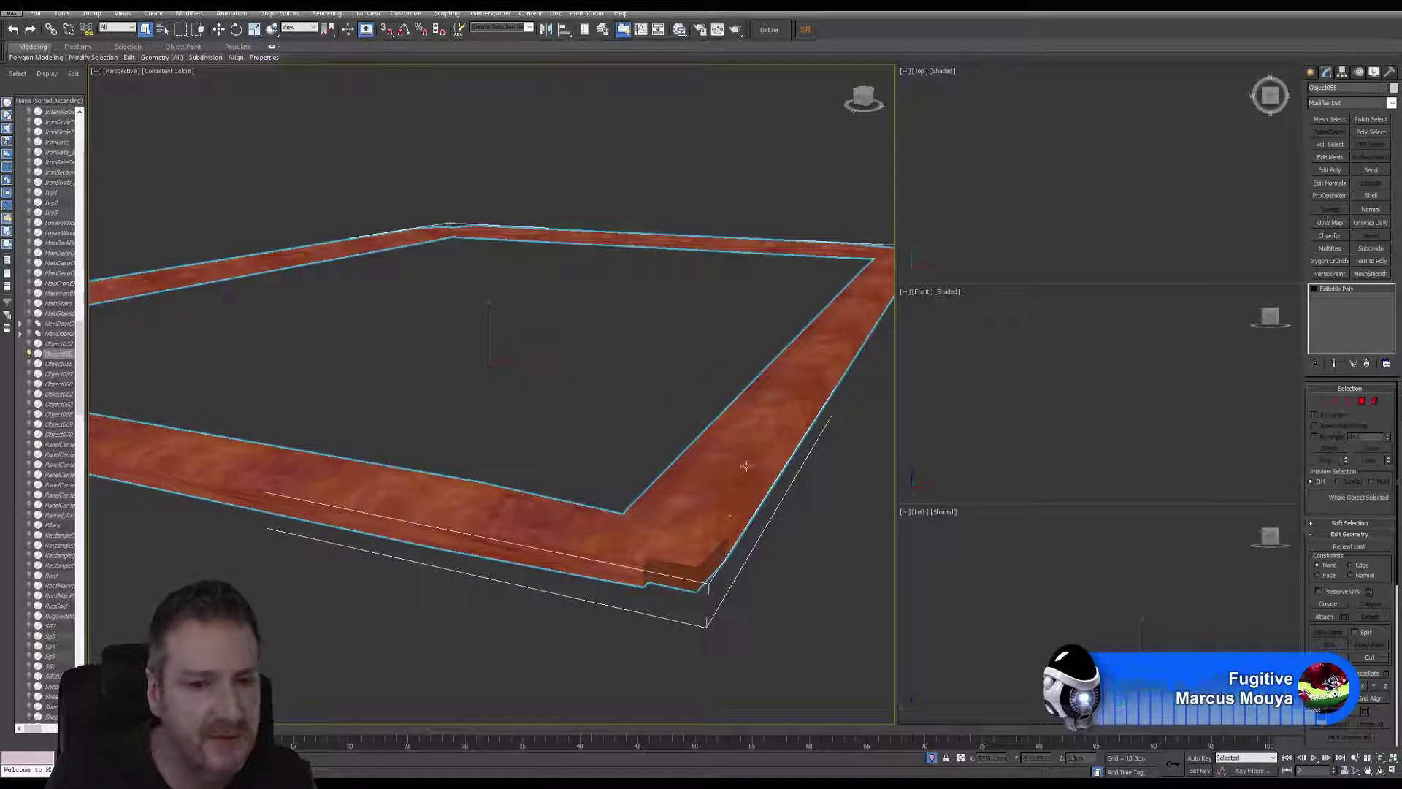
{"action": "scroll", "coordinate": [696, 525], "scroll_direction": "down", "scroll_amount": 2}
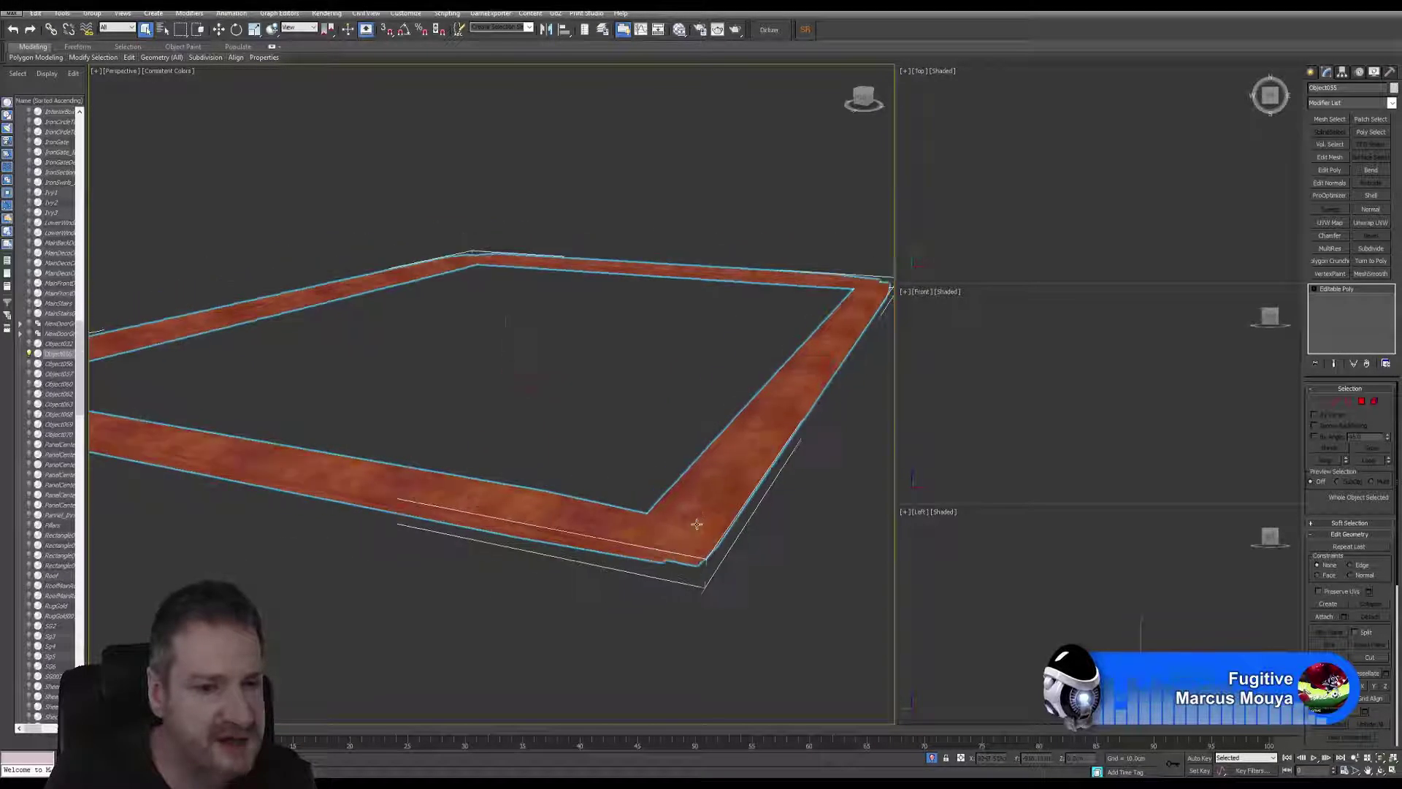
{"action": "middle_click_drag", "start_coordinate": [695, 526], "coordinate": [692, 526], "text": "alt"}
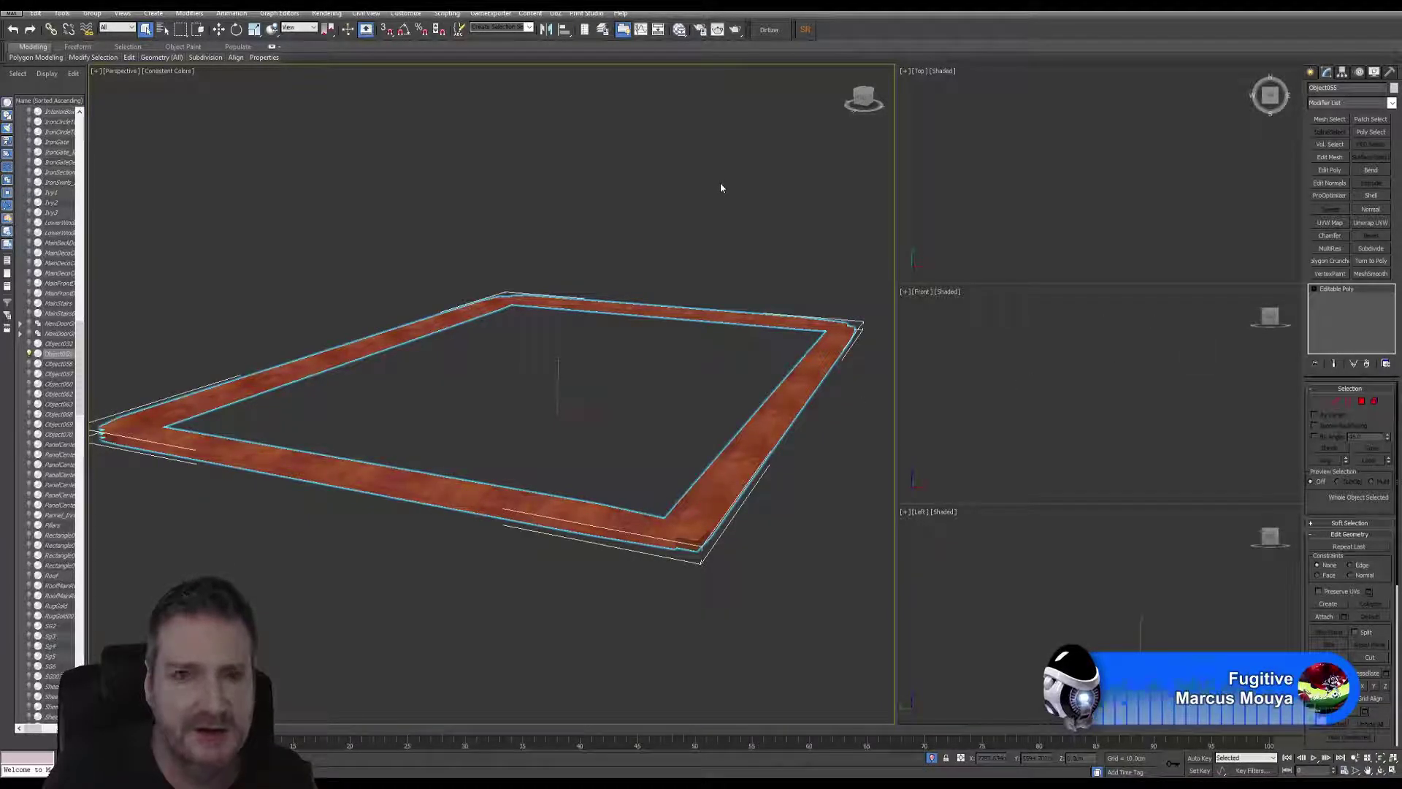
{"action": "scroll", "coordinate": [633, 270], "scroll_direction": "down", "scroll_amount": 1}
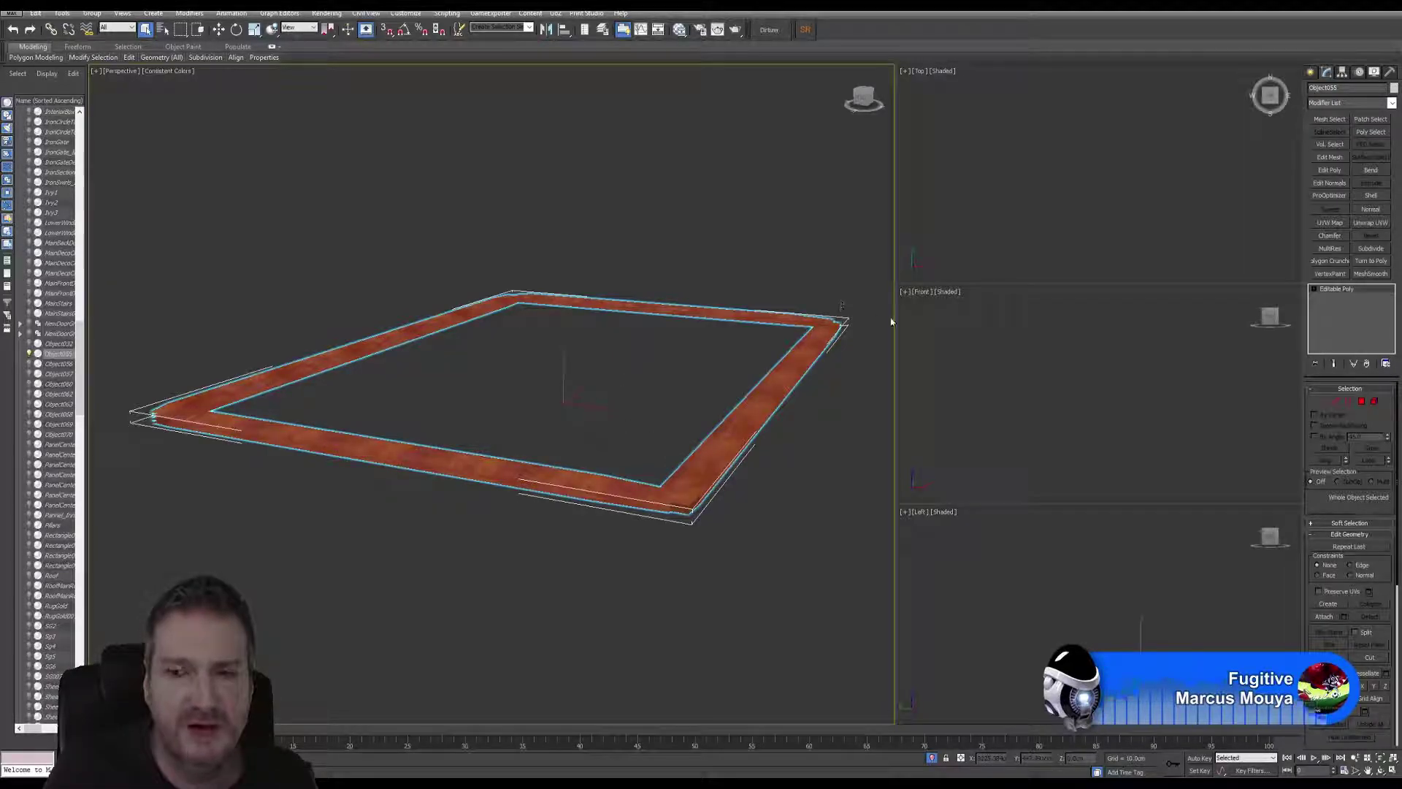
{"action": "left_click", "coordinate": [1371, 223]}
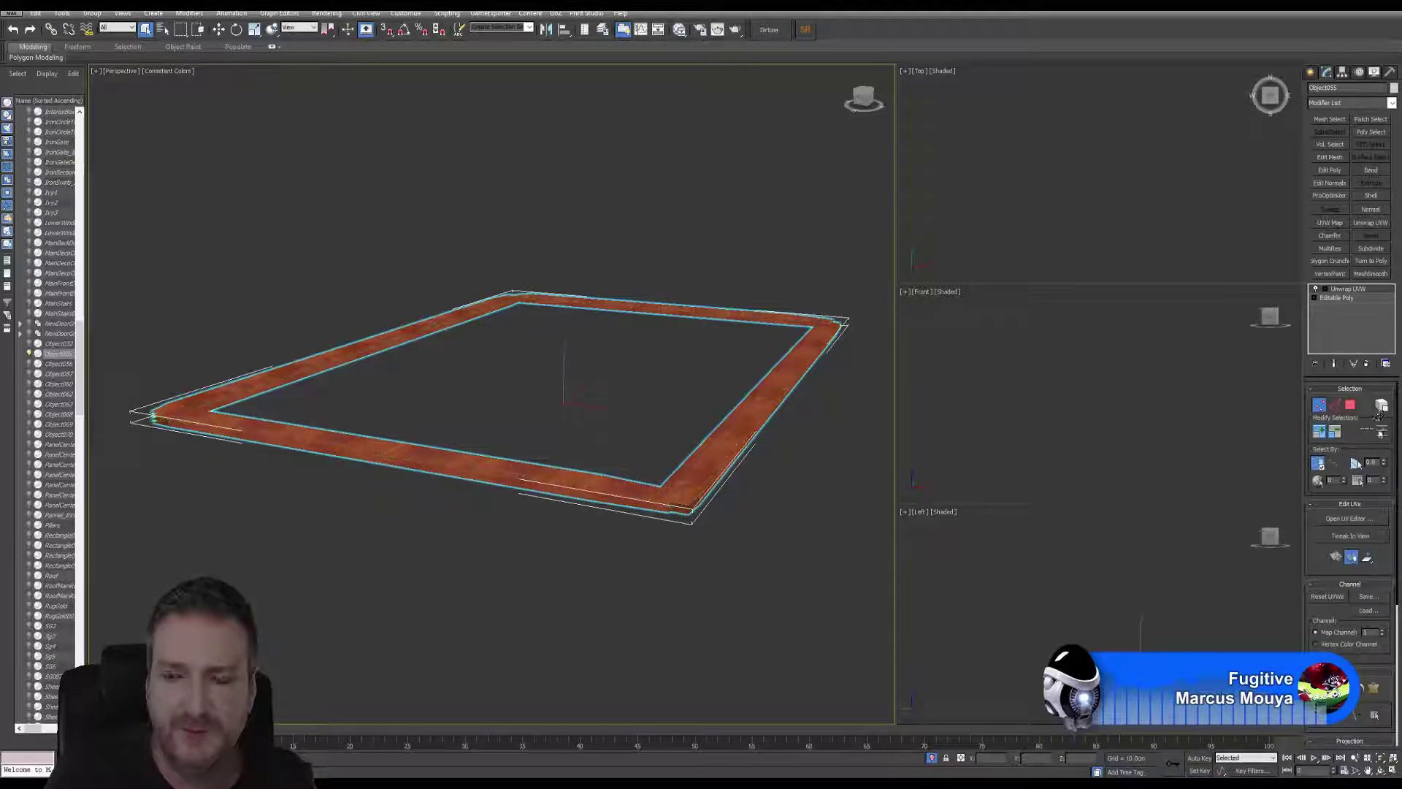
{"action": "left_click", "coordinate": [1350, 519]}
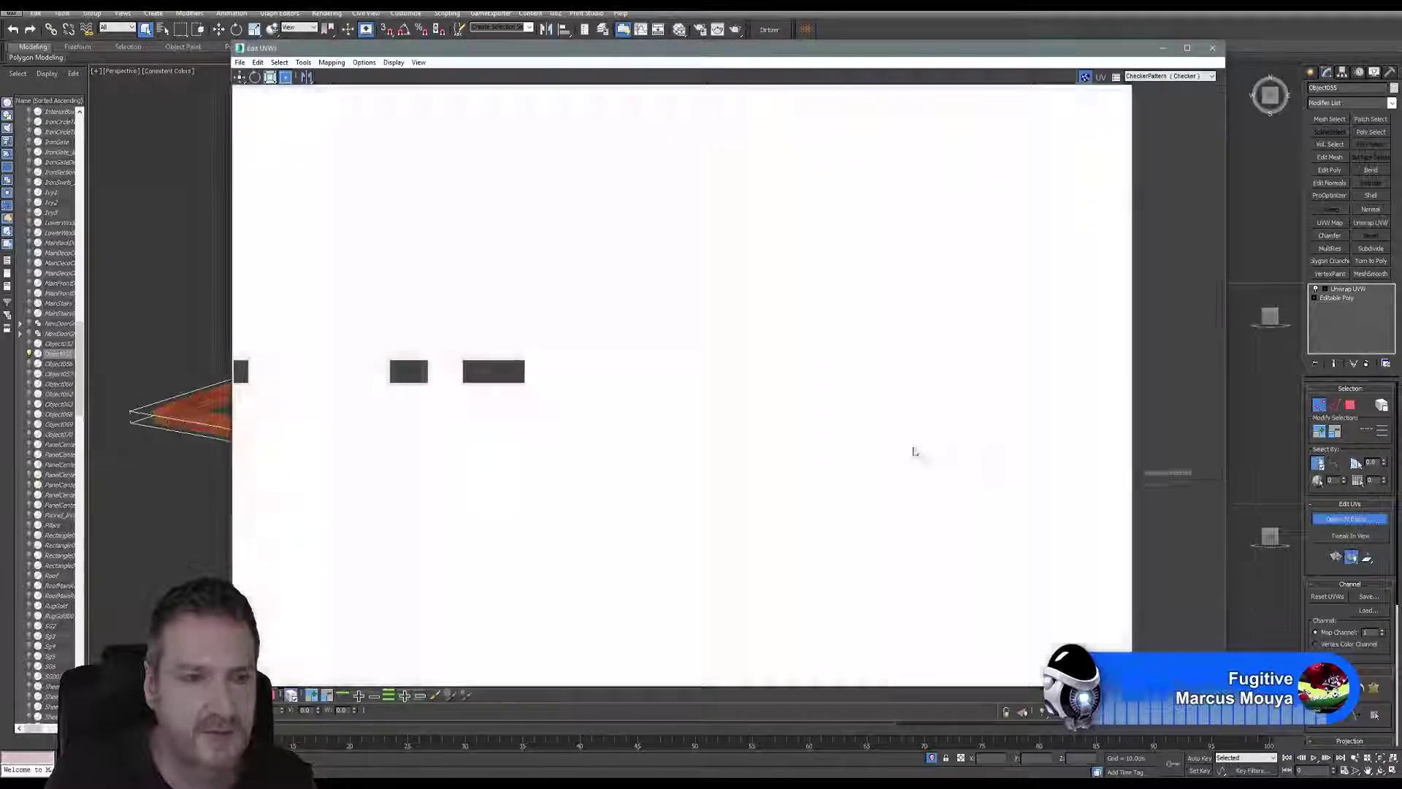
{"action": "scroll", "coordinate": [642, 450], "scroll_direction": "down", "scroll_amount": 5}
{"action": "scroll", "coordinate": [642, 450], "scroll_direction": "down", "scroll_amount": 5}
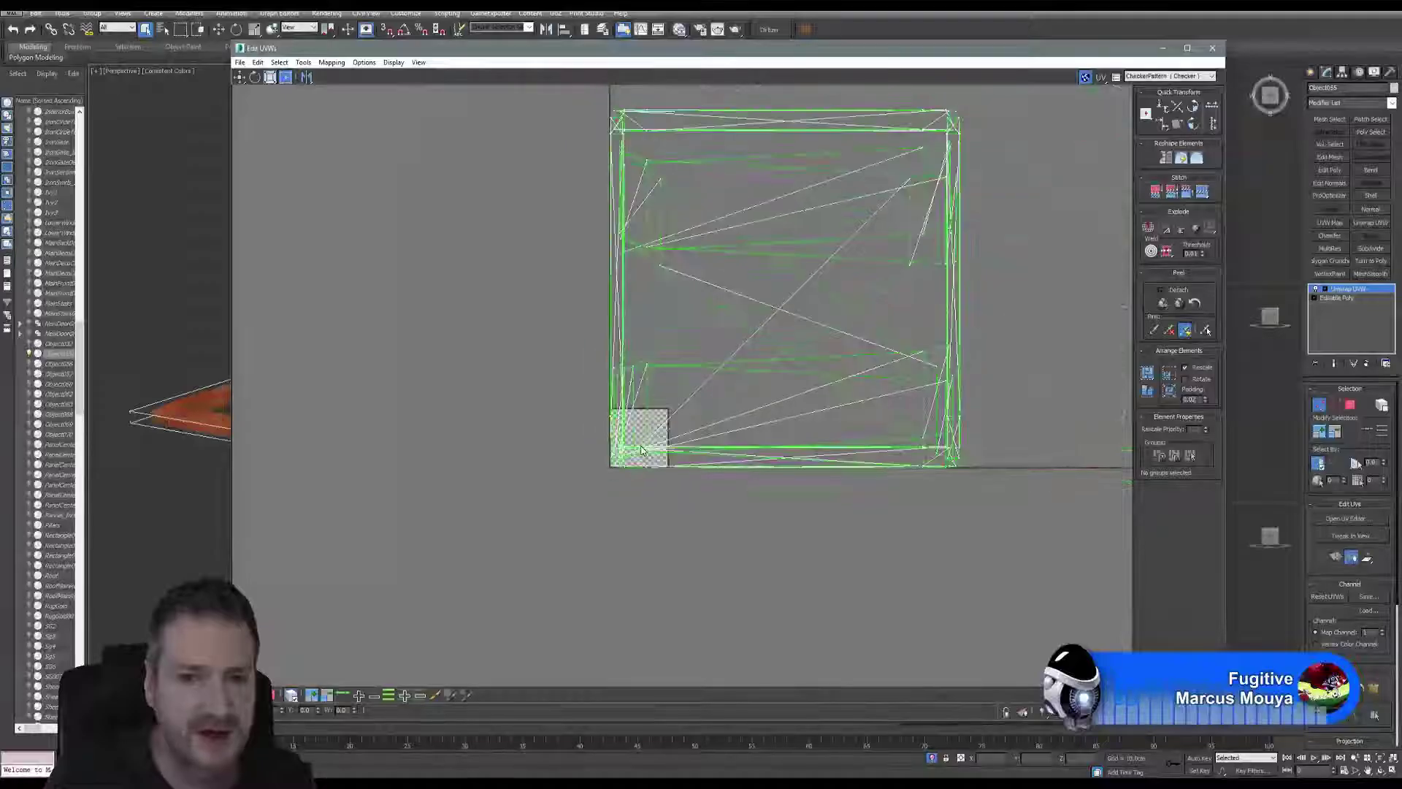
Select all of the handrail's UV polygons and apply Flatten Mapping to lay them out as separate strips.
{"action": "left_click", "coordinate": [274, 695]}
{"action": "left_click_drag", "start_coordinate": [587, 165], "coordinate": [929, 512]}
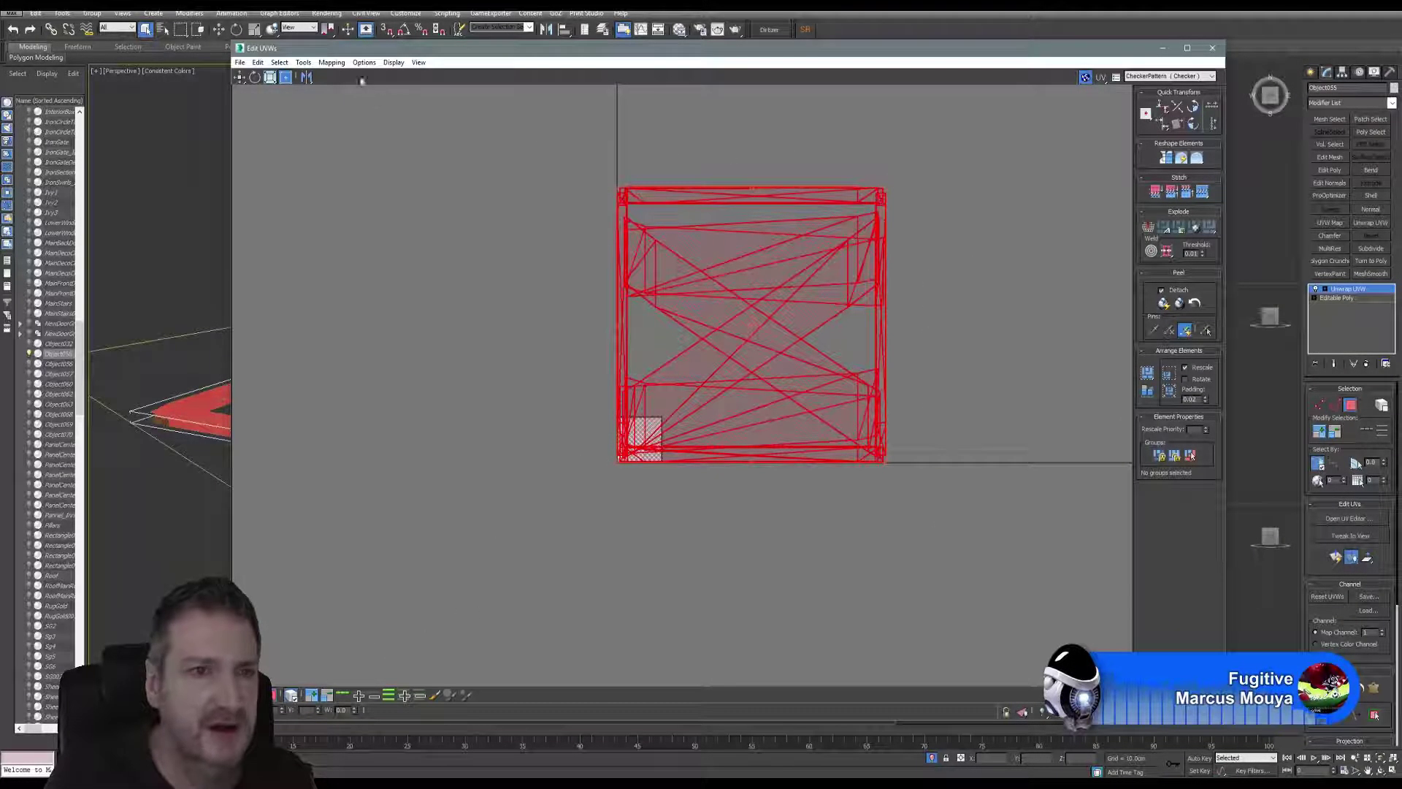
{"action": "left_click", "coordinate": [333, 63]}
{"action": "left_click", "coordinate": [323, 76]}
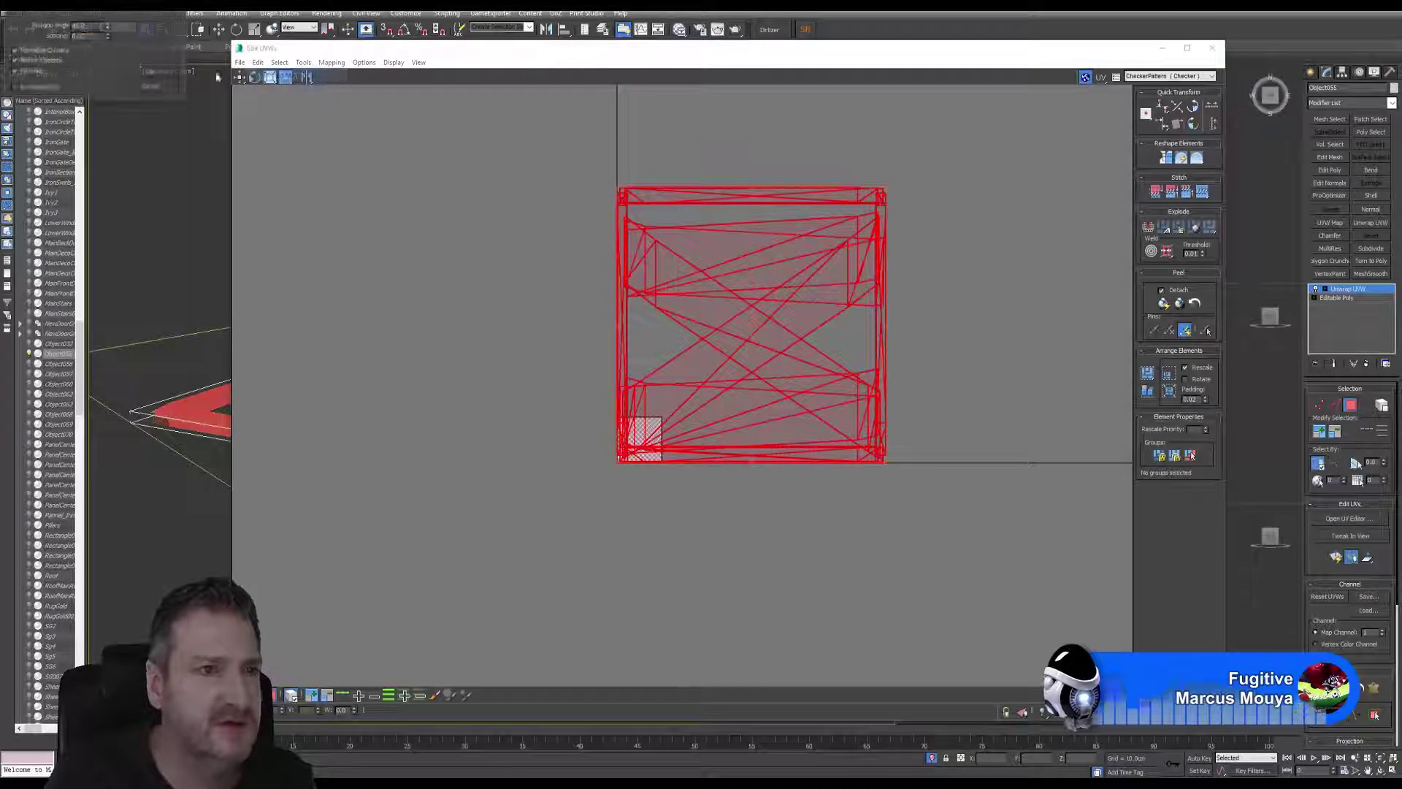
{"action": "scroll", "coordinate": [657, 489], "scroll_direction": "up", "scroll_amount": 8}
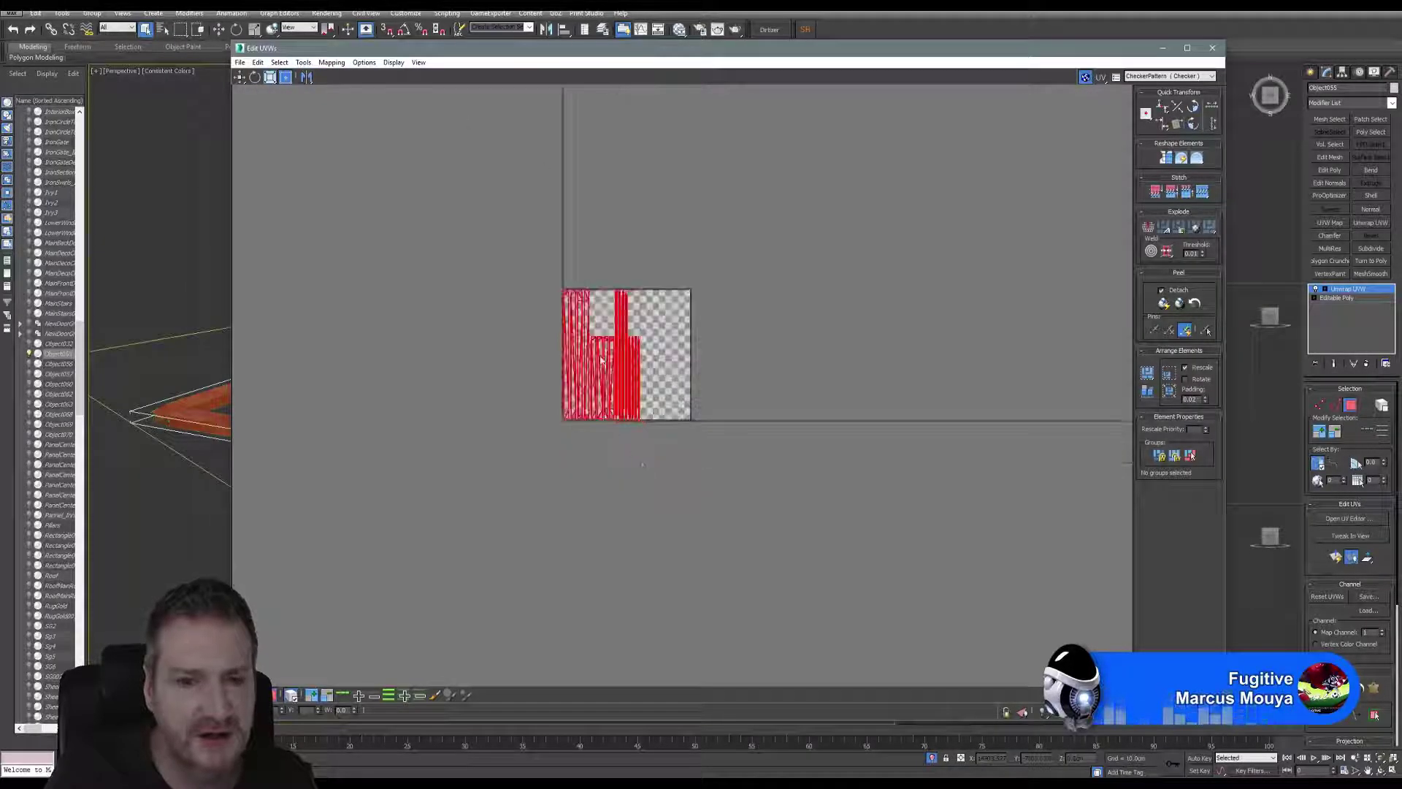
{"action": "scroll", "coordinate": [600, 346], "scroll_direction": "up", "scroll_amount": 1}
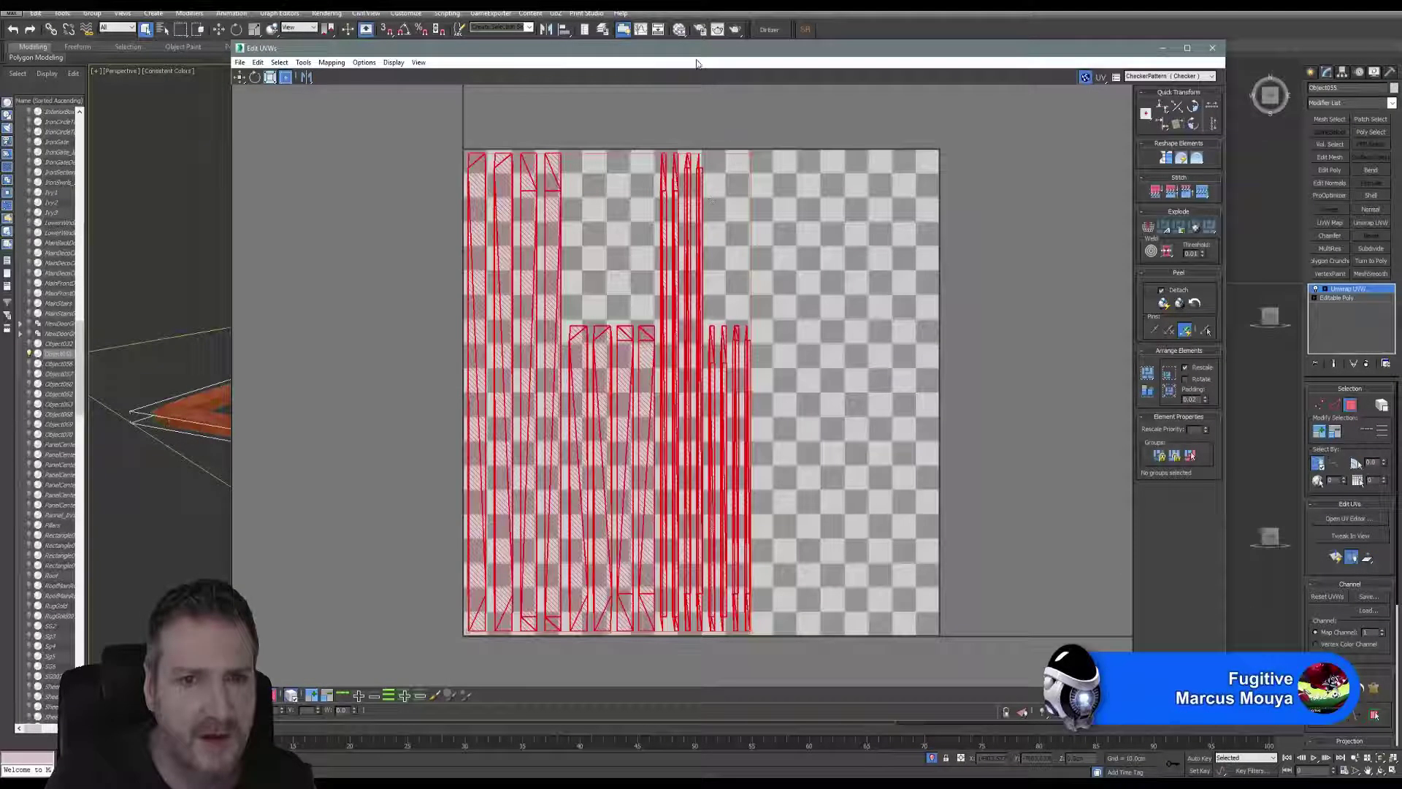
Move the UV editor aside and select the long UV strips in turn to check which handrail faces they cover.
{"action": "left_click_drag", "start_coordinate": [657, 48], "coordinate": [932, 41]}
{"action": "middle_click_drag", "start_coordinate": [379, 263], "coordinate": [249, 250]}
{"action": "left_click", "coordinate": [663, 305]}
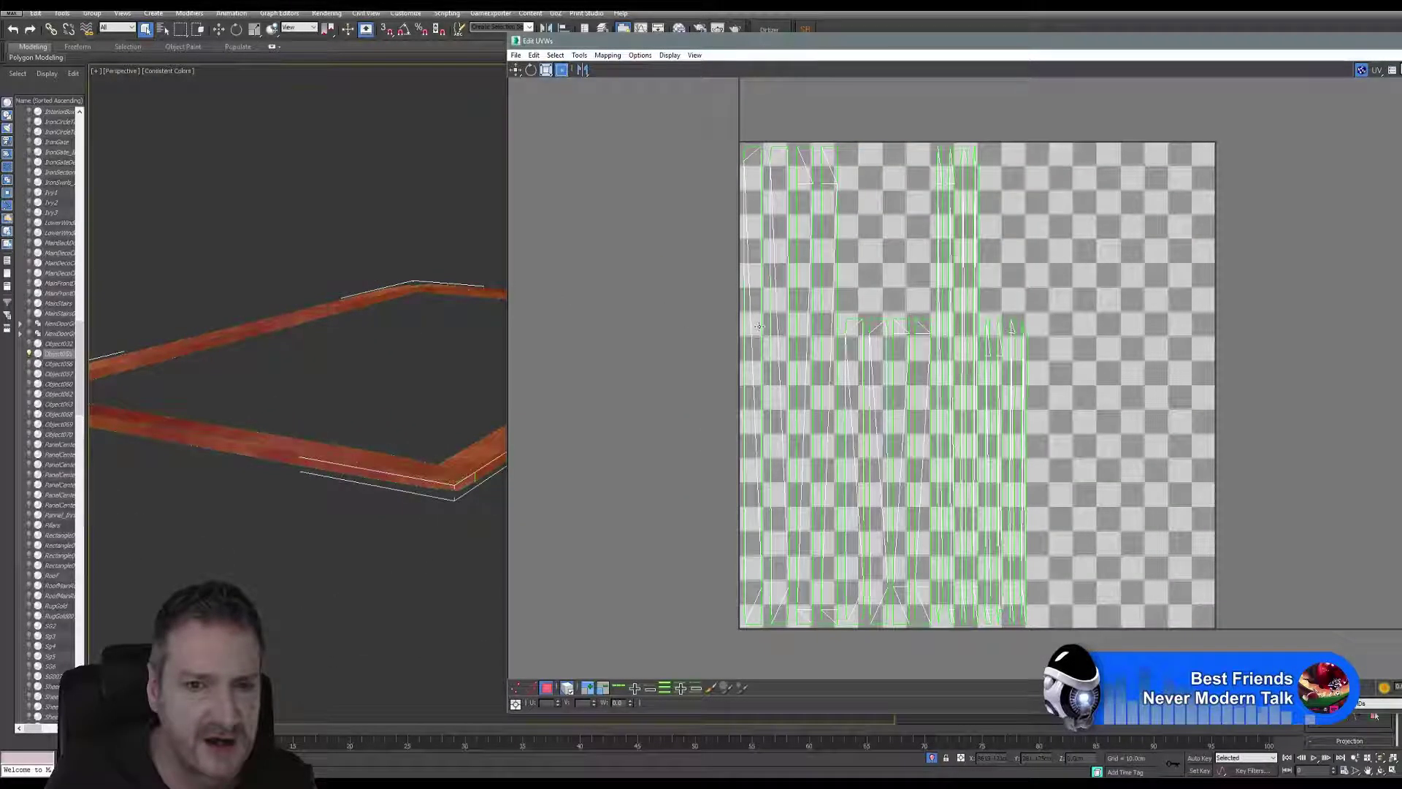
{"action": "left_click", "coordinate": [754, 422]}
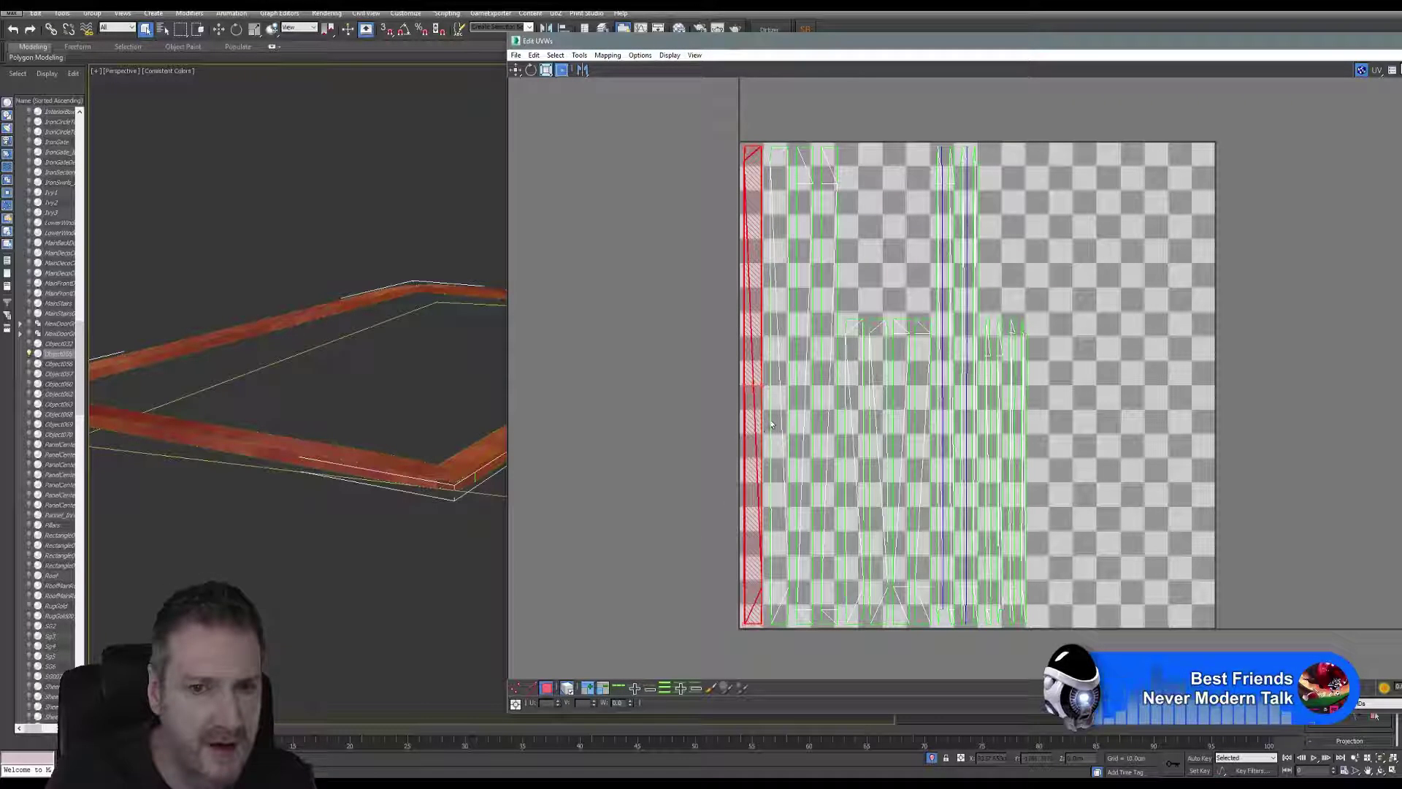
{"action": "left_click_drag", "start_coordinate": [774, 415], "coordinate": [801, 417]}
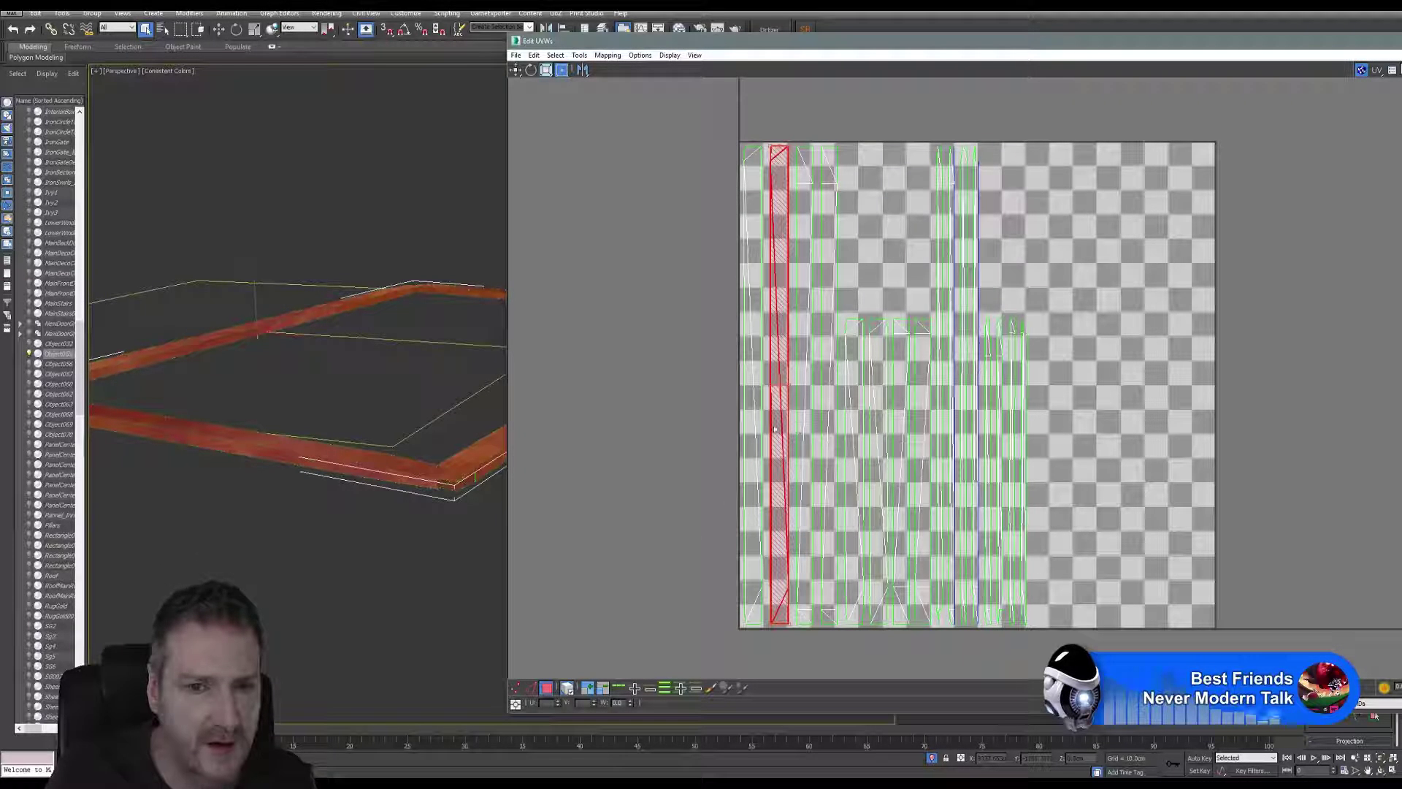
{"action": "left_click", "coordinate": [812, 192]}
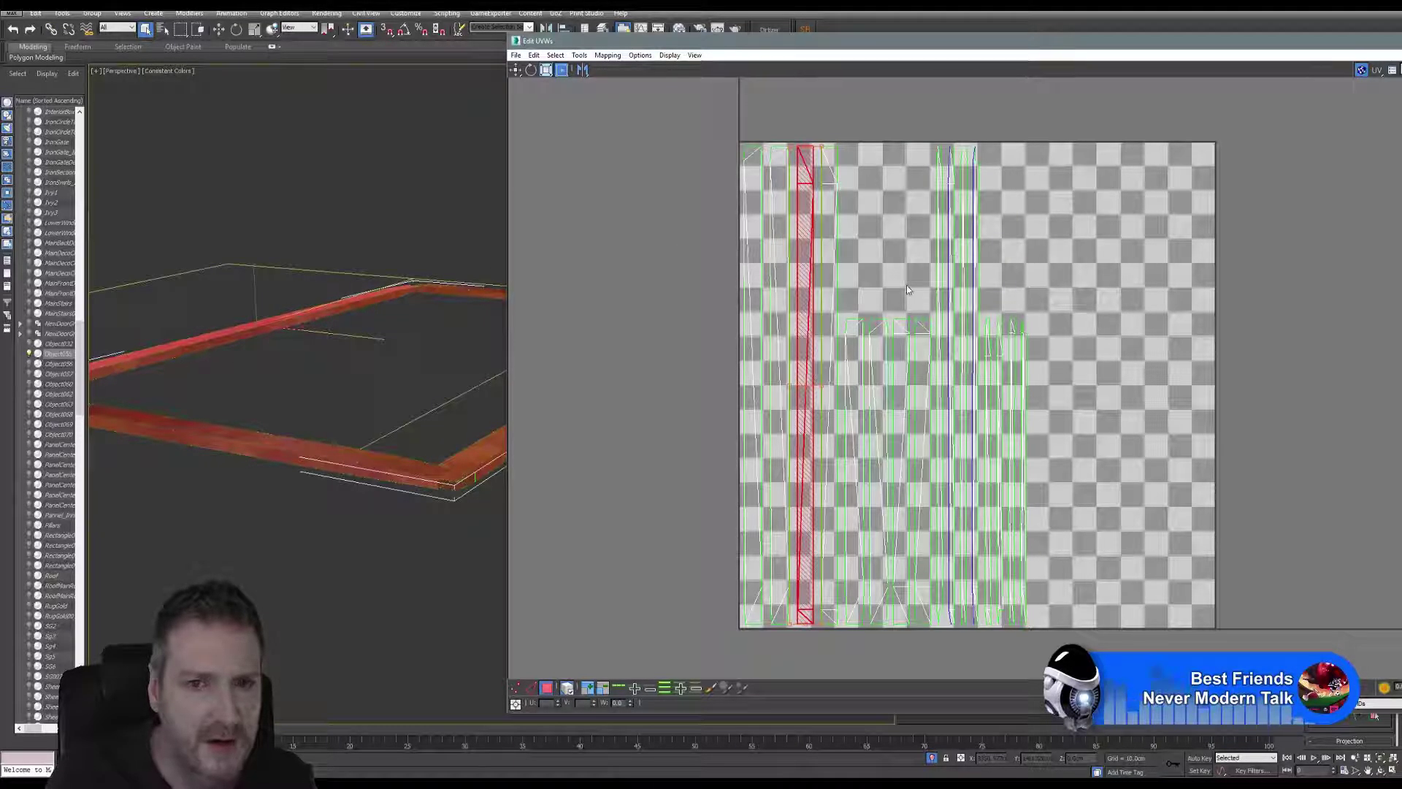
{"action": "left_click", "coordinate": [830, 202]}
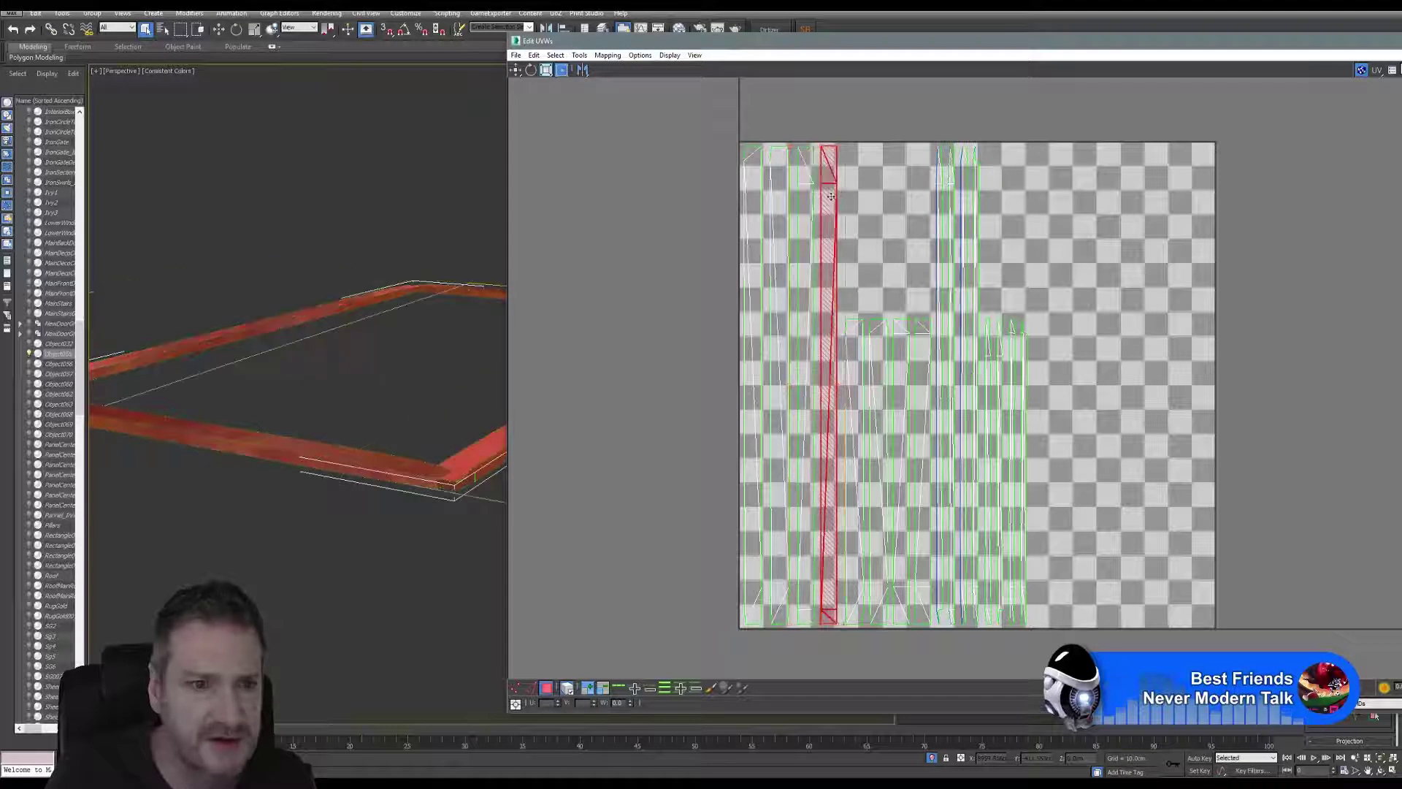
{"action": "left_click", "coordinate": [941, 268]}
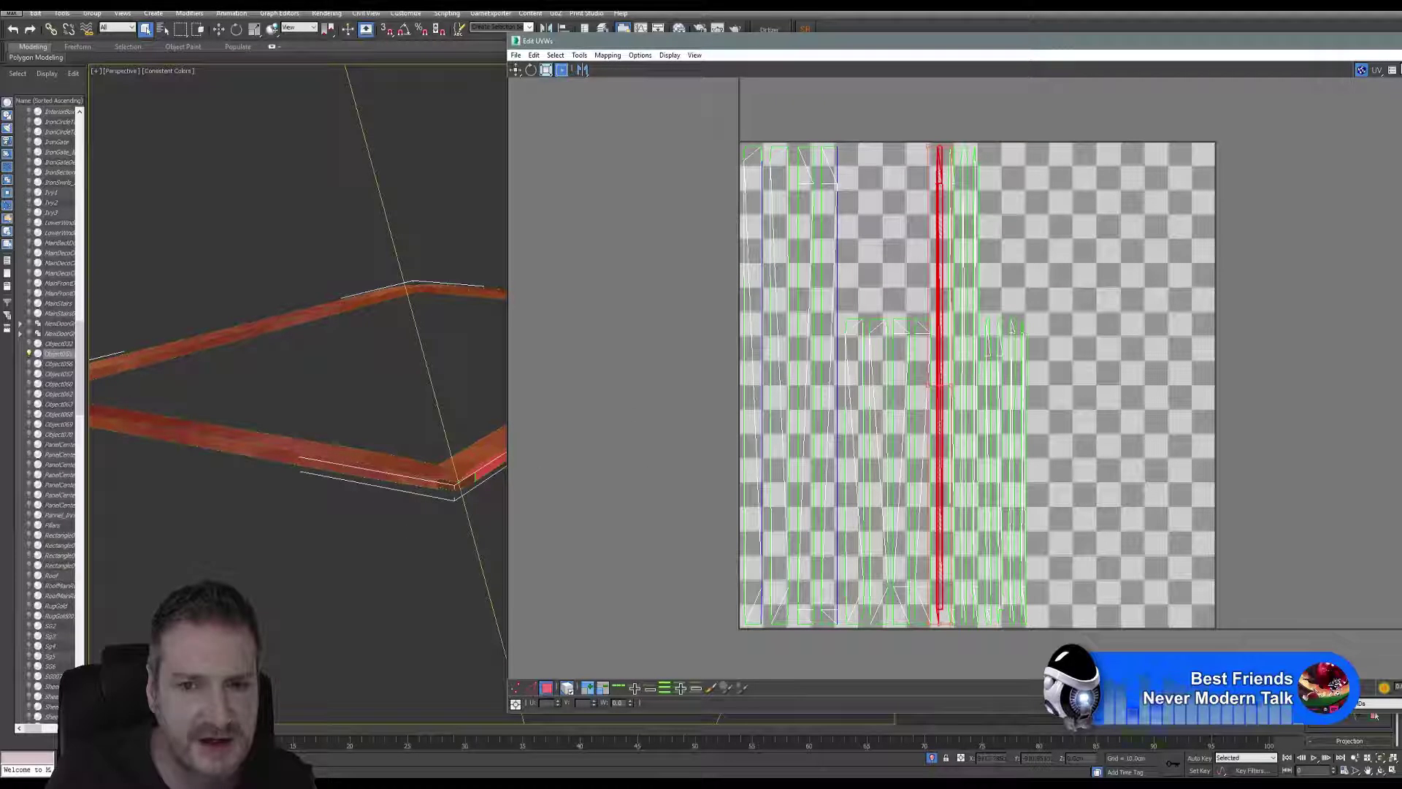
Select the shorter UV strips in turn to check which handrail faces they correspond to.
{"action": "left_click", "coordinate": [891, 365]}
{"action": "left_click_drag", "start_coordinate": [891, 366], "coordinate": [859, 367]}
{"action": "left_click", "coordinate": [917, 378]}
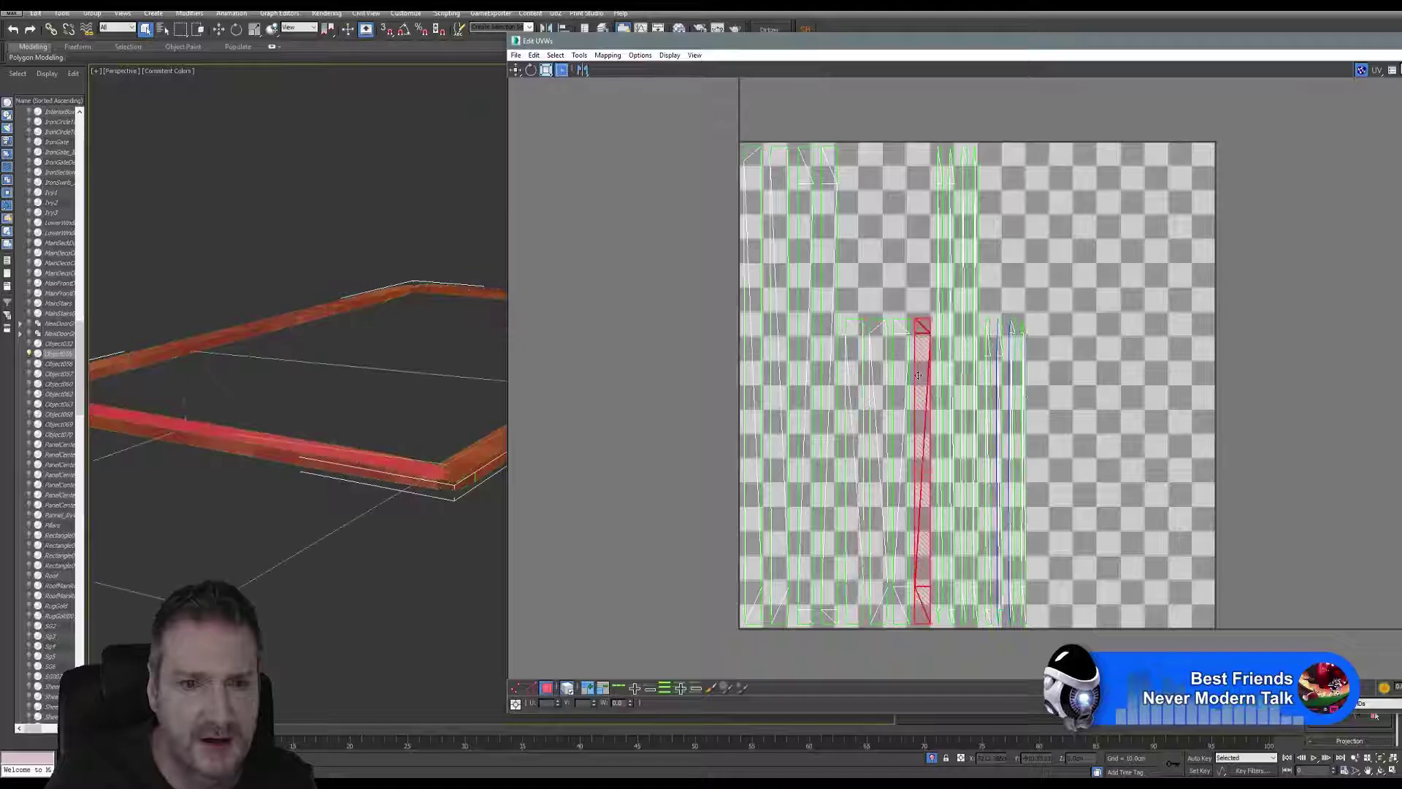
{"action": "left_click", "coordinate": [1013, 515]}
Select a narrow side face of the handrail's far long rail in the perspective view and examine its matching UV strip.
{"action": "middle_click_drag", "start_coordinate": [295, 371], "coordinate": [360, 431]}
{"action": "scroll", "coordinate": [228, 385], "scroll_direction": "up", "scroll_amount": 3}
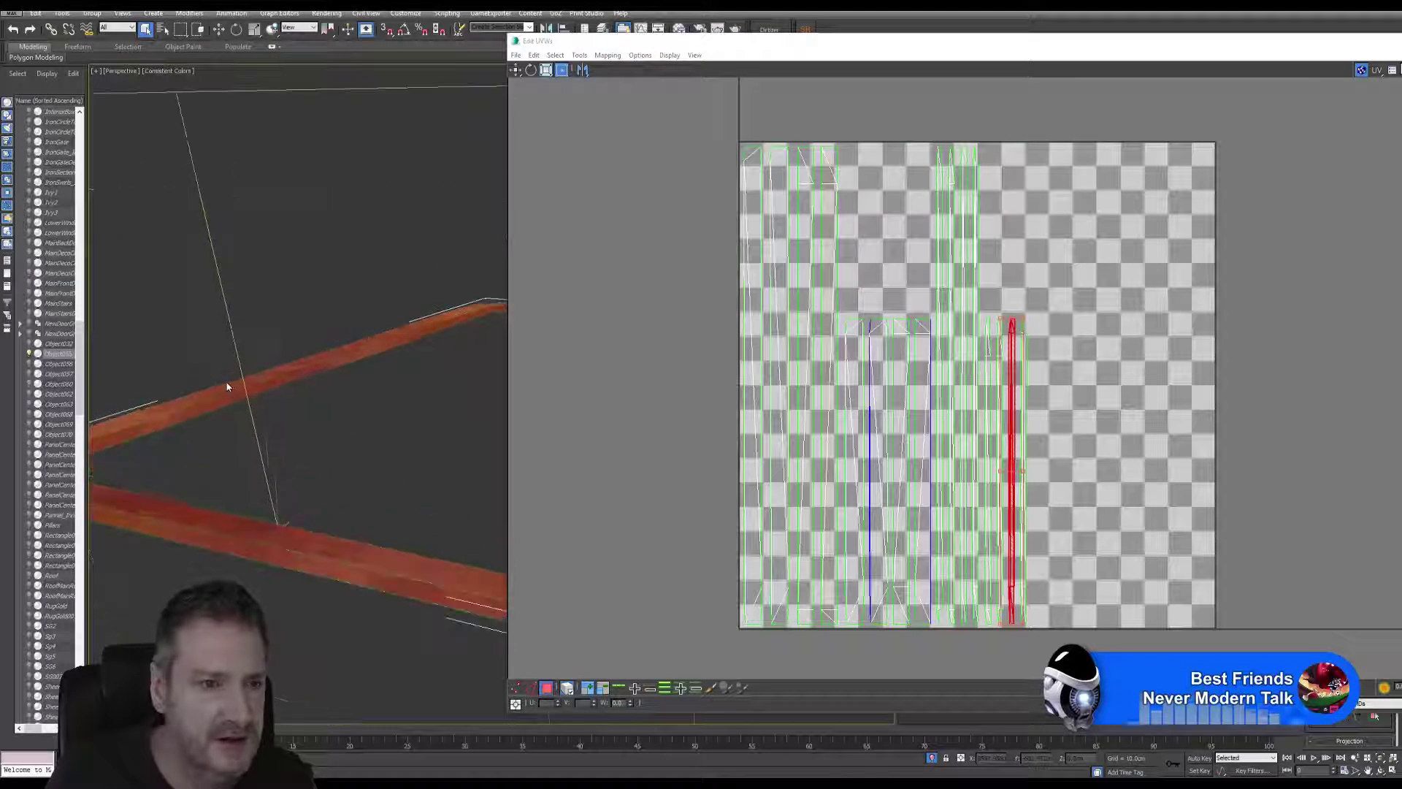
{"action": "left_click", "coordinate": [212, 409]}
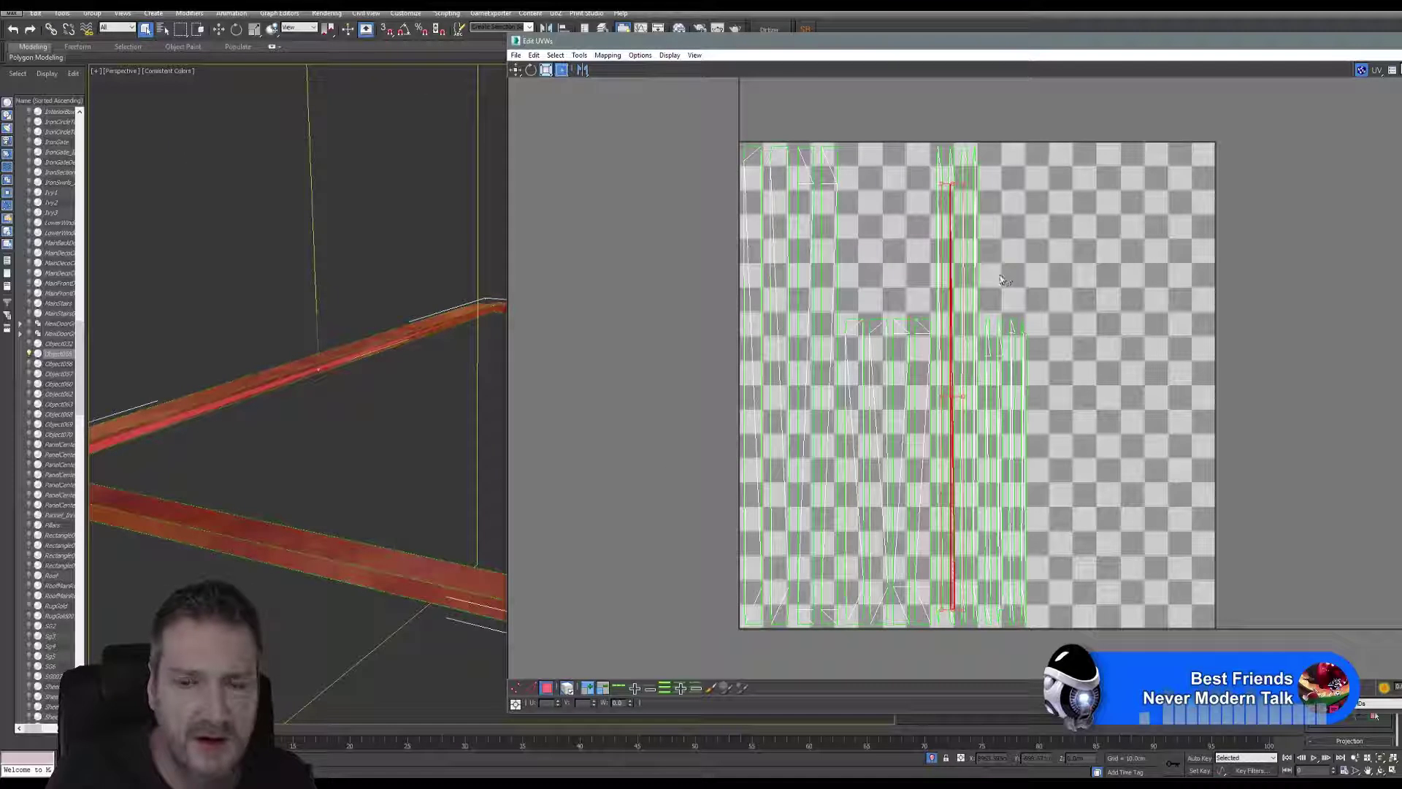
{"action": "scroll", "coordinate": [938, 314], "scroll_direction": "up", "scroll_amount": 4}
{"action": "scroll", "coordinate": [937, 314], "scroll_direction": "up", "scroll_amount": 4}
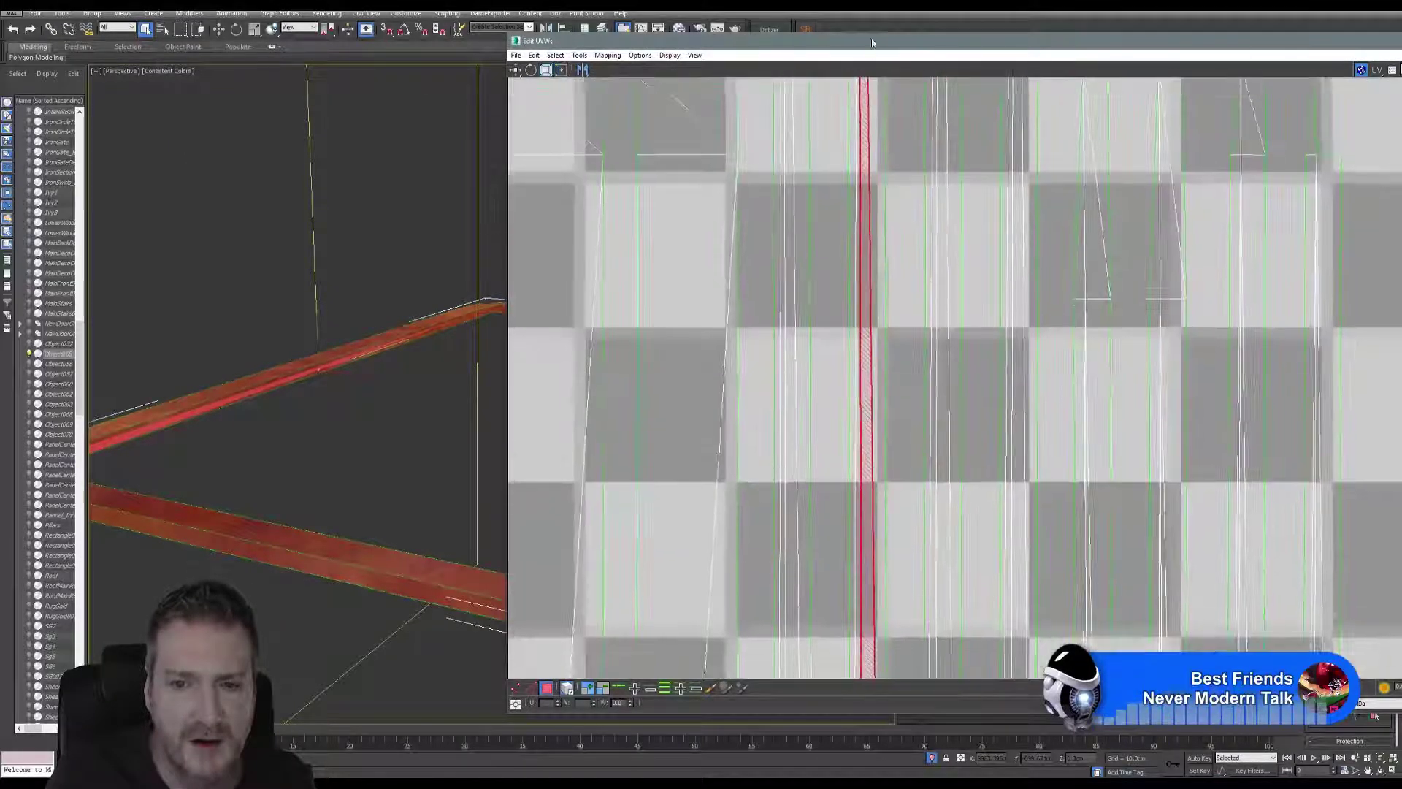
{"action": "scroll", "coordinate": [397, 354], "scroll_direction": "up", "scroll_amount": 3}
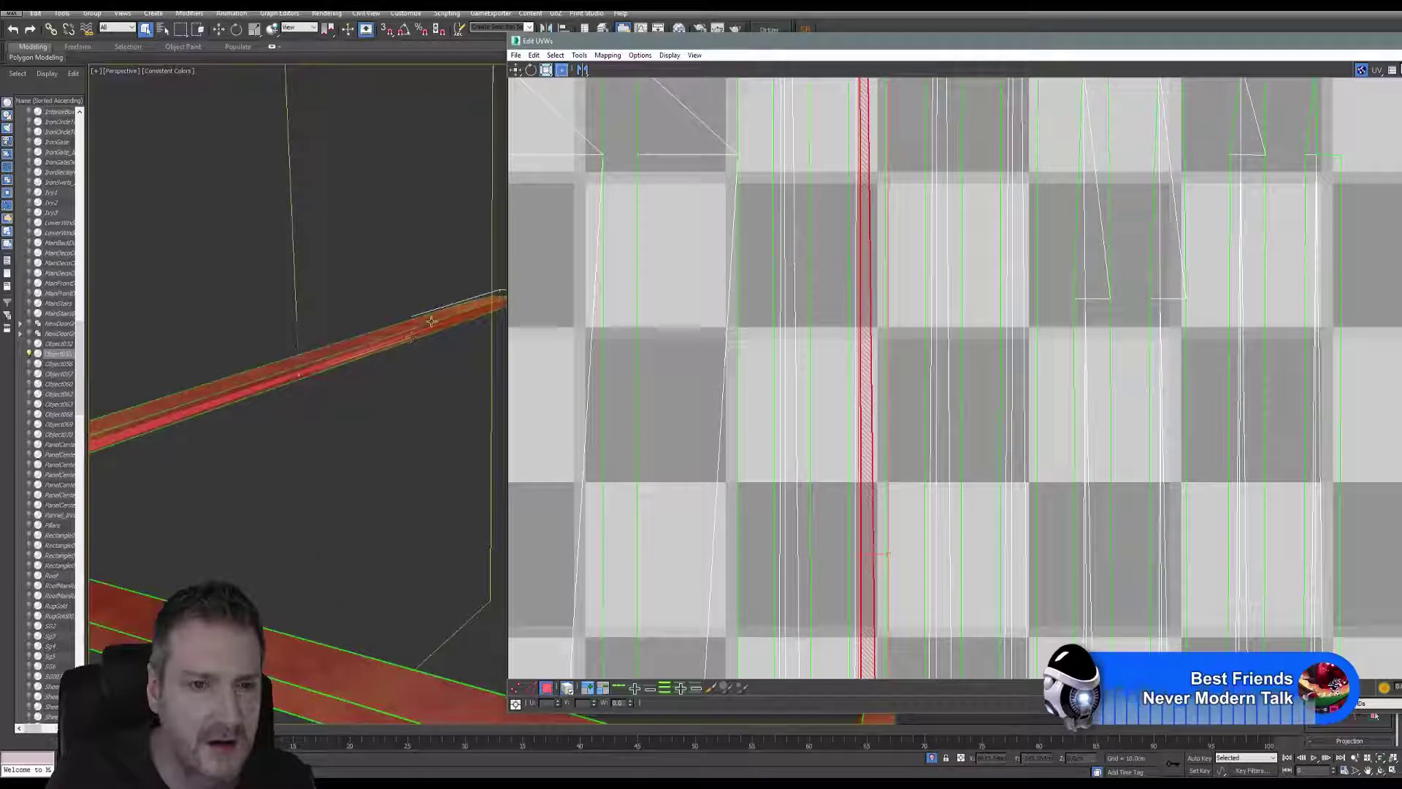
{"action": "scroll", "coordinate": [865, 329], "scroll_direction": "down", "scroll_amount": 6}
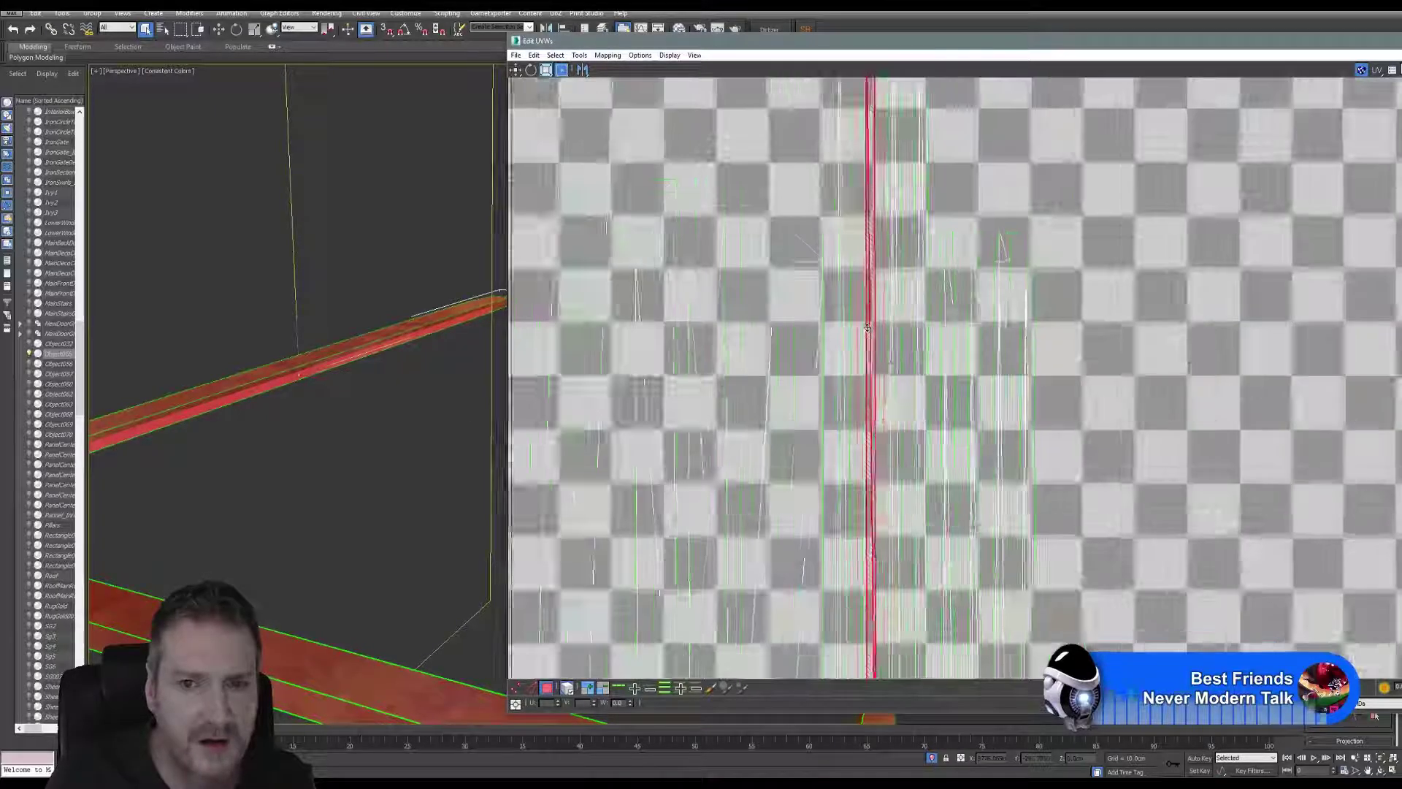
{"action": "scroll", "coordinate": [862, 321], "scroll_direction": "down", "scroll_amount": 3}
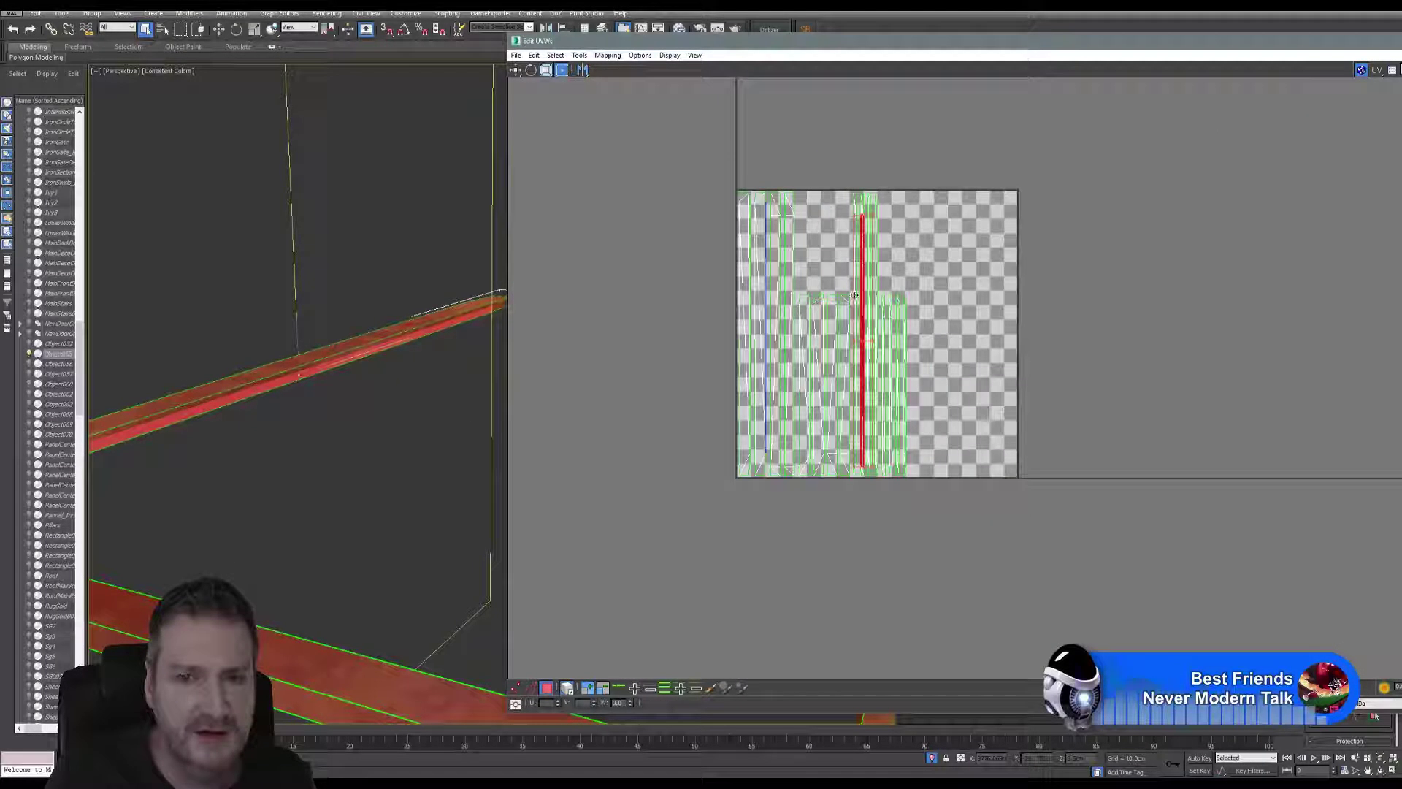
{"action": "scroll", "coordinate": [855, 295], "scroll_direction": "up", "scroll_amount": 1}
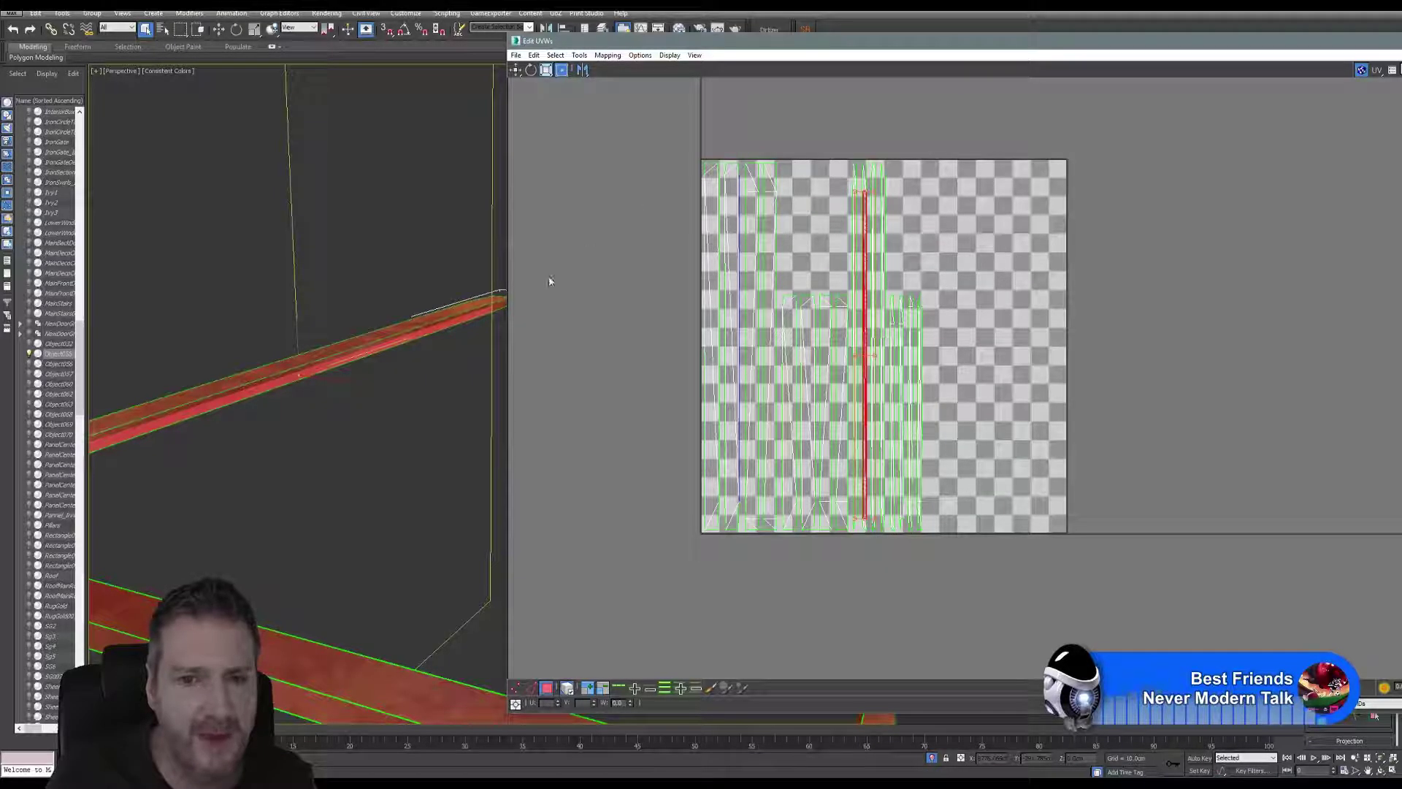
{"action": "scroll", "coordinate": [395, 426], "scroll_direction": "down", "scroll_amount": 4}
{"action": "middle_click_drag", "start_coordinate": [394, 424], "coordinate": [333, 414], "text": "alt"}
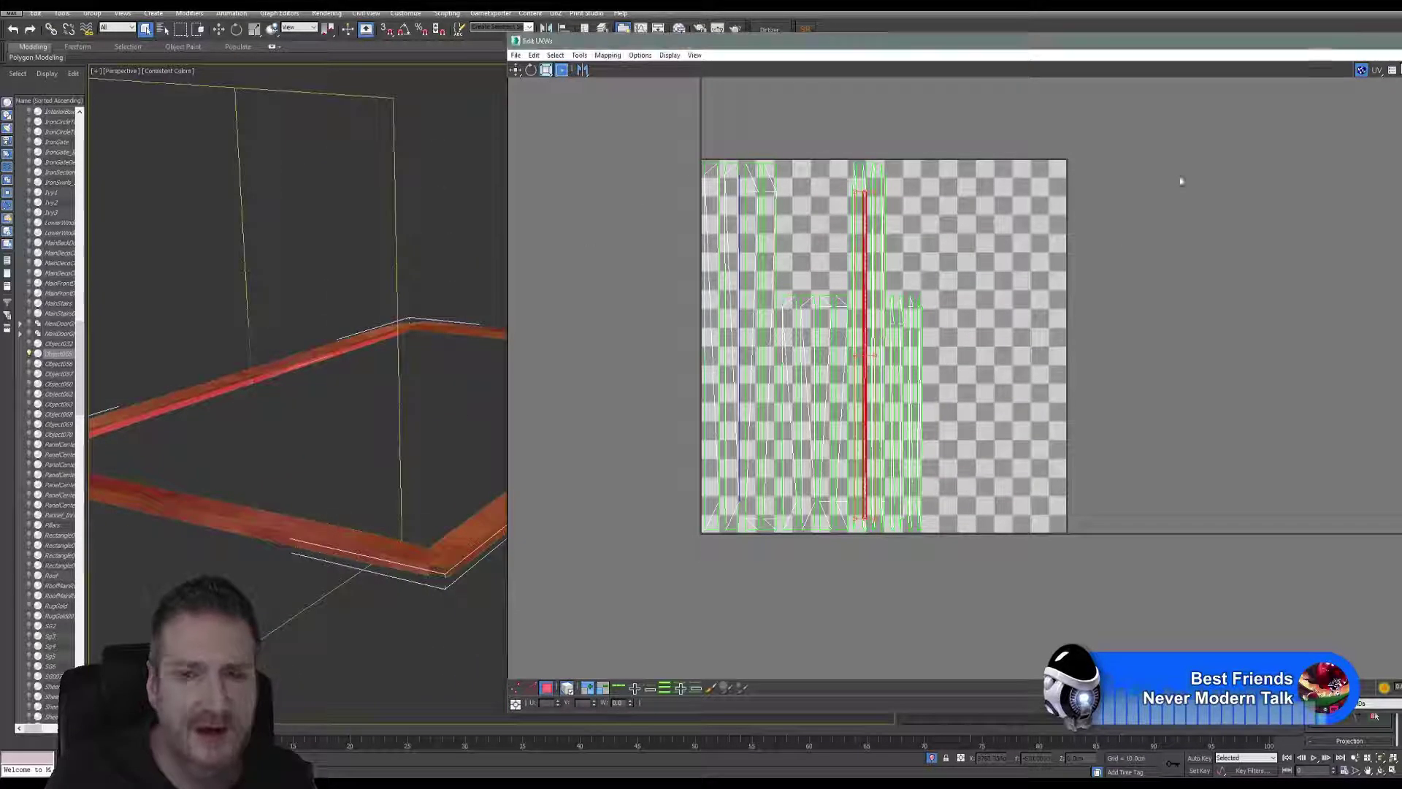
Close the UV editor, leave polygon selection on the Unwrap UVW modifier and bring the whole handrail into view.
{"action": "left_click_drag", "start_coordinate": [1303, 48], "coordinate": [1149, 36]}
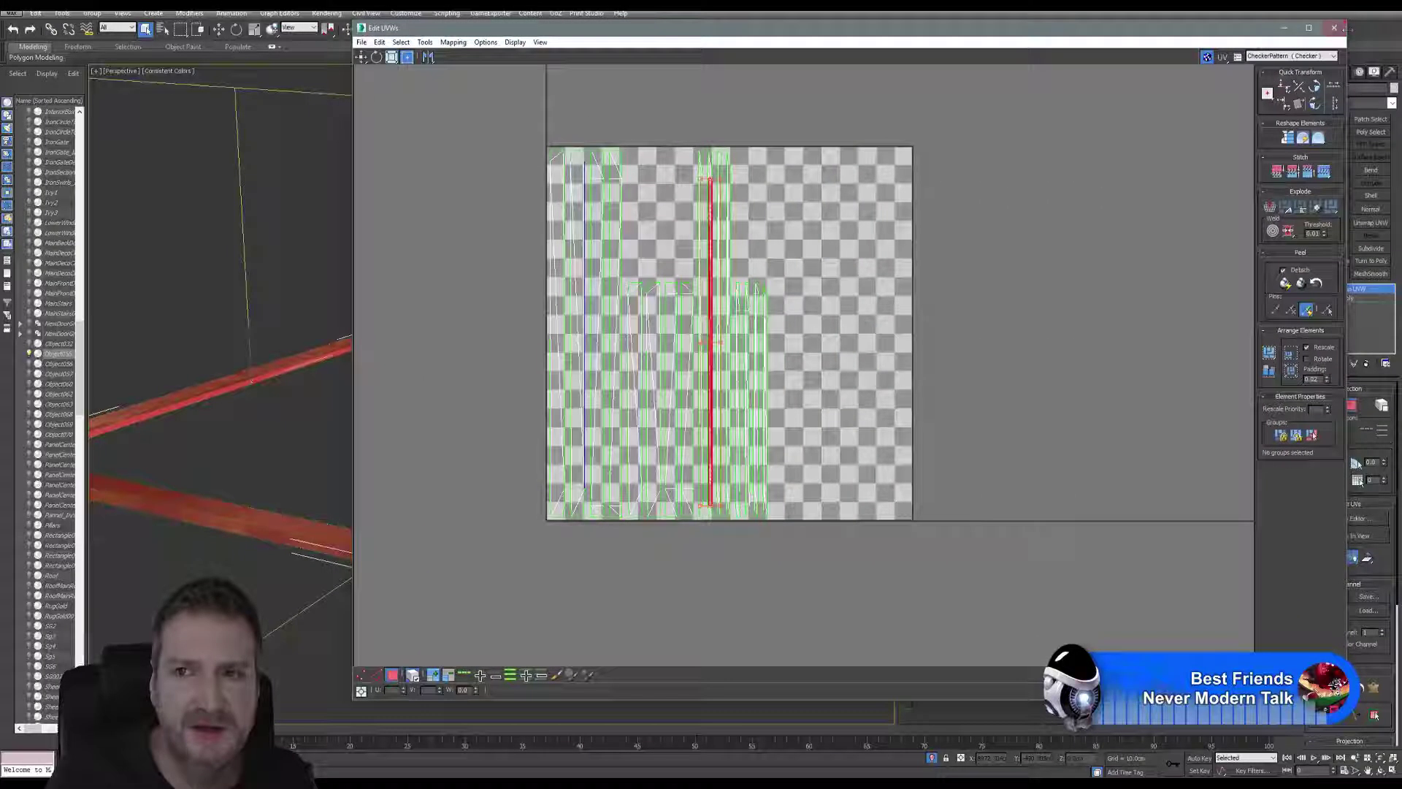
{"action": "left_click_drag", "start_coordinate": [355, 236], "coordinate": [550, 240]}
{"action": "middle_click_drag", "start_coordinate": [962, 227], "coordinate": [1060, 239]}
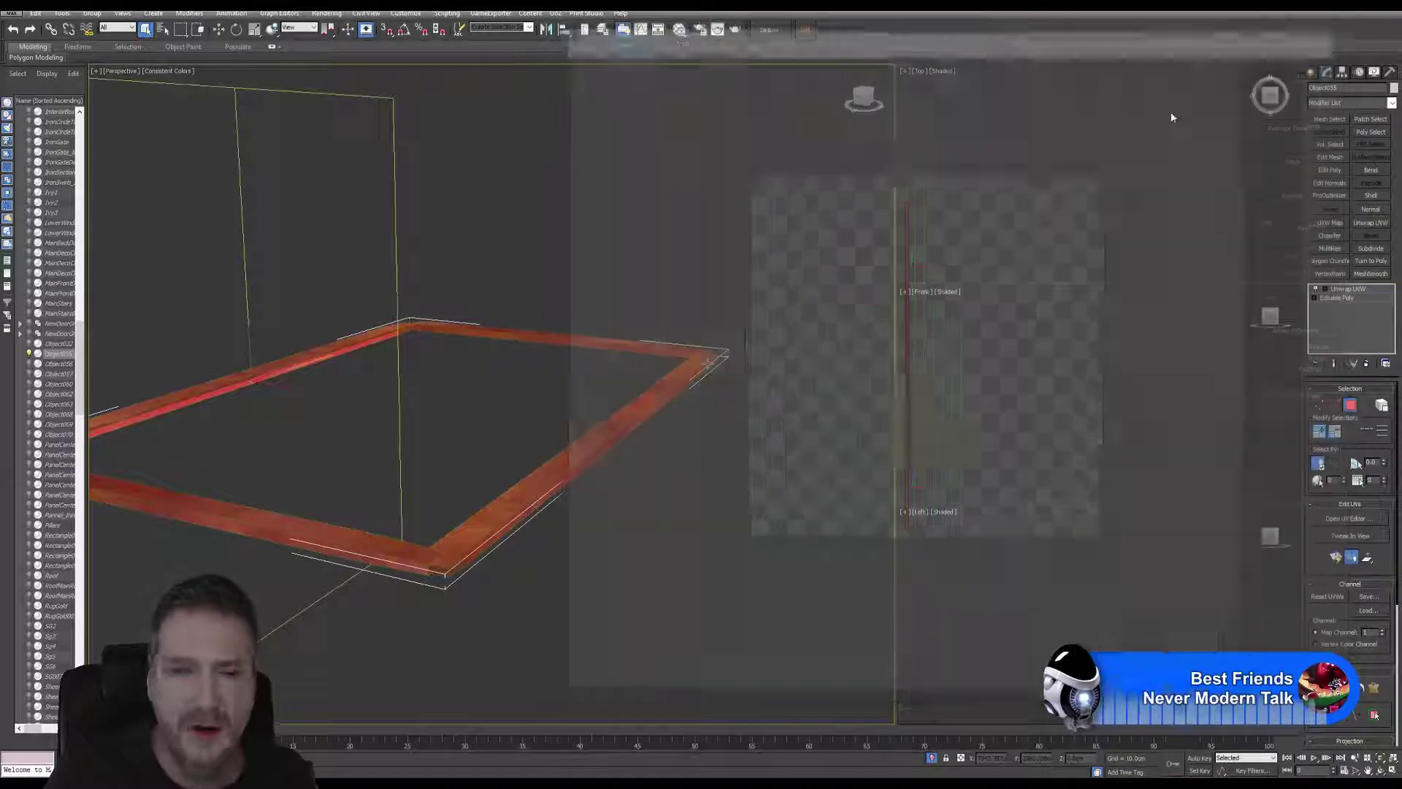
{"action": "left_click", "coordinate": [1334, 27]}
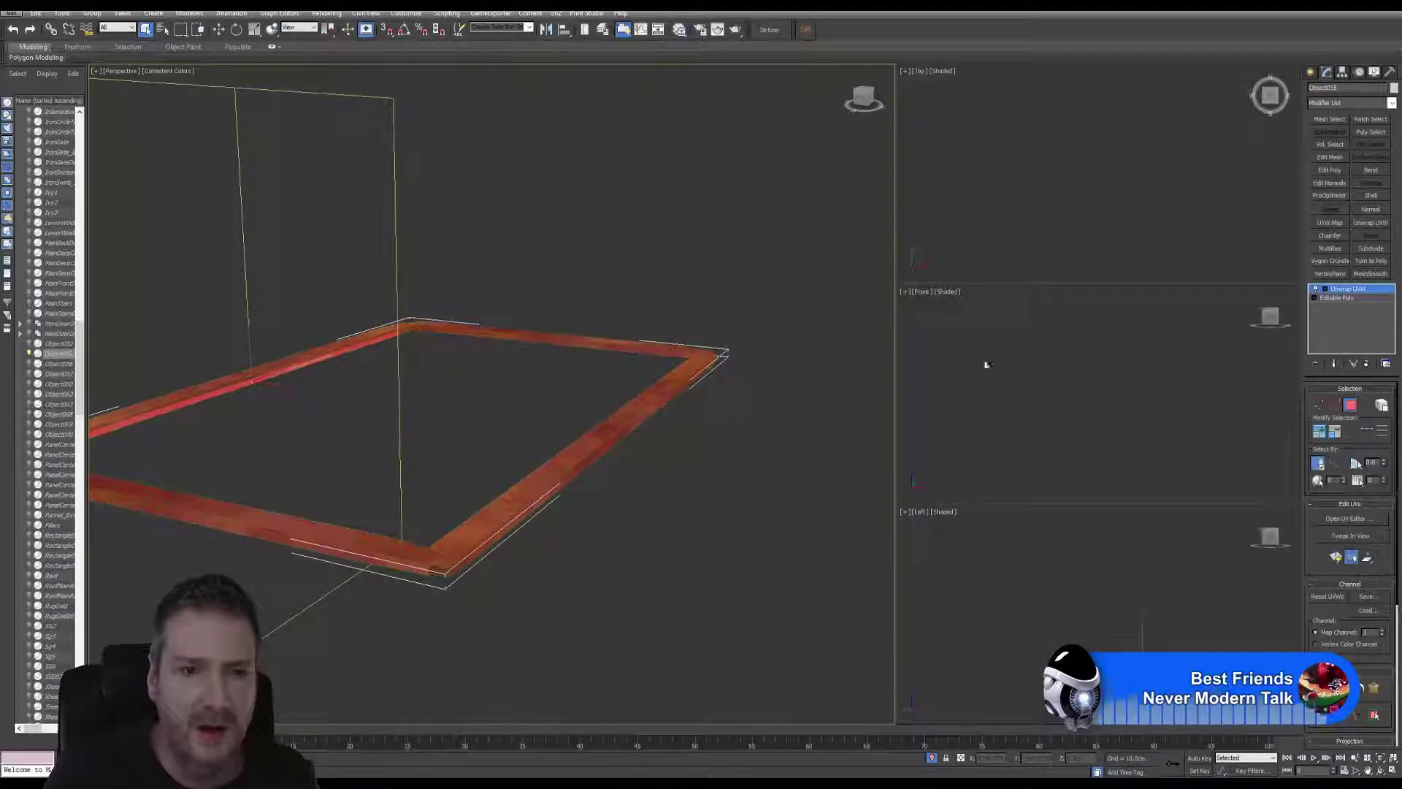
{"action": "left_click", "coordinate": [1351, 409]}
{"action": "middle_click_drag", "start_coordinate": [419, 354], "coordinate": [527, 355]}
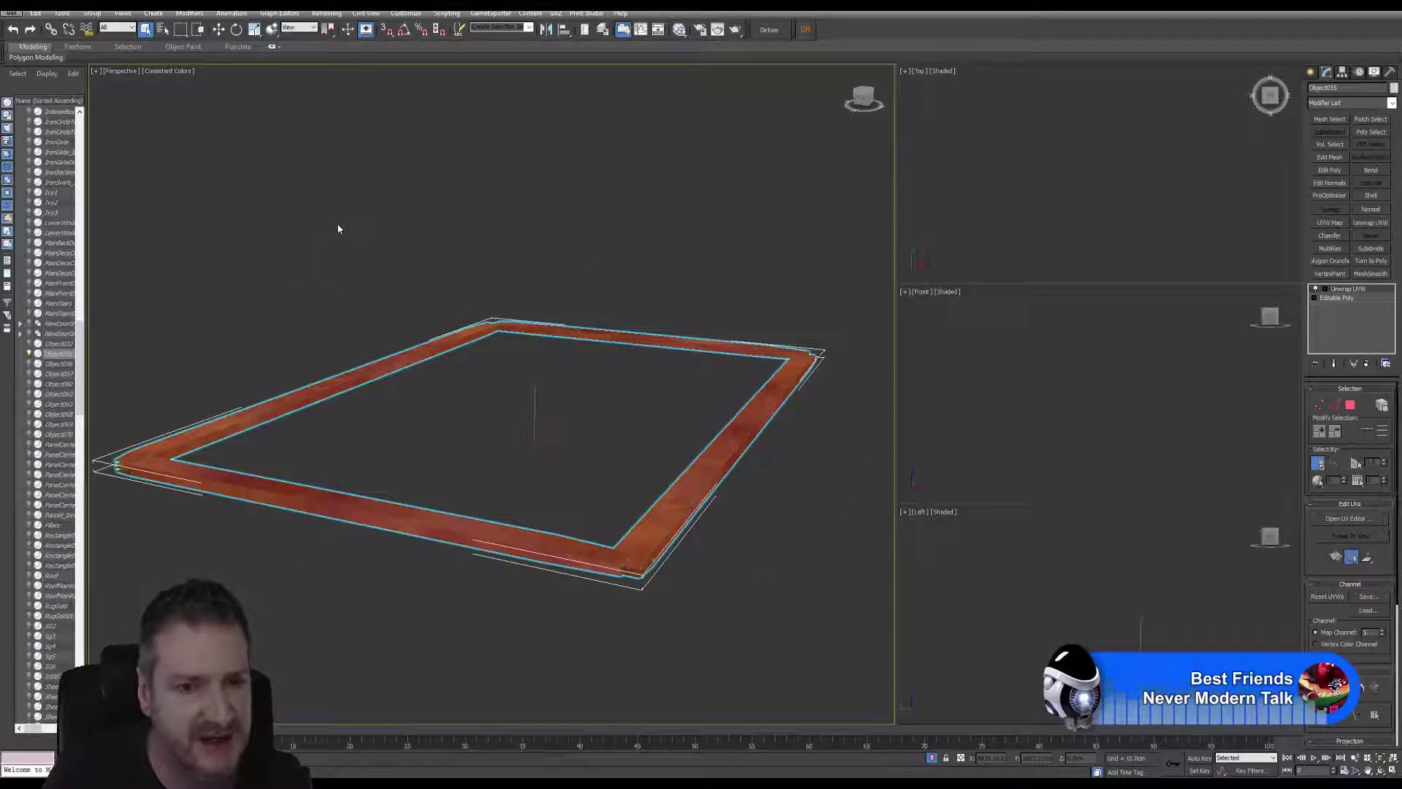
Start exporting only the selected handrail and browse to the ArtDeco Building project's Exports folder.
{"action": "left_click", "coordinate": [13, 11]}
{"action": "mouse_move", "coordinate": [41, 191]}
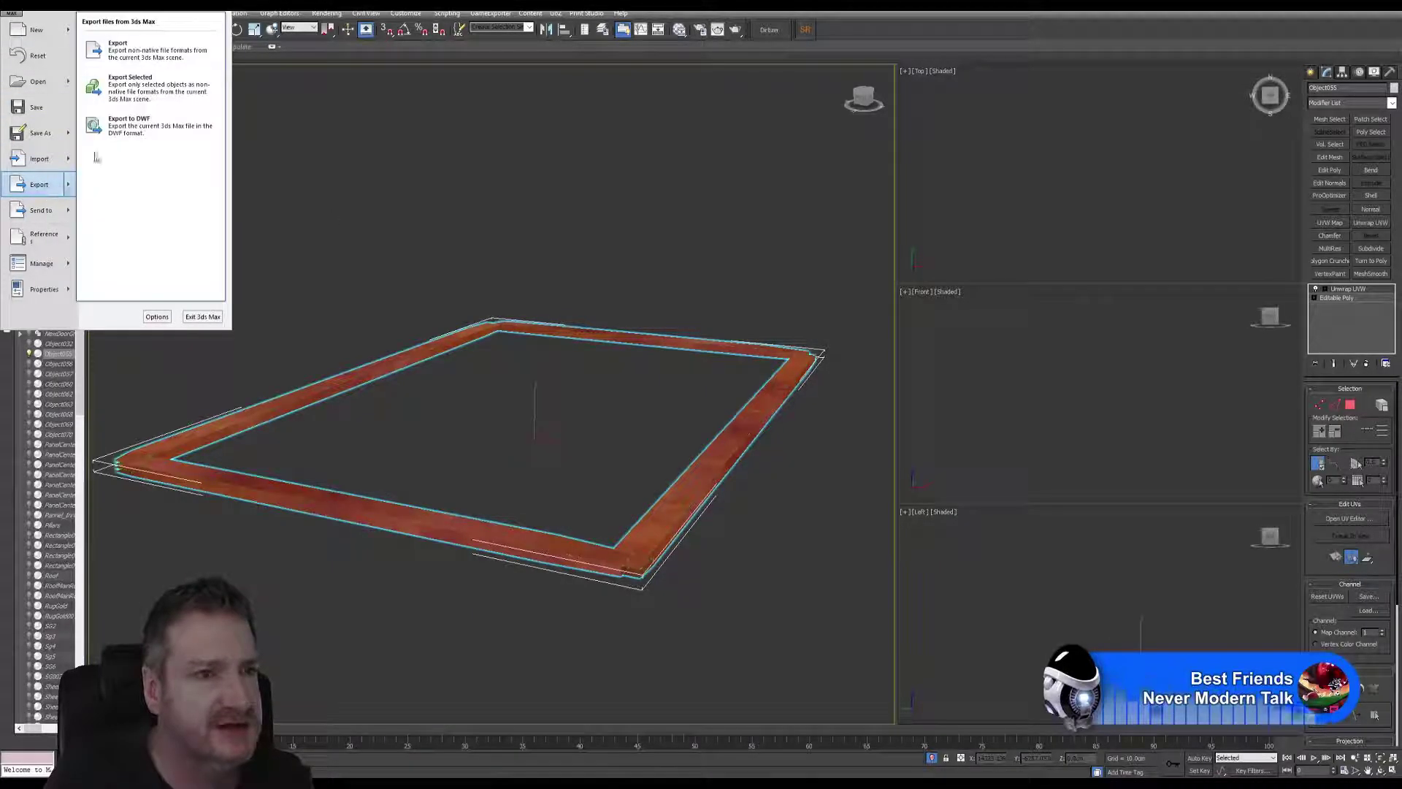
{"action": "left_click", "coordinate": [149, 101]}
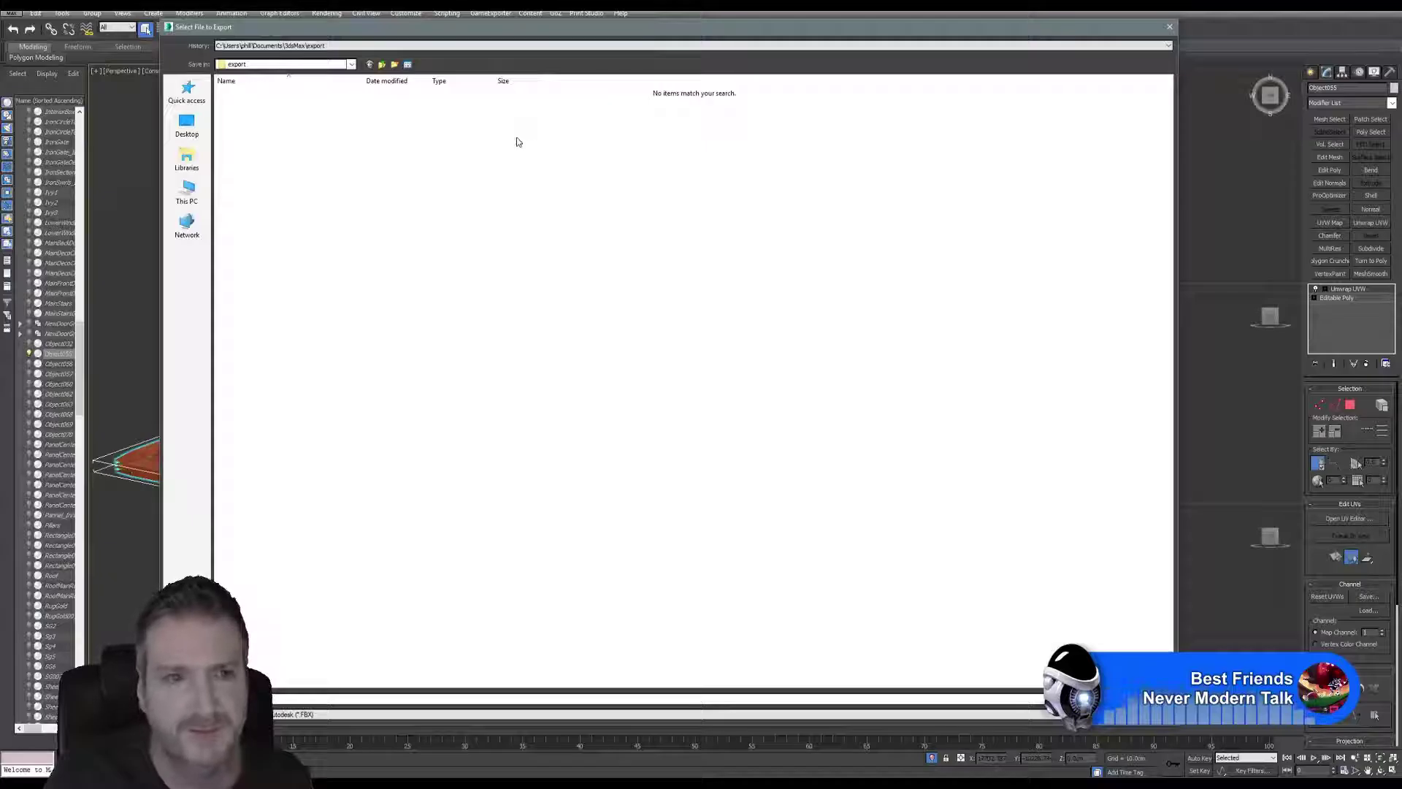
{"action": "left_click", "coordinate": [307, 46]}
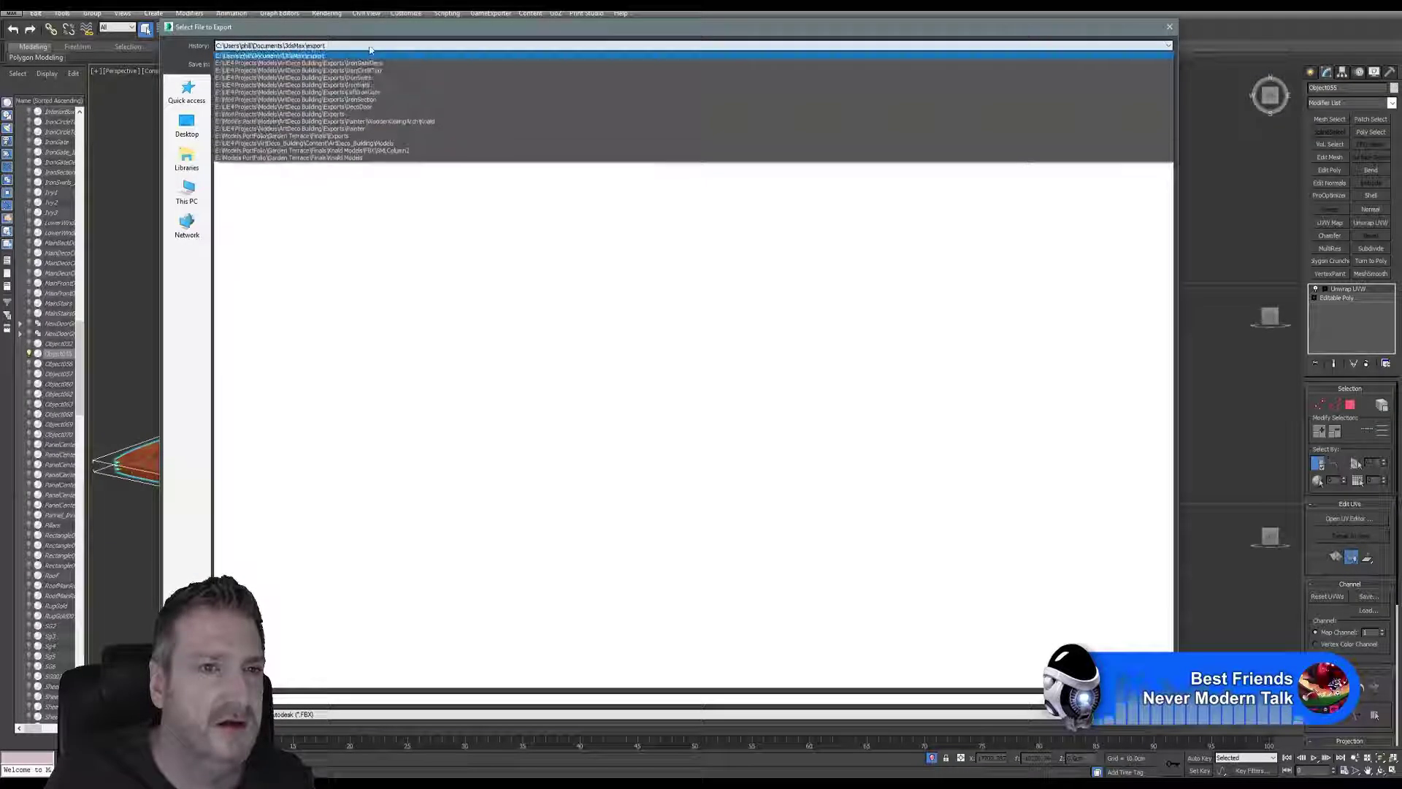
{"action": "left_click", "coordinate": [395, 64]}
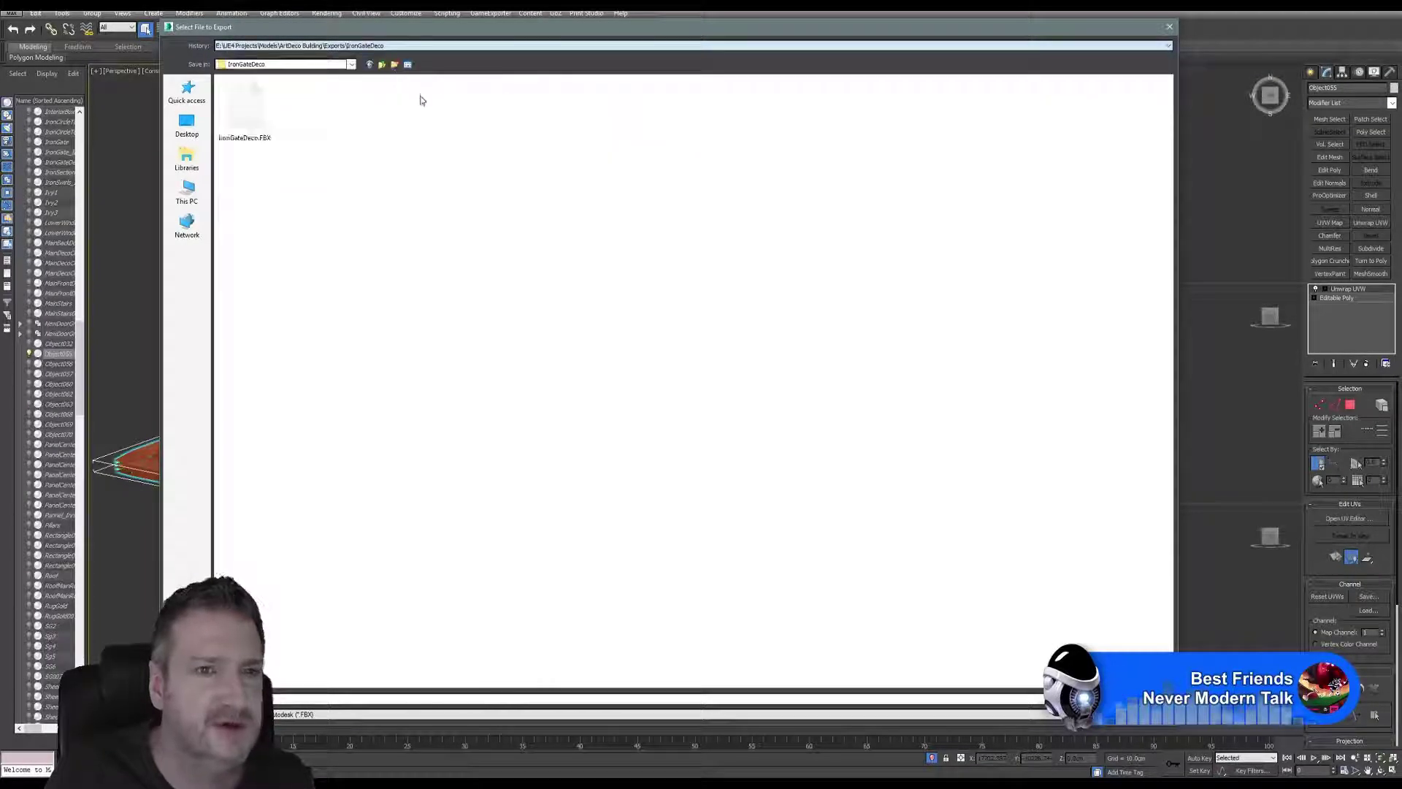
{"action": "left_click", "coordinate": [386, 65]}
Create a folder named SqrBanister inside the Exports folder and open it.
{"action": "right_click", "coordinate": [576, 246]}
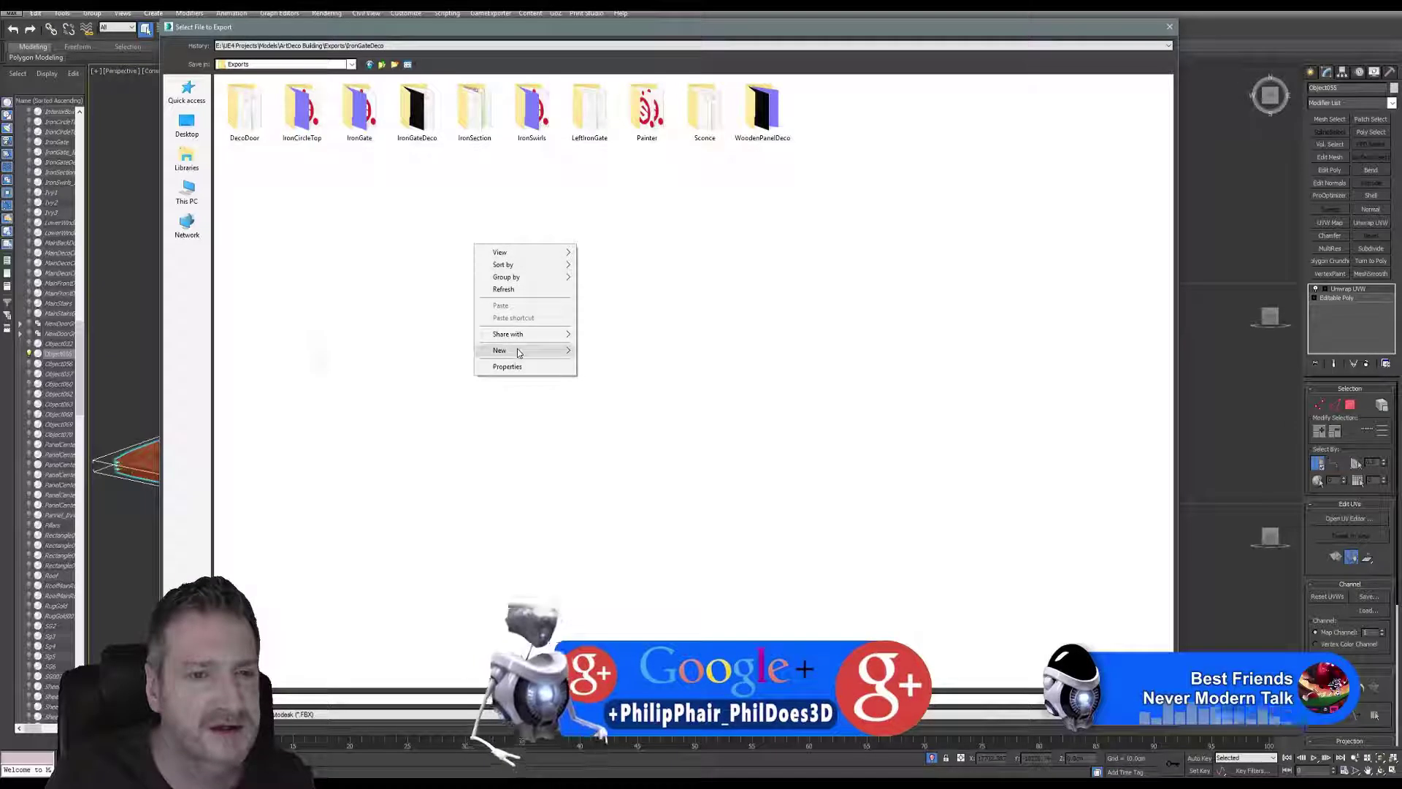
{"action": "mouse_move", "coordinate": [514, 351]}
{"action": "left_click", "coordinate": [438, 352]}
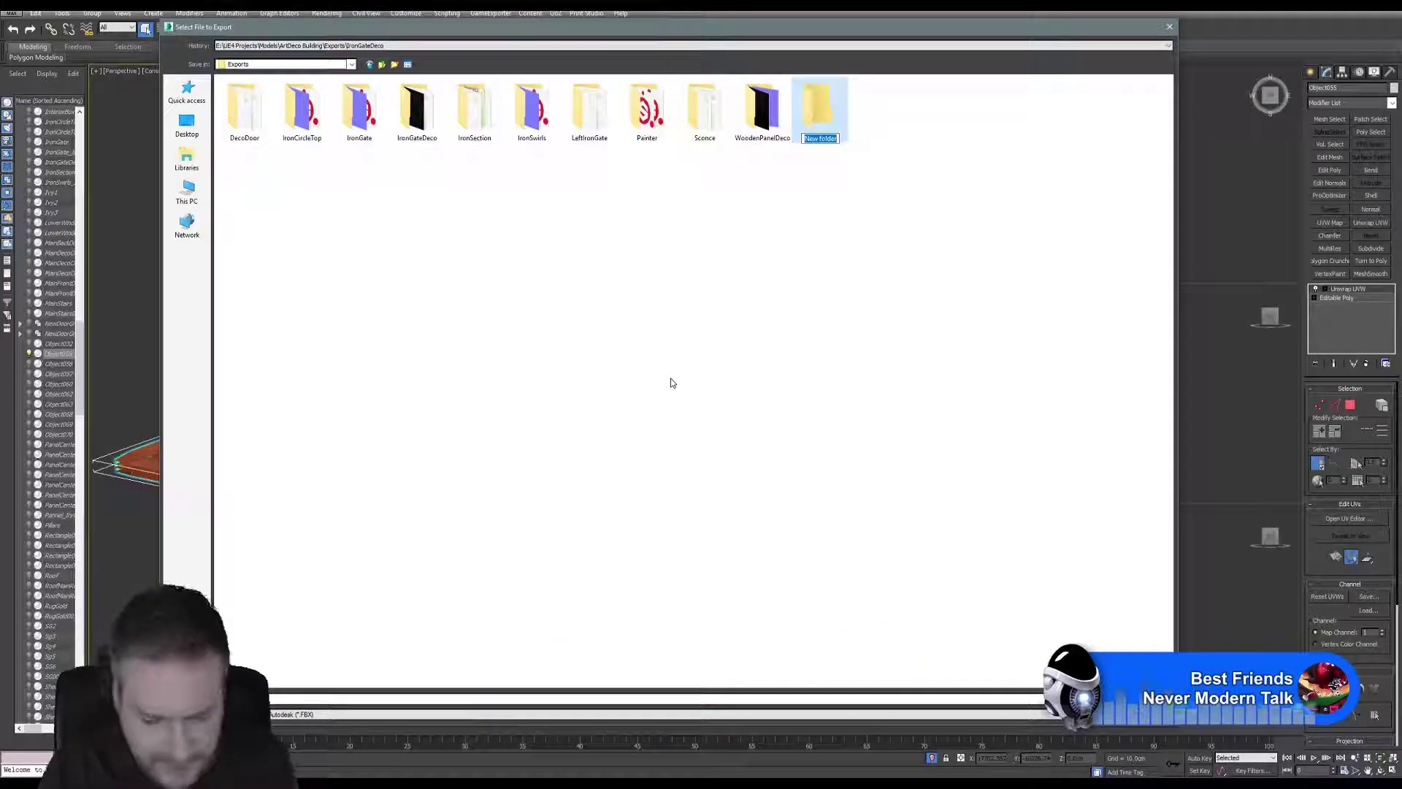
{"action": "type", "text": "Sqr"}
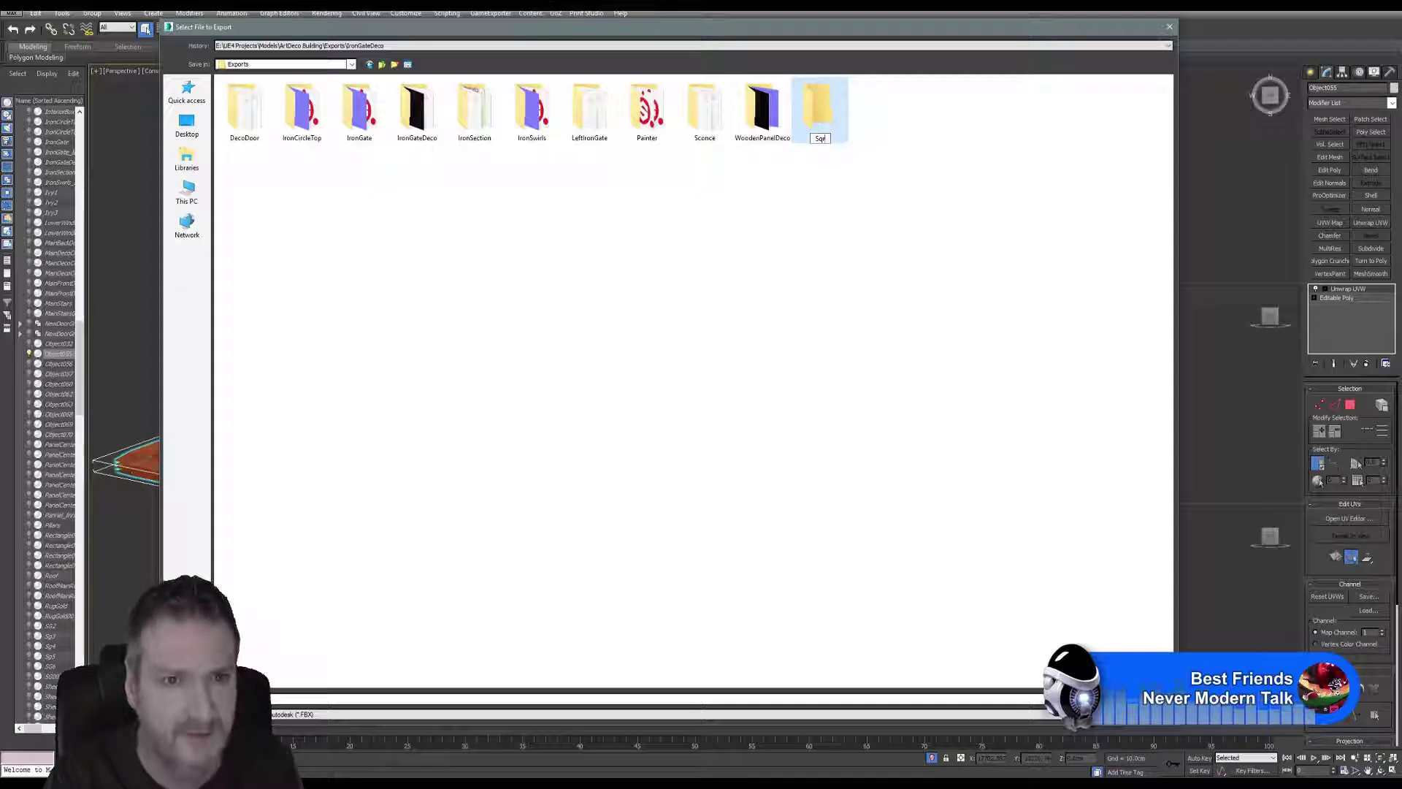
{"action": "type", "text": "Banister"}
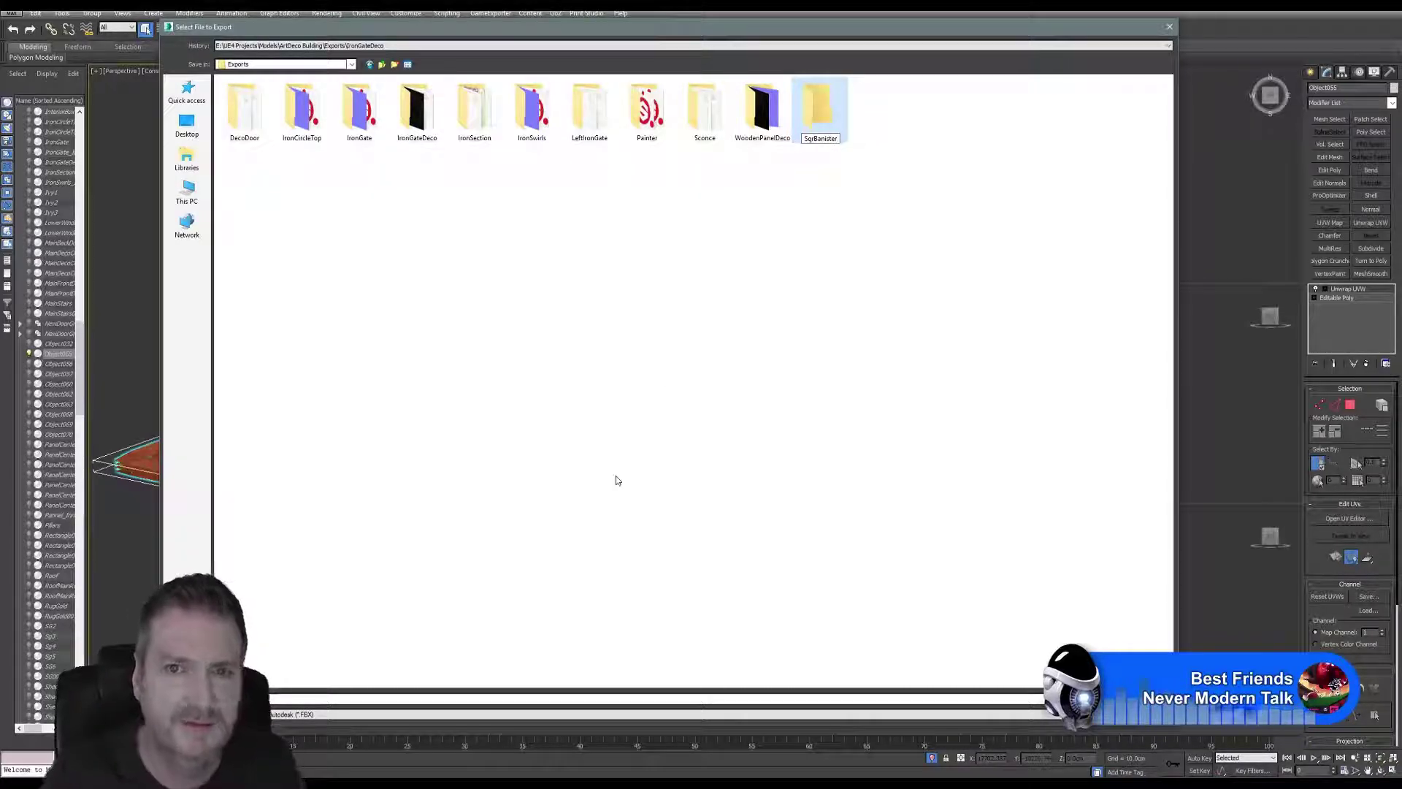
{"action": "key", "text": "Return"}
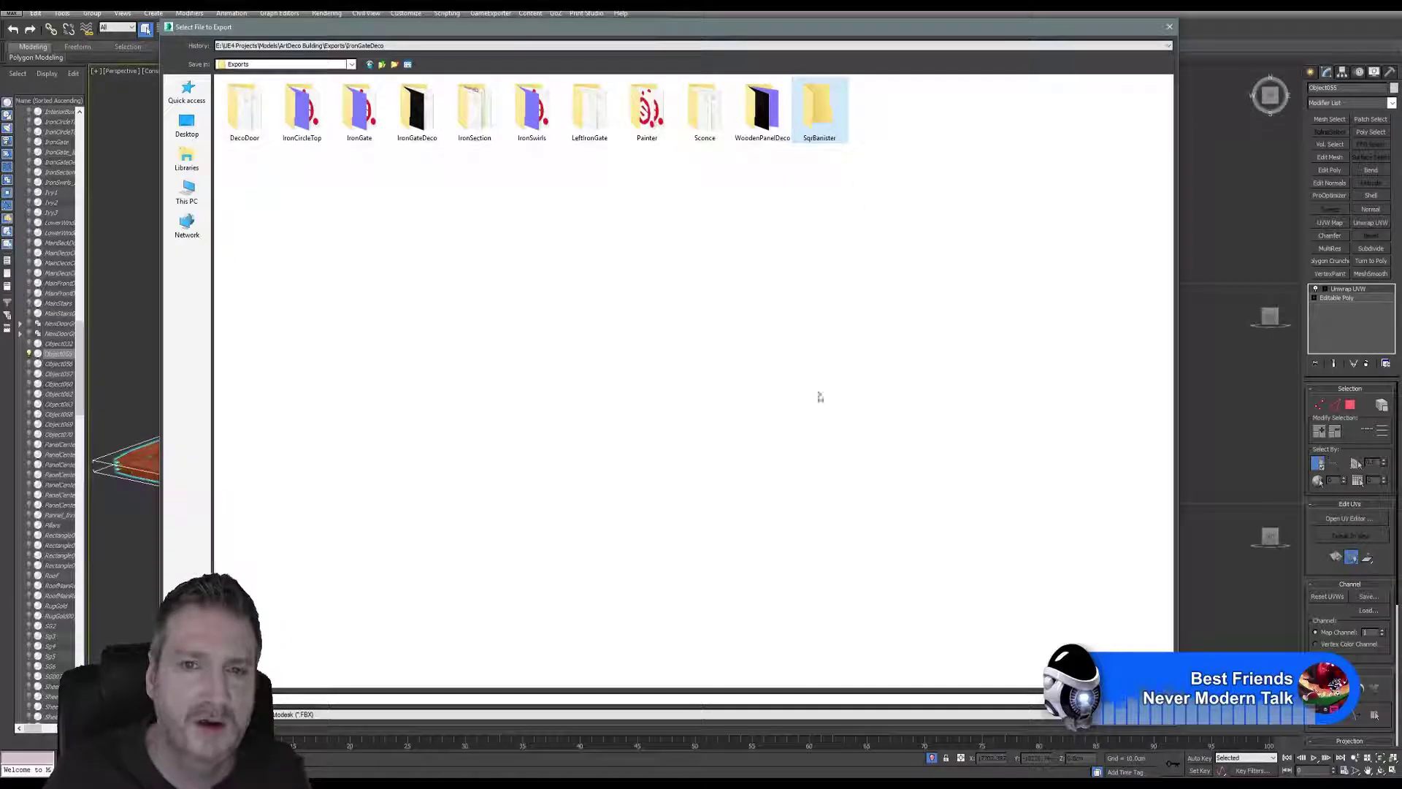
{"action": "key", "text": "Return"}
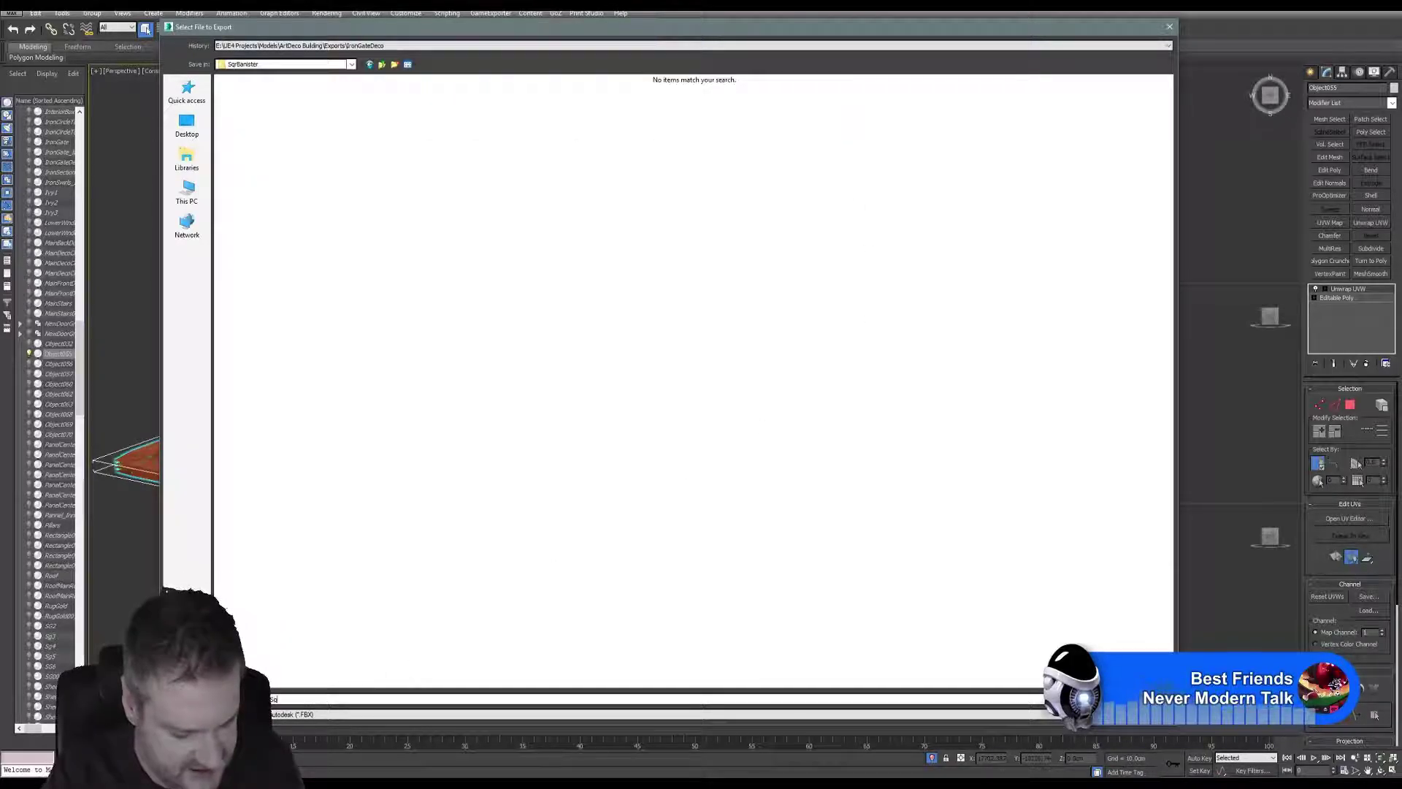
Name the export file SqrBanisterTop and export it as FBX with the Painter - UE4 preset.
{"action": "type", "text": "SqrBanisterTop"}
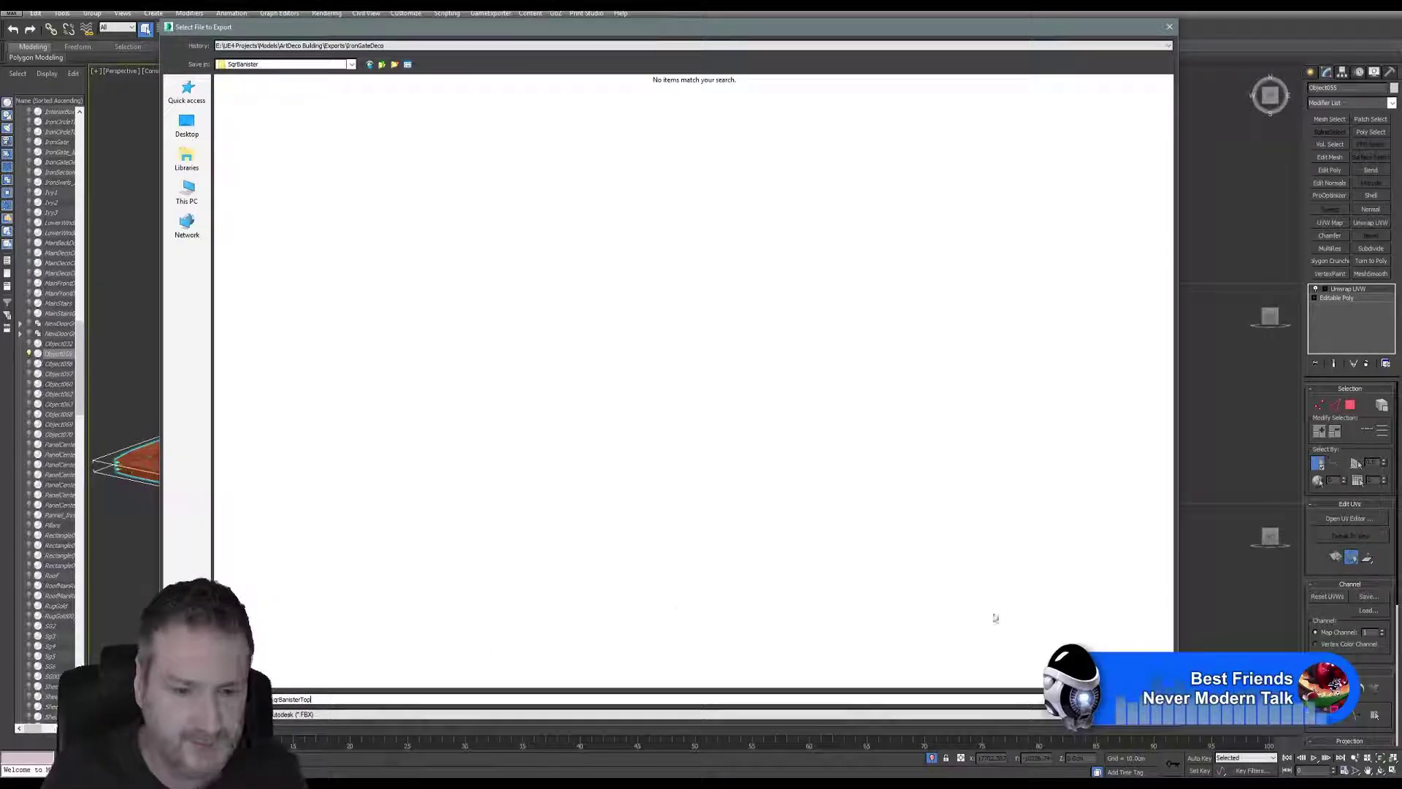
{"action": "key", "text": "Return"}
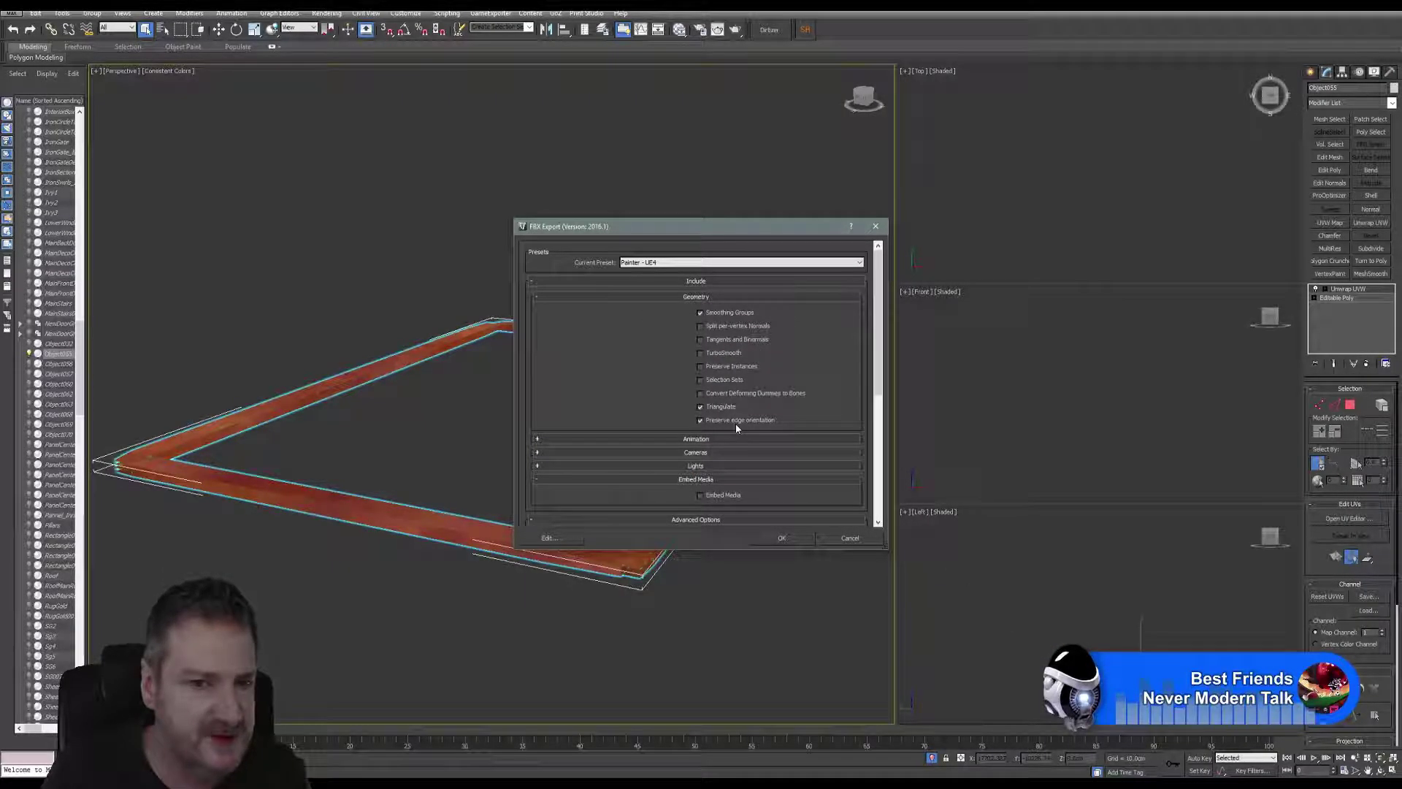
{"action": "left_click", "coordinate": [792, 538]}
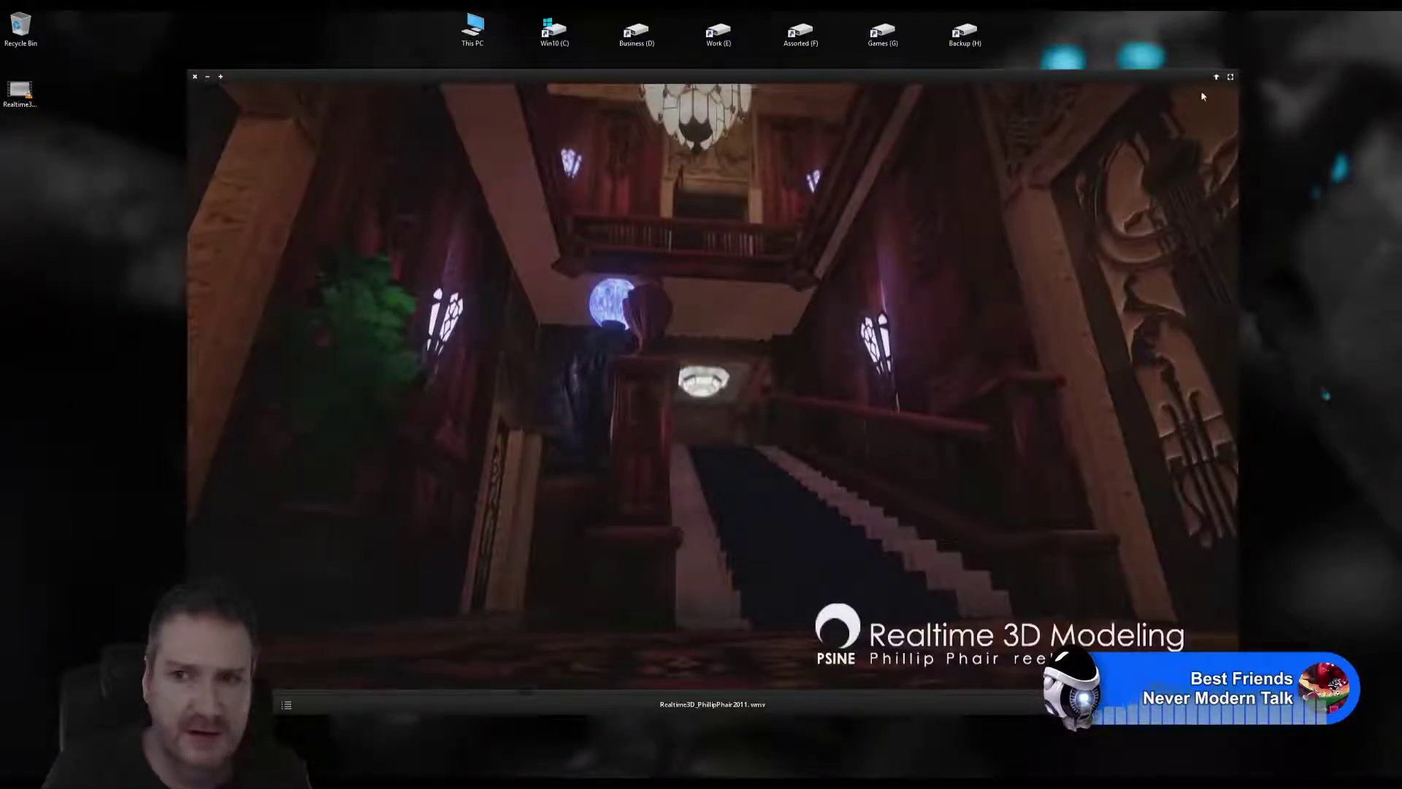
Close the video player, switch to Substance Painter and start a new project.
{"action": "left_click", "coordinate": [195, 77]}
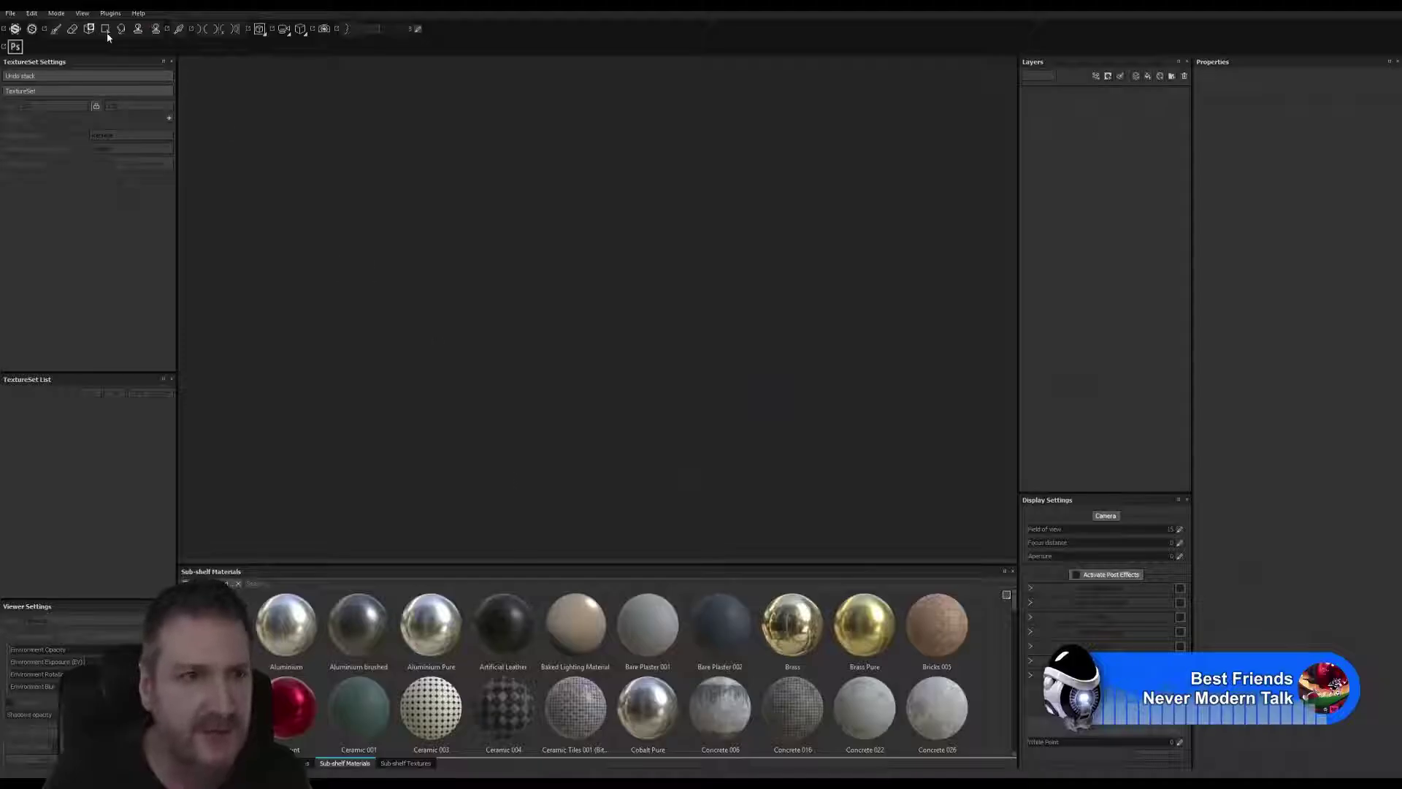
{"action": "left_click", "coordinate": [10, 13]}
{"action": "left_click", "coordinate": [14, 27]}
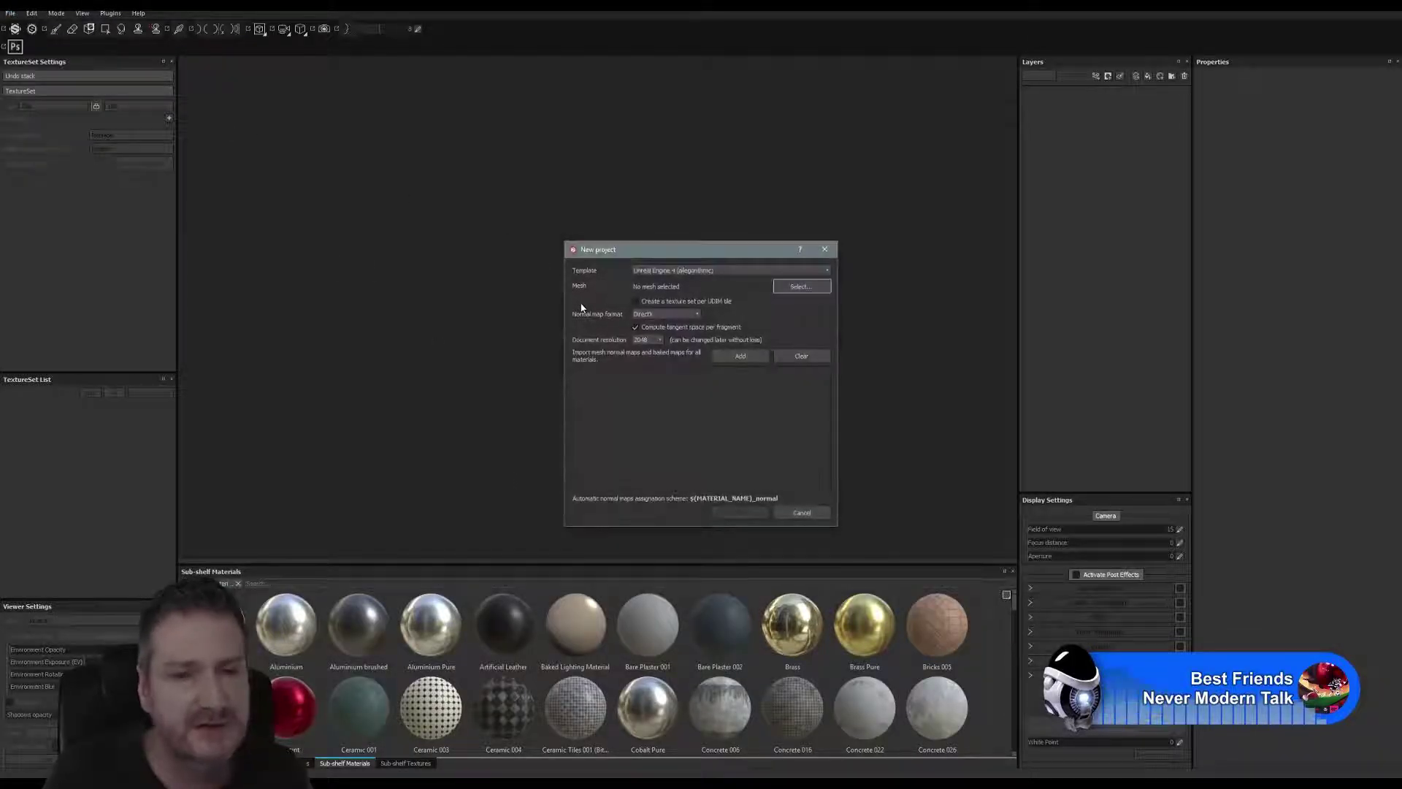
Choose SqrBanisterTop.FBX from the Exports folder's SqrBanister subfolder as the mesh and create the project with the Unreal Engine 4 template.
{"action": "left_click", "coordinate": [817, 290]}
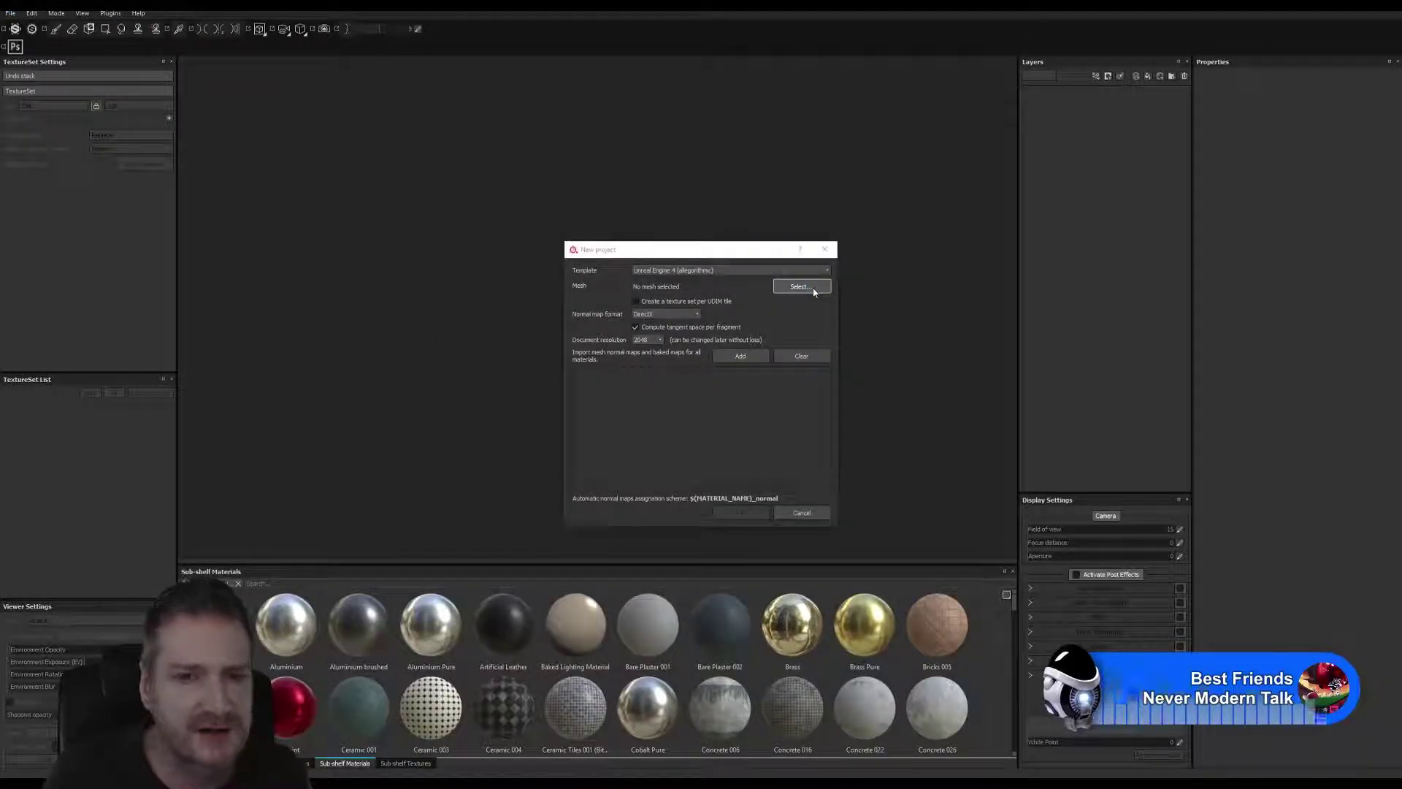
{"action": "left_click_drag", "start_coordinate": [791, 185], "coordinate": [579, 107]}
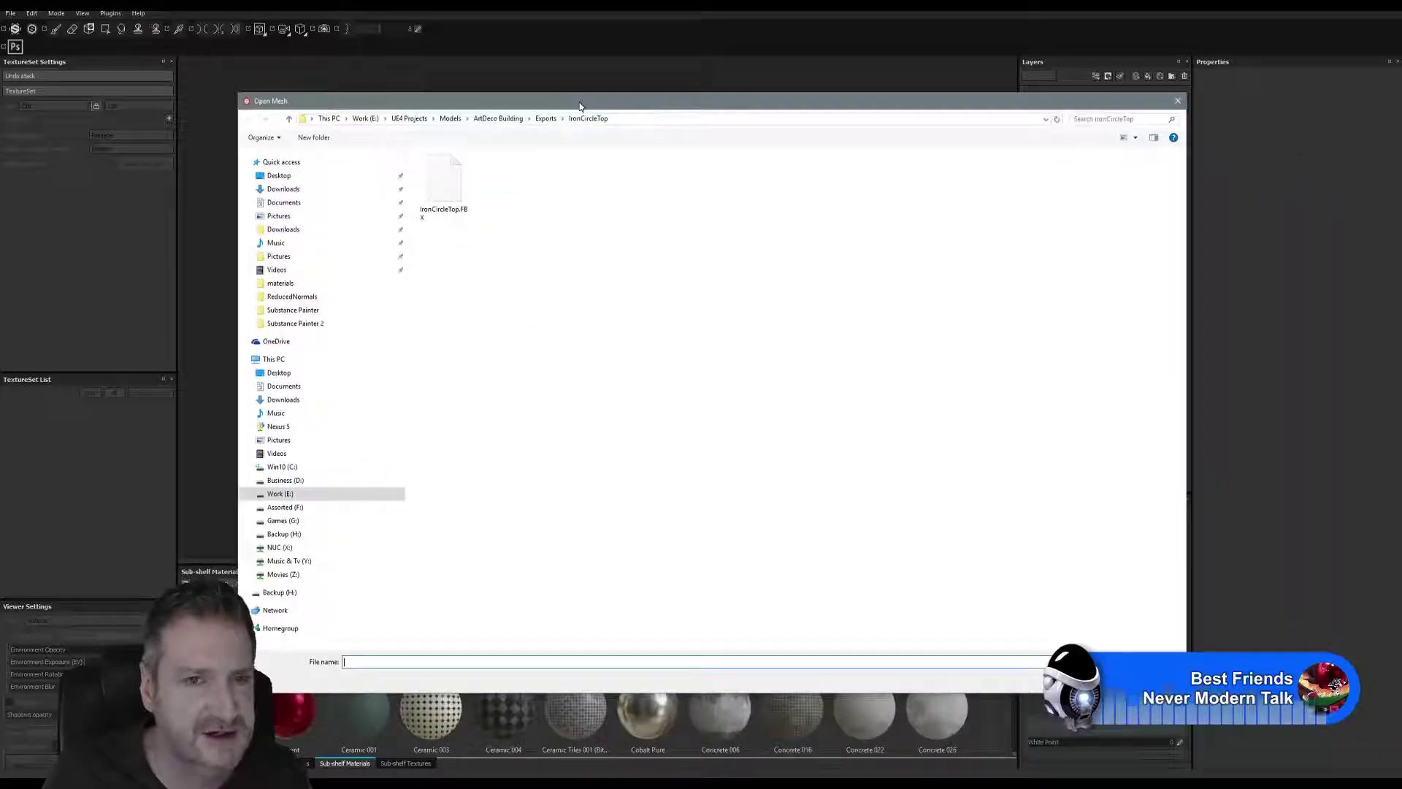
{"action": "left_click", "coordinate": [546, 118]}
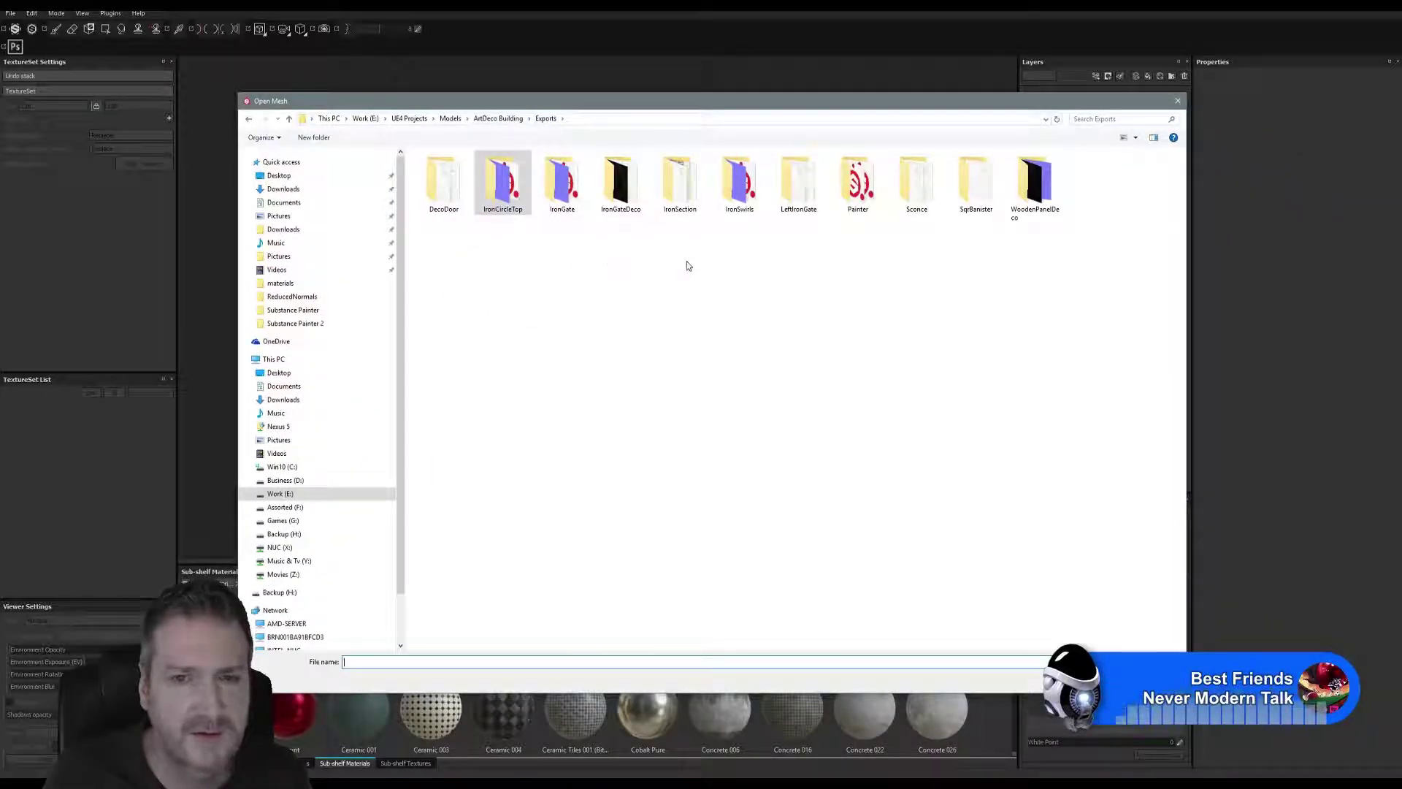
{"action": "double_click", "coordinate": [977, 187]}
{"action": "double_click", "coordinate": [435, 177]}
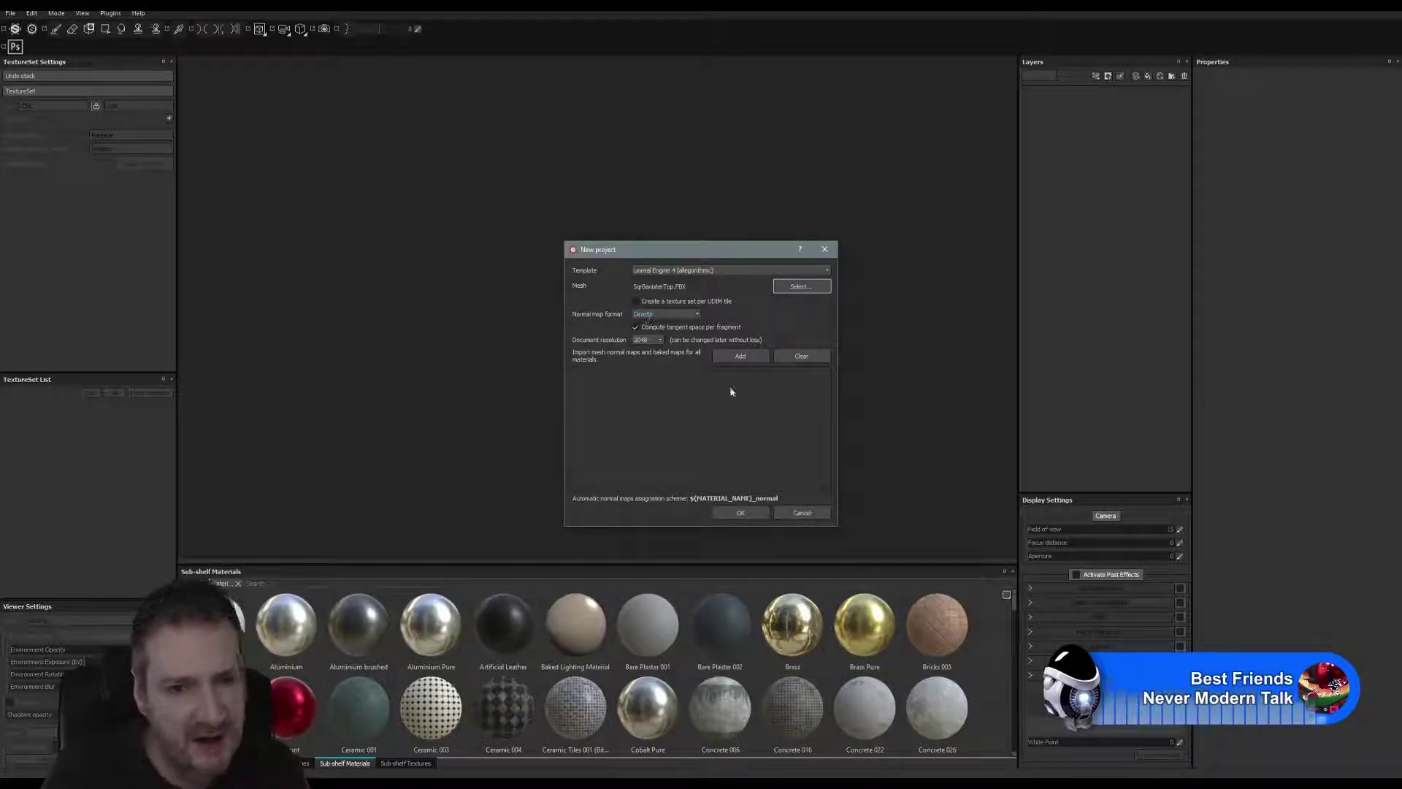
{"action": "left_click", "coordinate": [742, 513]}
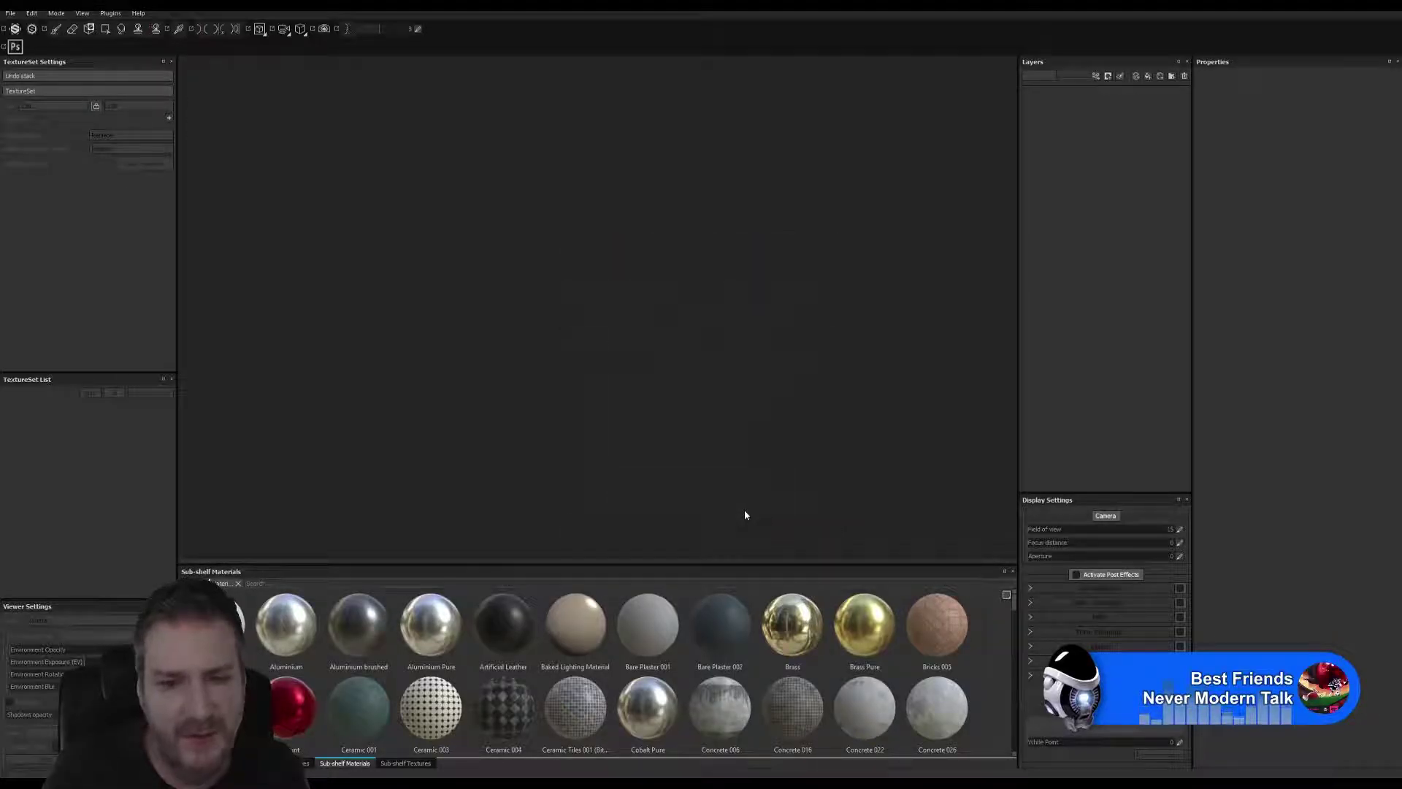
{"action": "mouse_move", "coordinate": [494, 260]}
{"action": "left_mouse_down", "text": "alt"}
{"action": "mouse_move", "coordinate": [514, 270]}
{"action": "mouse_move", "coordinate": [368, 256]}
{"action": "mouse_move", "coordinate": [463, 278]}
{"action": "left_mouse_up", "text": "alt"}
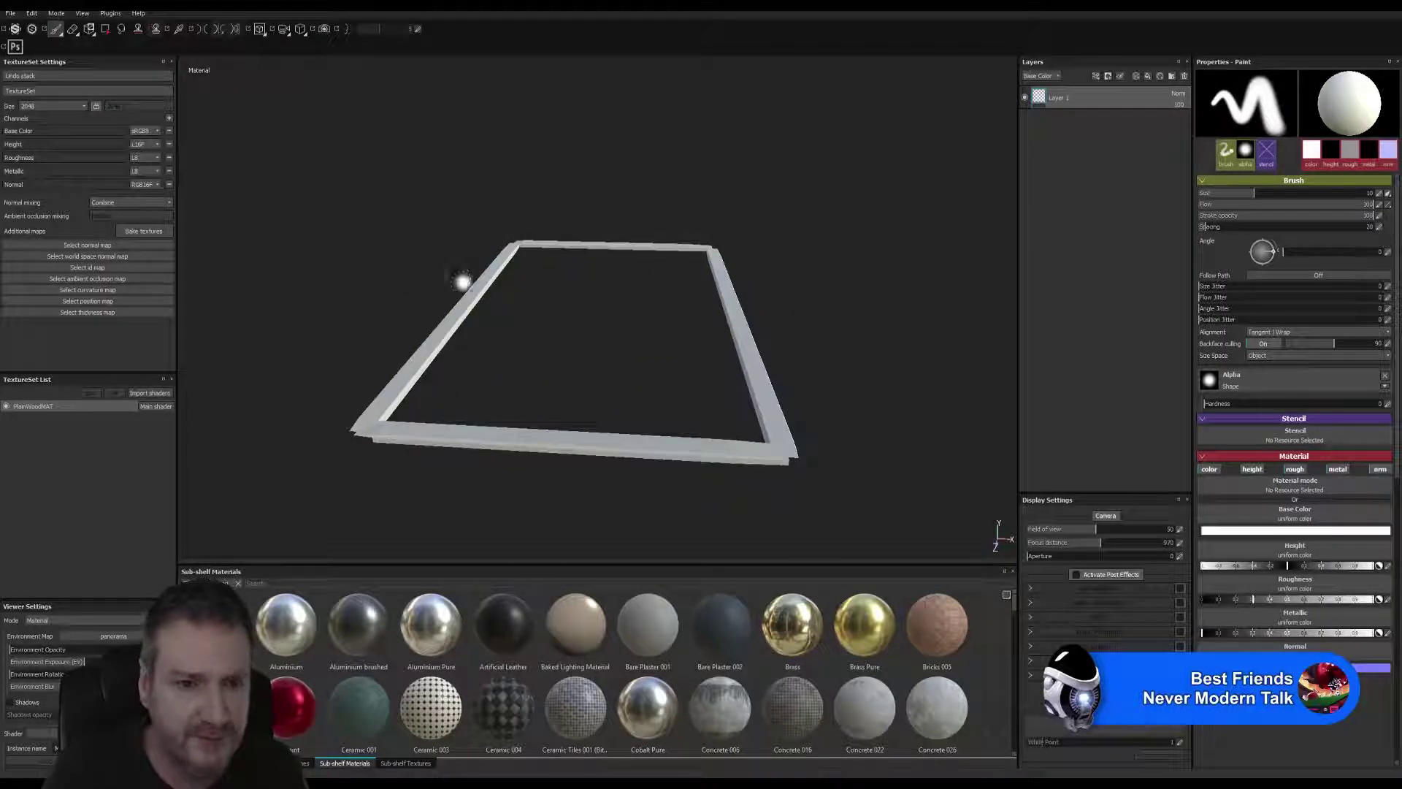
{"action": "left_click_drag", "start_coordinate": [520, 350], "coordinate": [535, 304], "text": "alt"}
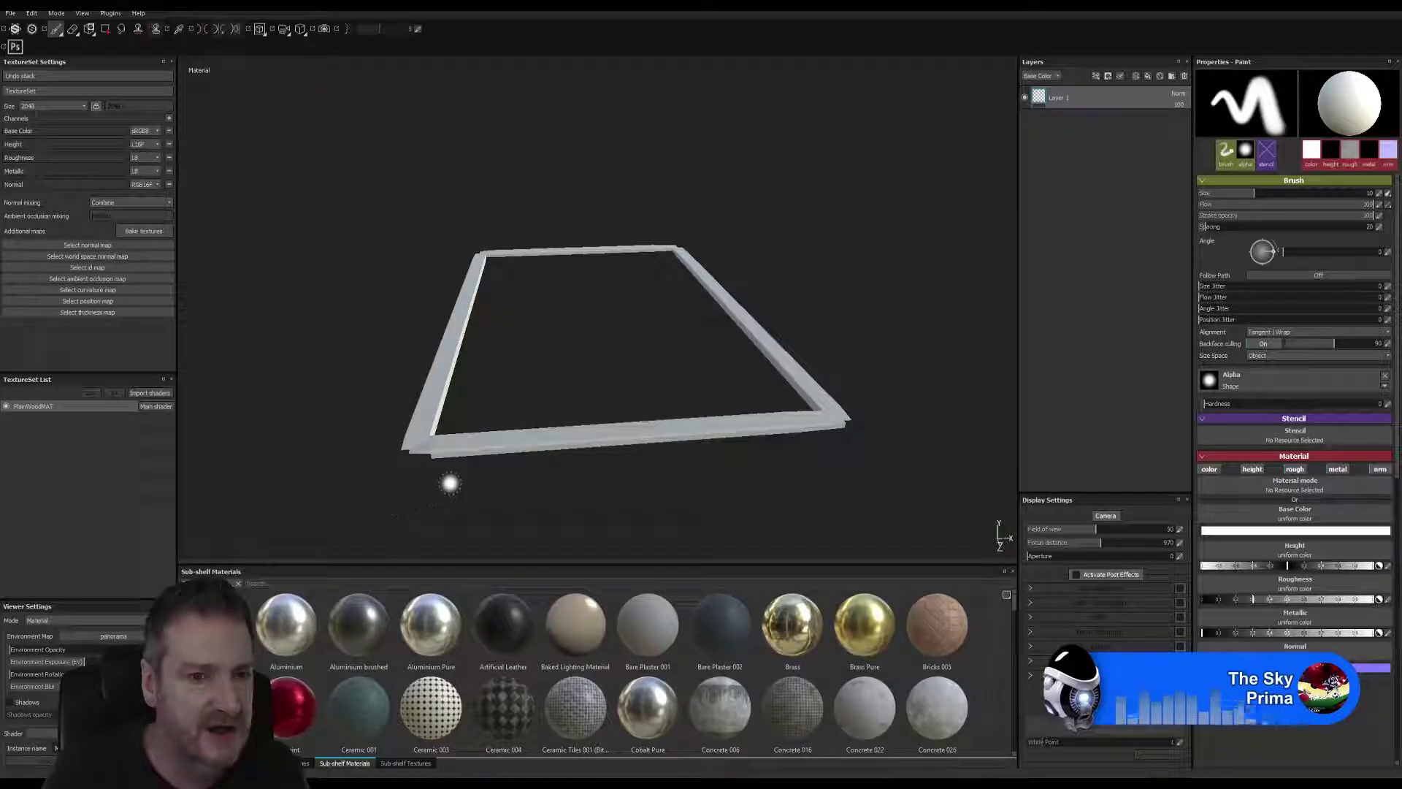
{"action": "left_click_drag", "start_coordinate": [615, 369], "coordinate": [519, 382], "text": "alt"}
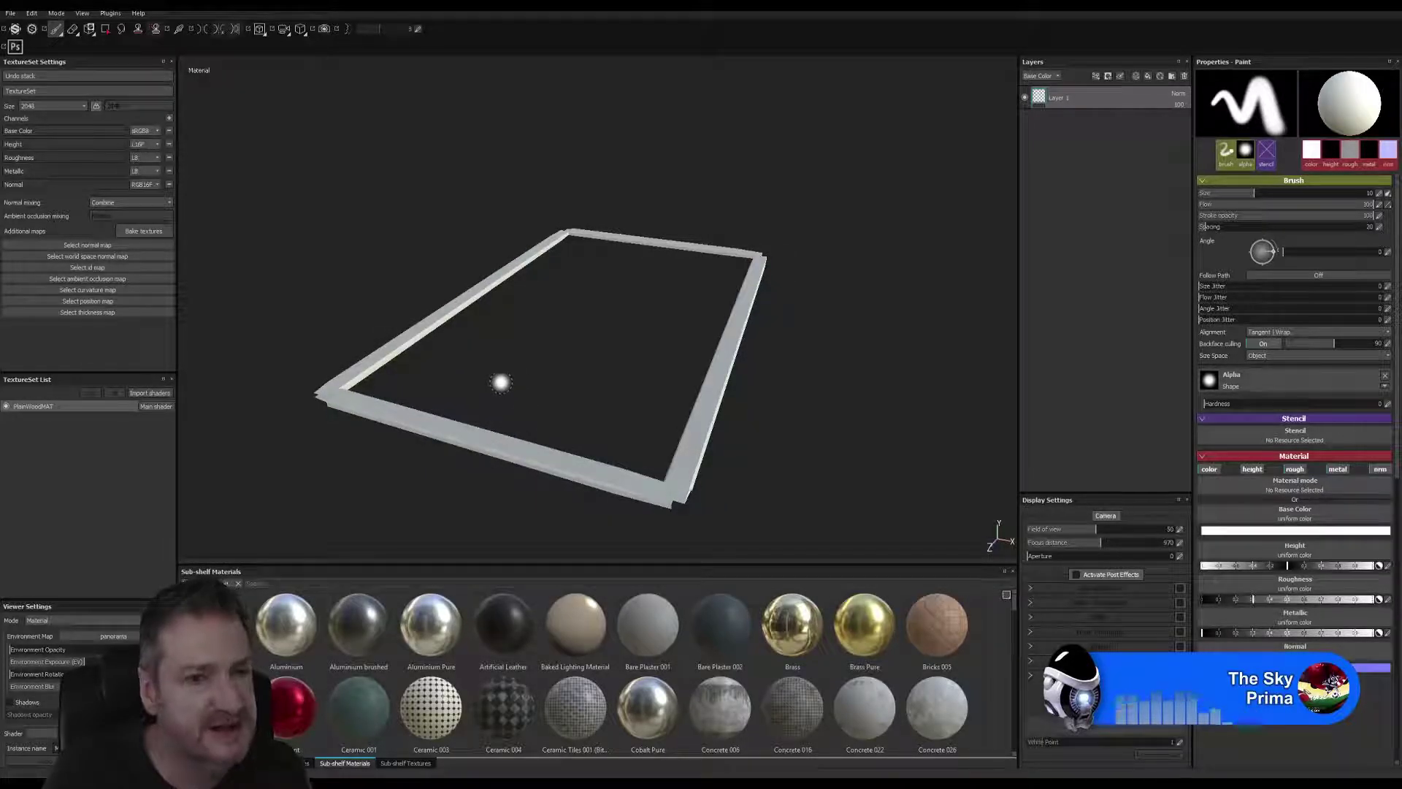
{"action": "mouse_move", "coordinate": [545, 360]}
{"action": "left_mouse_down", "text": "alt"}
{"action": "mouse_move", "coordinate": [666, 355]}
{"action": "mouse_move", "coordinate": [568, 348]}
{"action": "left_mouse_up", "text": "alt"}
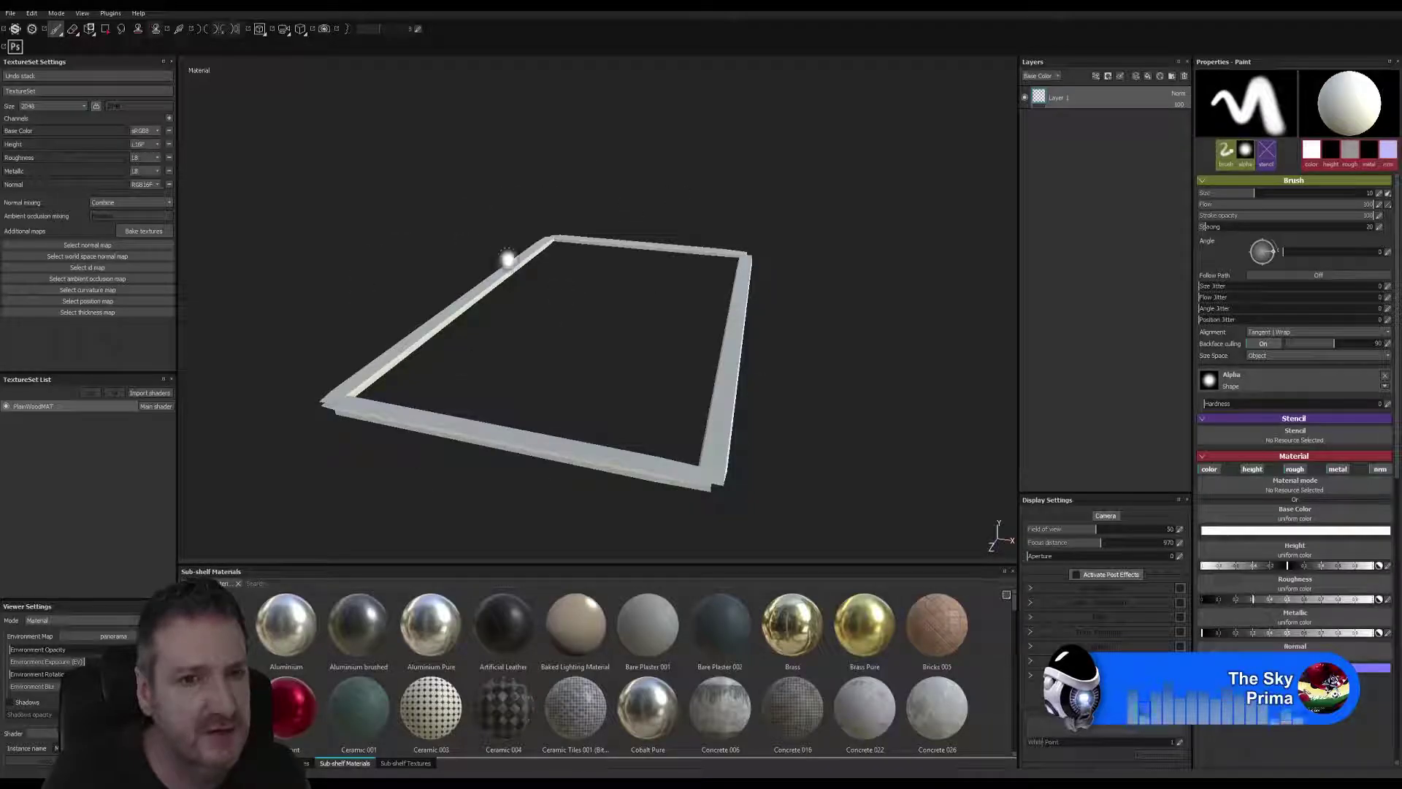
{"action": "mouse_move", "coordinate": [595, 363]}
{"action": "left_mouse_down", "text": "alt"}
{"action": "mouse_move", "coordinate": [557, 370]}
{"action": "mouse_move", "coordinate": [604, 372]}
{"action": "left_mouse_up", "text": "alt"}
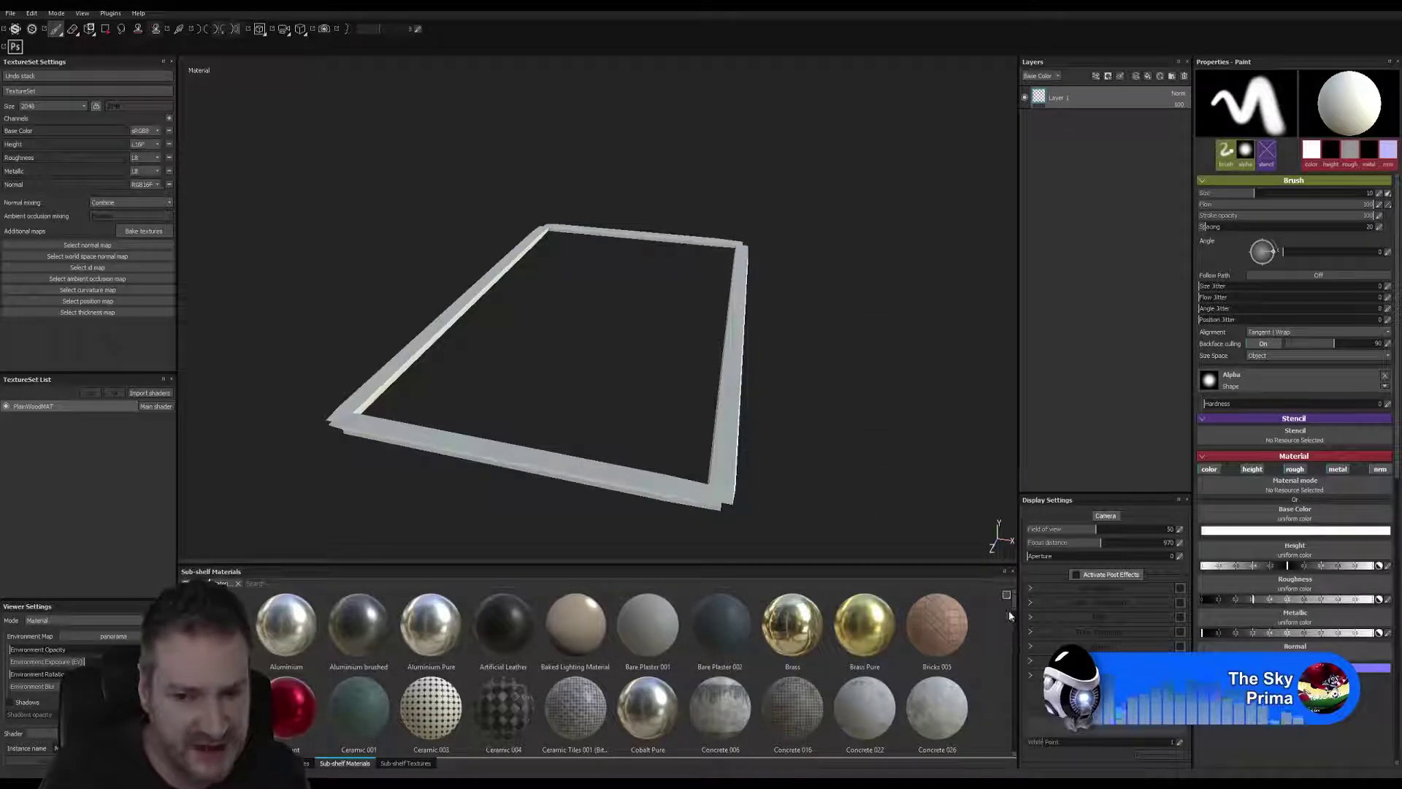
Find the Wood american cherry material in the shelf and add it as a fill layer above Layer 1.
{"action": "scroll", "coordinate": [1015, 605], "scroll_direction": "down", "scroll_amount": 2}
{"action": "scroll", "coordinate": [1015, 610], "scroll_direction": "down", "scroll_amount": 1}
{"action": "scroll", "coordinate": [1015, 613], "scroll_direction": "down", "scroll_amount": 1}
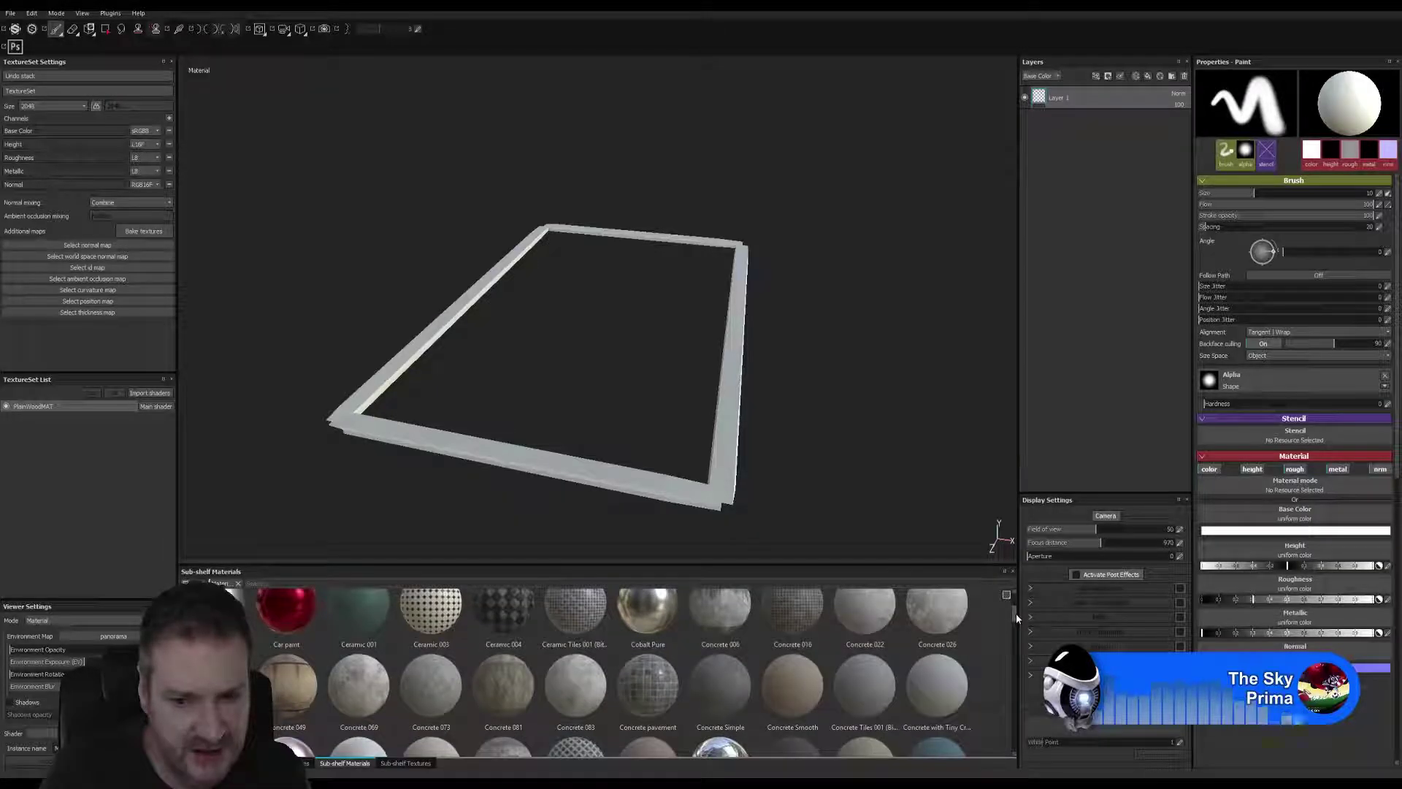
{"action": "scroll", "coordinate": [1014, 618], "scroll_direction": "down", "scroll_amount": 4}
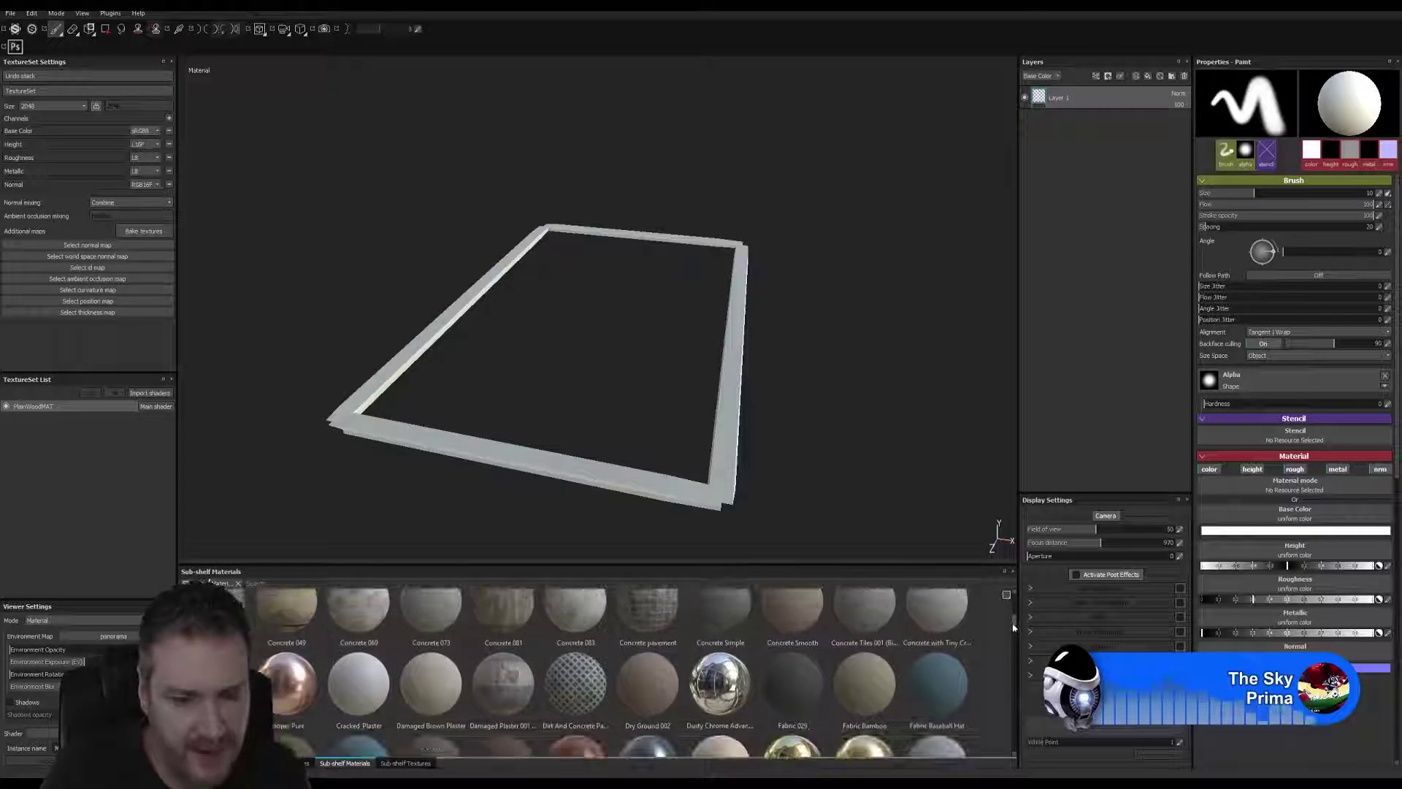
{"action": "scroll", "coordinate": [1009, 639], "scroll_direction": "down", "scroll_amount": 5}
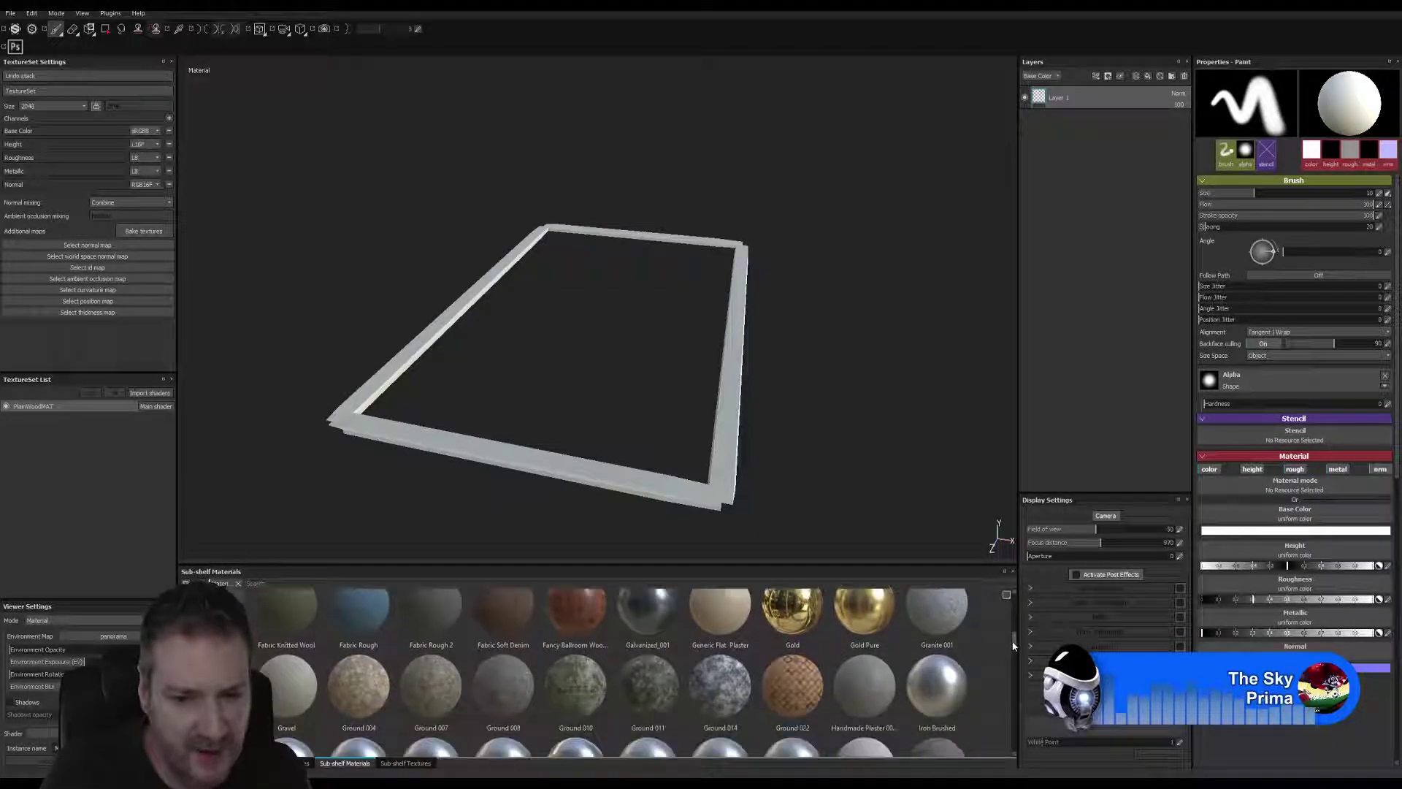
{"action": "left_click_drag", "start_coordinate": [1013, 645], "coordinate": [1015, 679]}
{"action": "scroll", "coordinate": [1015, 679], "scroll_direction": "down", "scroll_amount": 3}
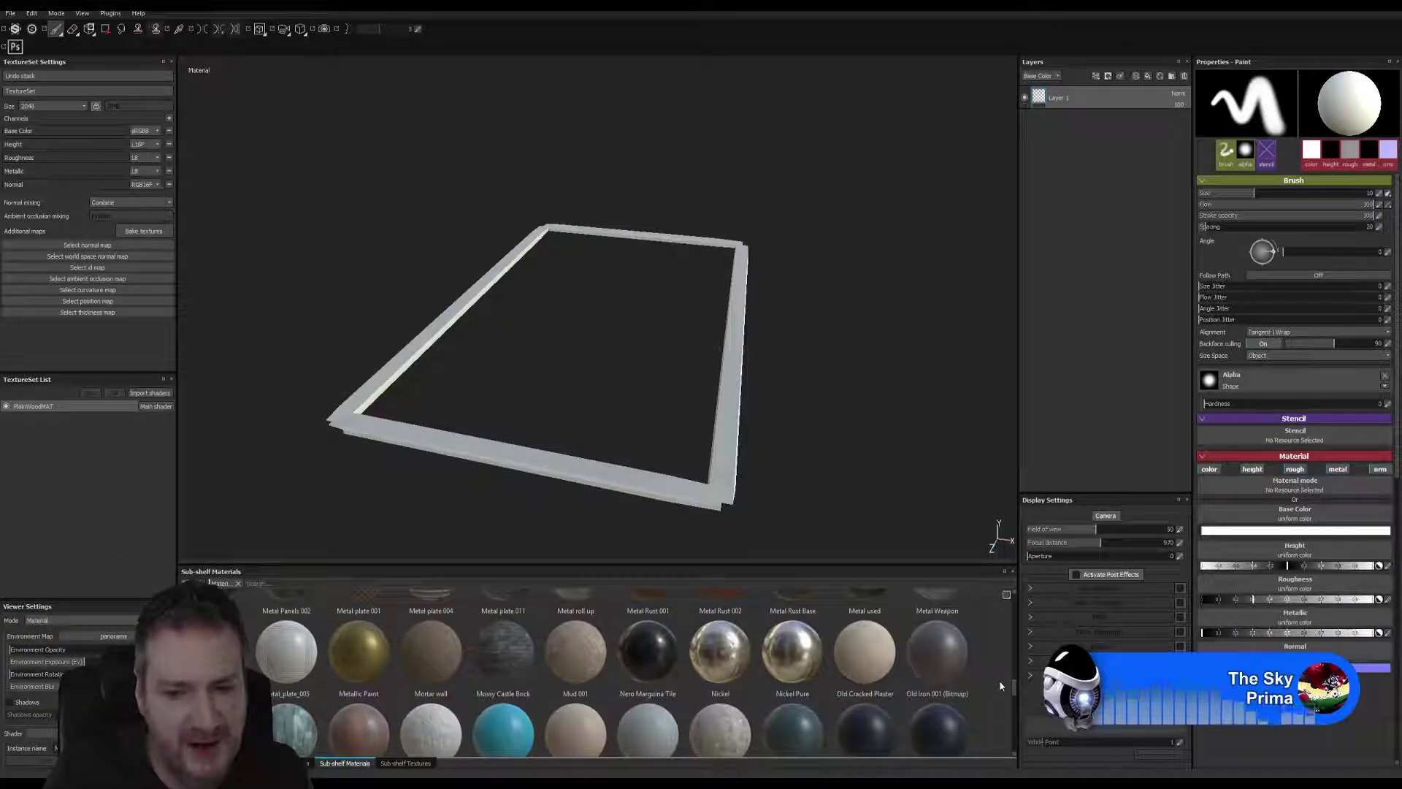
{"action": "left_click_drag", "start_coordinate": [1014, 685], "coordinate": [1025, 743]}
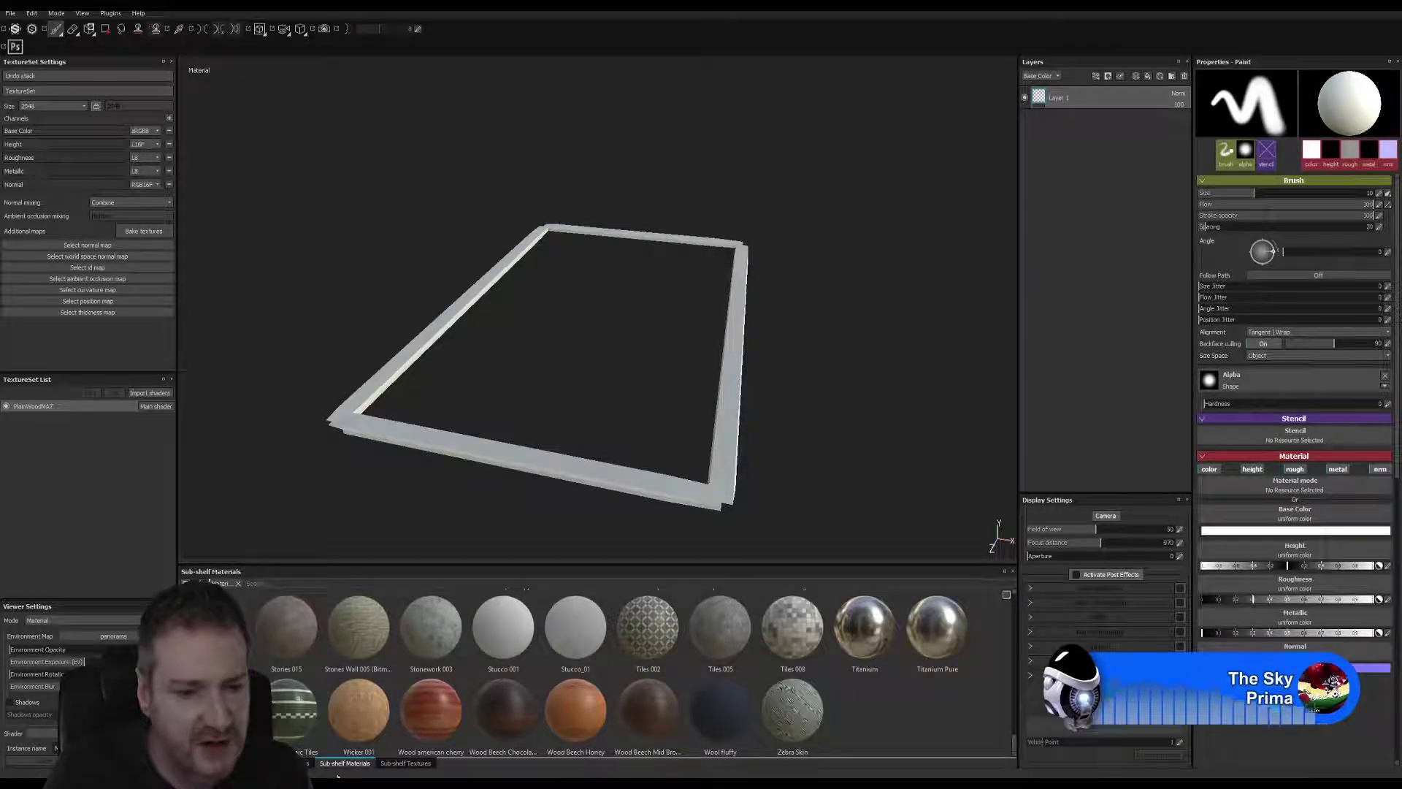
{"action": "left_click", "coordinate": [453, 751]}
{"action": "left_click_drag", "start_coordinate": [426, 730], "coordinate": [1084, 93]}
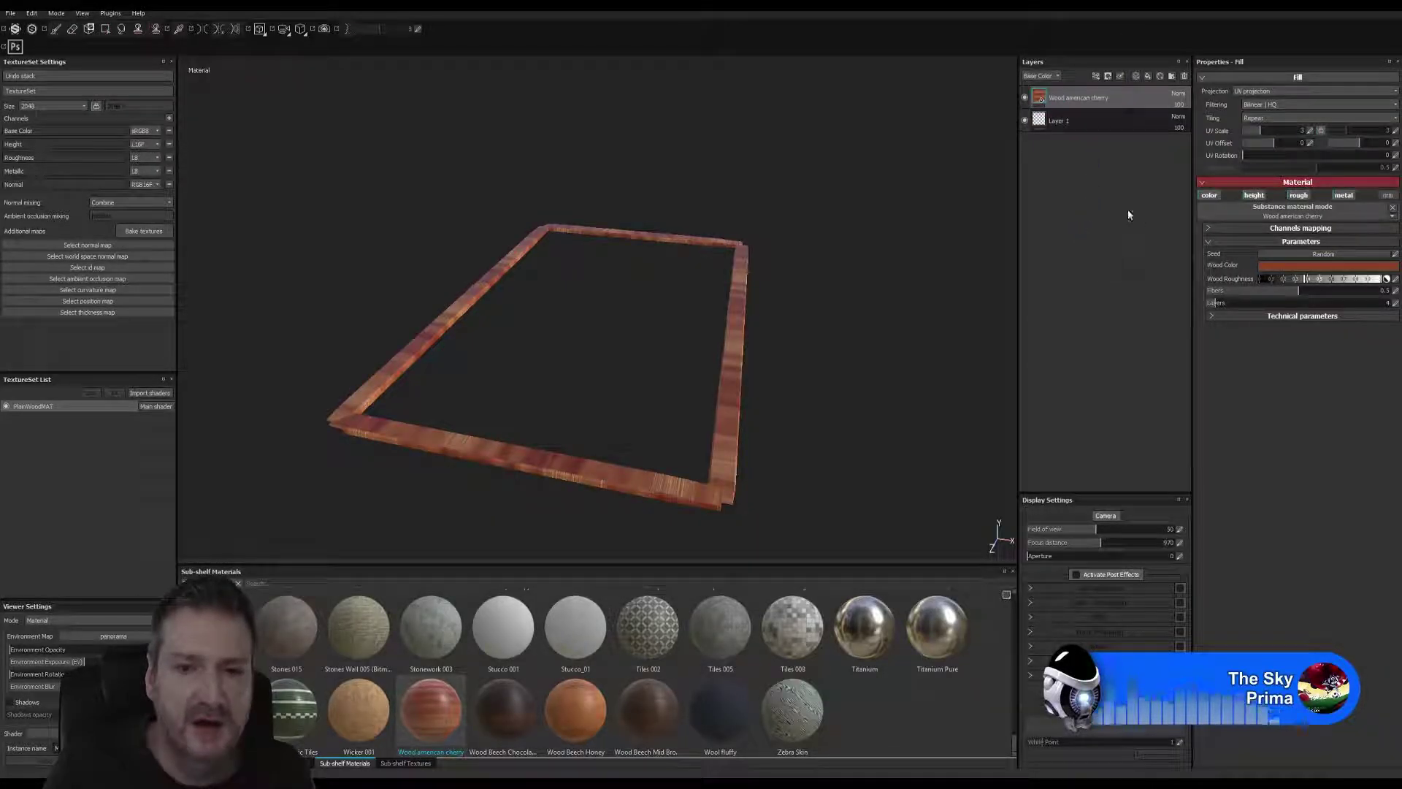
Remove the empty Layer 1 and look closely at the wood grain along the handrail.
{"action": "left_click", "coordinate": [1081, 119]}
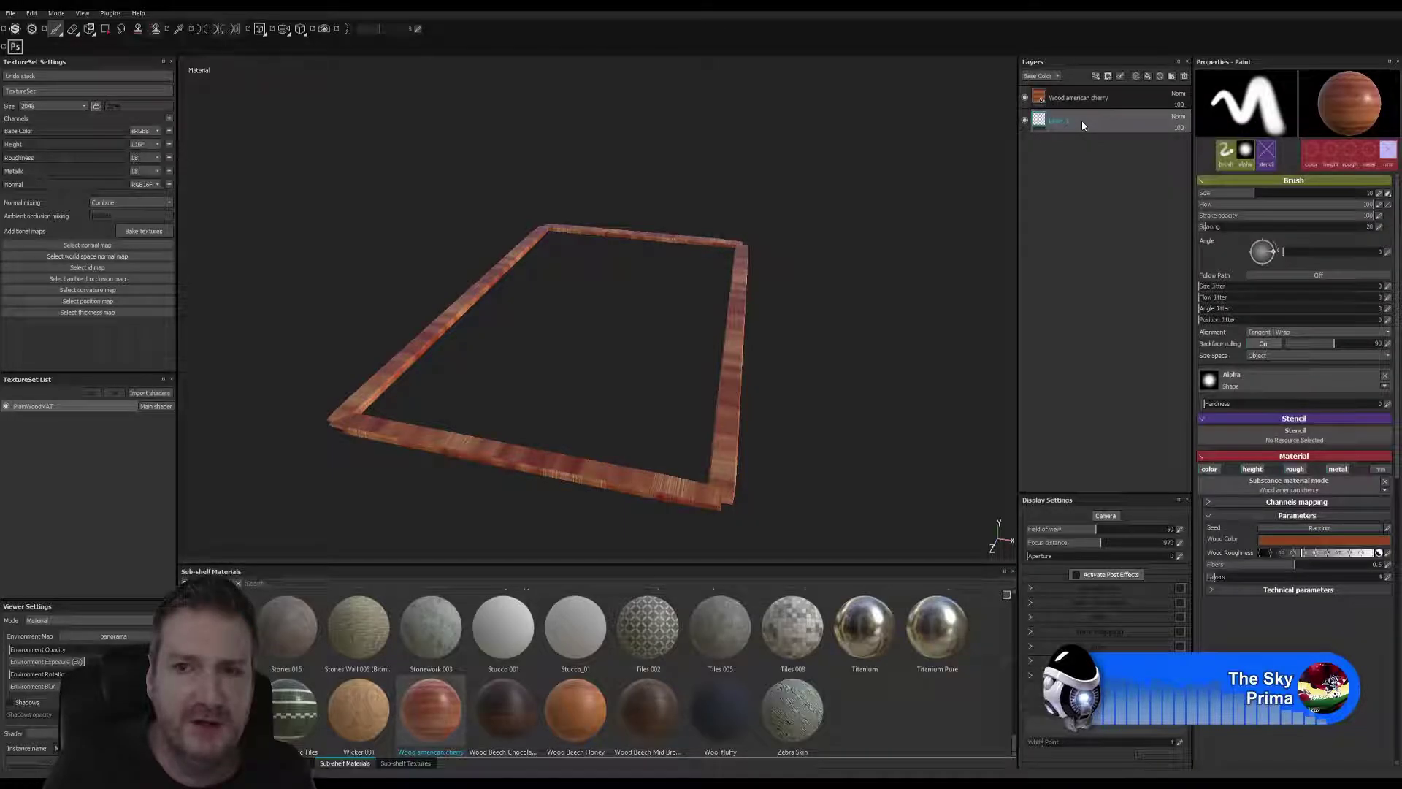
{"action": "right_click", "coordinate": [1081, 121]}
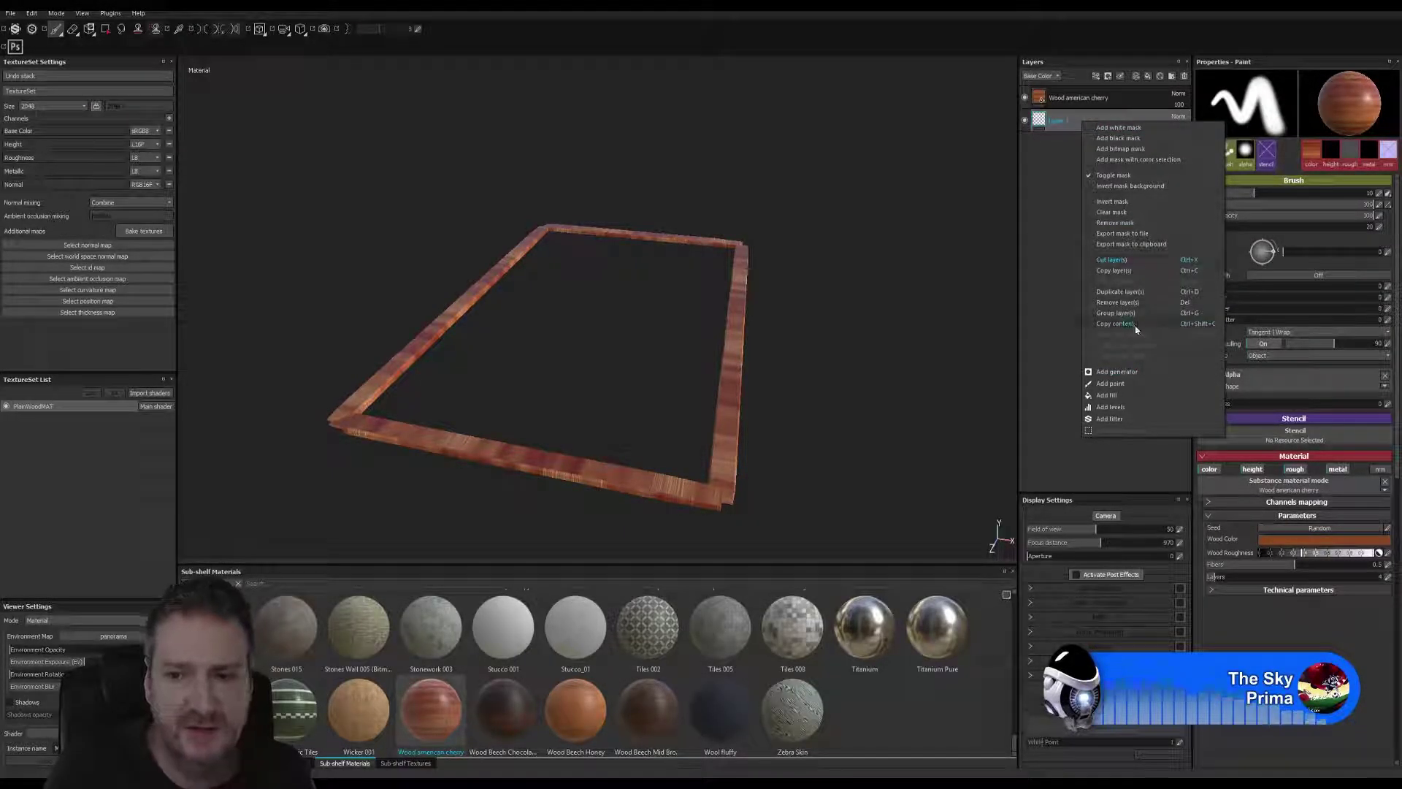
{"action": "left_click", "coordinate": [1135, 302]}
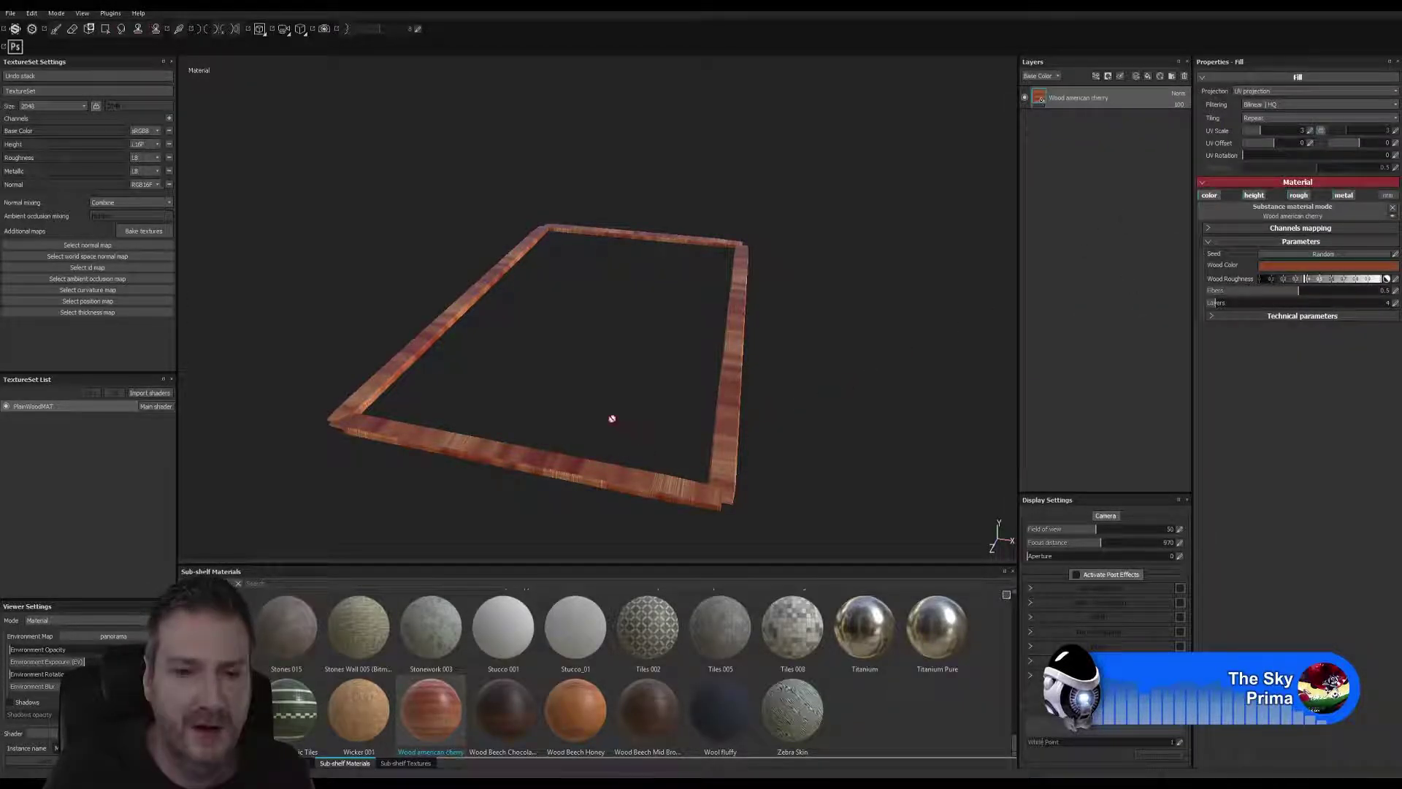
{"action": "left_click_drag", "start_coordinate": [585, 410], "coordinate": [639, 306], "text": "alt"}
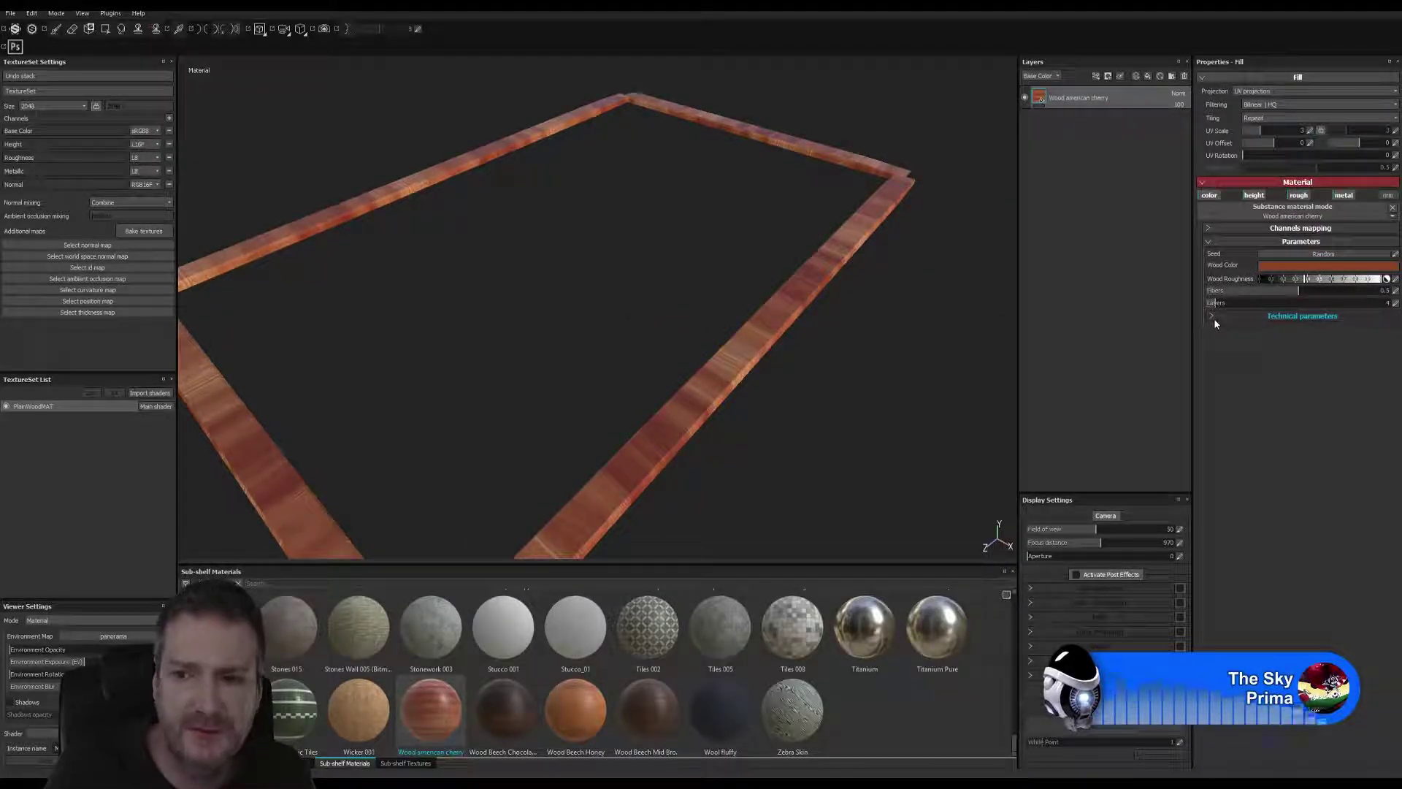
Reveal the cherry wood's technical parameters, lower the height position to about 0.08 and set the AO spreading to 0.07.
{"action": "left_click", "coordinate": [1215, 320]}
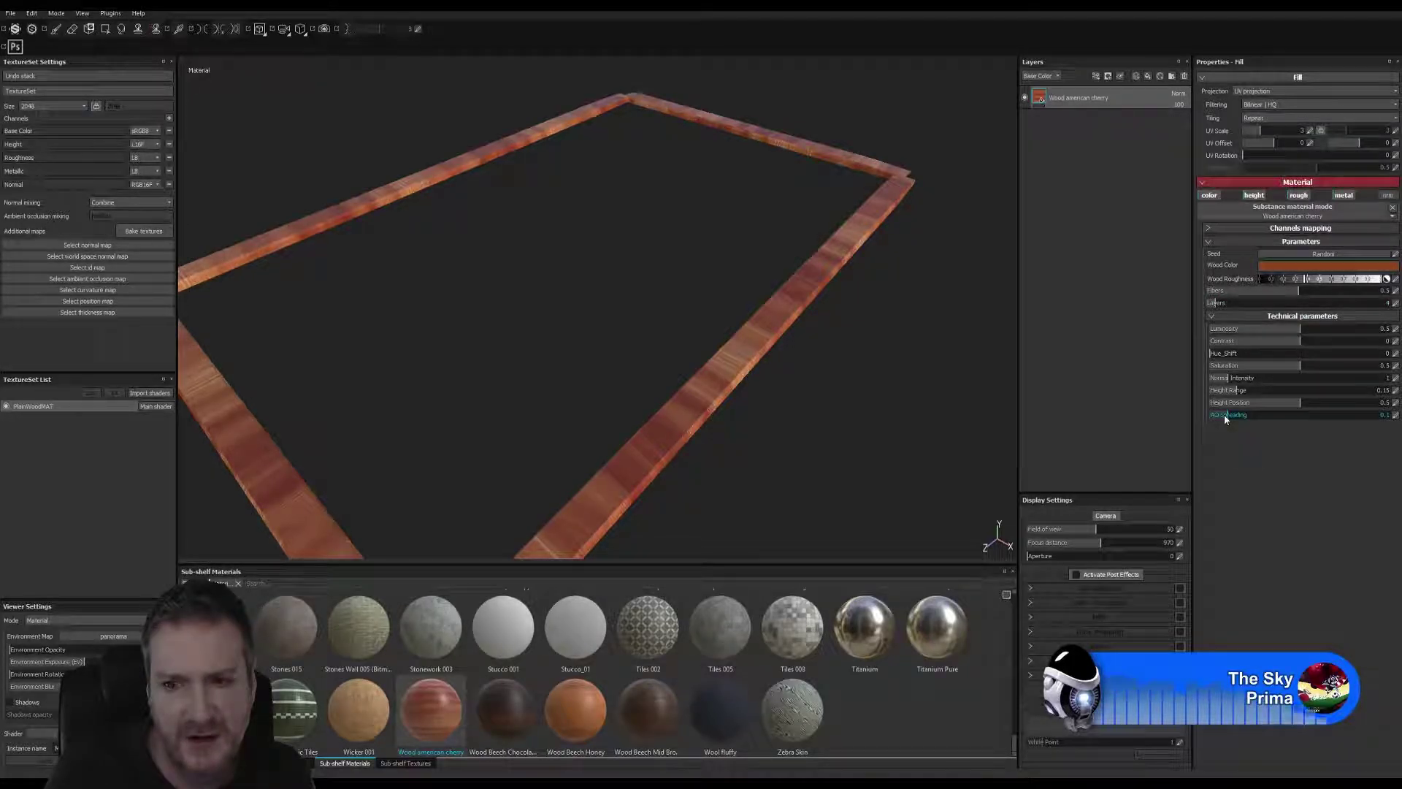
{"action": "left_click_drag", "start_coordinate": [767, 438], "coordinate": [930, 382], "text": "alt"}
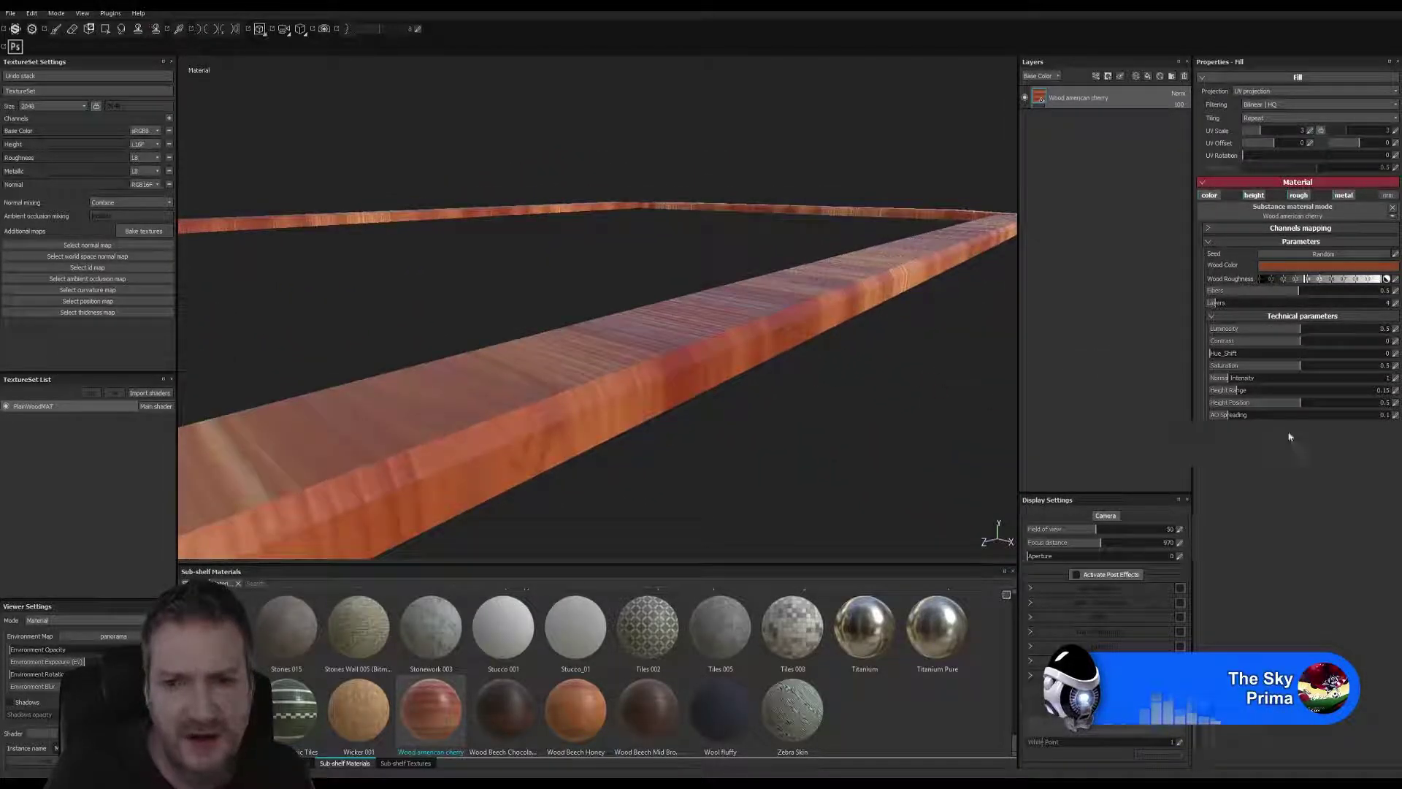
{"action": "left_click", "coordinate": [1223, 416]}
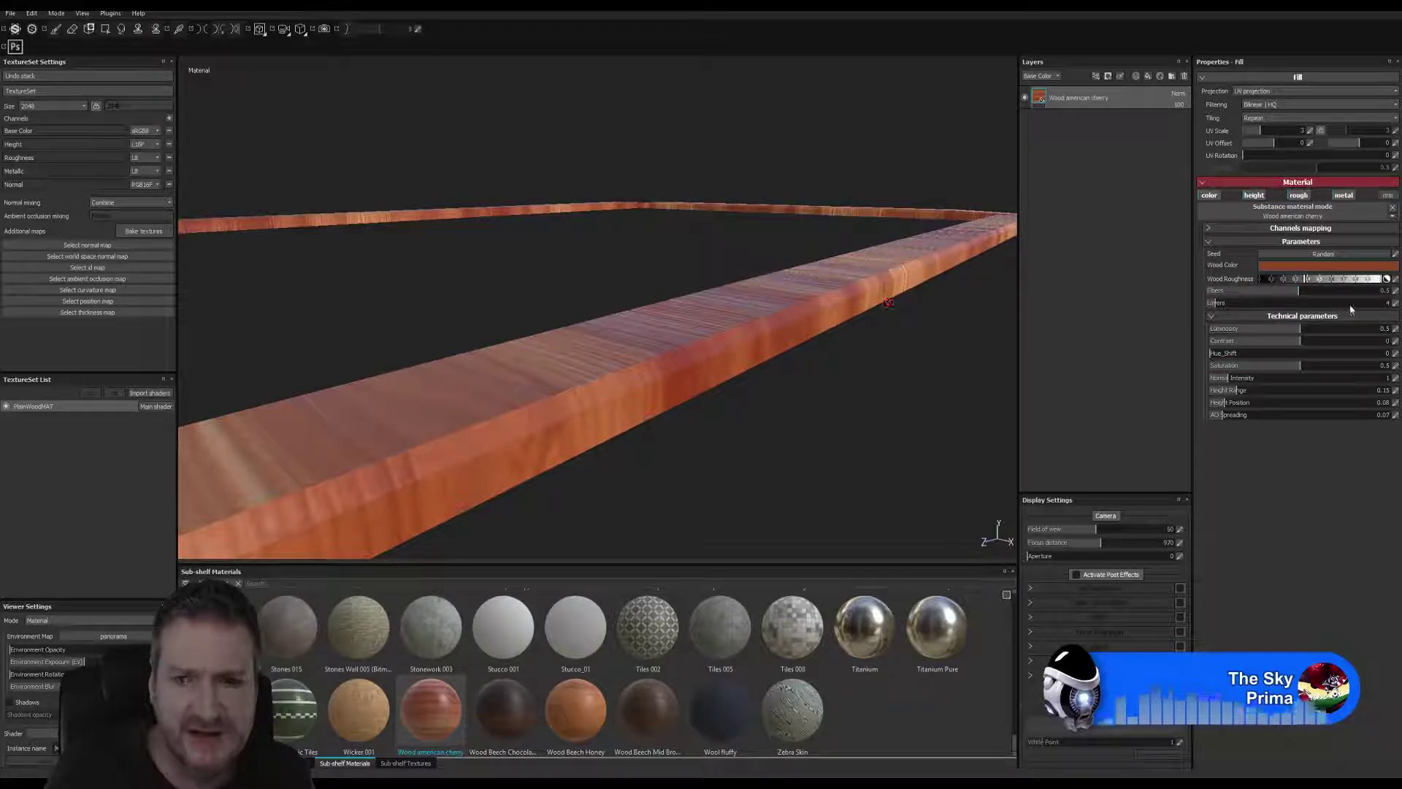
Try a very dark Wood Roughness value on the cherry fill and settle on a medium grey.
{"action": "left_click", "coordinate": [1326, 279]}
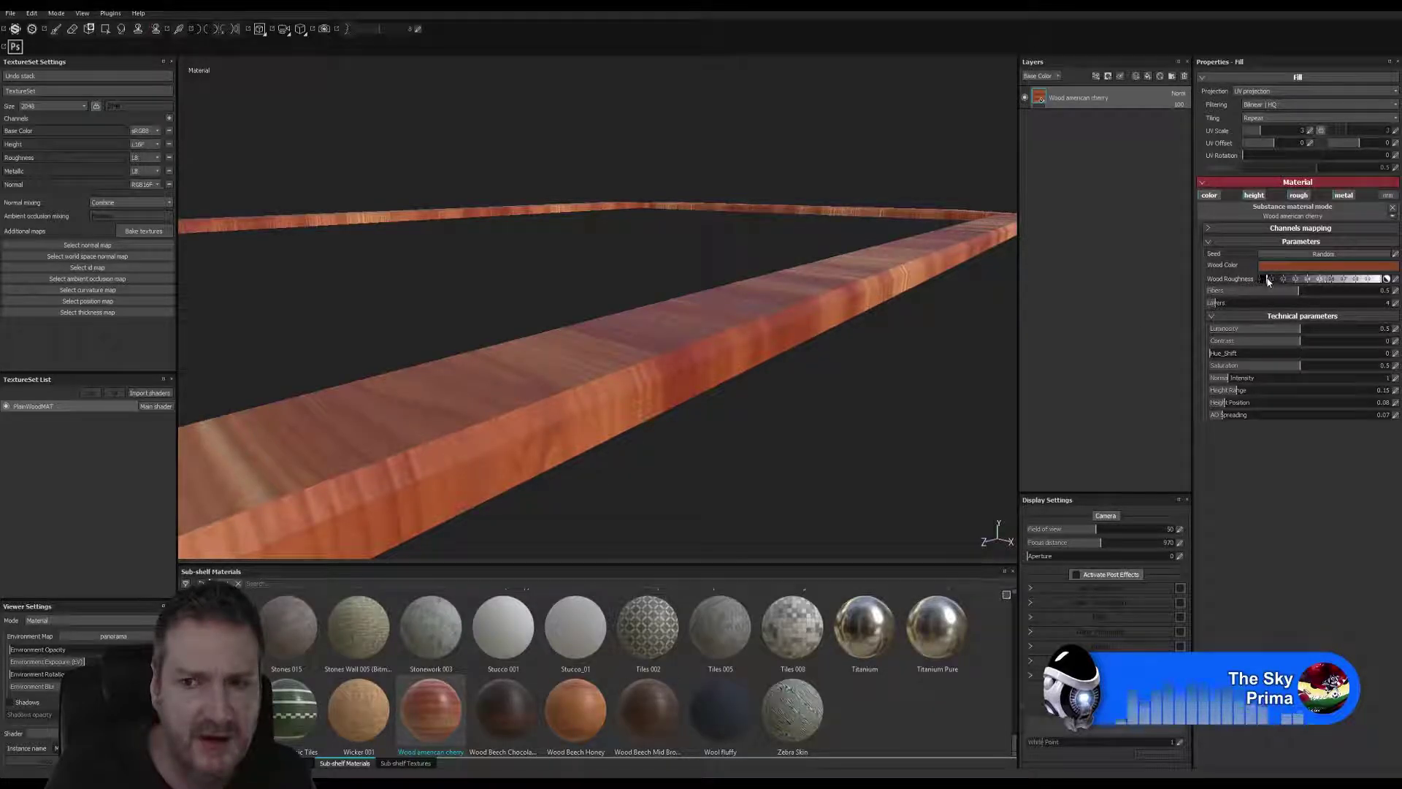
{"action": "left_click", "coordinate": [1267, 281]}
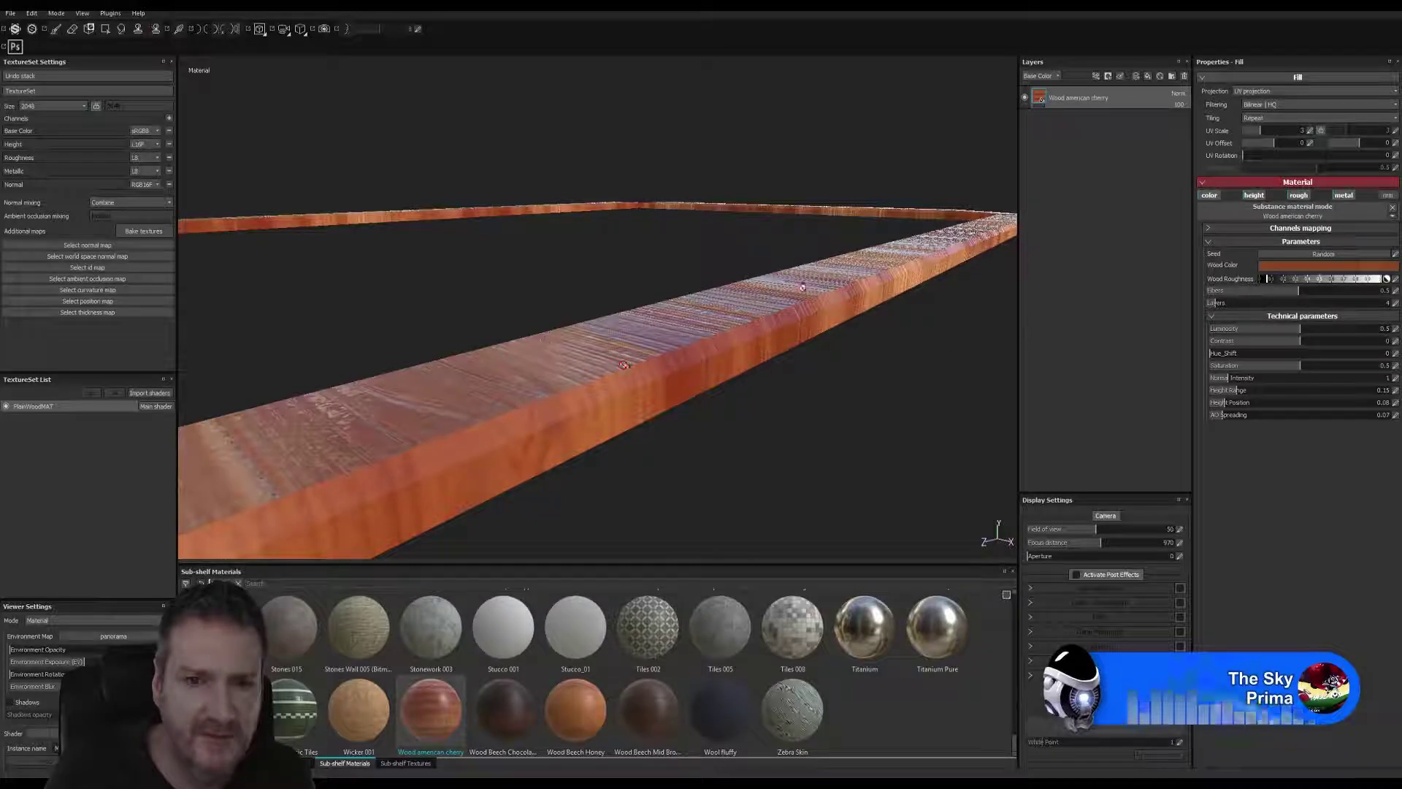
{"action": "left_click", "coordinate": [1335, 279]}
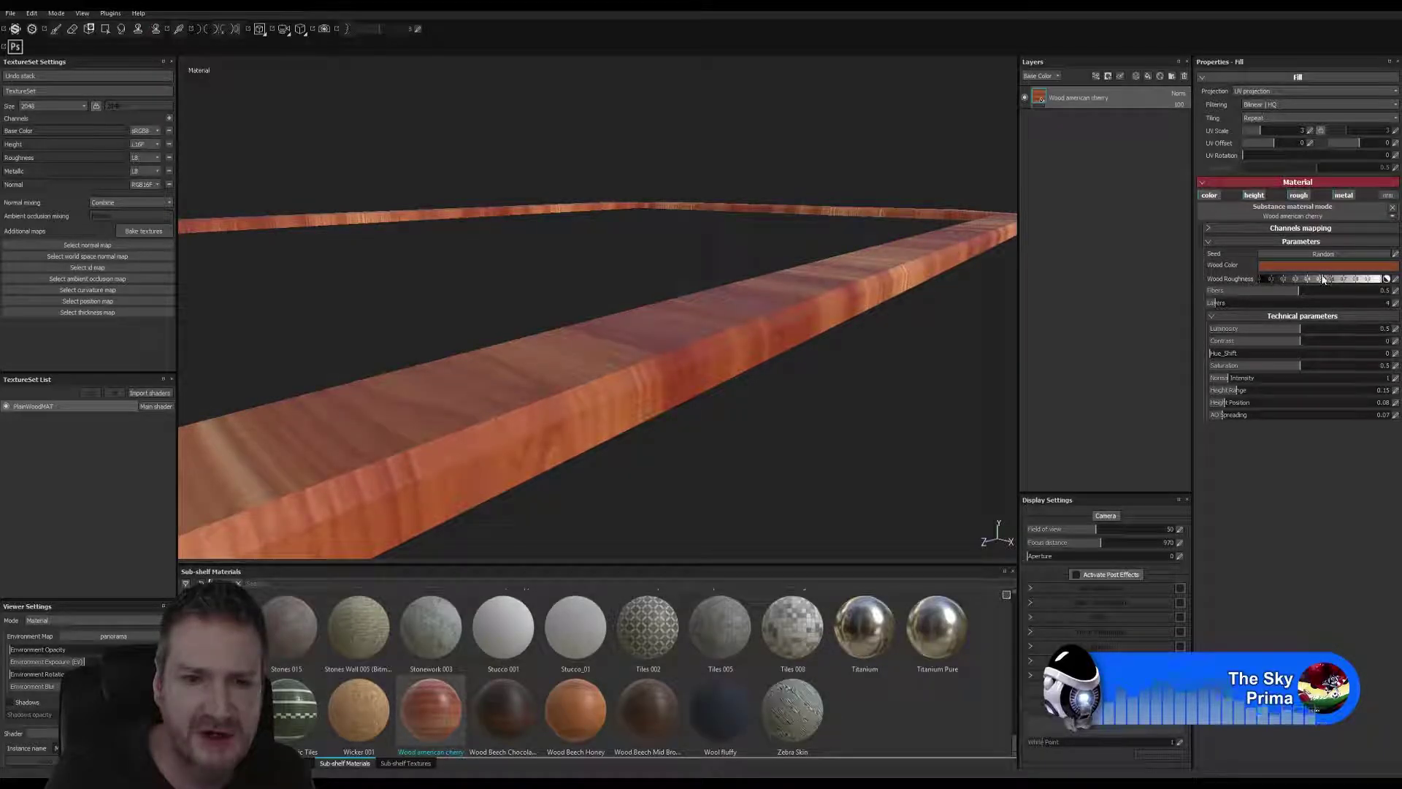
{"action": "left_click_drag", "start_coordinate": [725, 383], "coordinate": [682, 390], "text": "alt"}
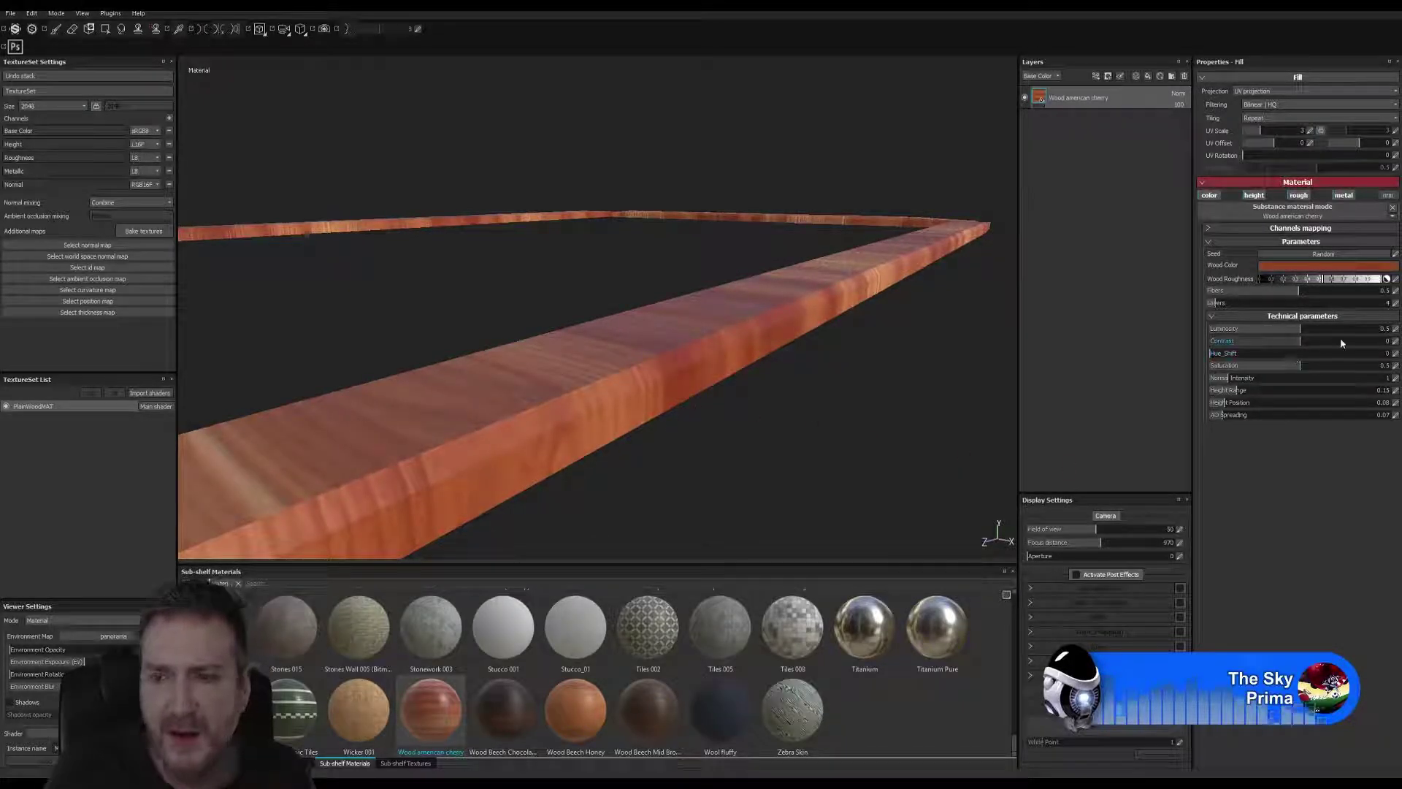
Try low and high Fibers values on the cherry wood and settle on 0.44.
{"action": "scroll", "coordinate": [785, 414], "scroll_direction": "down", "scroll_amount": 3}
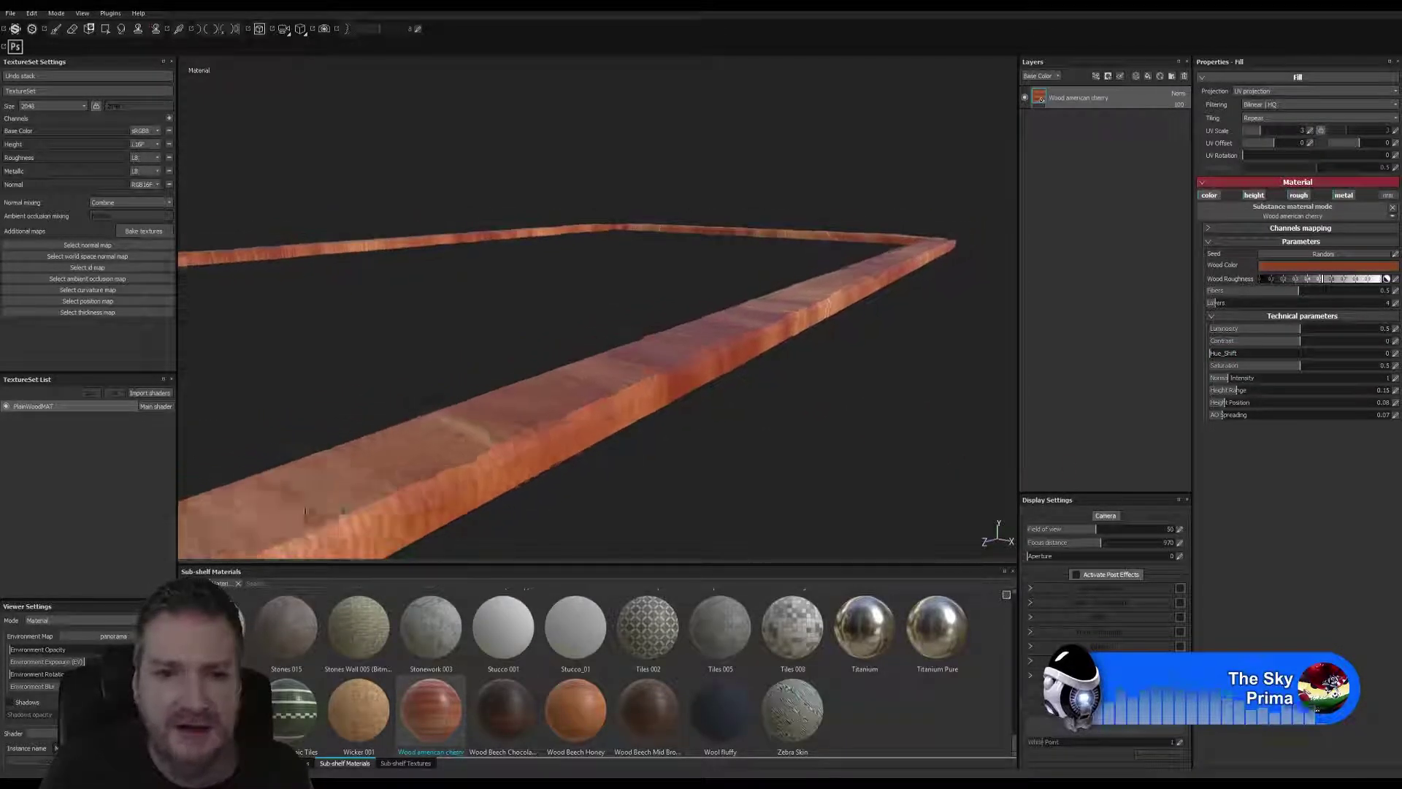
{"action": "left_click_drag", "start_coordinate": [738, 416], "coordinate": [636, 467], "text": "alt"}
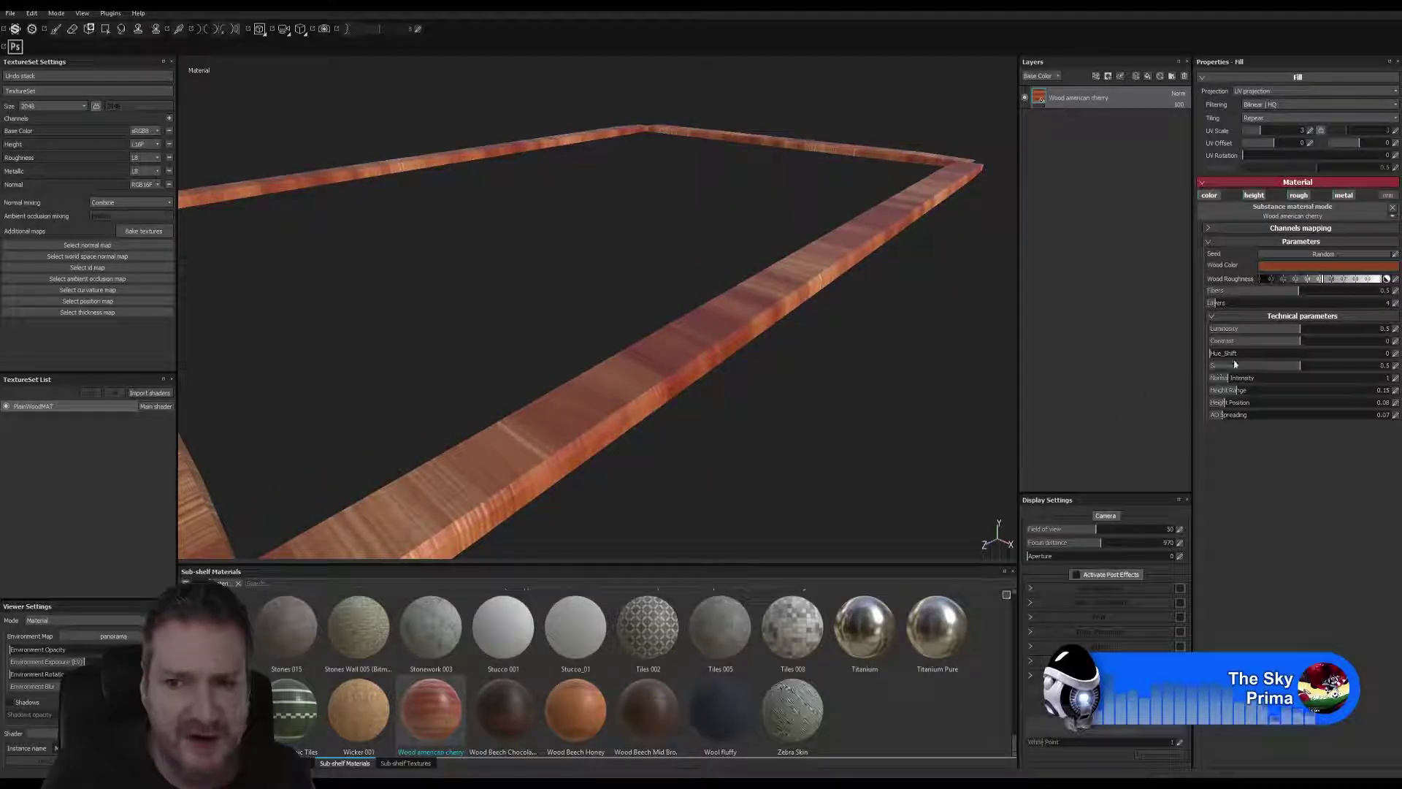
{"action": "left_click", "coordinate": [1255, 294]}
{"action": "left_click", "coordinate": [1230, 290]}
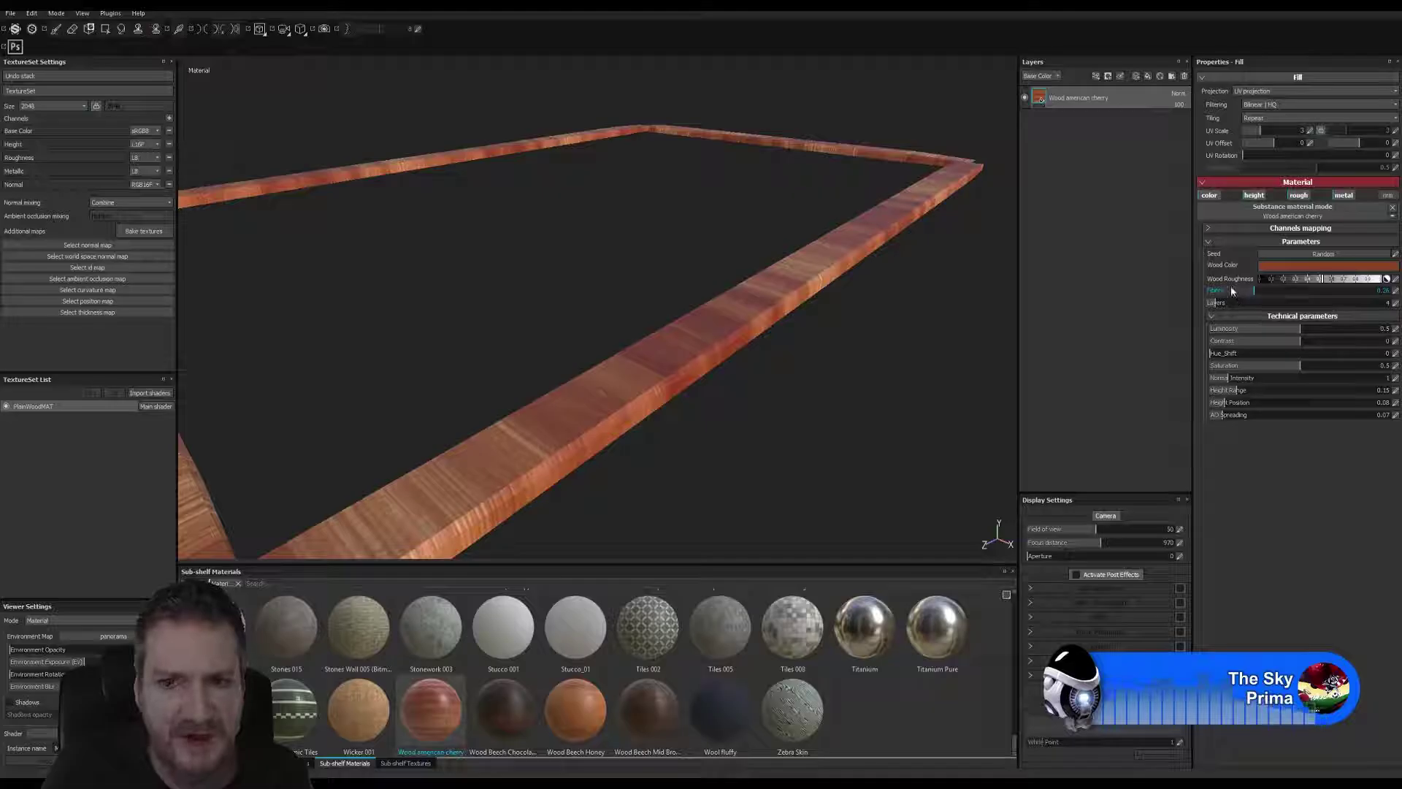
{"action": "left_click", "coordinate": [1332, 290]}
{"action": "left_click", "coordinate": [1286, 290]}
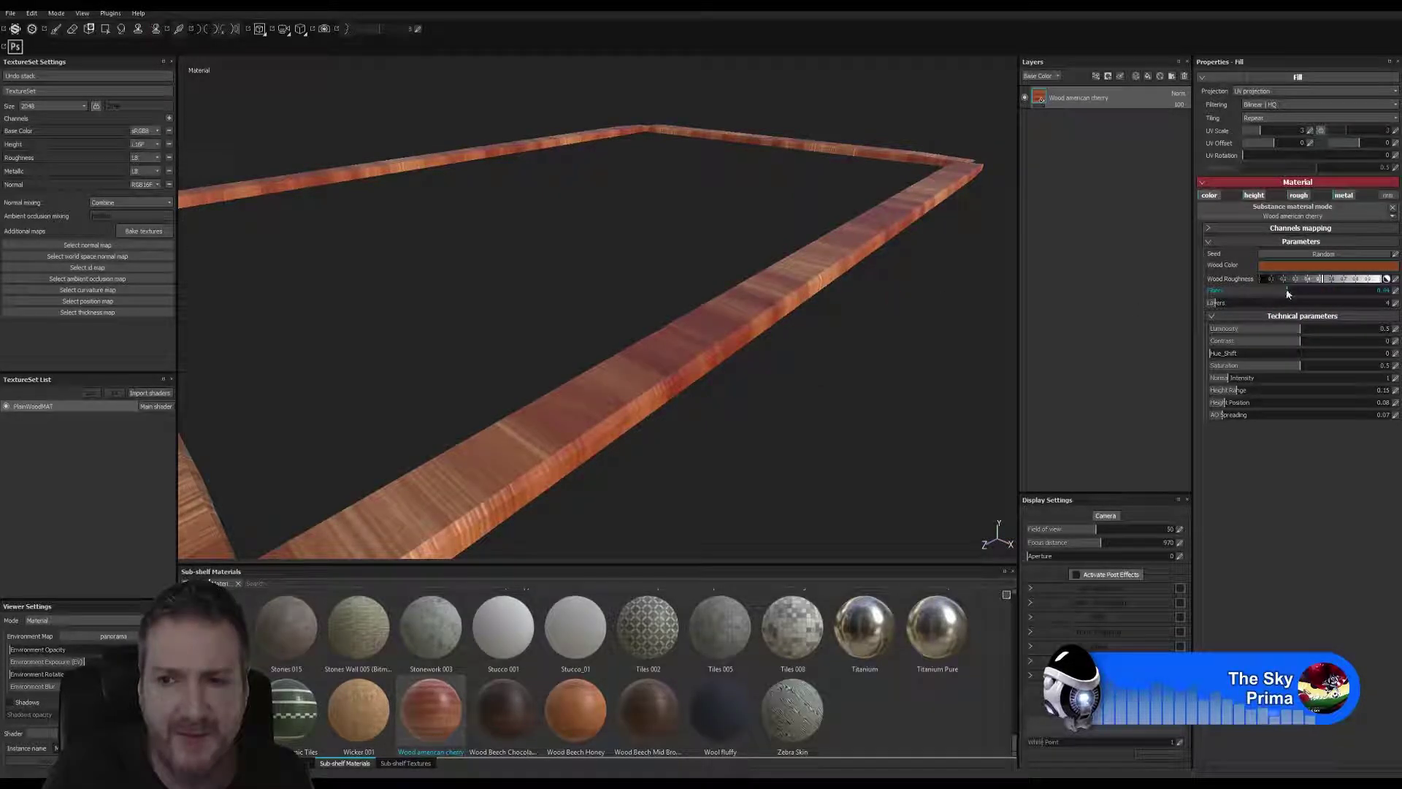
Try higher and lower Layers values on the cherry wood grain and return the setting to 4.
{"action": "left_click", "coordinate": [1234, 303]}
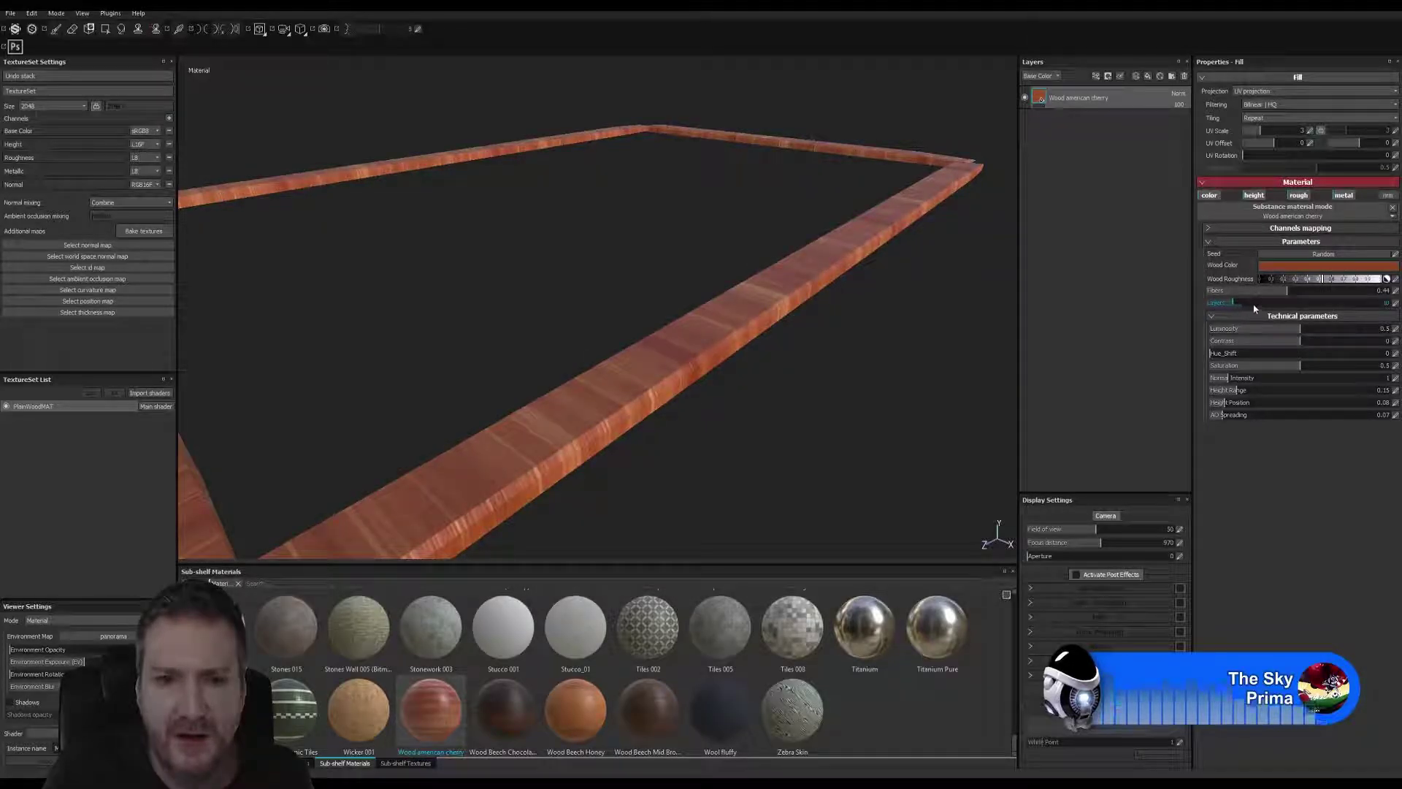
{"action": "left_click", "coordinate": [1259, 303]}
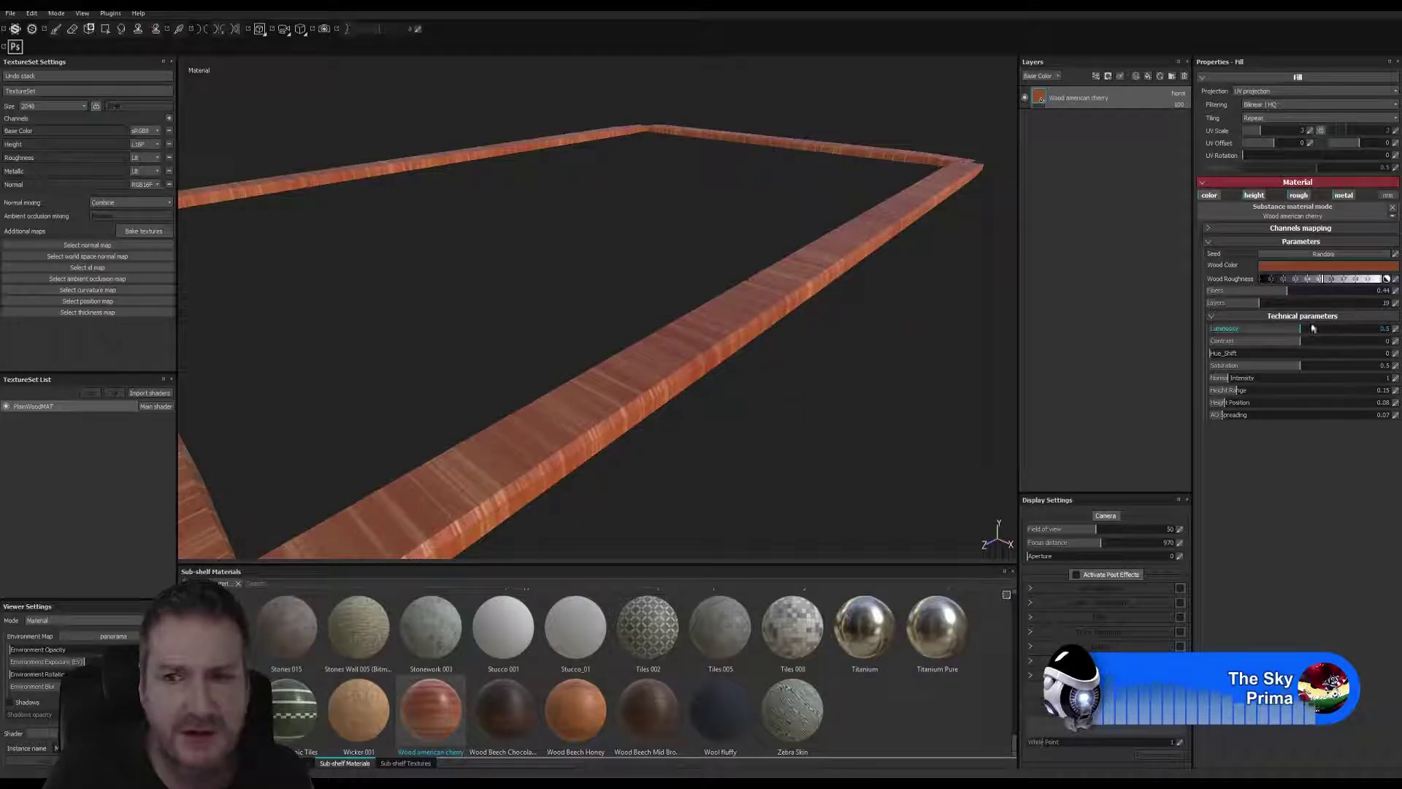
{"action": "left_click", "coordinate": [1288, 303]}
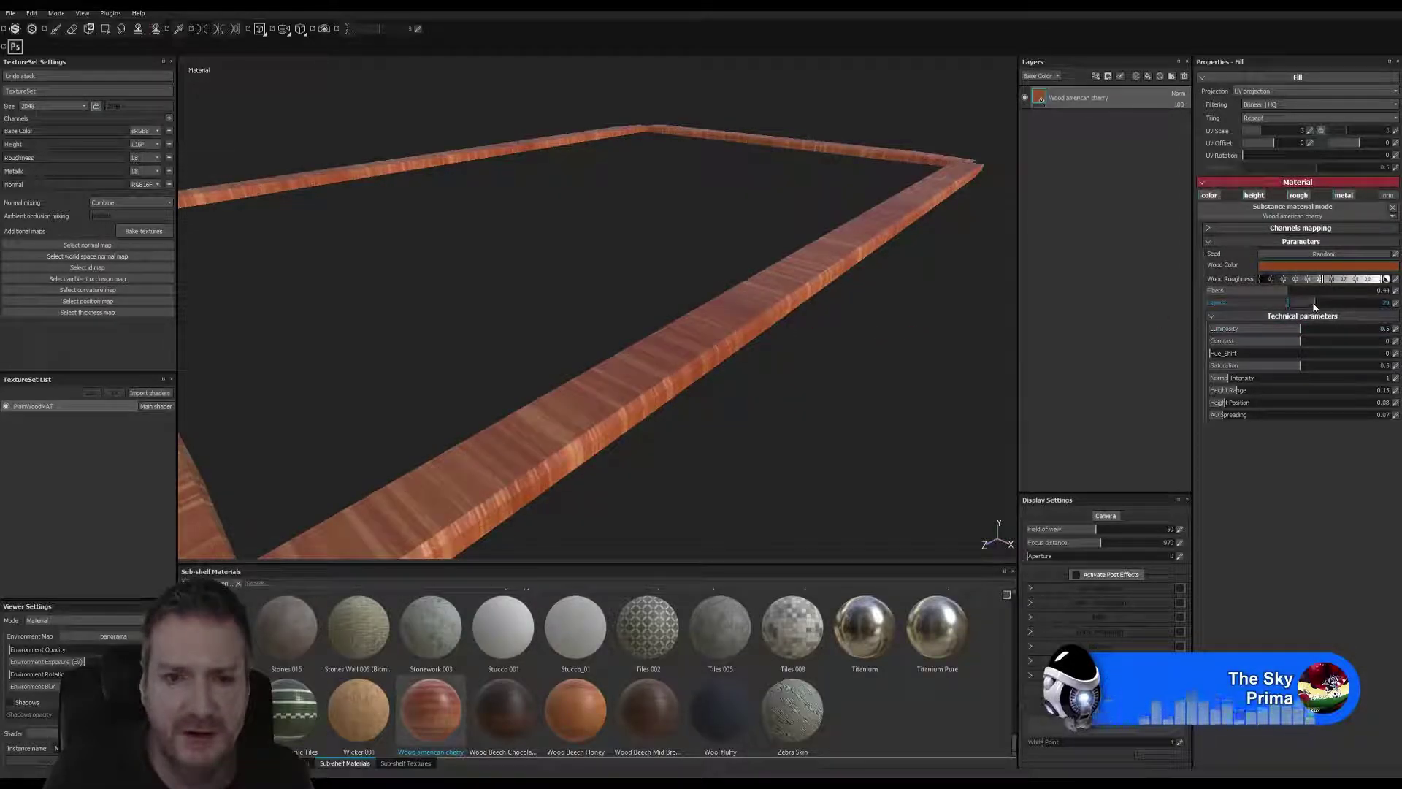
{"action": "left_click", "coordinate": [1314, 303]}
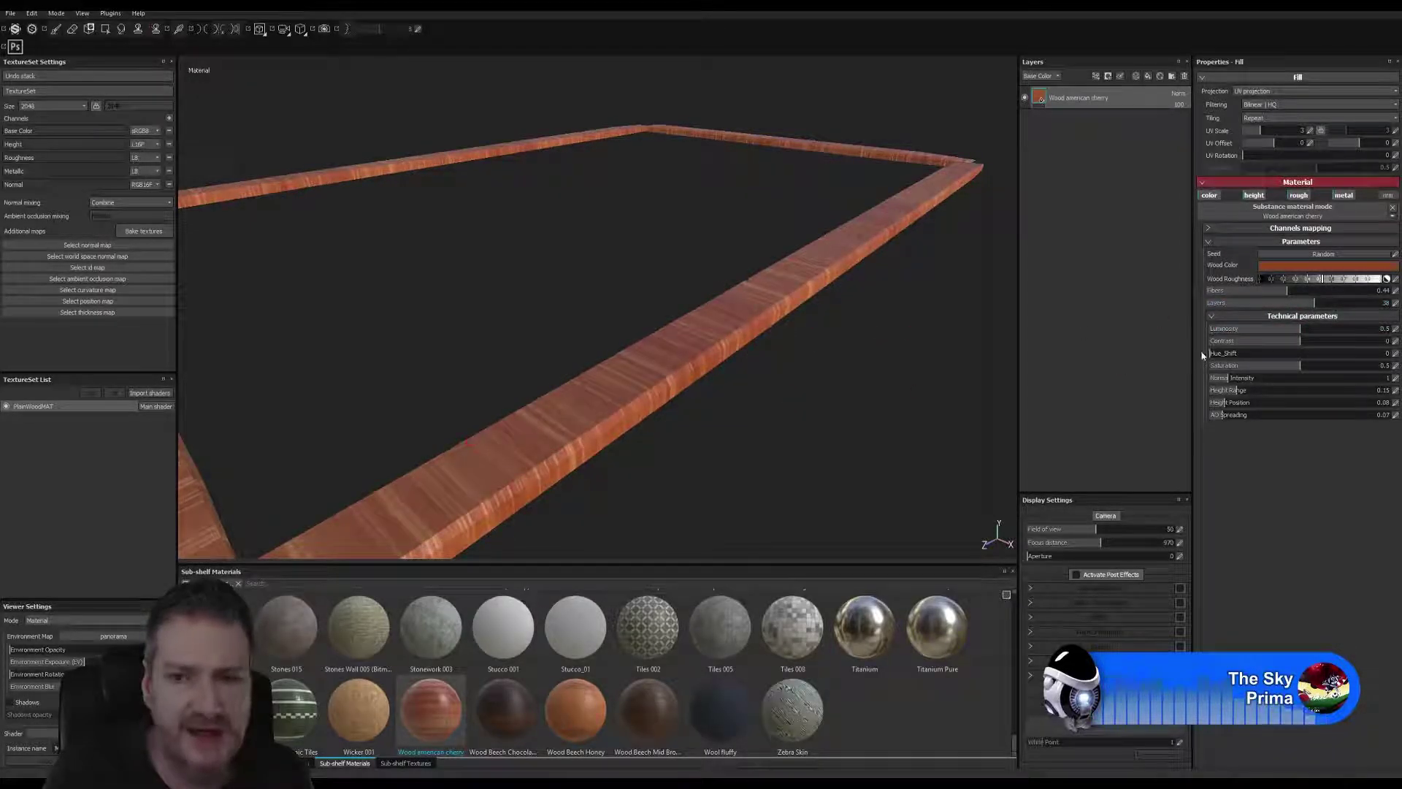
{"action": "left_click", "coordinate": [1217, 305]}
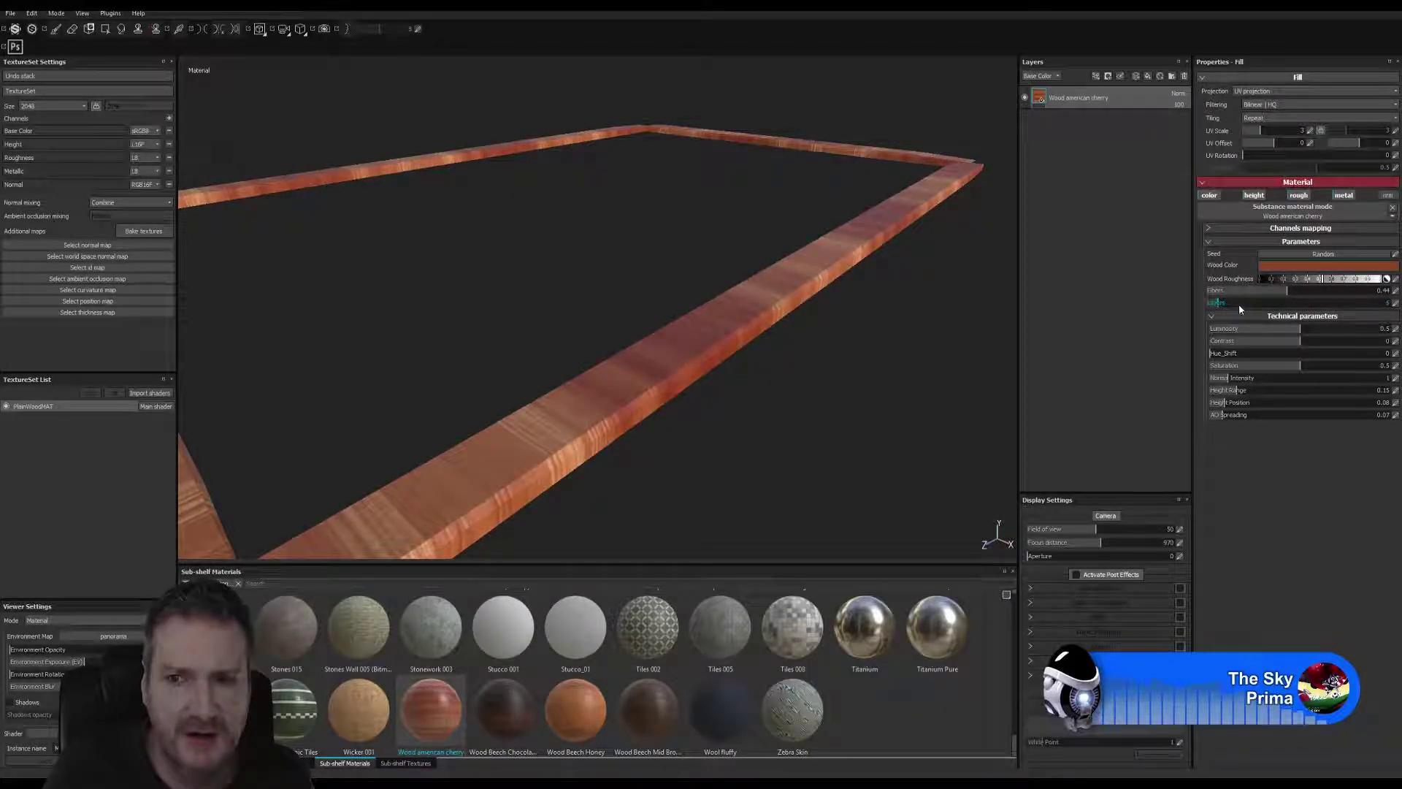
{"action": "left_click", "coordinate": [1238, 305]}
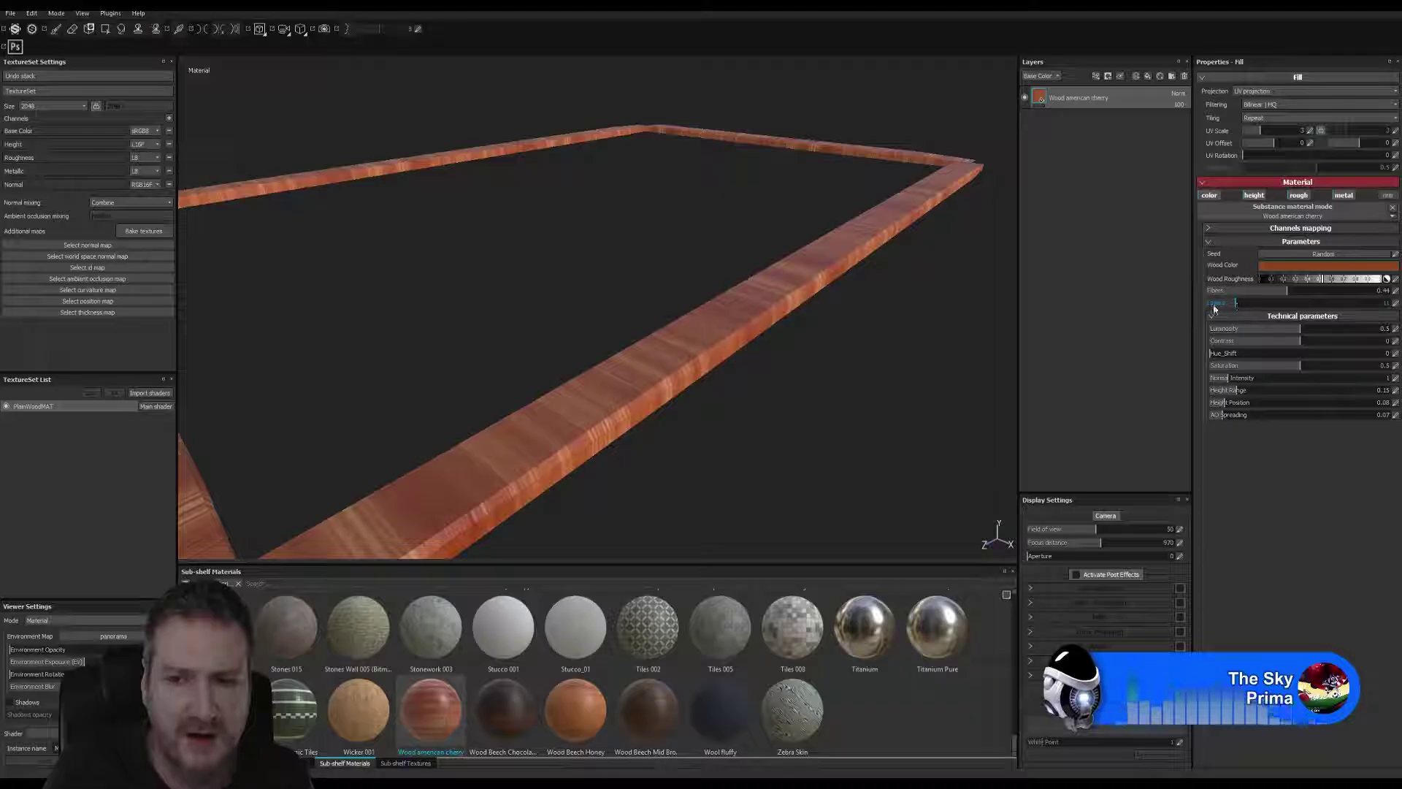
{"action": "left_click", "coordinate": [1212, 304]}
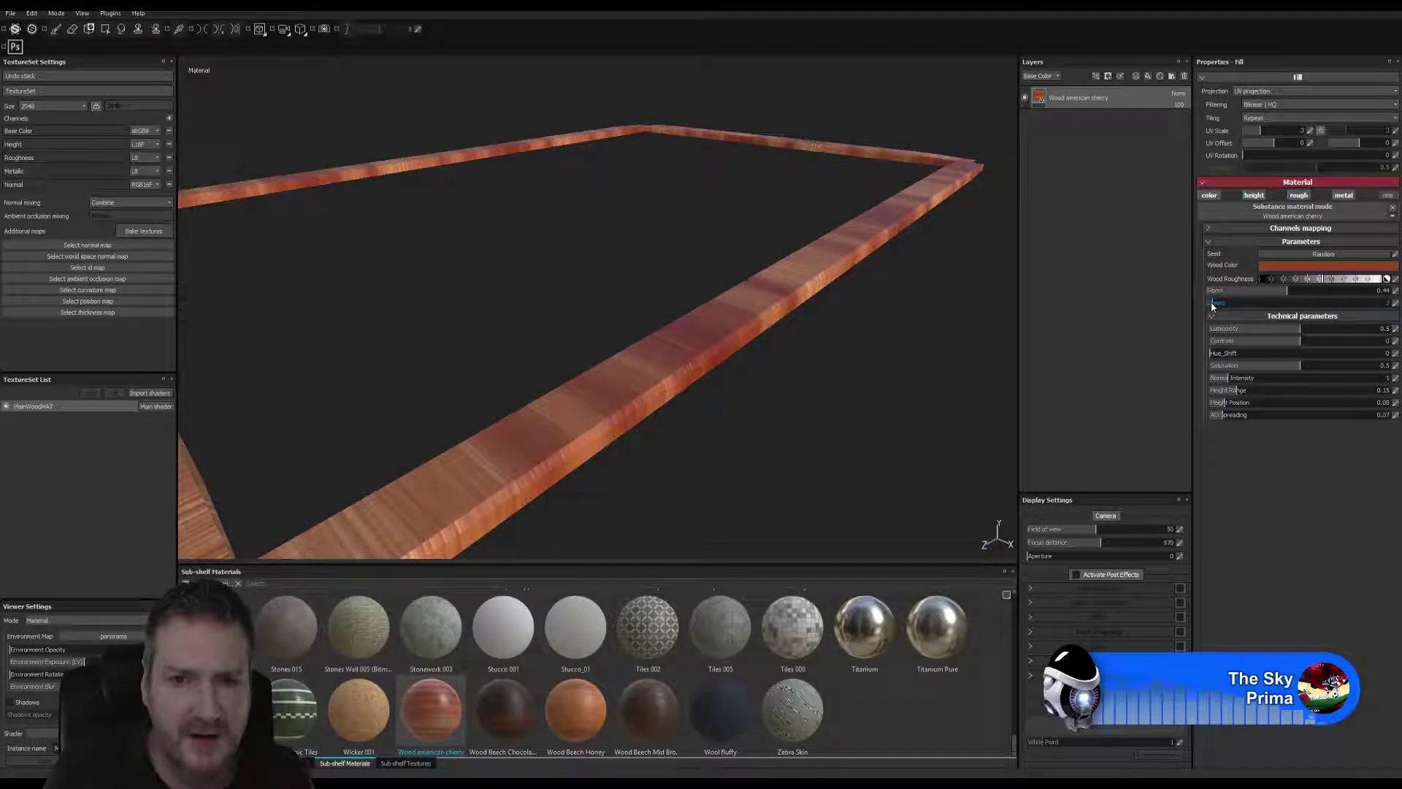
{"action": "left_click", "coordinate": [1213, 303]}
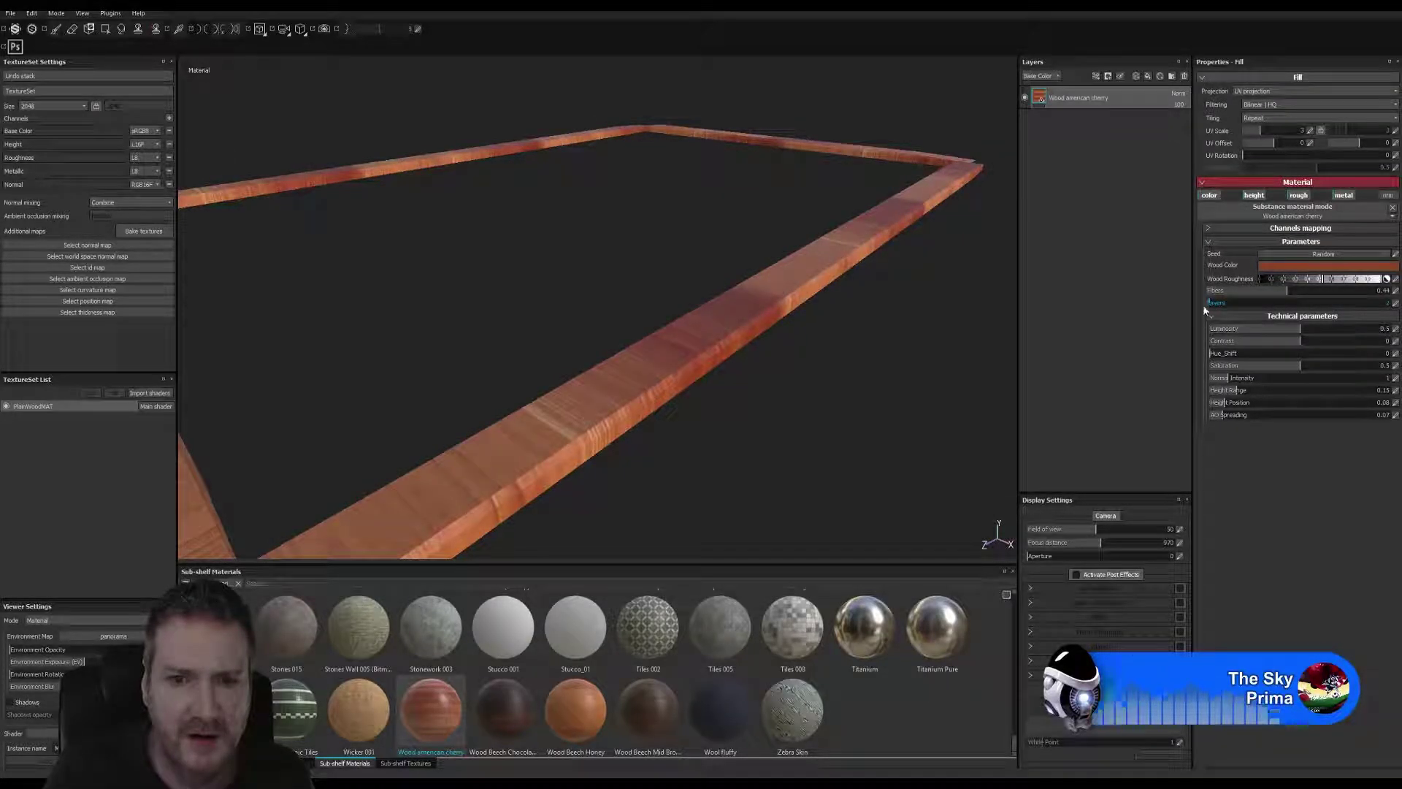
{"action": "left_click_drag", "start_coordinate": [818, 407], "coordinate": [859, 440], "text": "alt"}
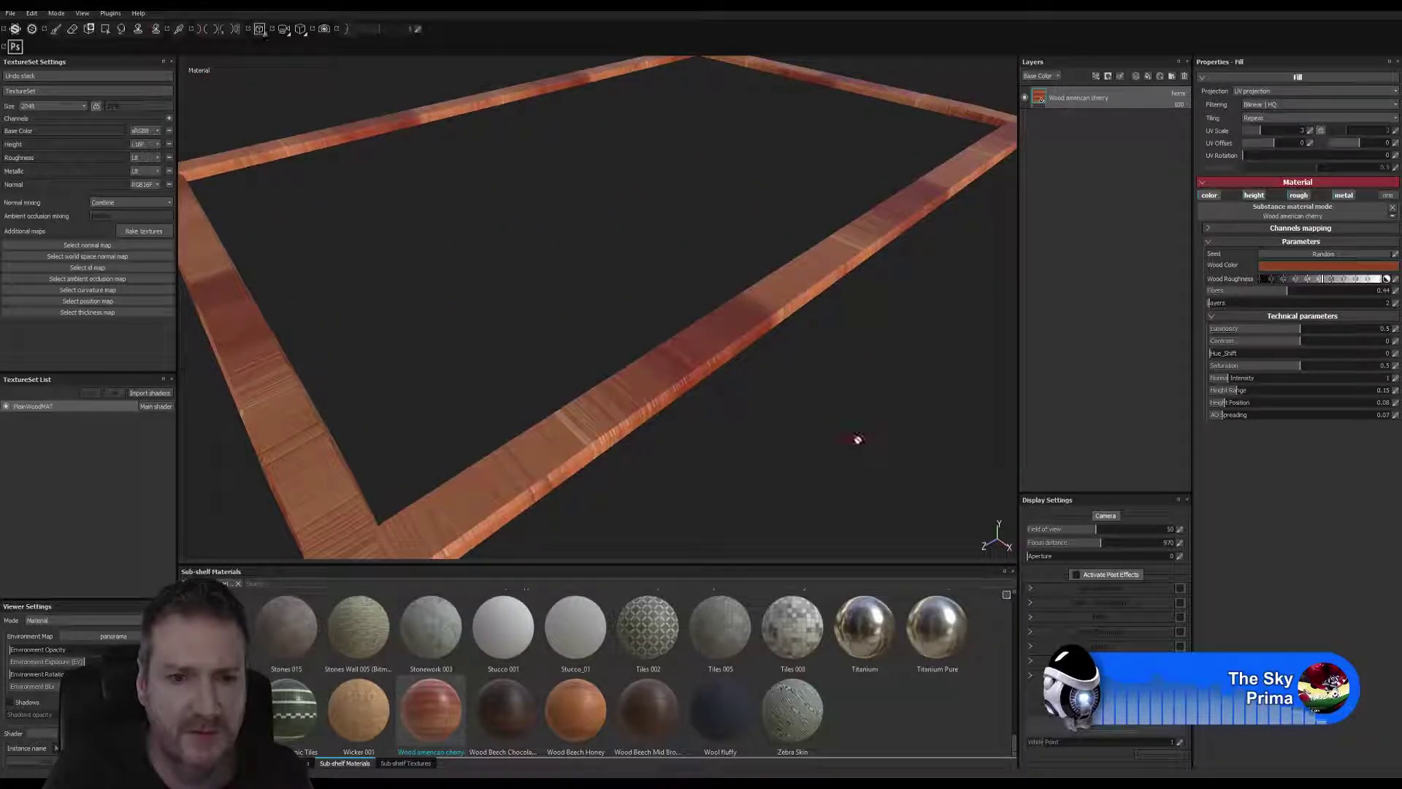
{"action": "left_click", "coordinate": [1216, 304]}
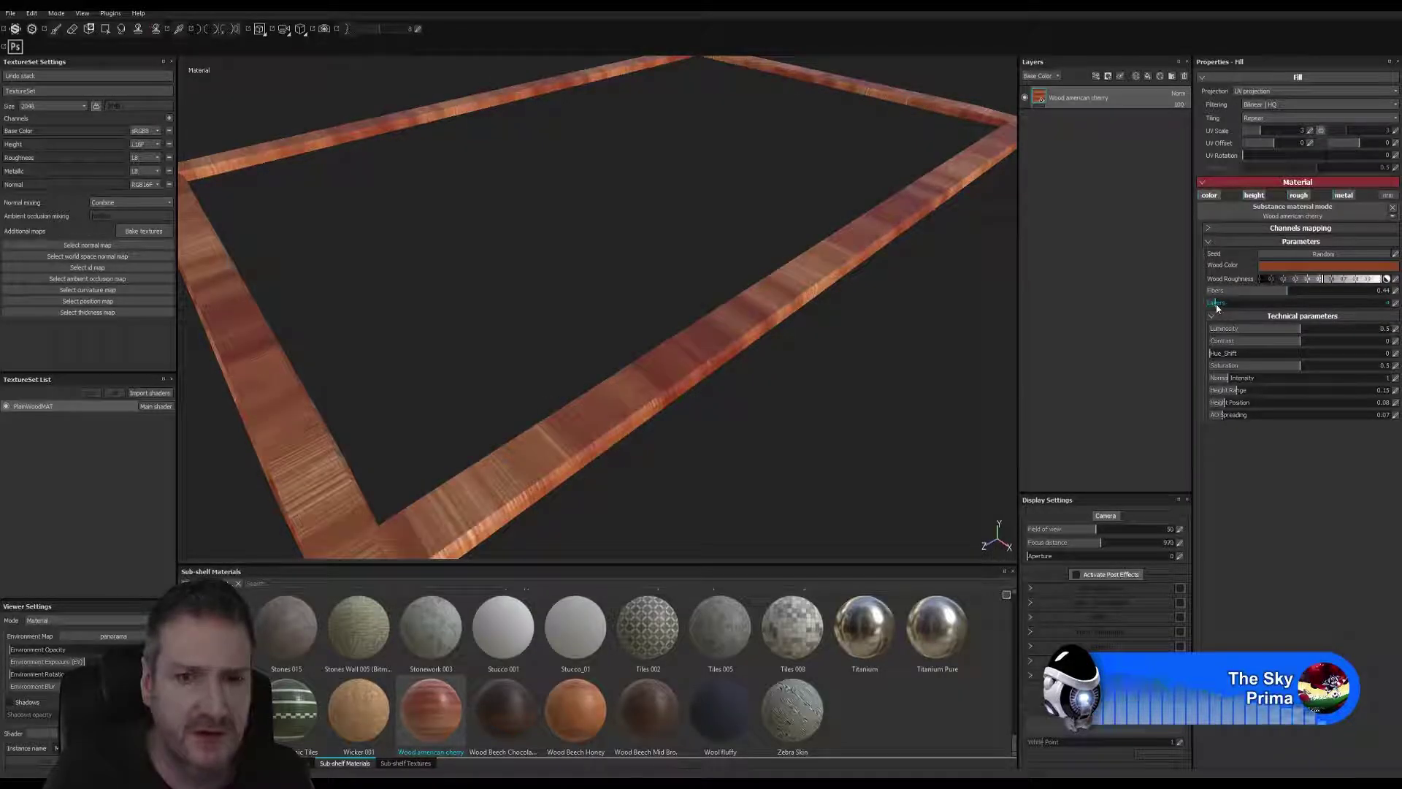
{"action": "left_click_drag", "start_coordinate": [769, 406], "coordinate": [782, 366], "text": "alt"}
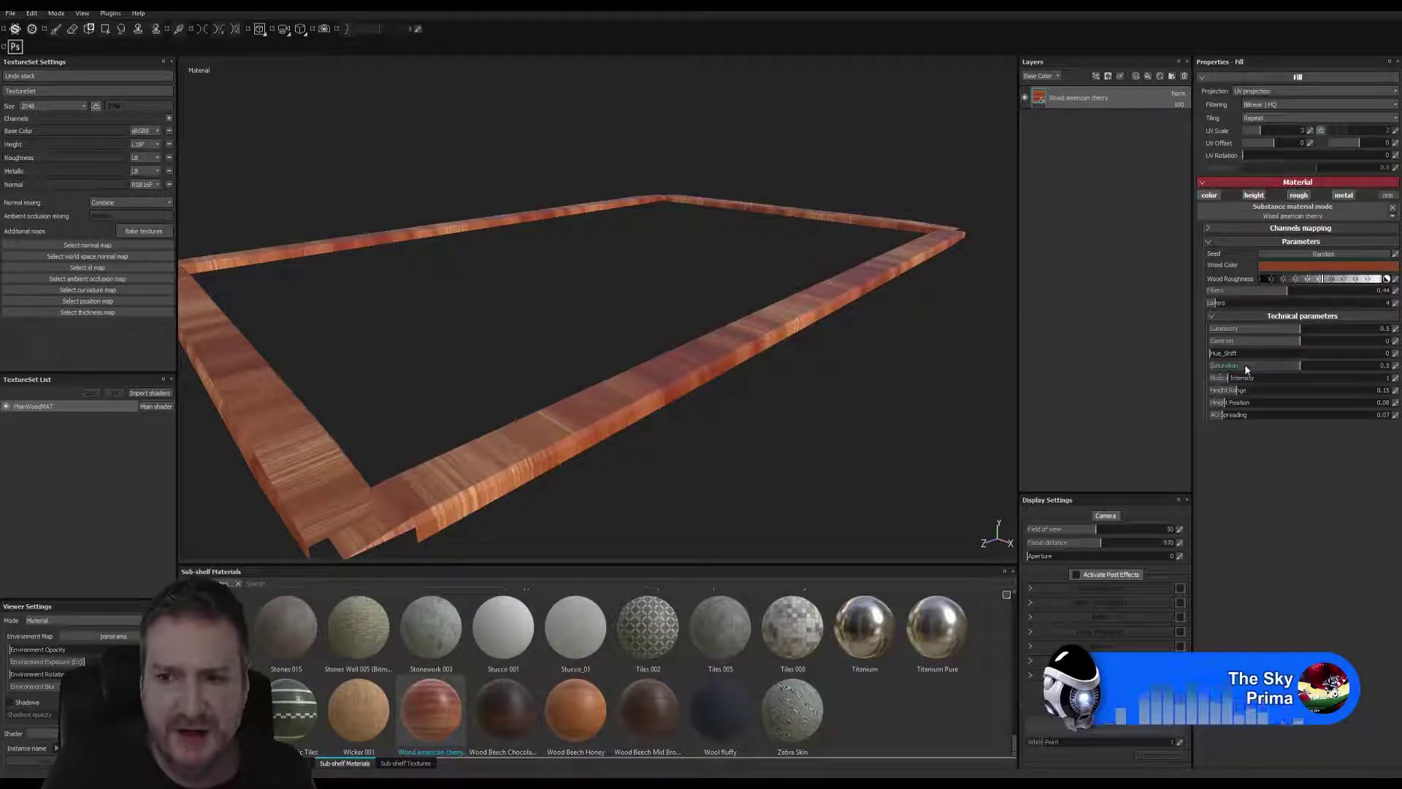
Darken the cherry wood slightly by setting its Luminosity to 0.47, checking the handrail's look.
{"action": "left_click", "coordinate": [1284, 330]}
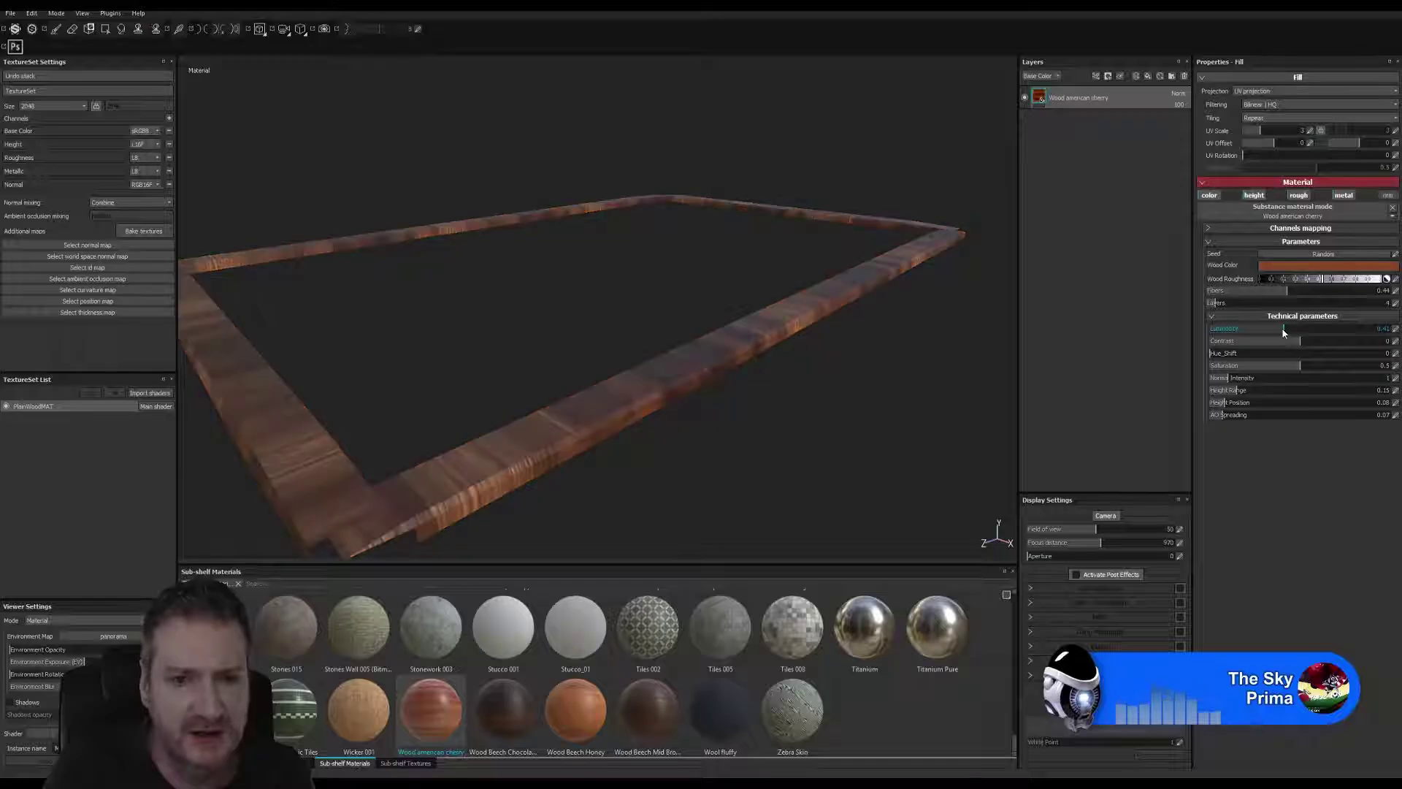
{"action": "mouse_move", "coordinate": [794, 404]}
{"action": "left_mouse_down", "text": "alt"}
{"action": "mouse_move", "coordinate": [800, 342]}
{"action": "mouse_move", "coordinate": [804, 397]}
{"action": "left_mouse_up", "text": "alt"}
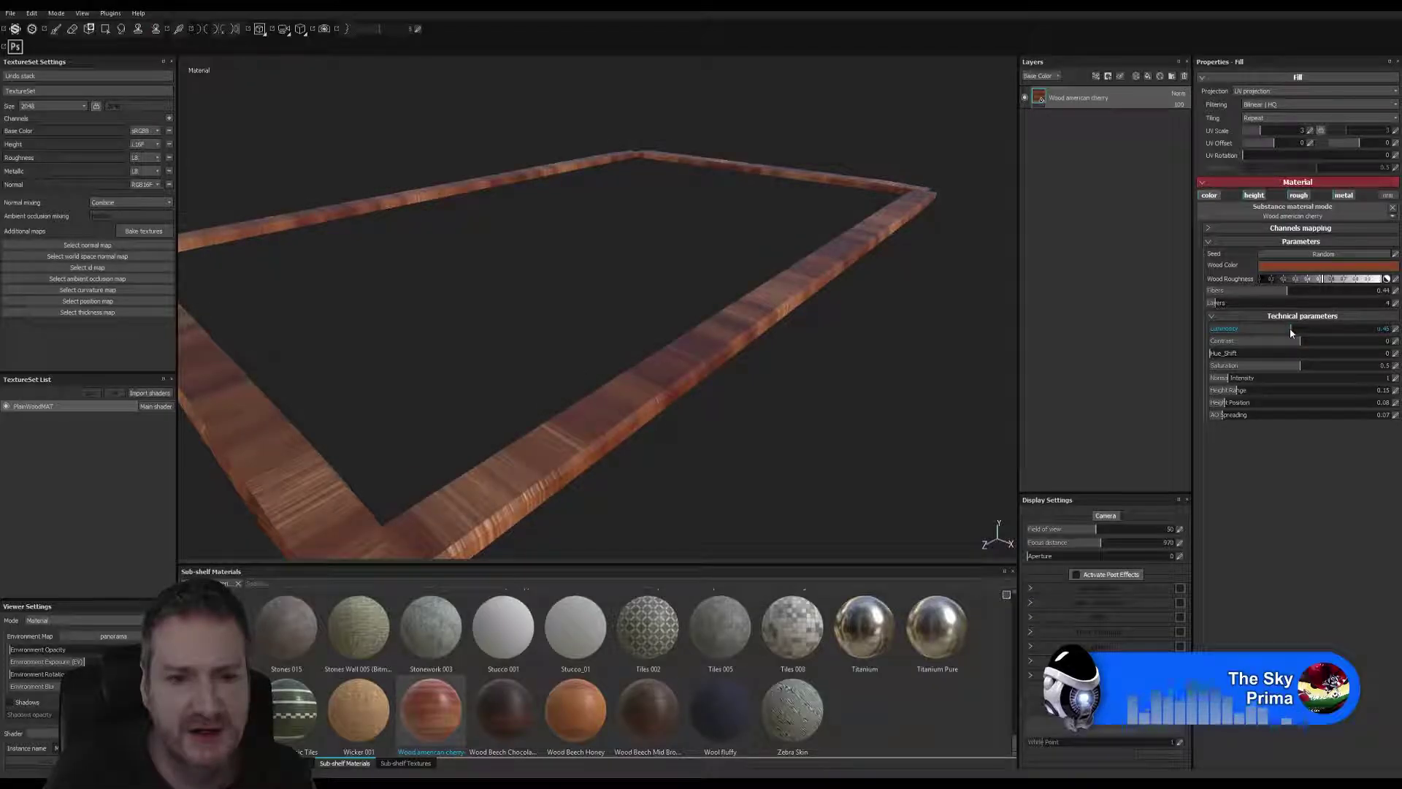
{"action": "left_click", "coordinate": [1307, 334]}
{"action": "left_click", "coordinate": [1299, 333]}
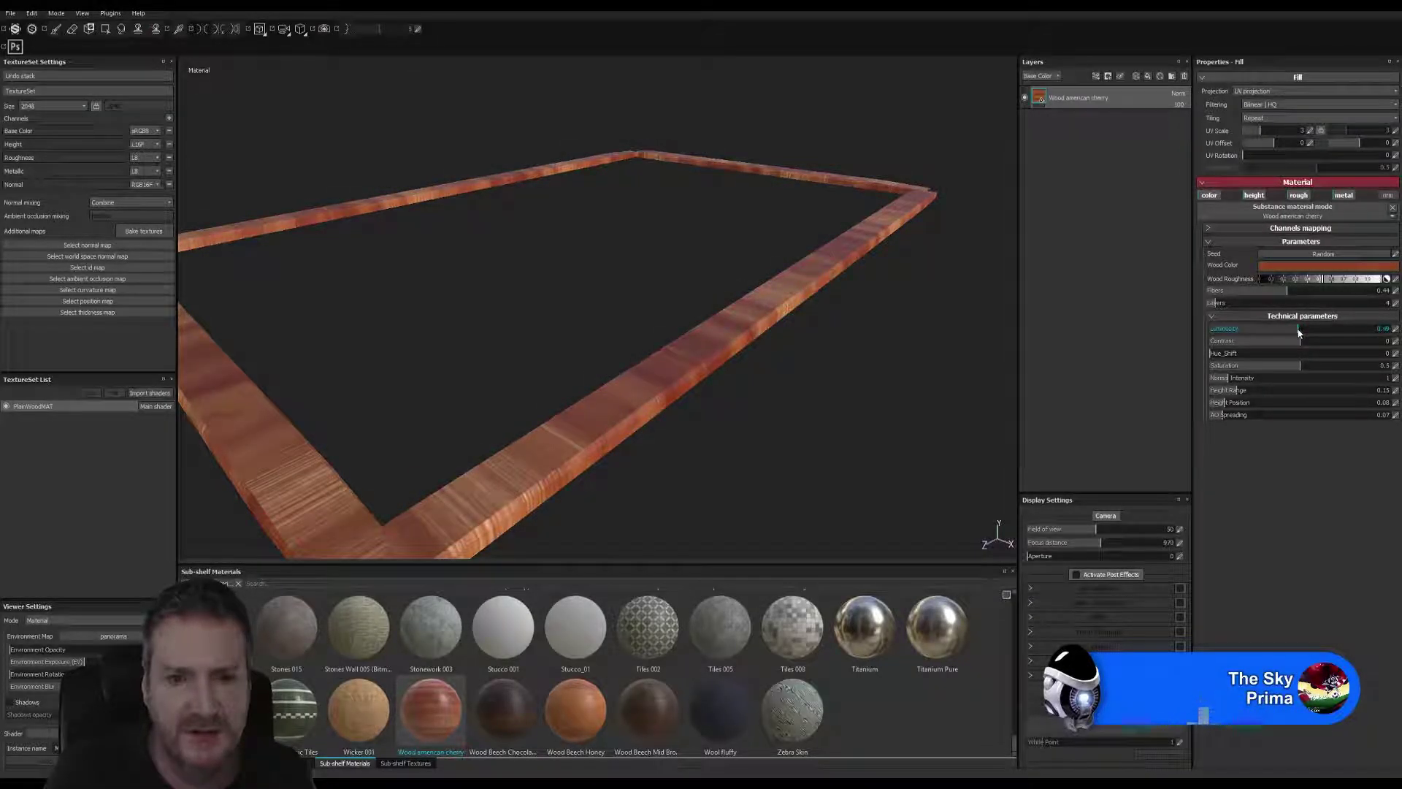
{"action": "left_click", "coordinate": [1295, 333]}
{"action": "left_click_drag", "start_coordinate": [961, 409], "coordinate": [794, 404], "text": "alt"}
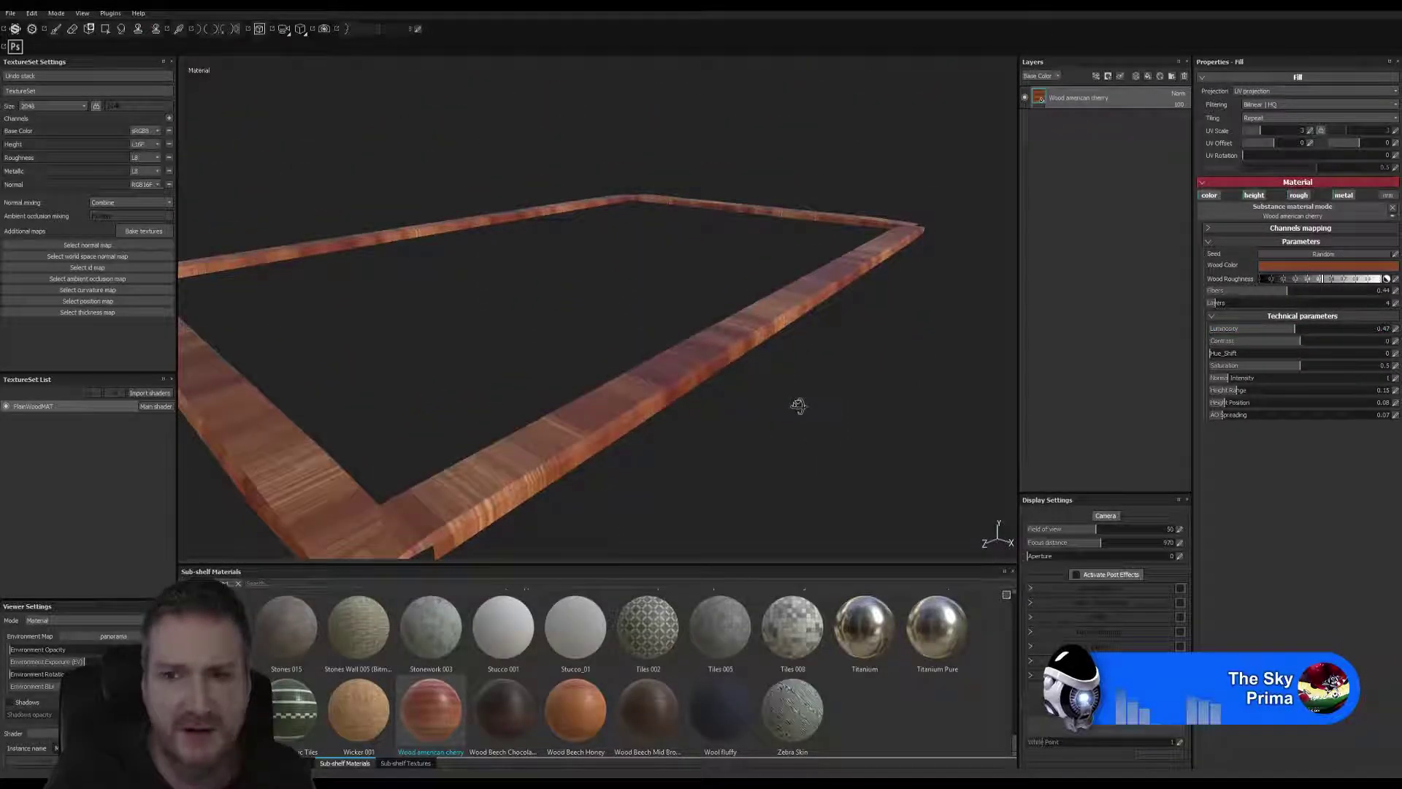
Adjust the cherry wood's Contrast to -0.01 and check the handrail.
{"action": "mouse_move", "coordinate": [1297, 345]}
{"action": "left_mouse_down"}
{"action": "mouse_move", "coordinate": [1274, 343]}
{"action": "mouse_move", "coordinate": [1303, 342]}
{"action": "left_mouse_up"}
{"action": "left_click", "coordinate": [1303, 340]}
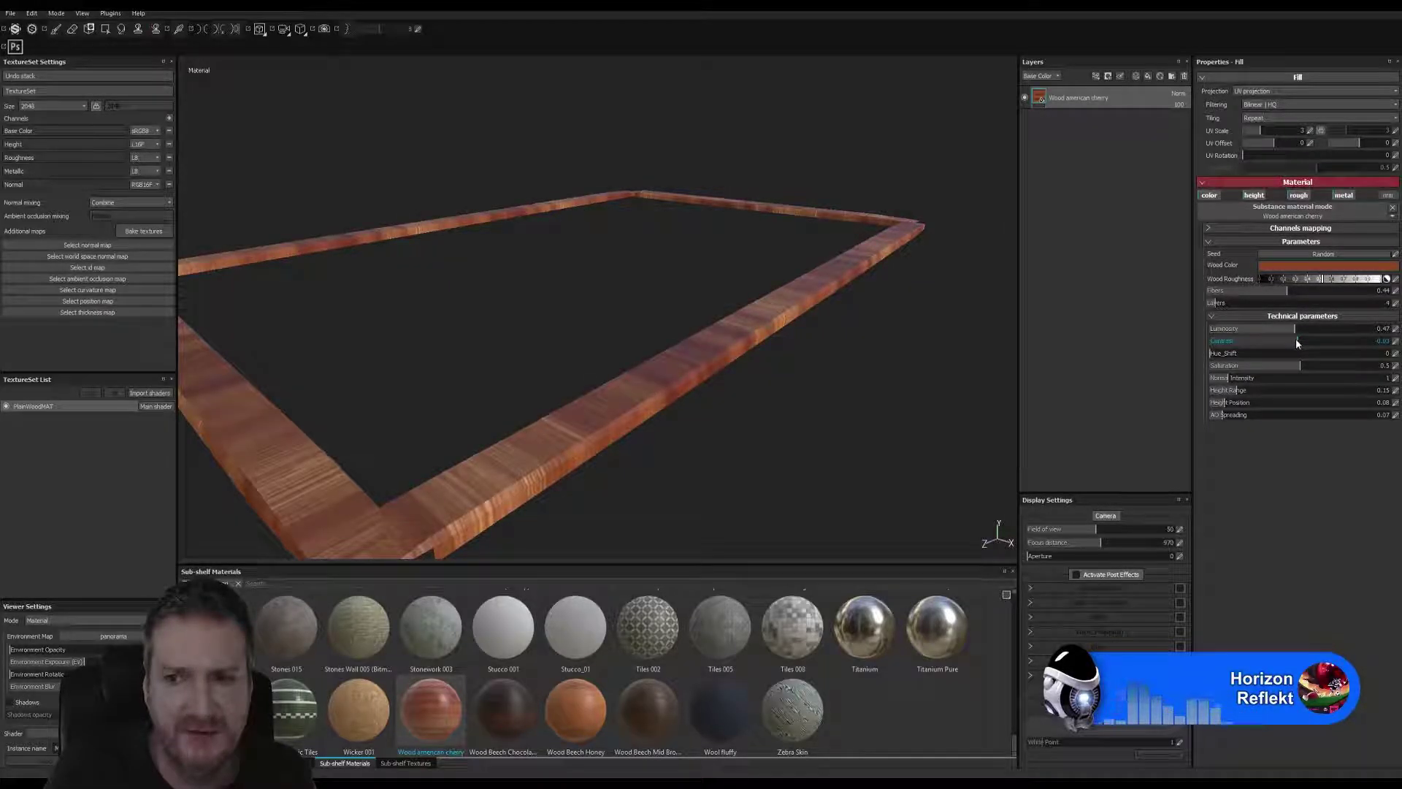
{"action": "left_click", "coordinate": [1296, 341]}
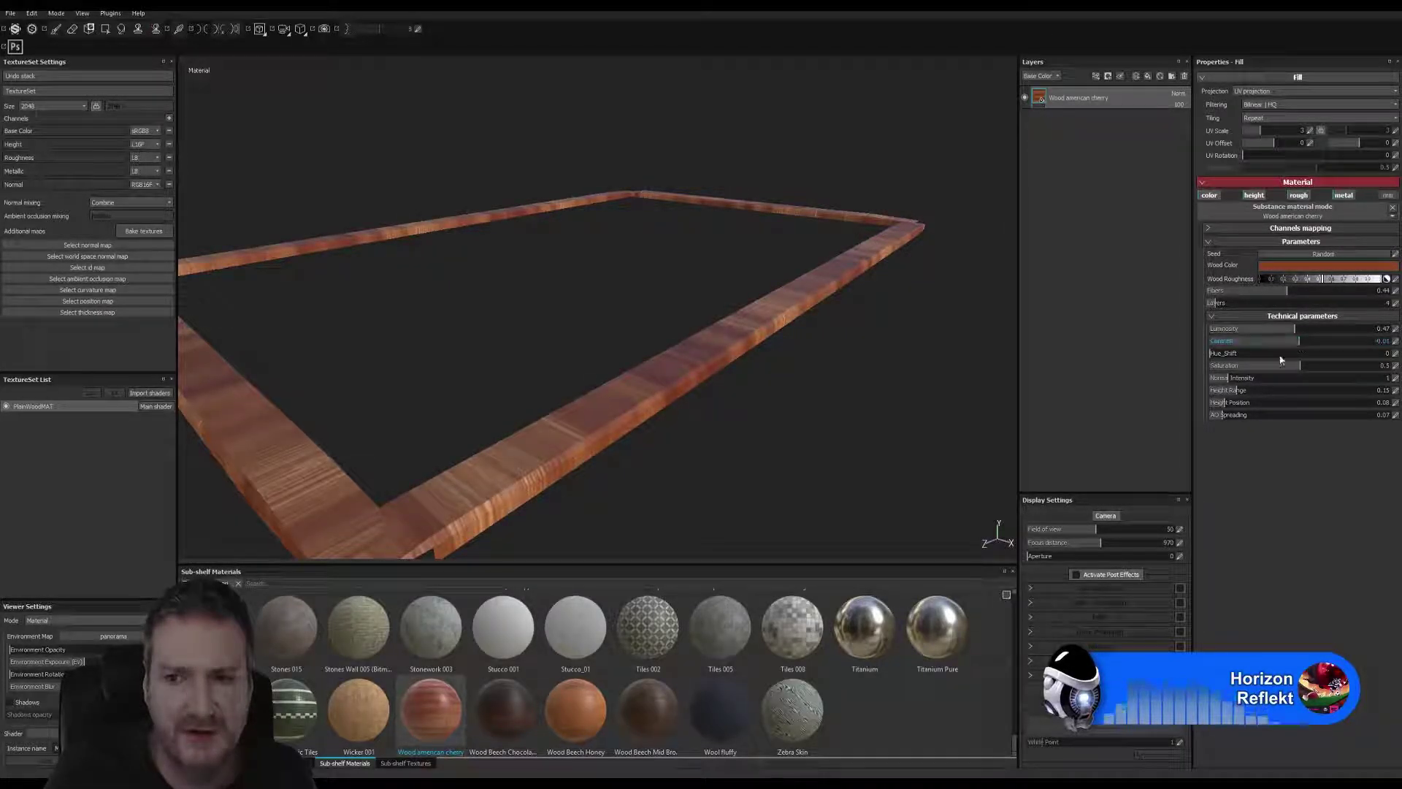
{"action": "left_click_drag", "start_coordinate": [880, 412], "coordinate": [839, 395], "text": "alt"}
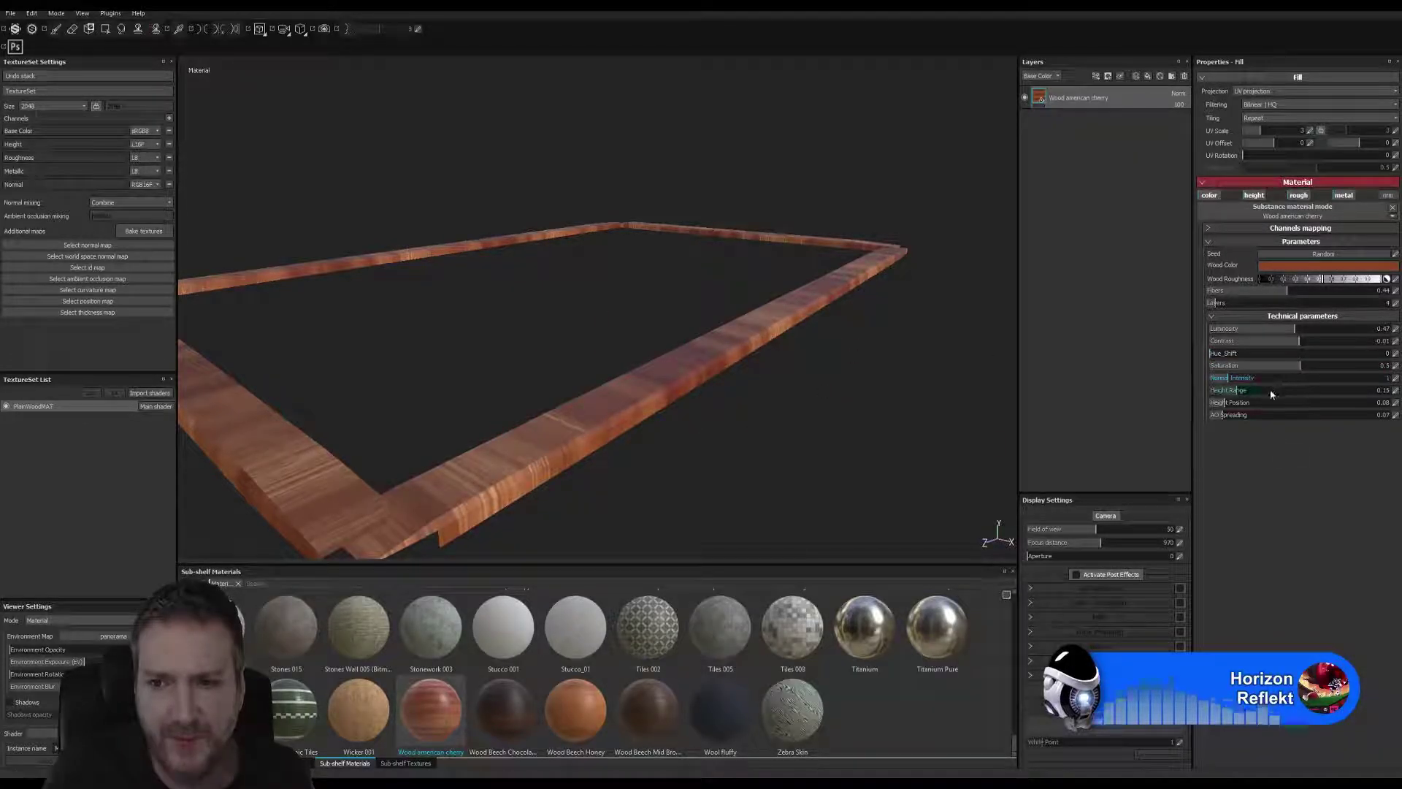
Raise the wood's Normal Intensity to about 2.3 and check the grain relief along the handrail.
{"action": "left_click_drag", "start_coordinate": [760, 401], "coordinate": [691, 398], "text": "alt"}
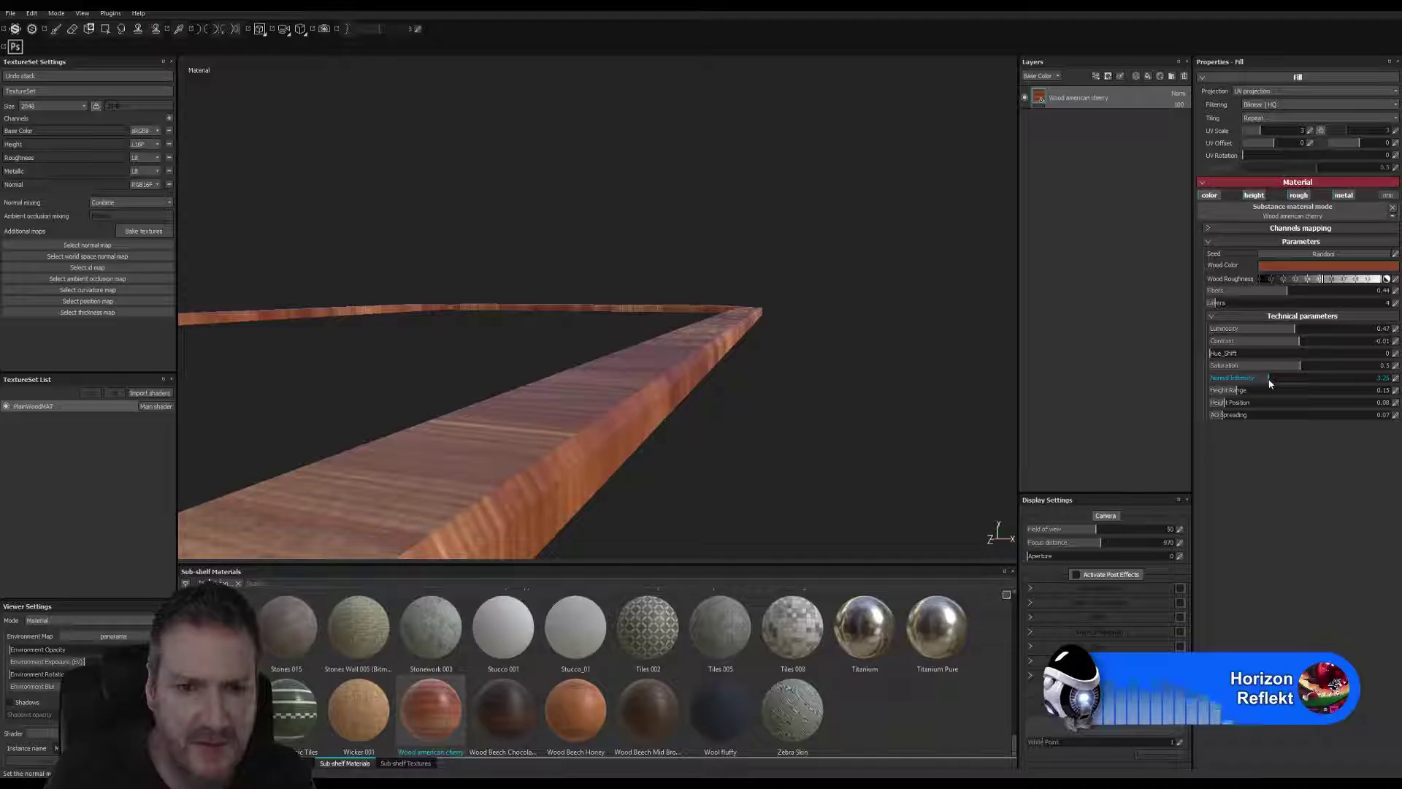
{"action": "left_click_drag", "start_coordinate": [1254, 384], "coordinate": [1250, 384]}
{"action": "left_click_drag", "start_coordinate": [691, 401], "coordinate": [637, 436], "text": "alt"}
{"action": "right_click_drag", "start_coordinate": [637, 436], "coordinate": [553, 463], "text": "alt"}
{"action": "left_click_drag", "start_coordinate": [553, 464], "coordinate": [656, 499], "text": "alt"}
Try a UV scale of 10 on the cherry wood fill.
{"action": "left_click_drag", "start_coordinate": [783, 435], "coordinate": [814, 435], "text": "alt"}
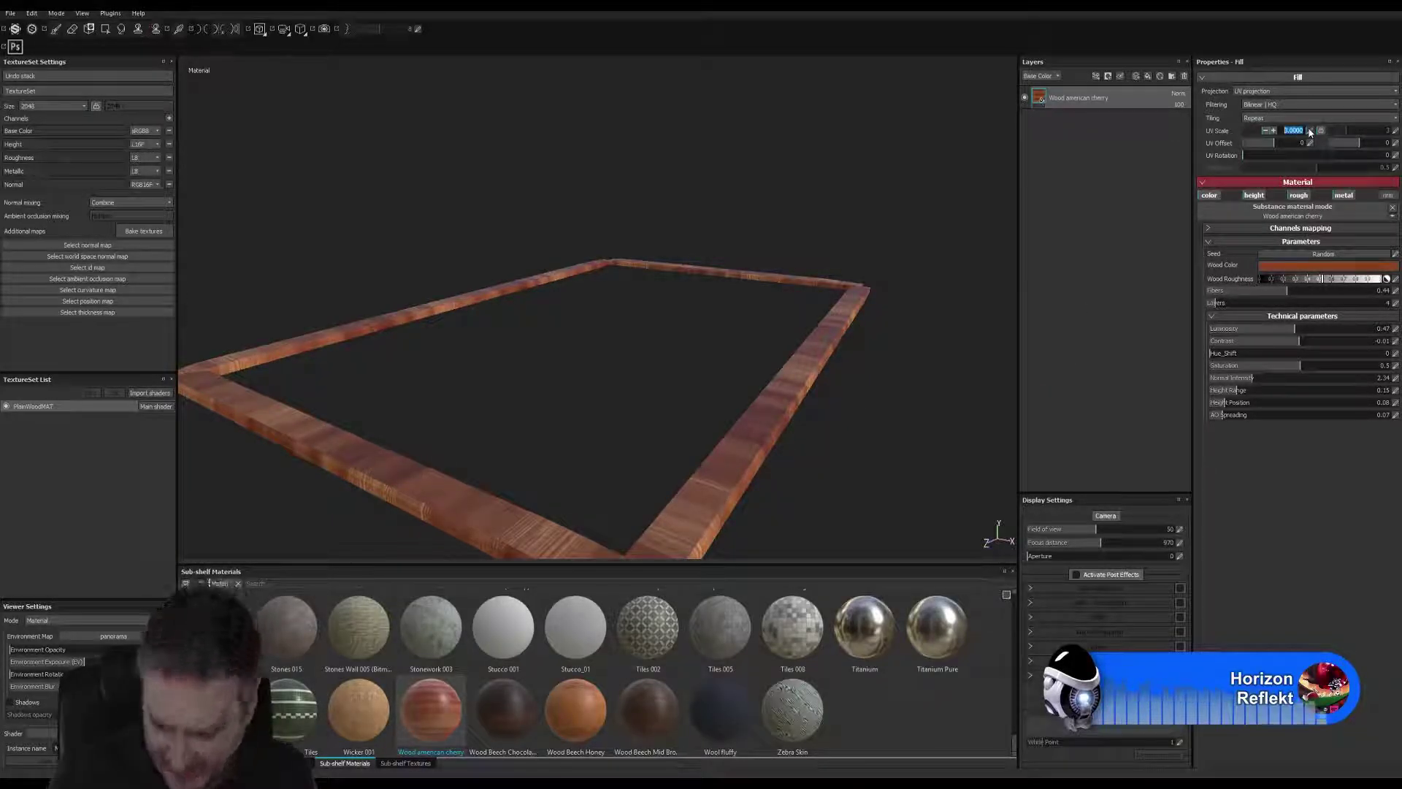
{"action": "type", "text": "10"}
{"action": "key", "text": "Return"}
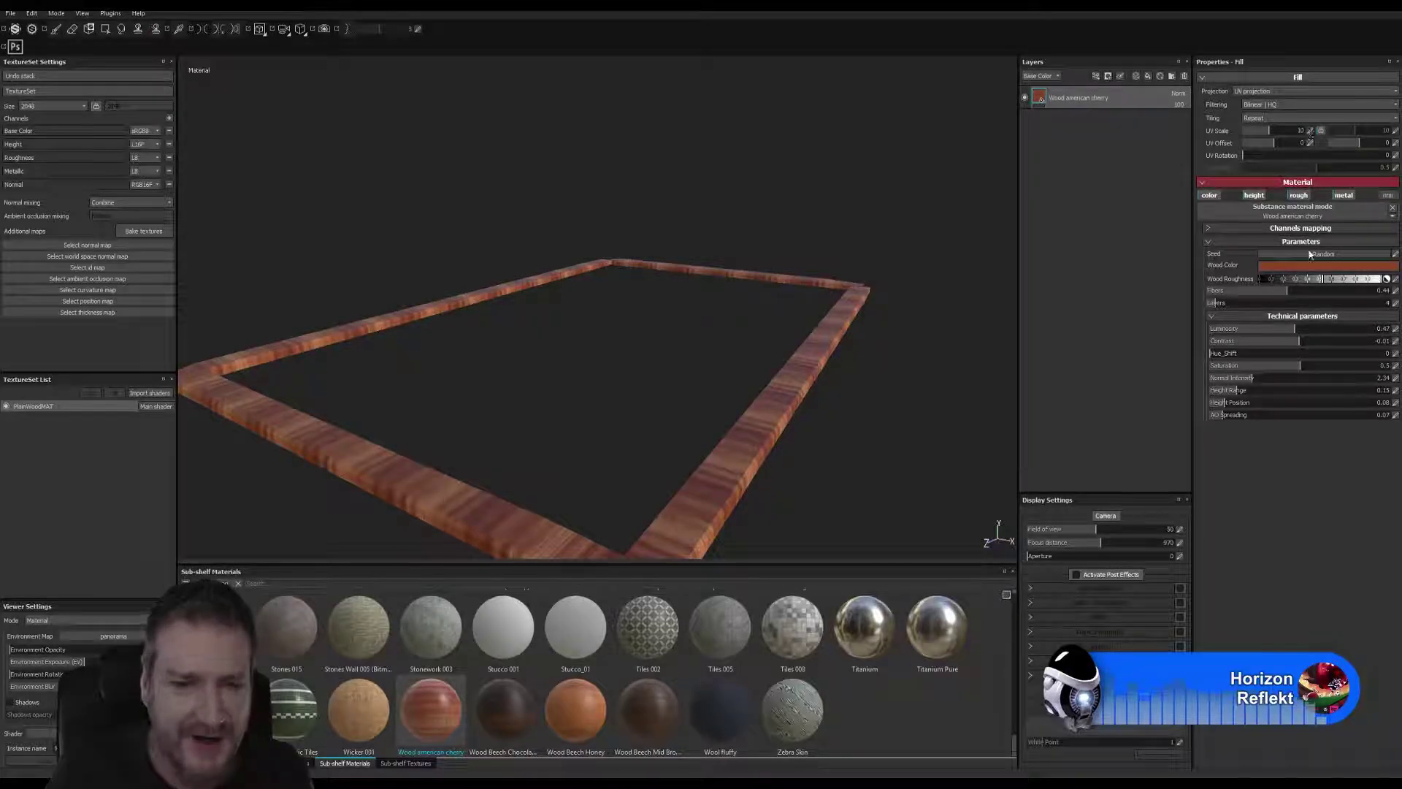
{"action": "left_click_drag", "start_coordinate": [883, 413], "coordinate": [847, 441]}
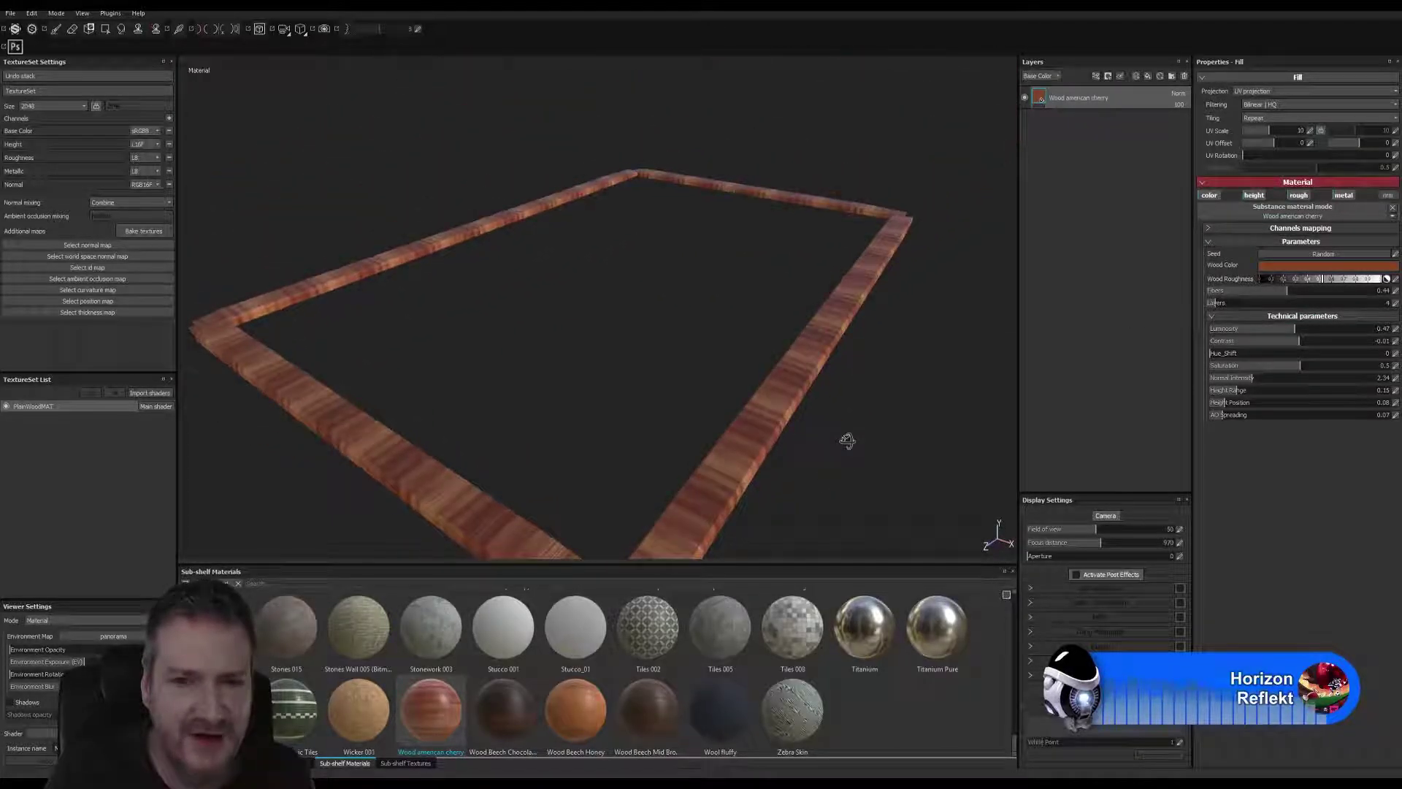
Set the cherry wood fill's UV scale to 1 and check the grain size on the handrail.
{"action": "left_click", "coordinate": [1311, 133]}
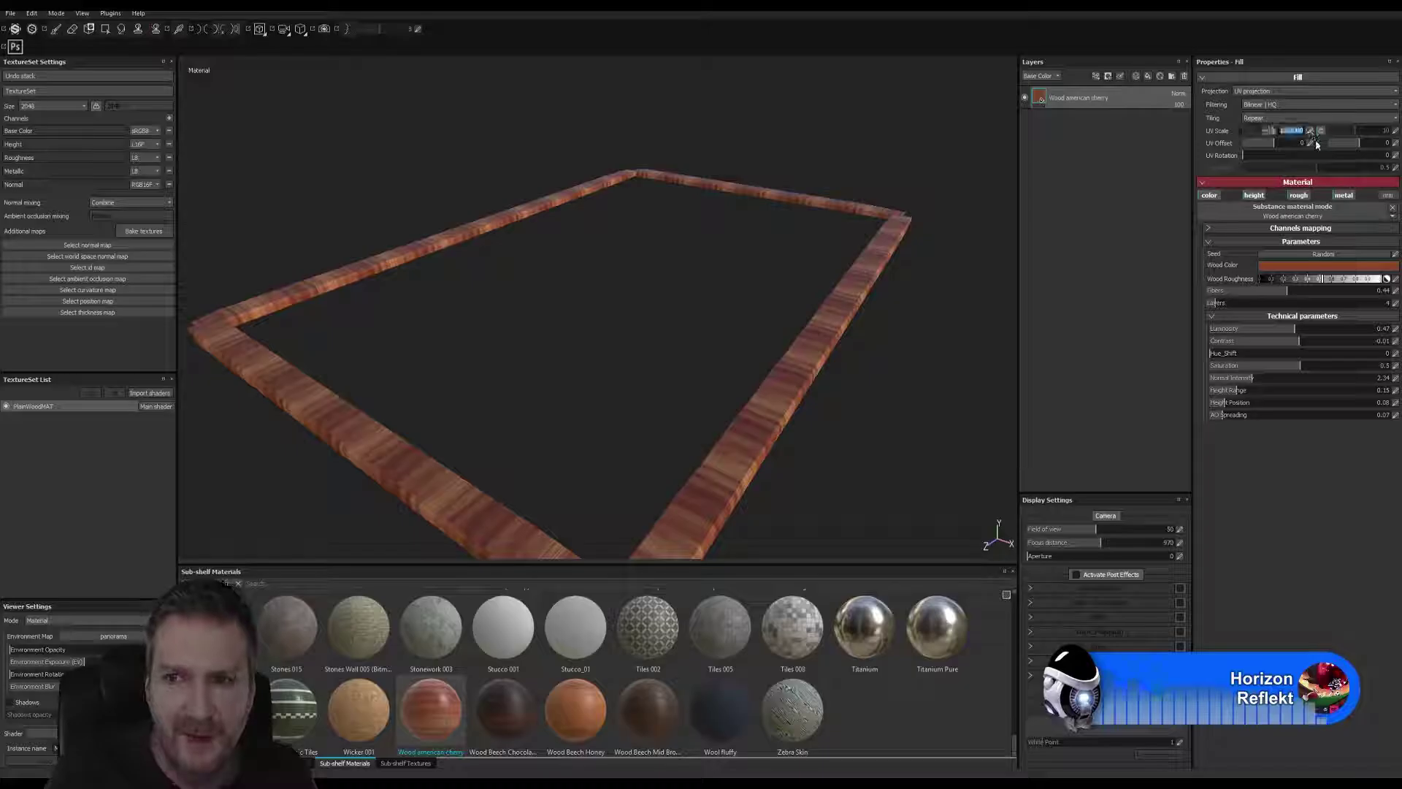
{"action": "type", "text": "1"}
{"action": "key", "text": "Return"}
{"action": "left_click_drag", "start_coordinate": [783, 332], "coordinate": [789, 444], "text": "alt"}
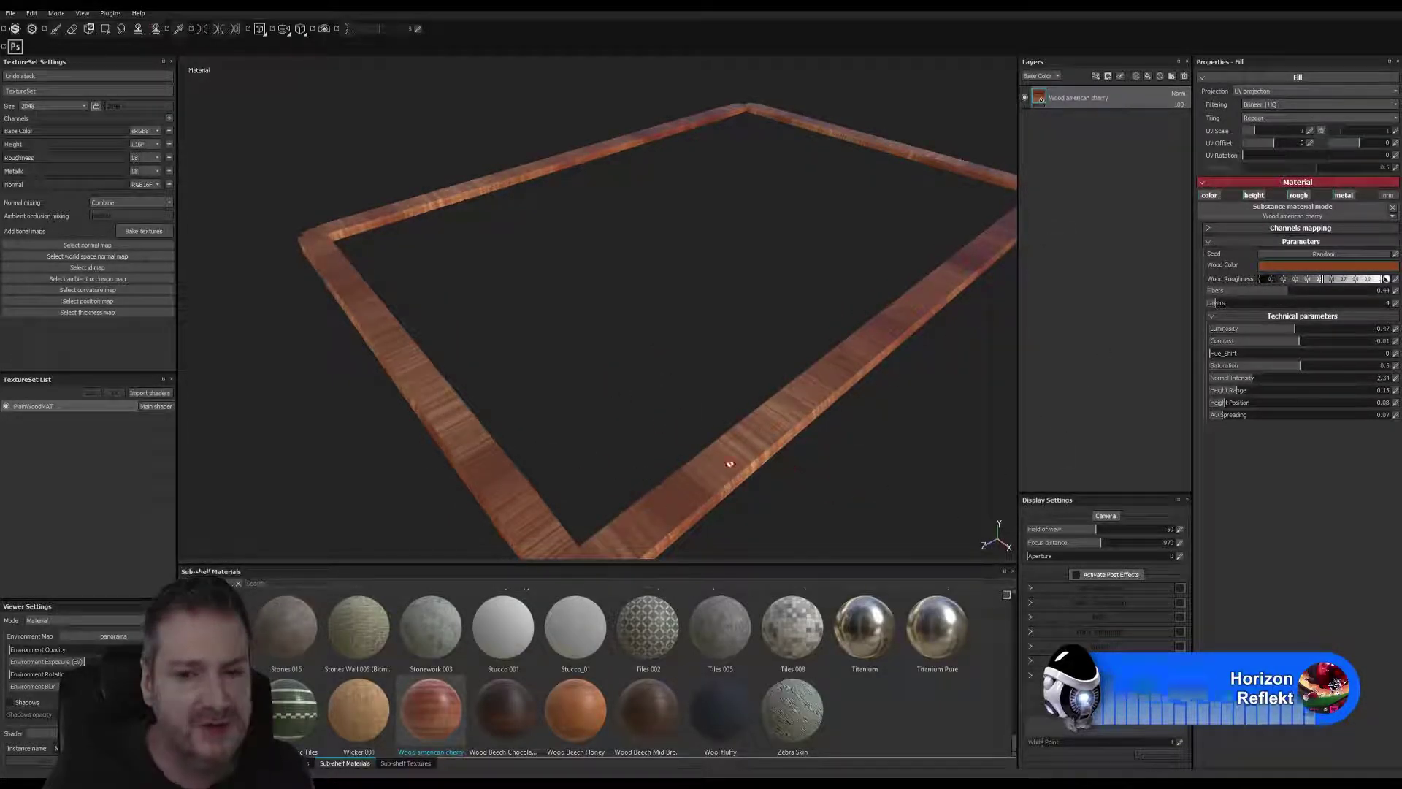
Try a value of 10 for the second UV scale axis of the cherry wood fill.
{"action": "right_click_drag", "start_coordinate": [726, 491], "coordinate": [830, 461], "text": "alt"}
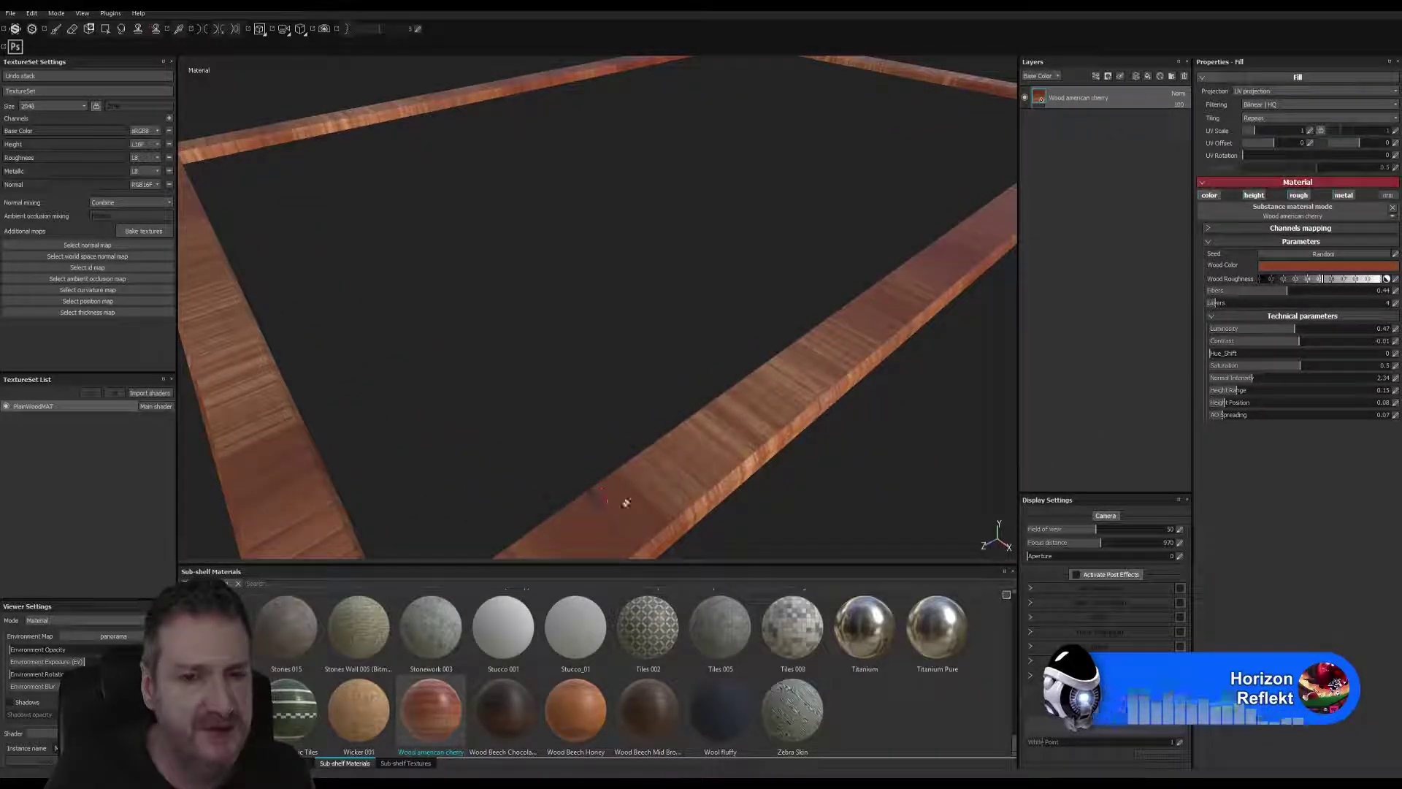
{"action": "left_click_drag", "start_coordinate": [791, 421], "coordinate": [309, 275], "text": "alt"}
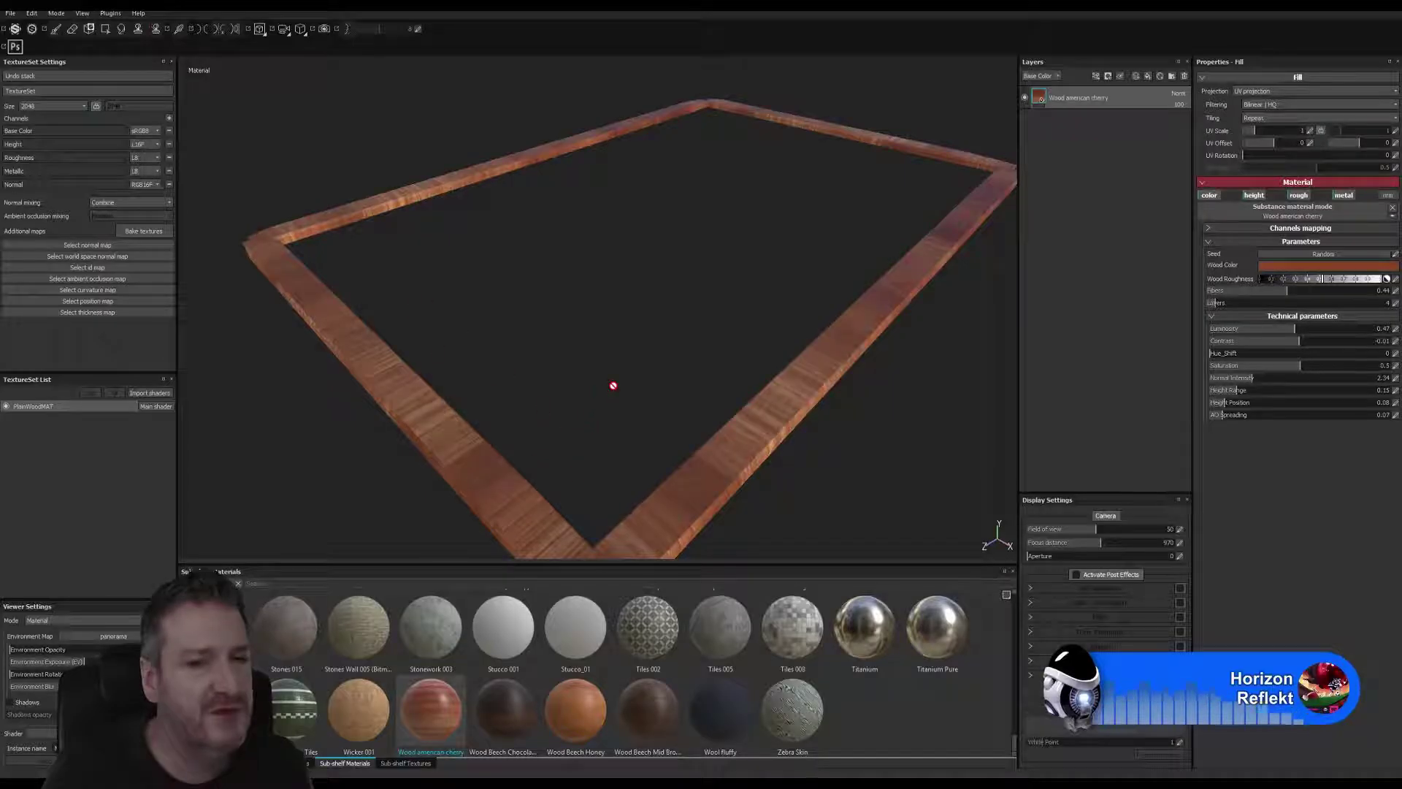
{"action": "left_click_drag", "start_coordinate": [699, 382], "coordinate": [517, 354], "text": "alt"}
{"action": "left_click_drag", "start_coordinate": [604, 335], "coordinate": [807, 411], "text": "alt"}
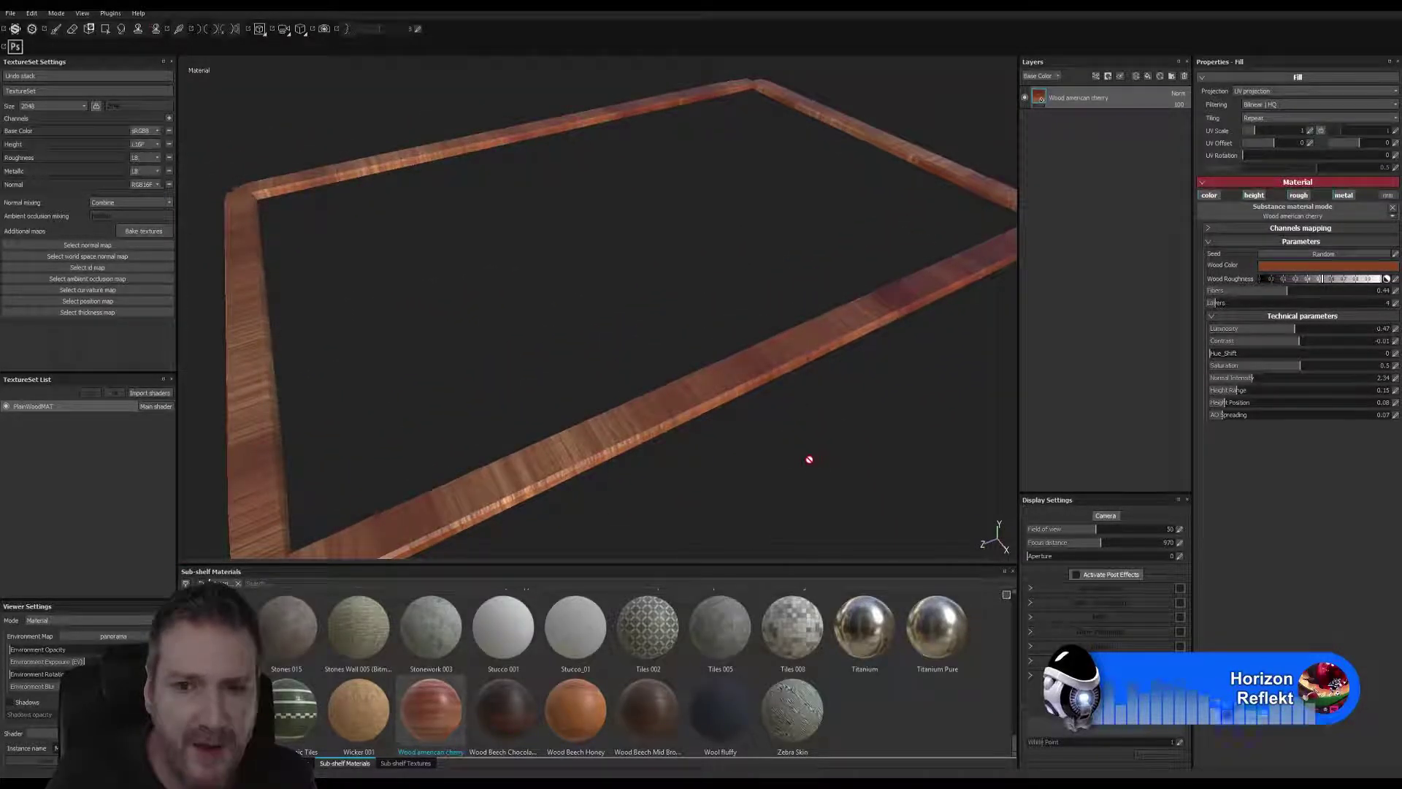
{"action": "left_click_drag", "start_coordinate": [809, 459], "coordinate": [904, 457], "text": "alt"}
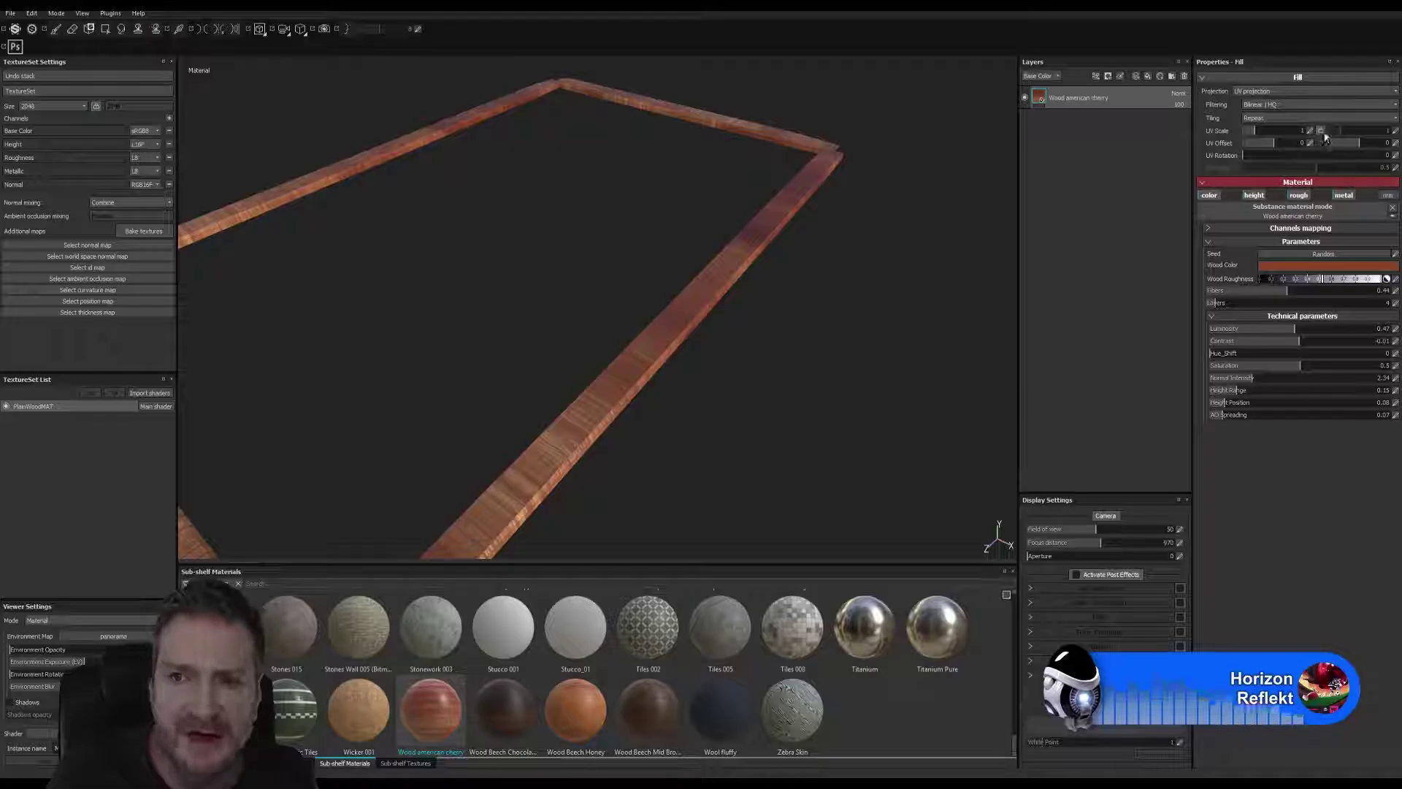
{"action": "left_click", "coordinate": [1392, 132]}
{"action": "type", "text": "10"}
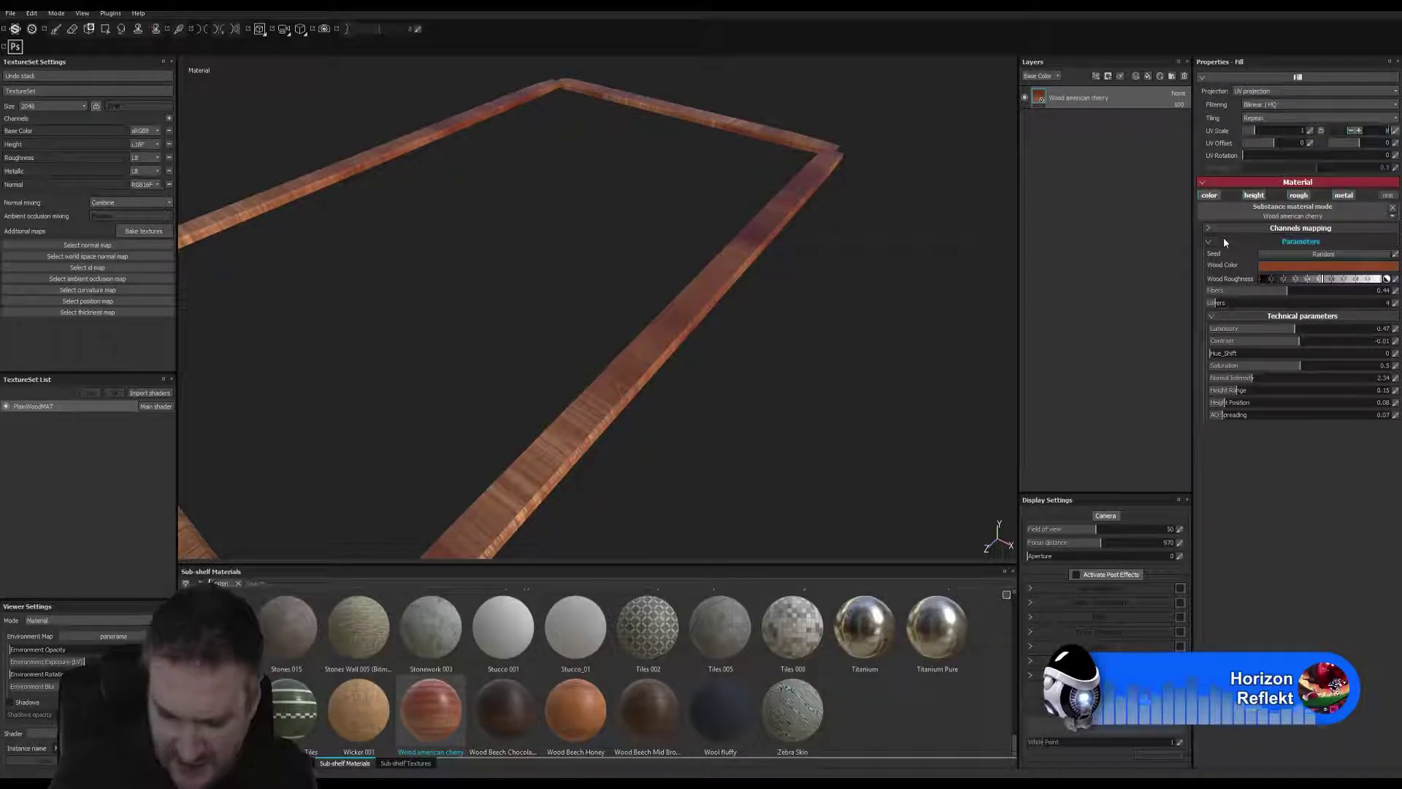
{"action": "key", "text": "Return"}
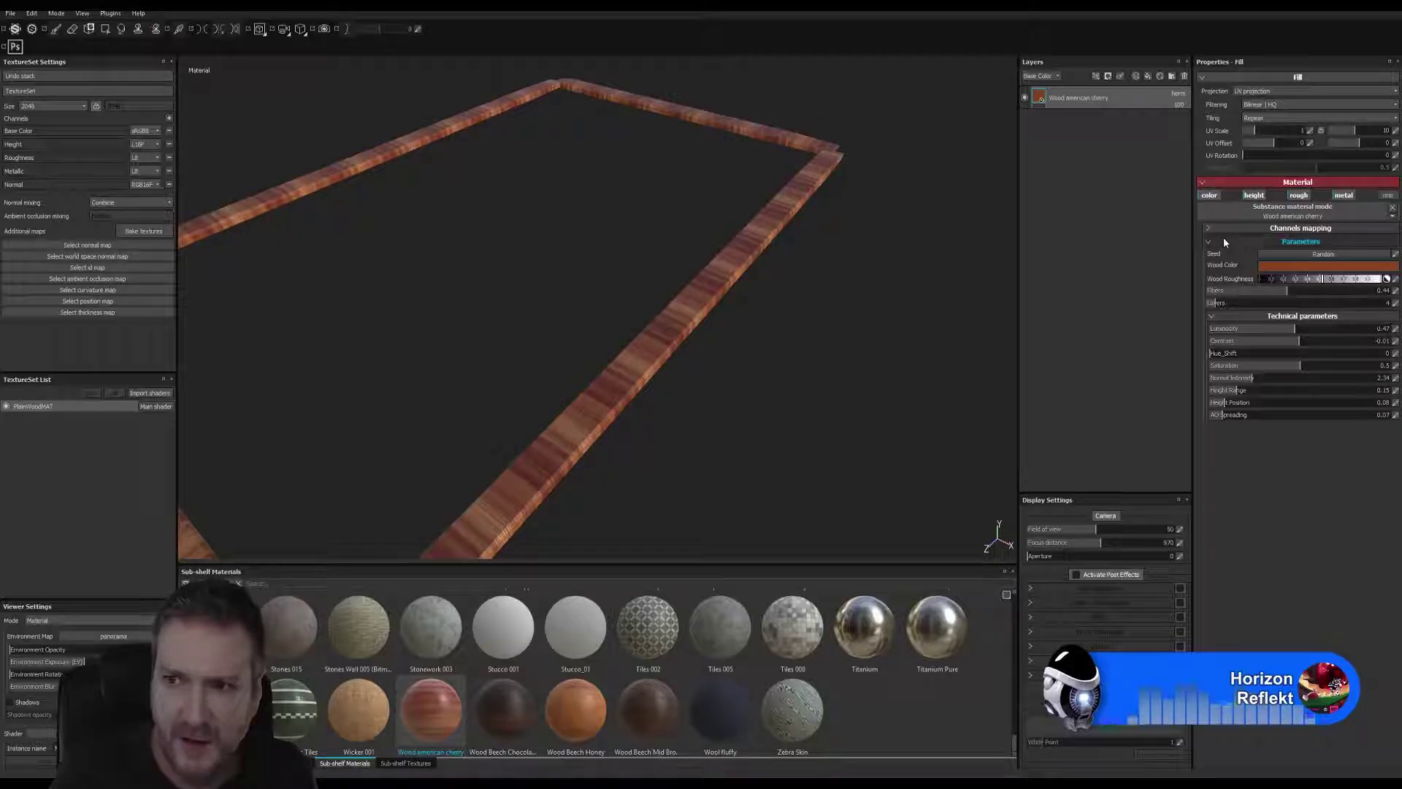
Set the cherry wood fill's second UV scale value to 2.
{"action": "left_click", "coordinate": [1396, 133]}
{"action": "type", "text": "2"}
{"action": "key", "text": "Return"}
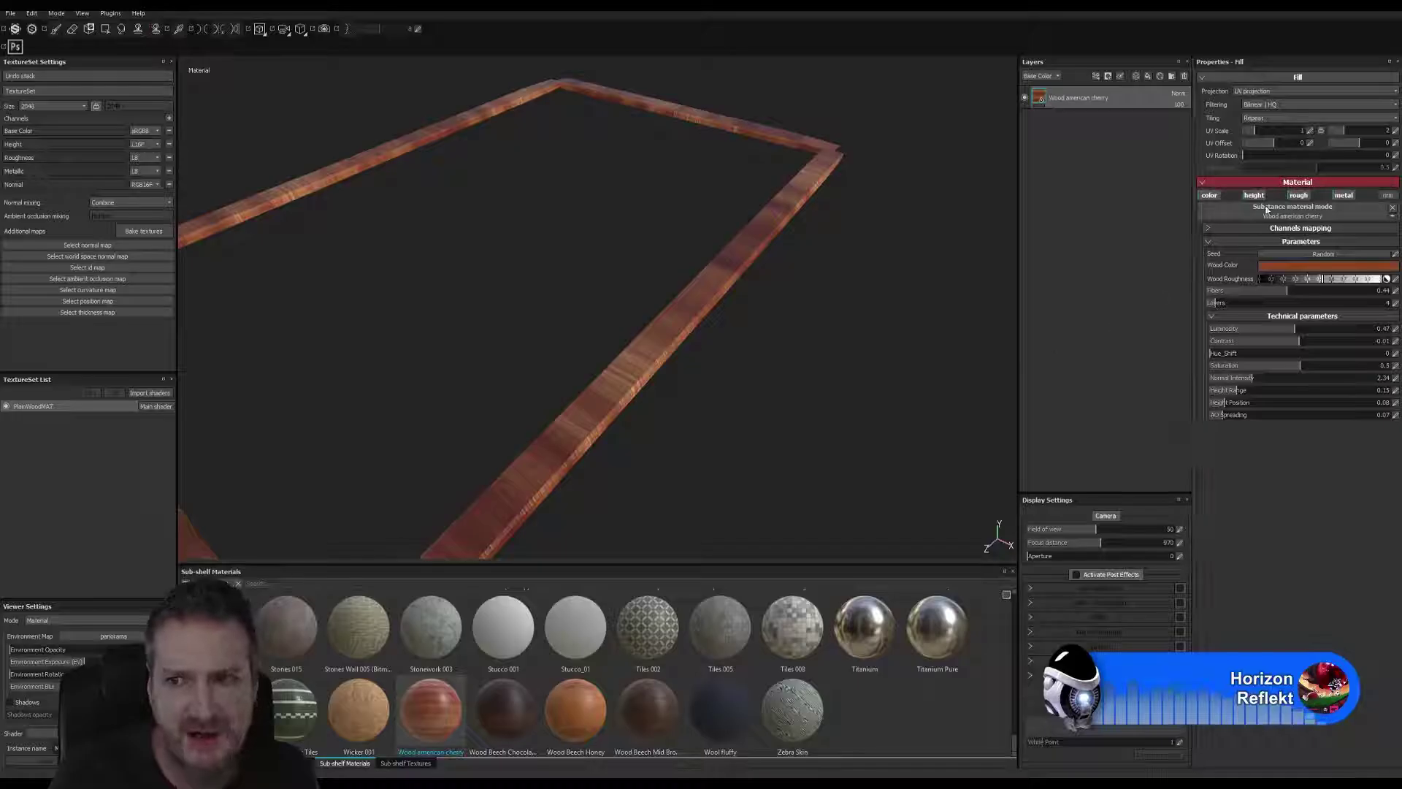
Try 0.5 as the cherry wood fill's first UV scale value.
{"action": "double_click", "coordinate": [1307, 131]}
{"action": "type", "text": "0.5"}
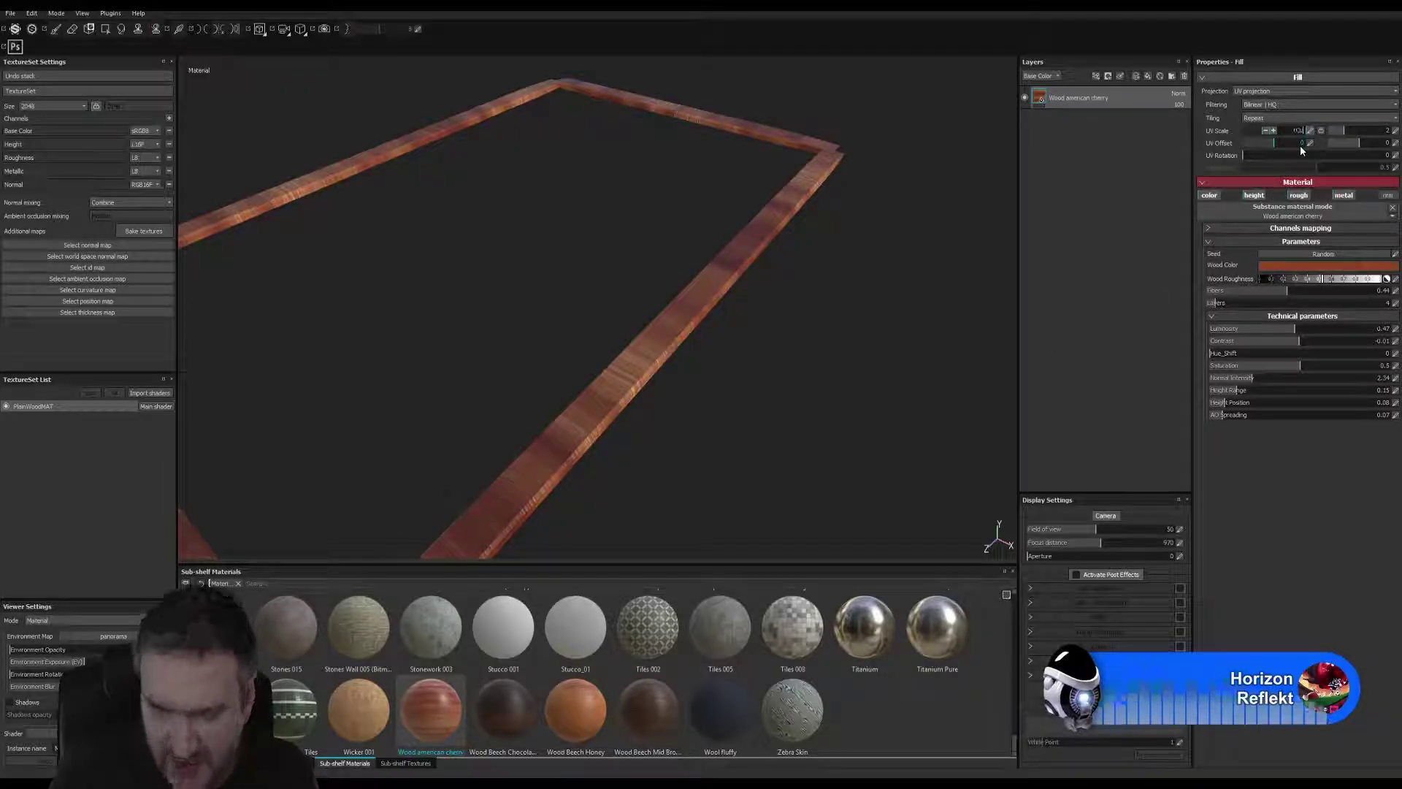
{"action": "key", "text": "Return"}
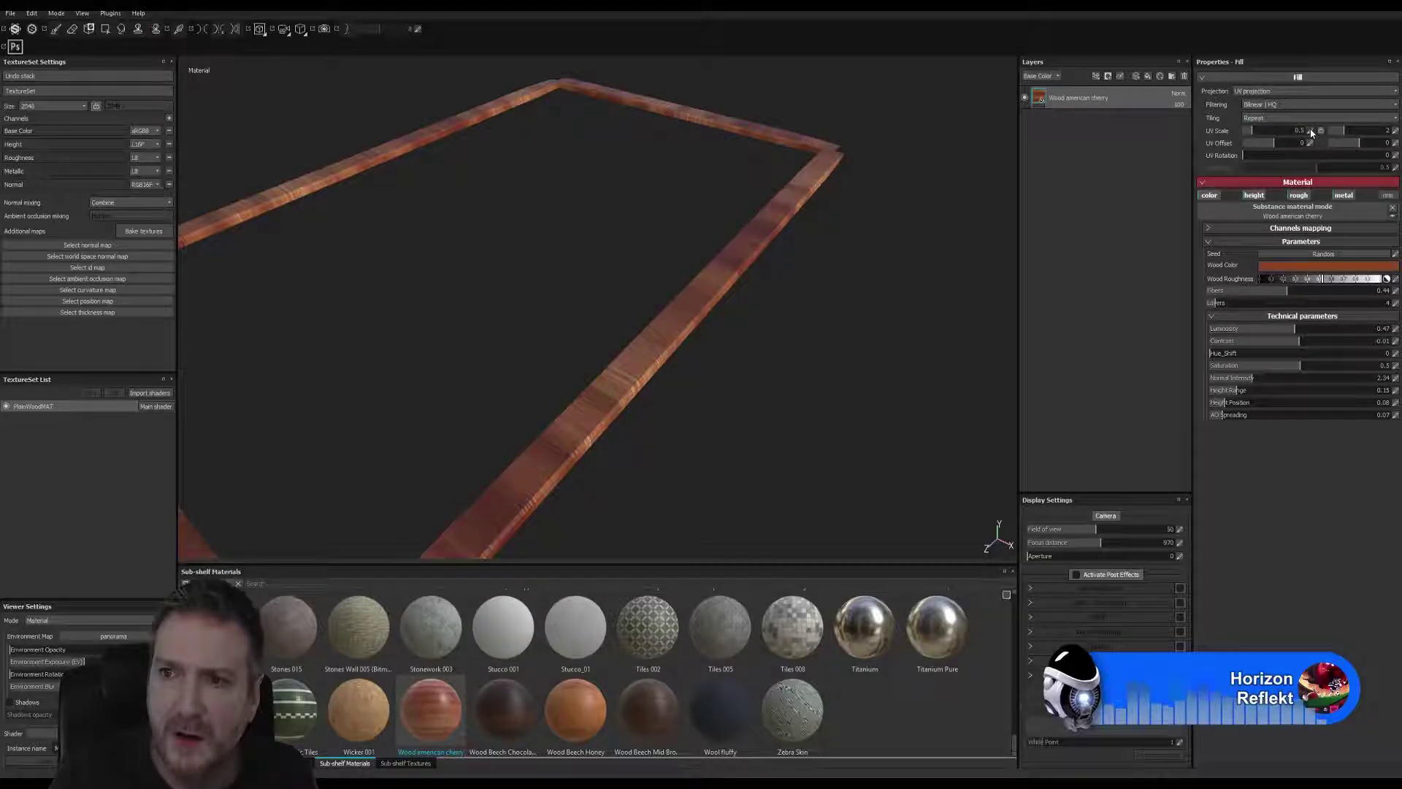
Set the cherry wood fill's first UV scale value to 4 and check the grain around the whole handrail.
{"action": "left_click", "coordinate": [1311, 130]}
{"action": "type", "text": "4"}
{"action": "key", "text": "Return"}
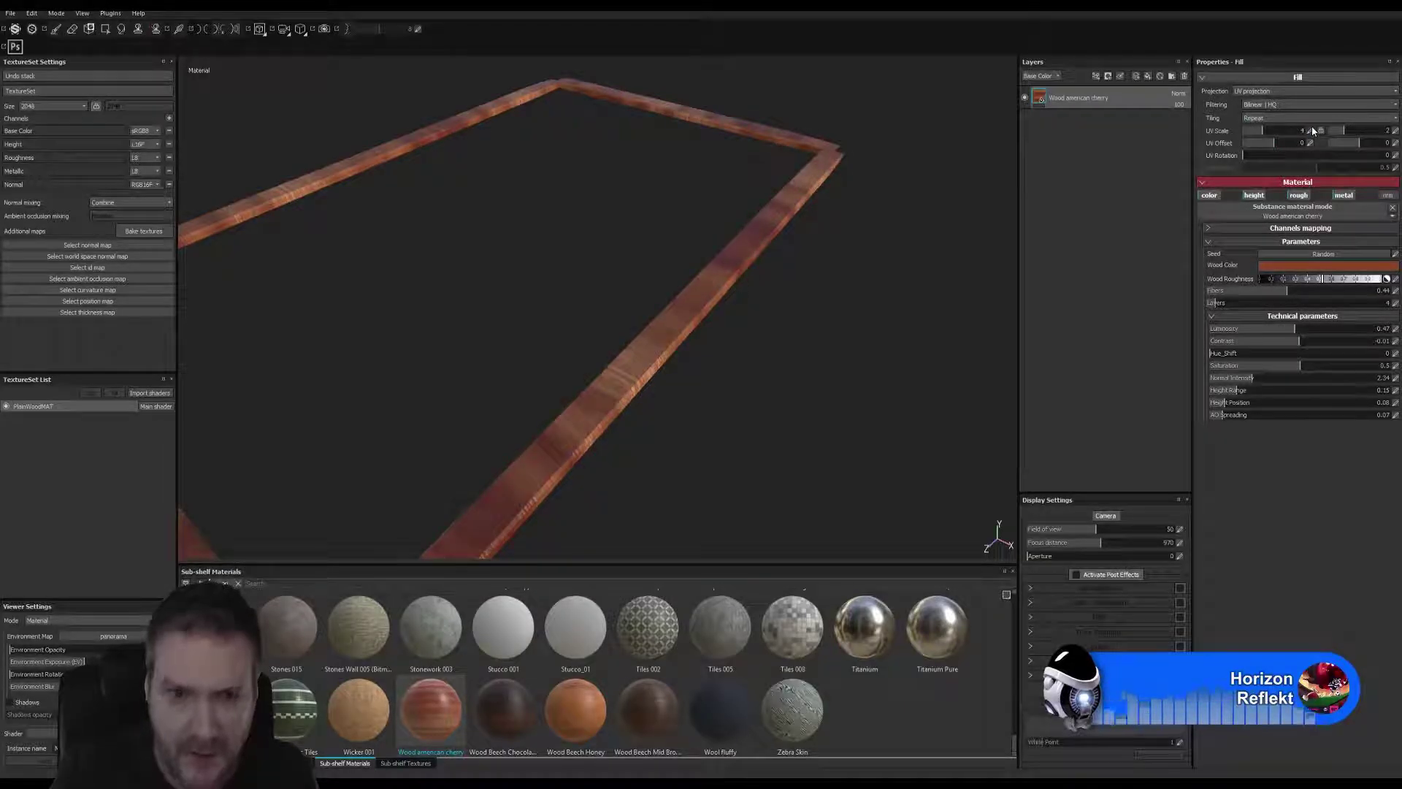
{"action": "left_click_drag", "start_coordinate": [757, 416], "coordinate": [482, 348], "text": "alt"}
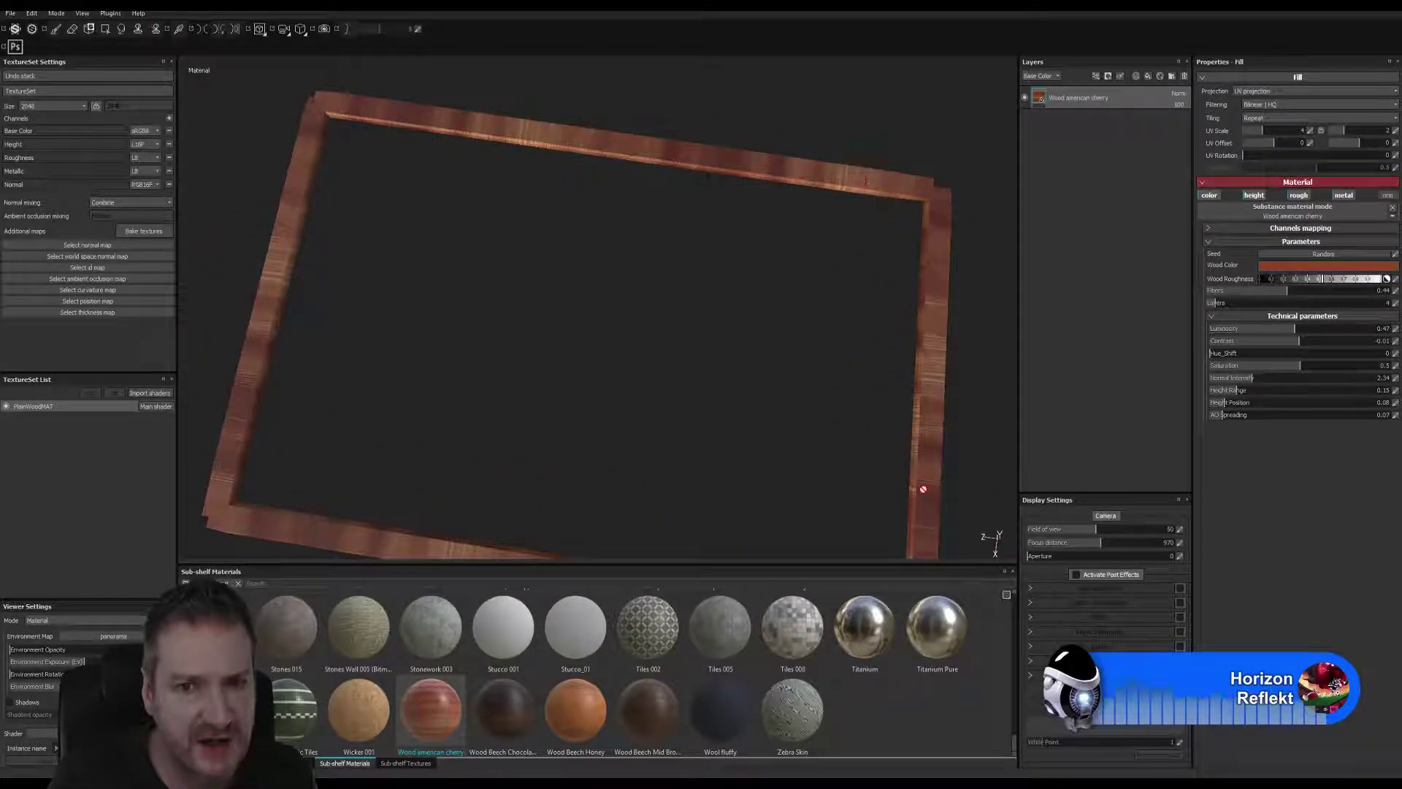
{"action": "left_click_drag", "start_coordinate": [882, 295], "coordinate": [915, 307], "text": "alt"}
{"action": "left_click_drag", "start_coordinate": [581, 421], "coordinate": [662, 314], "text": "alt"}
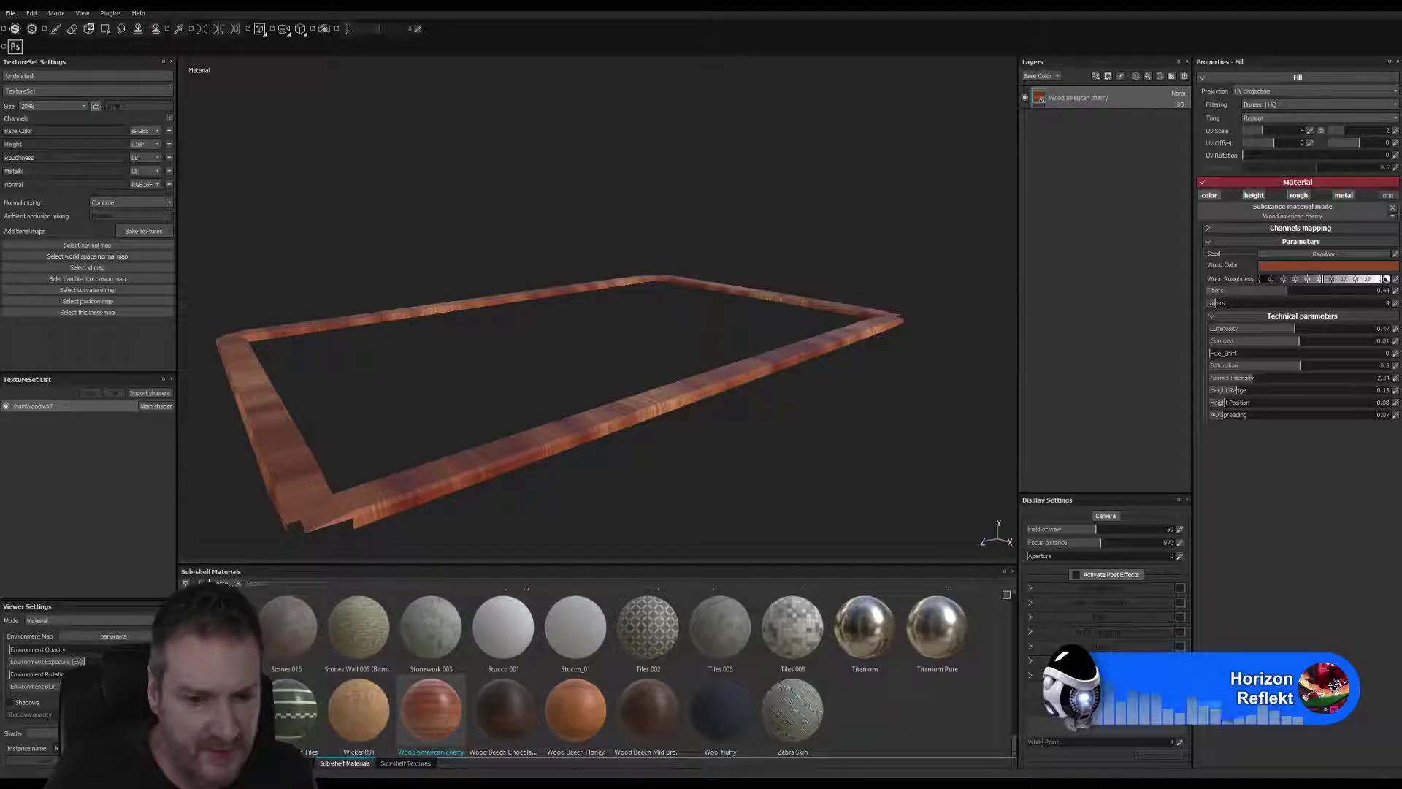
Apply Wood Beech Honey to the existing fill and also add it as a new fill layer underneath.
{"action": "left_click", "coordinate": [585, 712]}
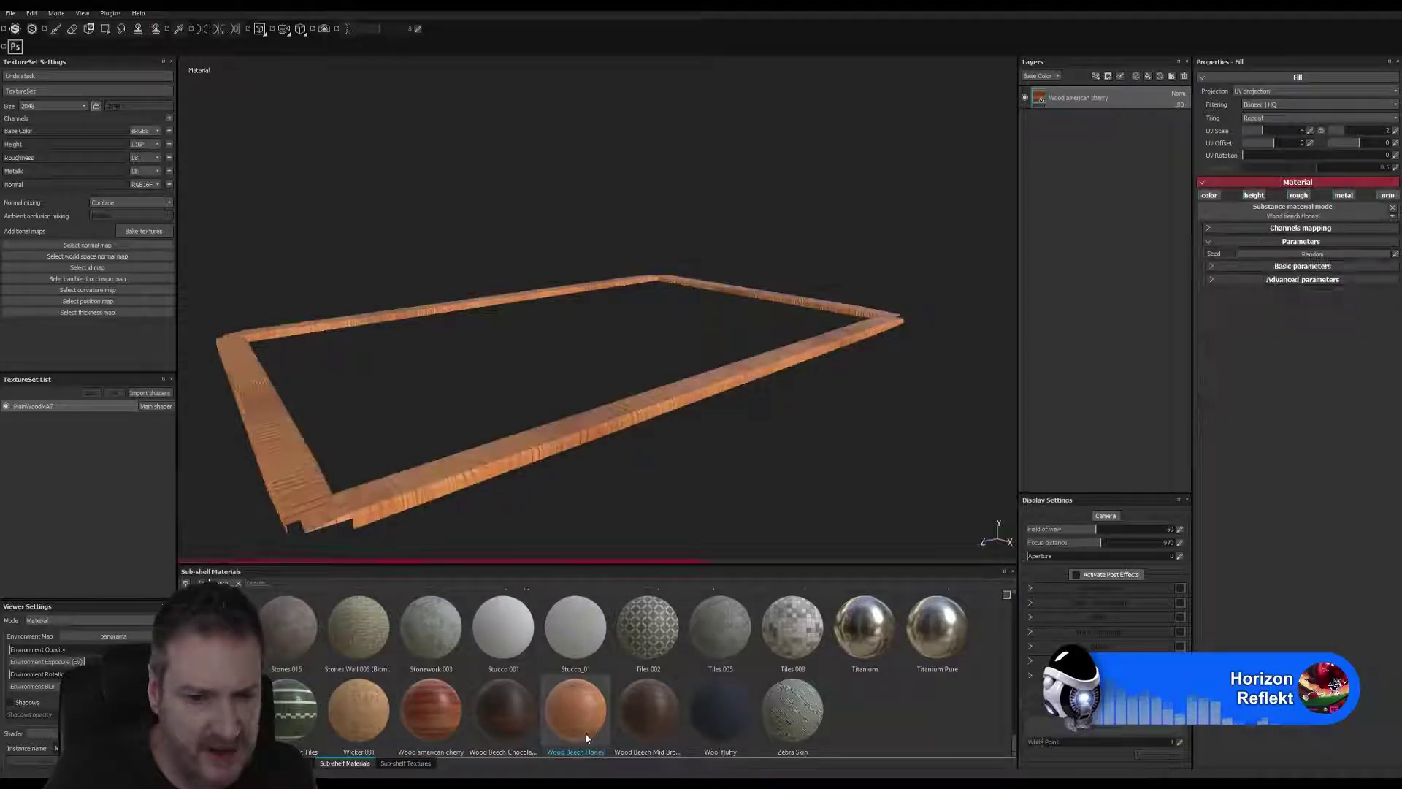
{"action": "left_click_drag", "start_coordinate": [574, 716], "coordinate": [1067, 182]}
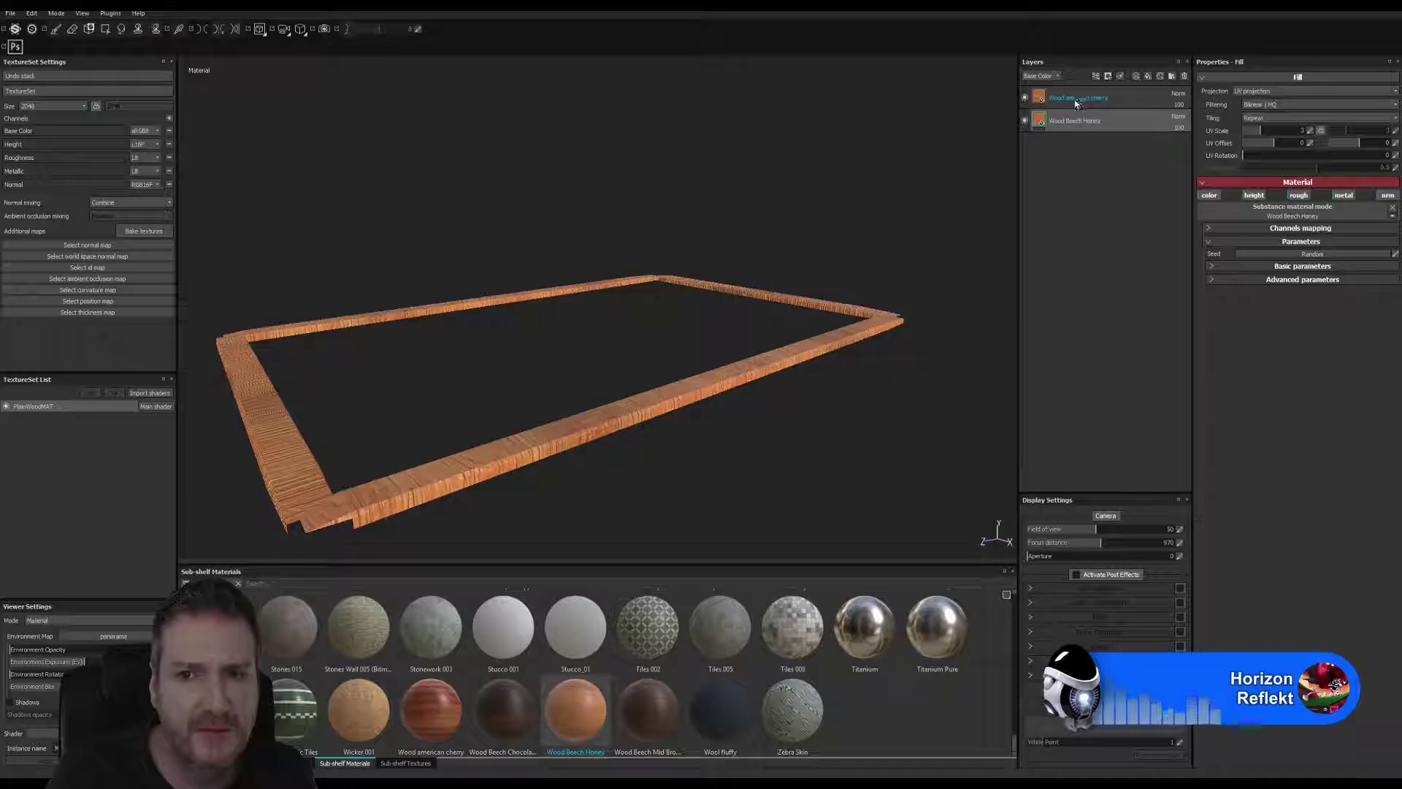
Add a white mask to the original cherry-named fill layer, then replace it with a black mask.
{"action": "left_click", "coordinate": [1045, 99]}
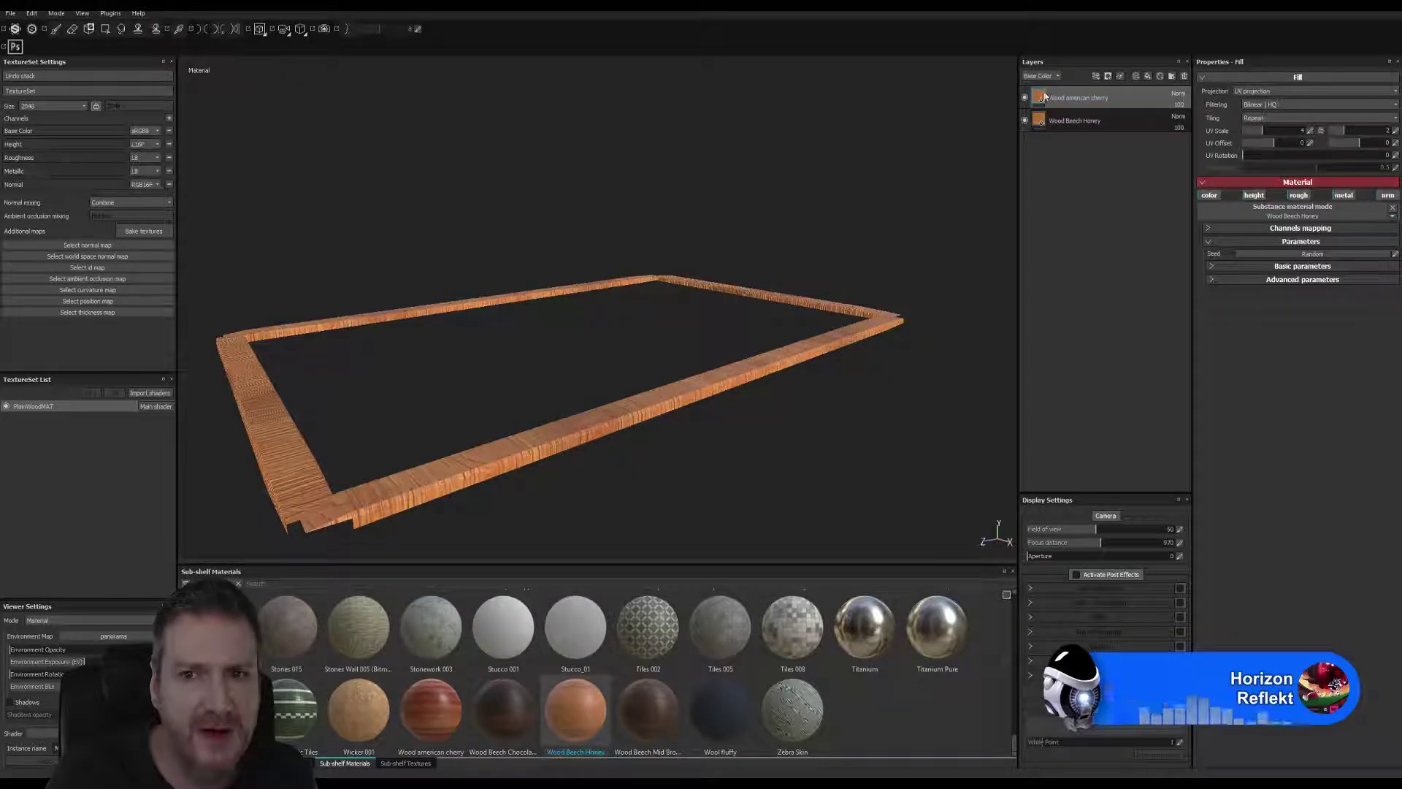
{"action": "right_click", "coordinate": [1045, 96]}
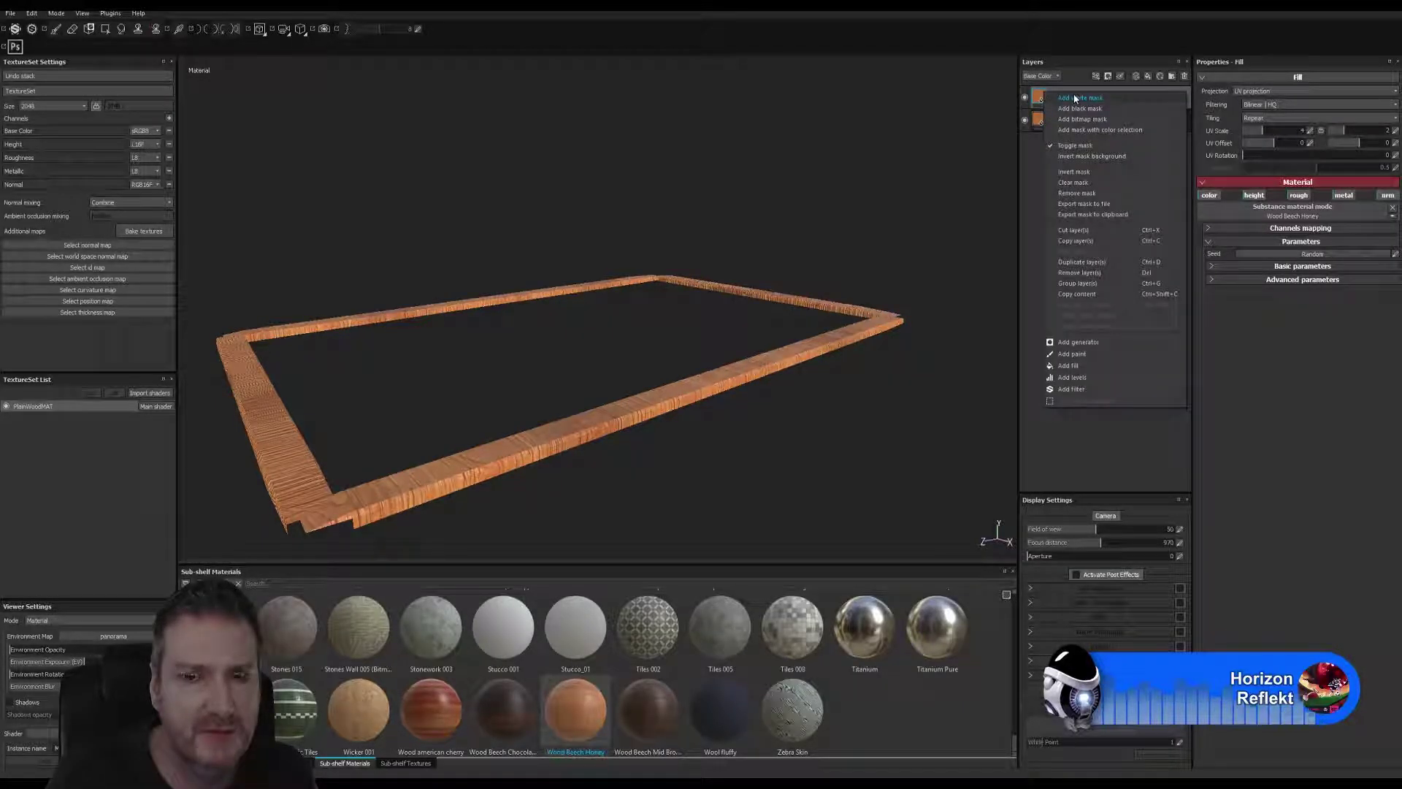
{"action": "left_click", "coordinate": [1075, 98]}
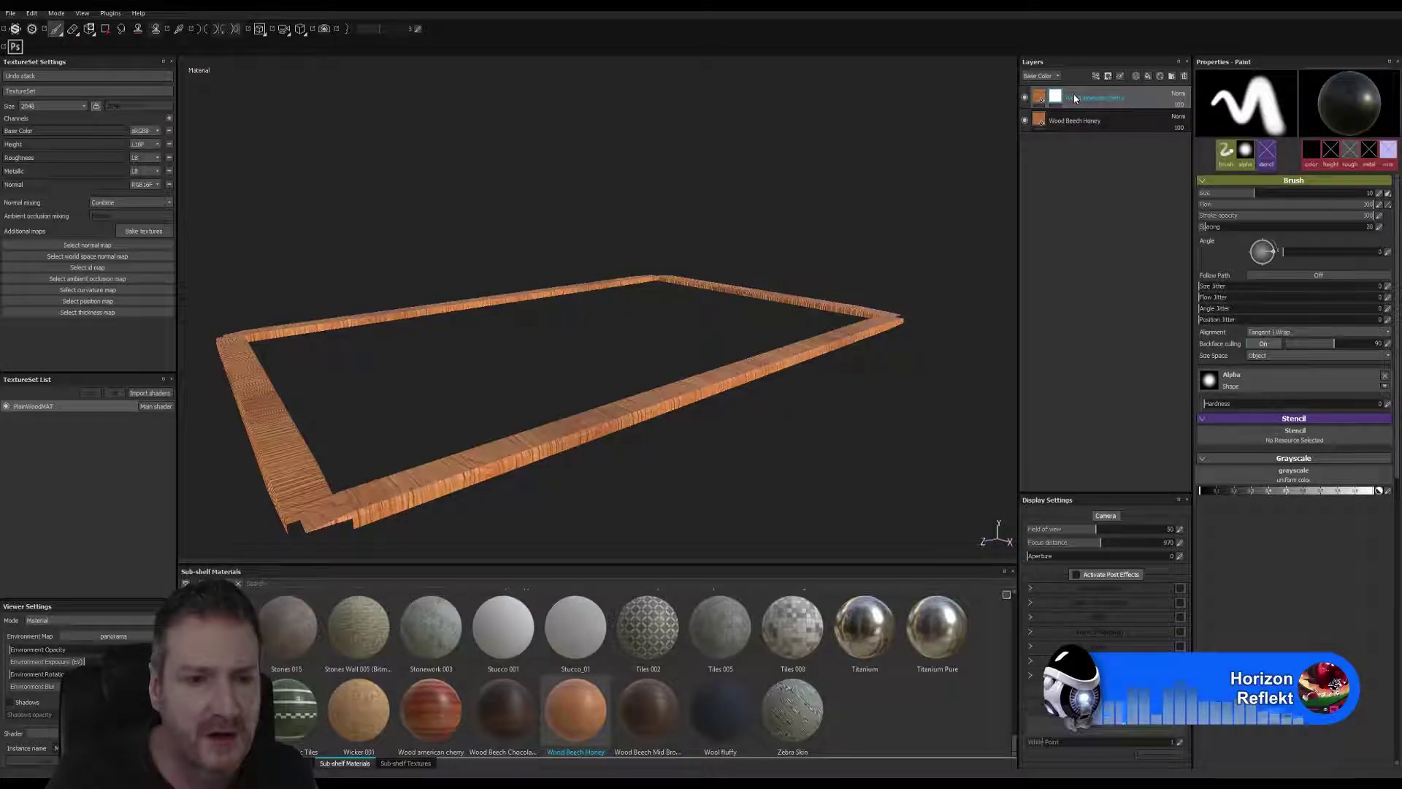
{"action": "mouse_move", "coordinate": [563, 334]}
{"action": "left_mouse_down", "text": "alt"}
{"action": "mouse_move", "coordinate": [579, 373]}
{"action": "mouse_move", "coordinate": [572, 344]}
{"action": "left_mouse_up", "text": "alt"}
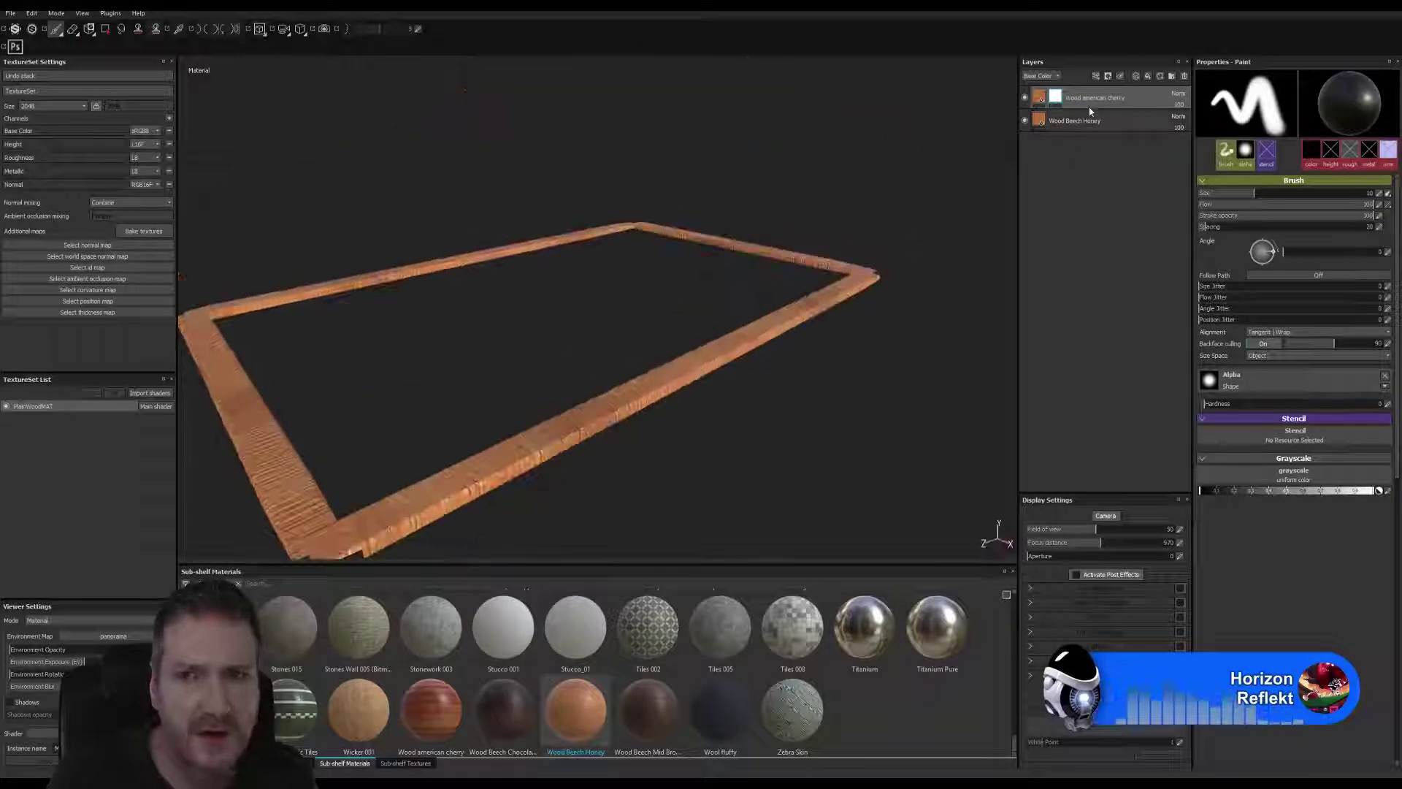
{"action": "right_click", "coordinate": [1056, 97]}
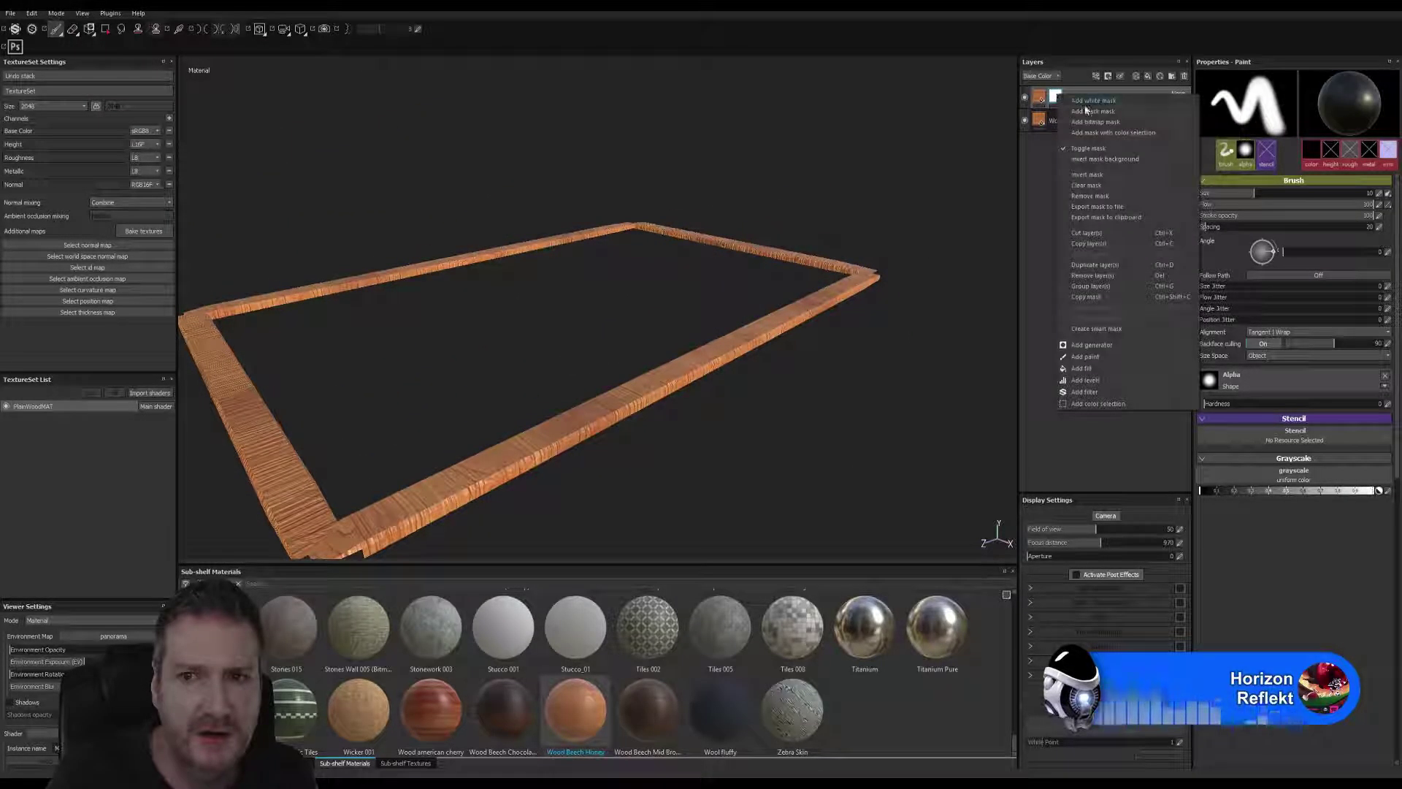
{"action": "left_click", "coordinate": [1104, 115]}
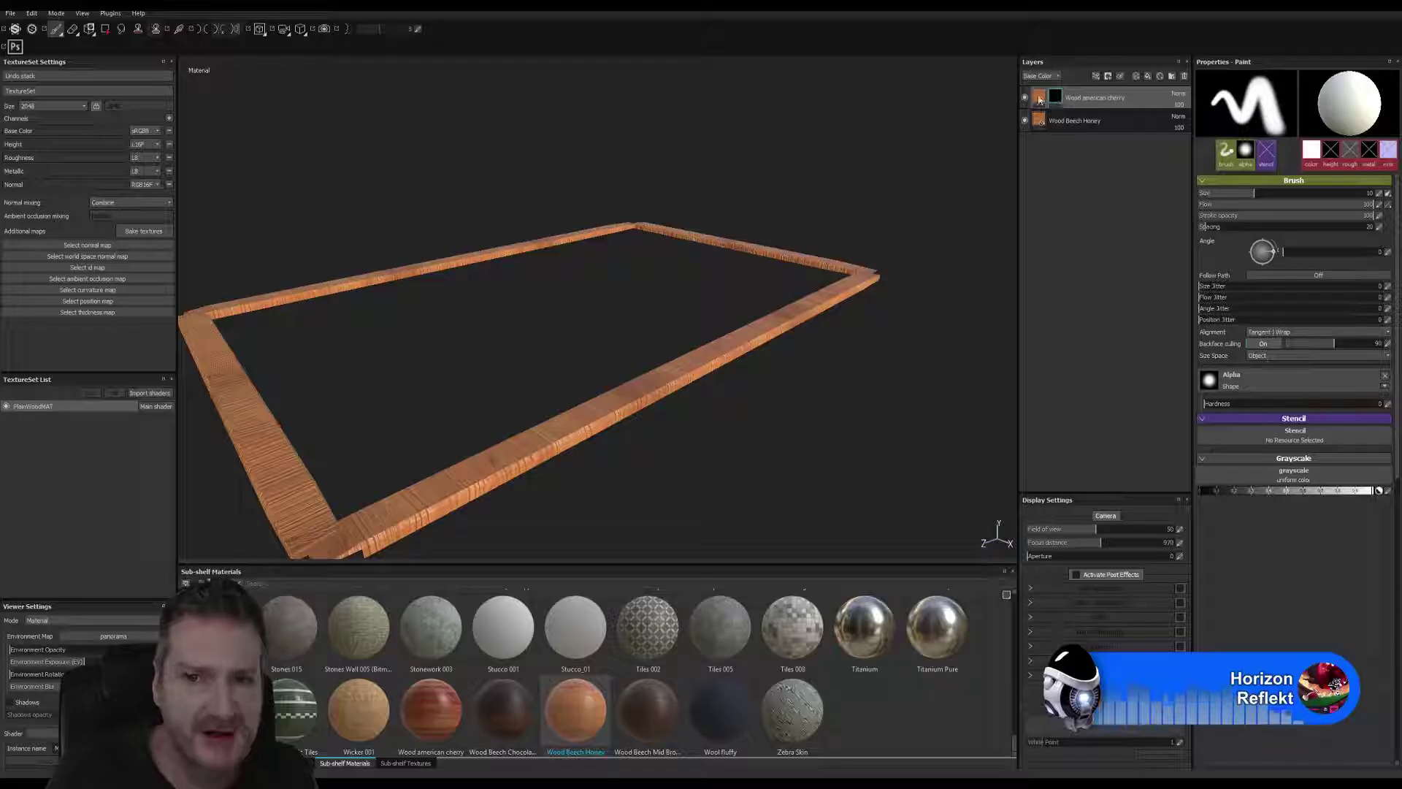
Add Wood american cherry as a new fill layer above the beech layer and set its UV scale to 4 and 2.
{"action": "left_click_drag", "start_coordinate": [440, 721], "coordinate": [1059, 222]}
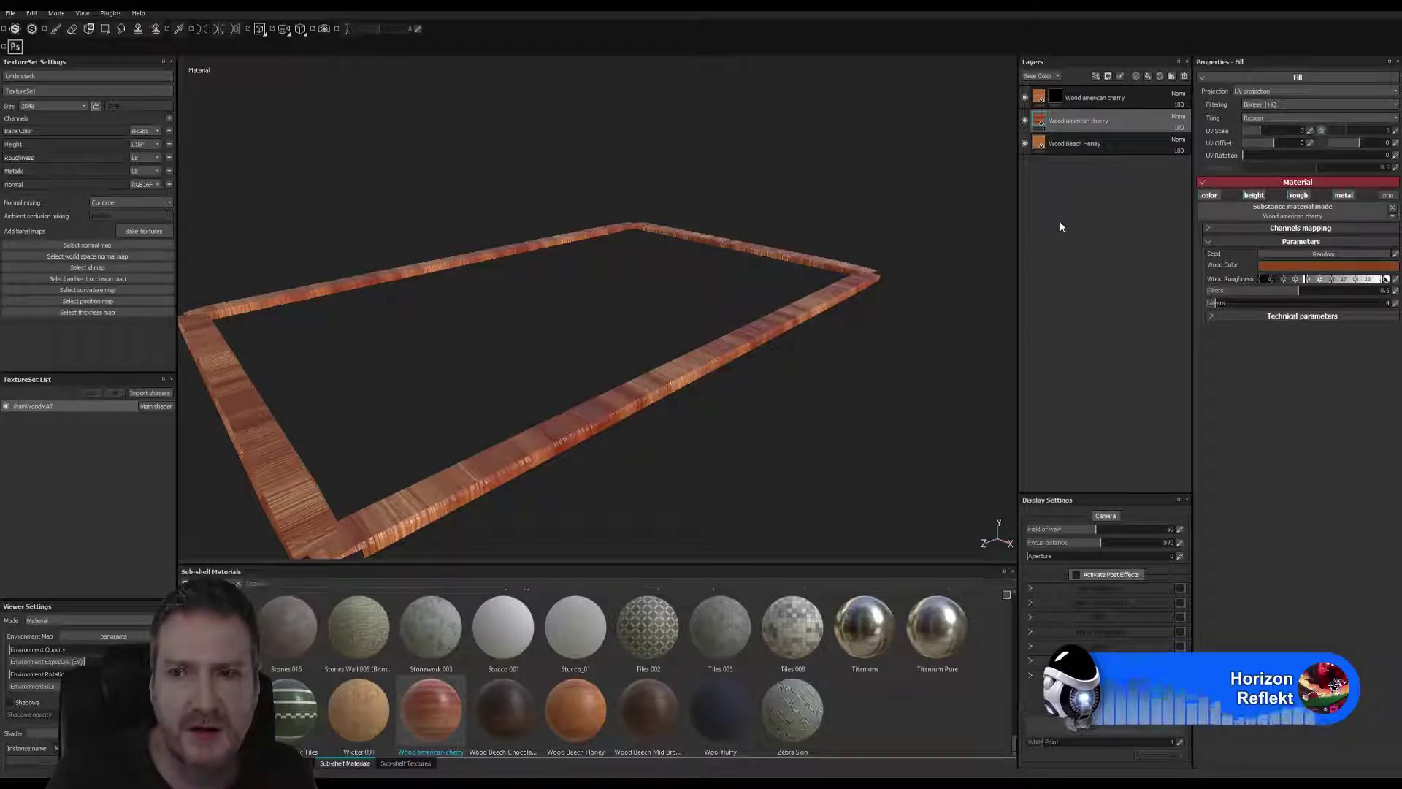
{"action": "left_click", "coordinate": [1042, 100]}
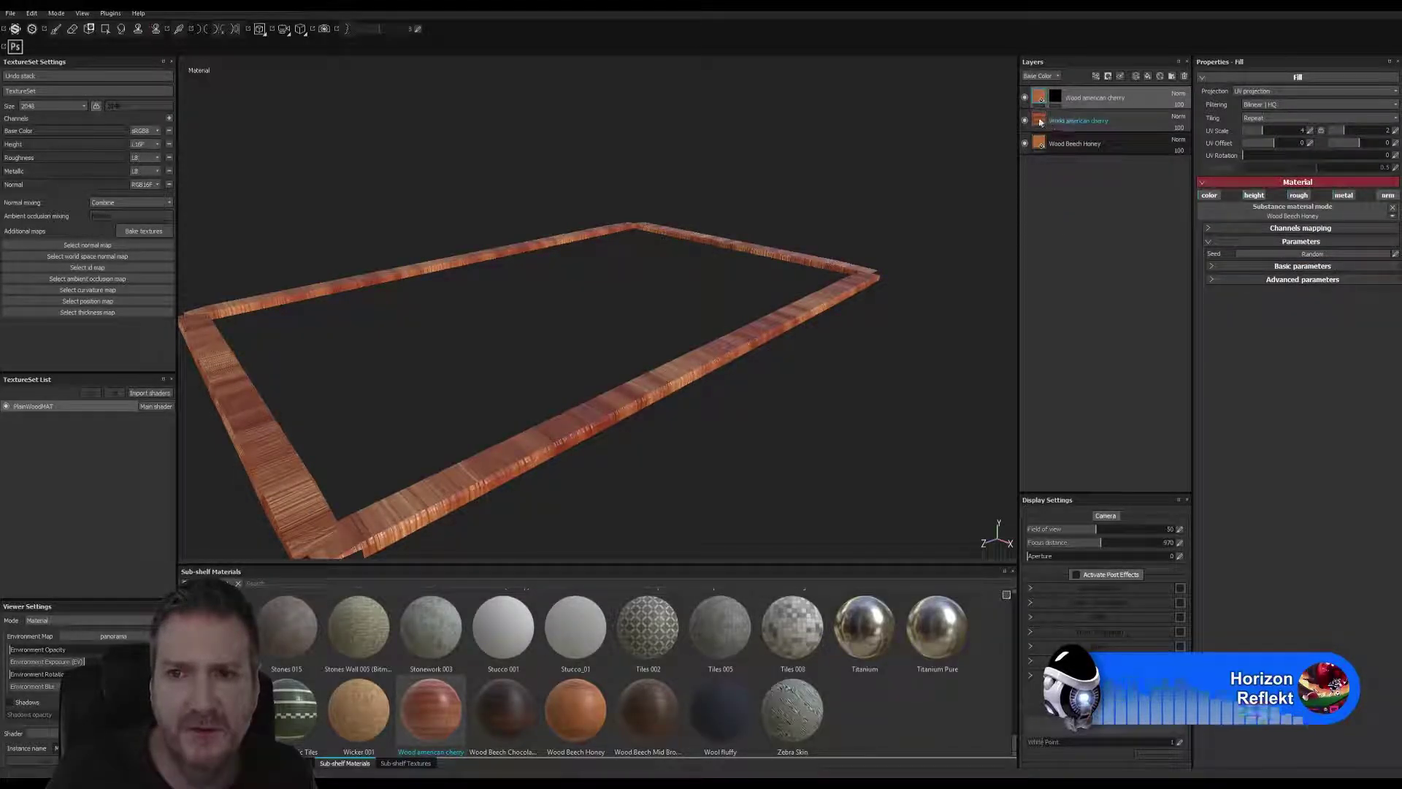
{"action": "left_click", "coordinate": [1048, 125]}
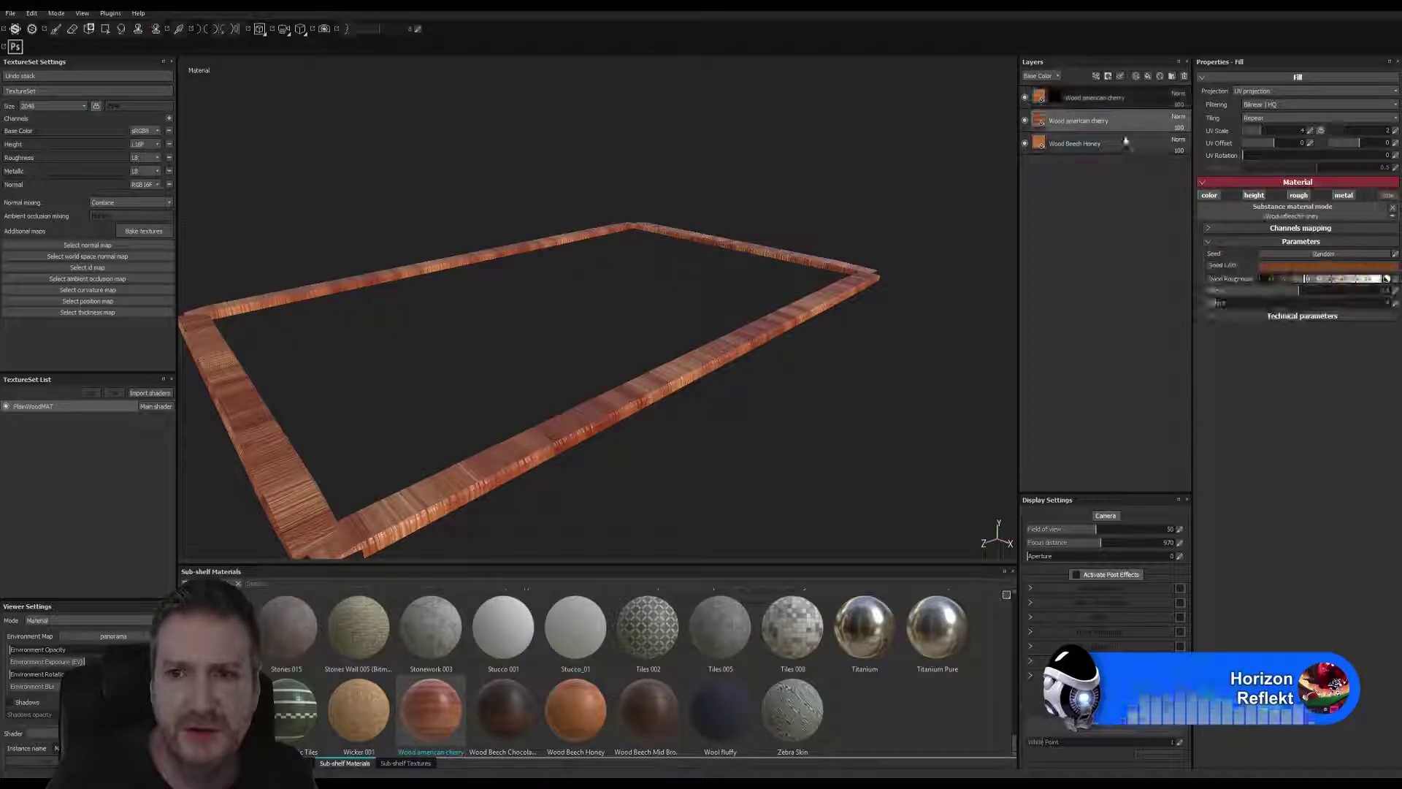
{"action": "left_click", "coordinate": [1310, 133]}
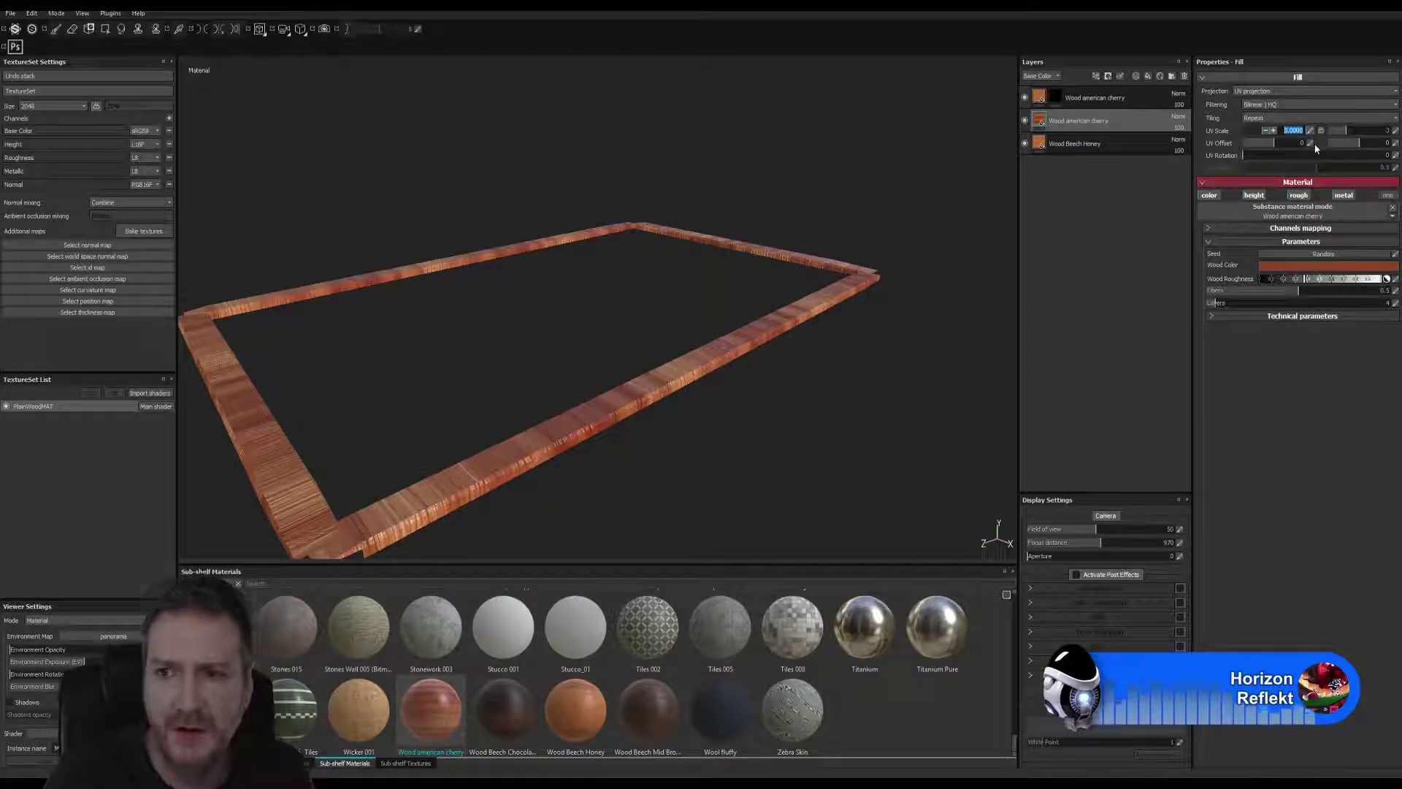
{"action": "type", "text": "4"}
{"action": "key", "text": "Return"}
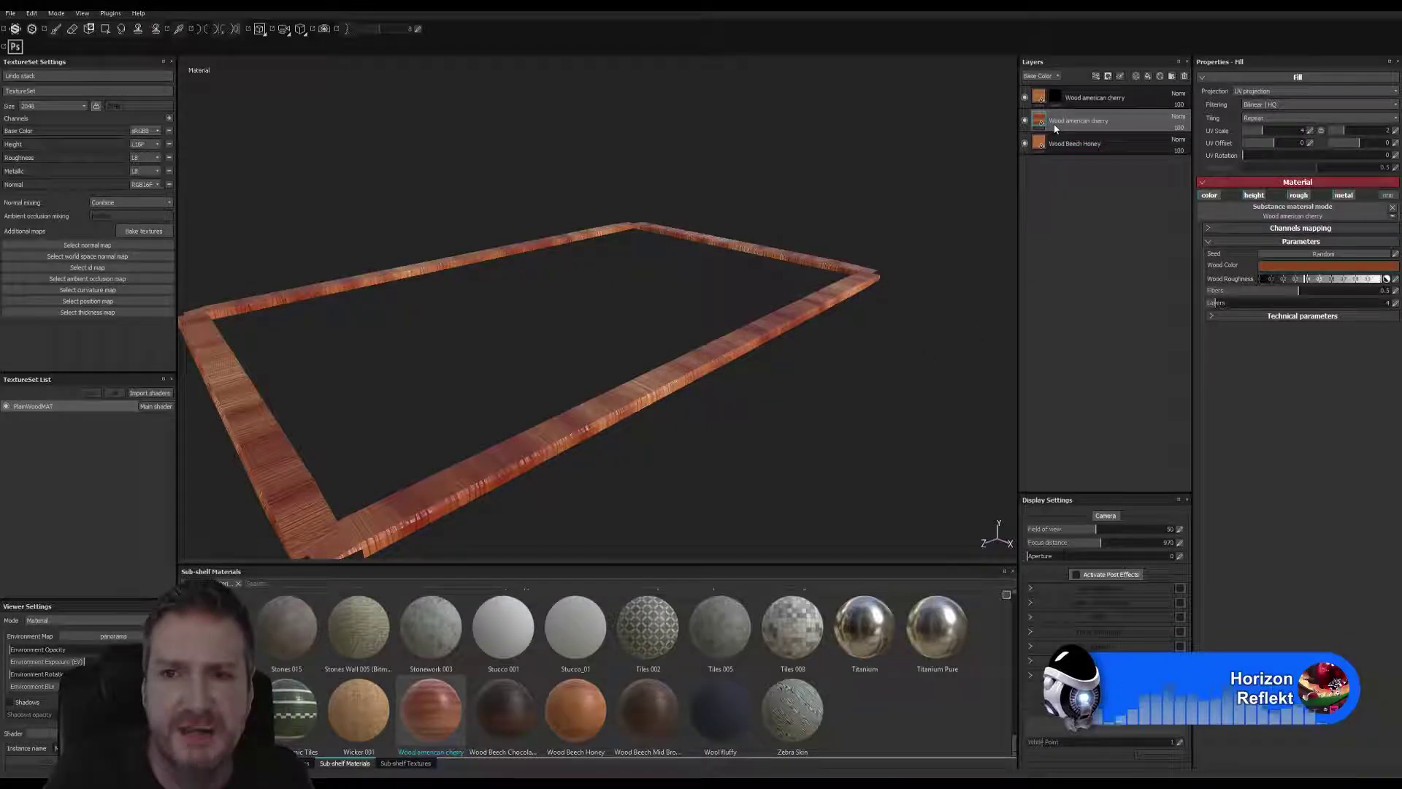
Remove the black-masked top fill layer that carries the beech material.
{"action": "left_click_drag", "start_coordinate": [1042, 125], "coordinate": [1041, 97]}
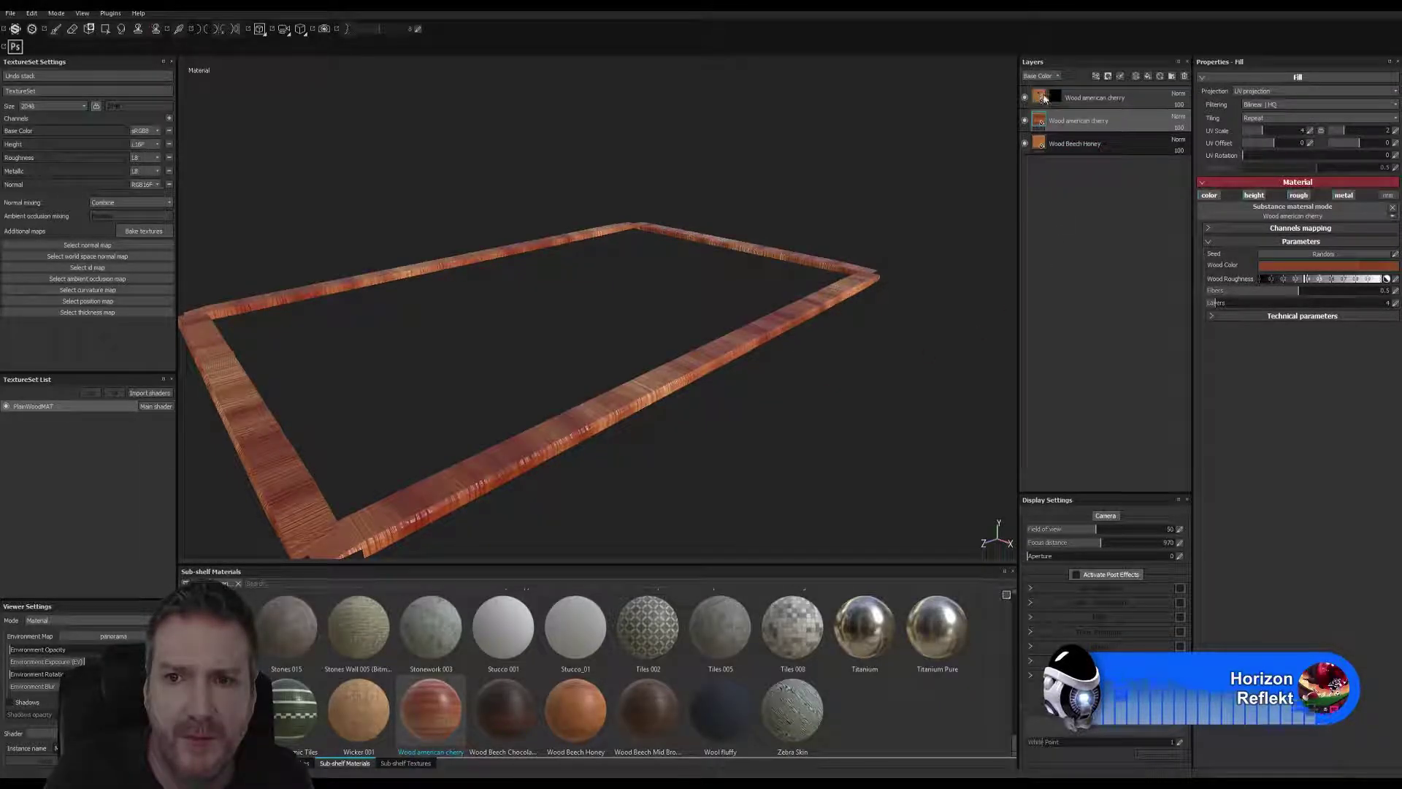
{"action": "left_click", "coordinate": [1045, 98]}
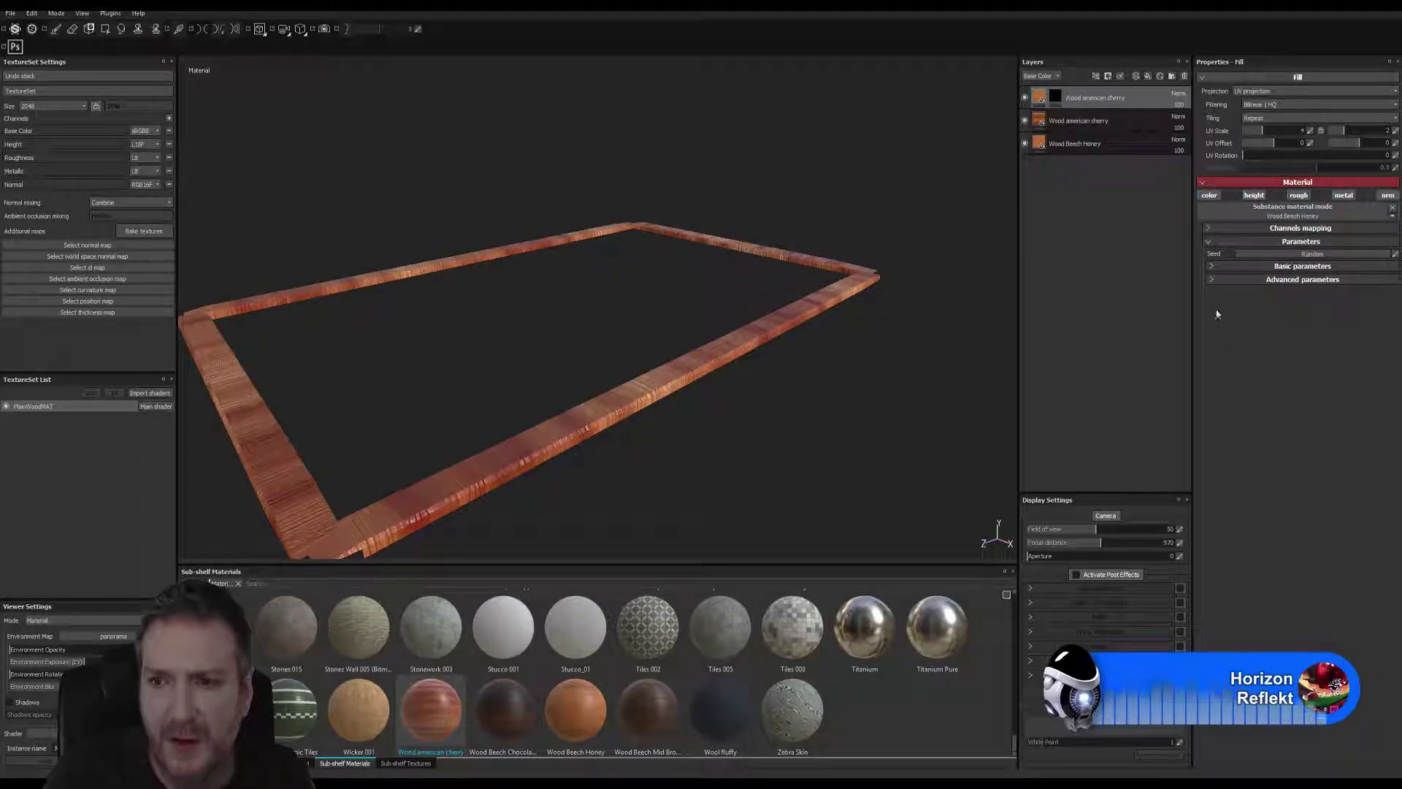
{"action": "left_click", "coordinate": [1211, 282]}
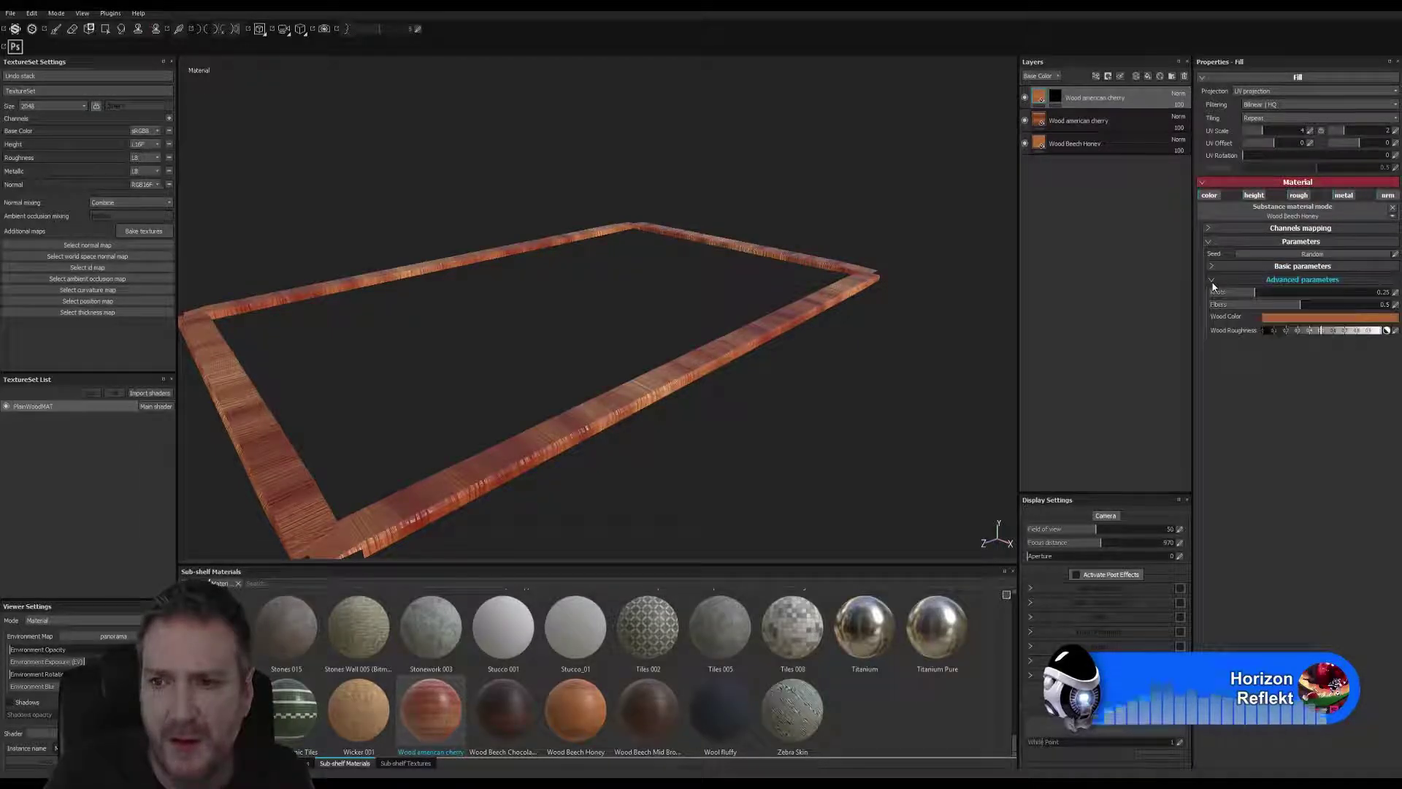
{"action": "right_click", "coordinate": [1094, 99]}
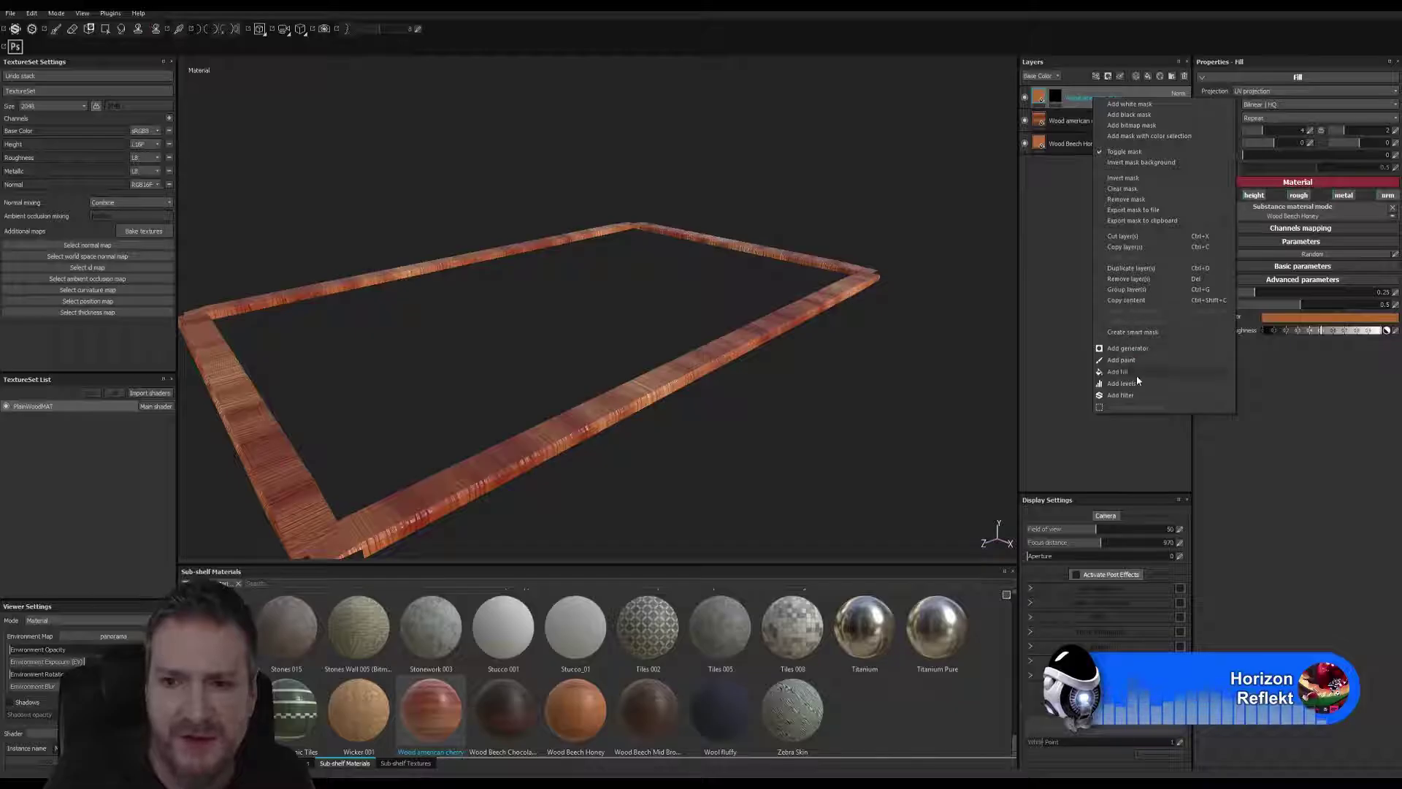
{"action": "left_click", "coordinate": [1128, 279]}
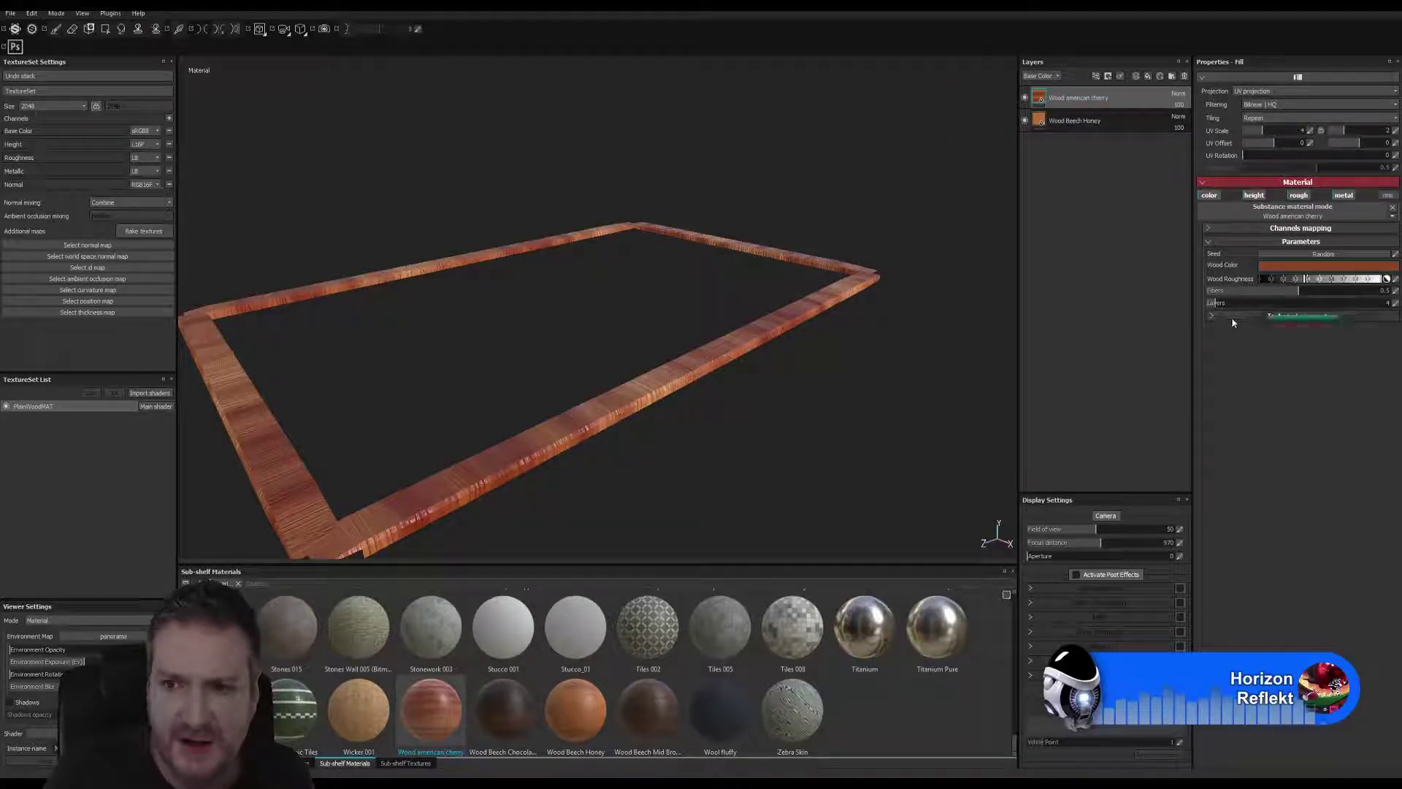
Raise the new cherry layer's Normal Intensity to about 1.9, adjust its Wood Roughness, and inspect the grain along the handrail up close.
{"action": "left_click", "coordinate": [1215, 317]}
{"action": "left_click", "coordinate": [1227, 405]}
{"action": "left_click", "coordinate": [1227, 392]}
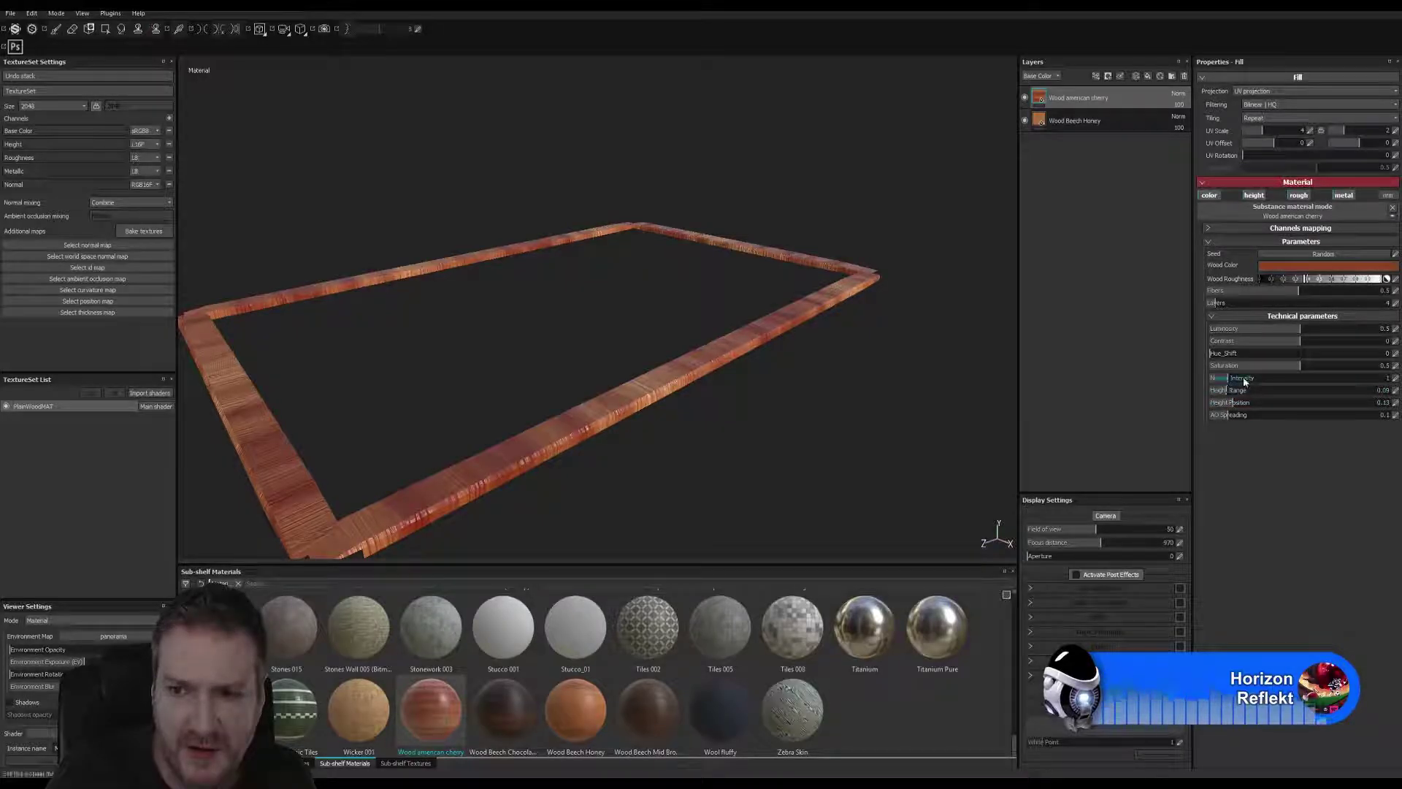
{"action": "left_click", "coordinate": [1289, 375]}
{"action": "left_click", "coordinate": [1331, 281]}
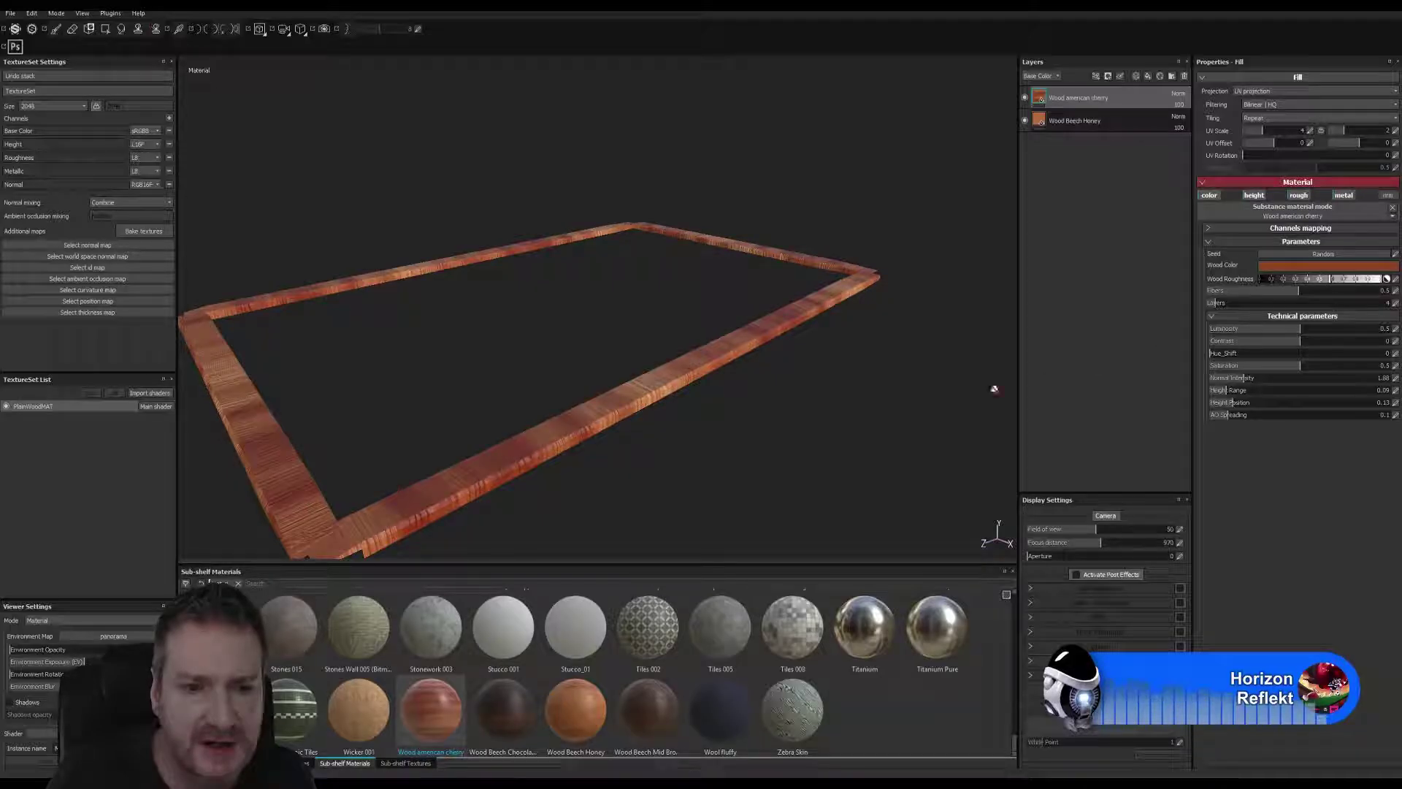
{"action": "left_click_drag", "start_coordinate": [792, 395], "coordinate": [845, 382], "text": "alt"}
{"action": "middle_click_drag", "start_coordinate": [845, 382], "coordinate": [563, 485], "text": "alt"}
{"action": "right_click_drag", "start_coordinate": [563, 485], "coordinate": [642, 411], "text": "alt"}
{"action": "left_click_drag", "start_coordinate": [643, 411], "coordinate": [686, 386], "text": "alt"}
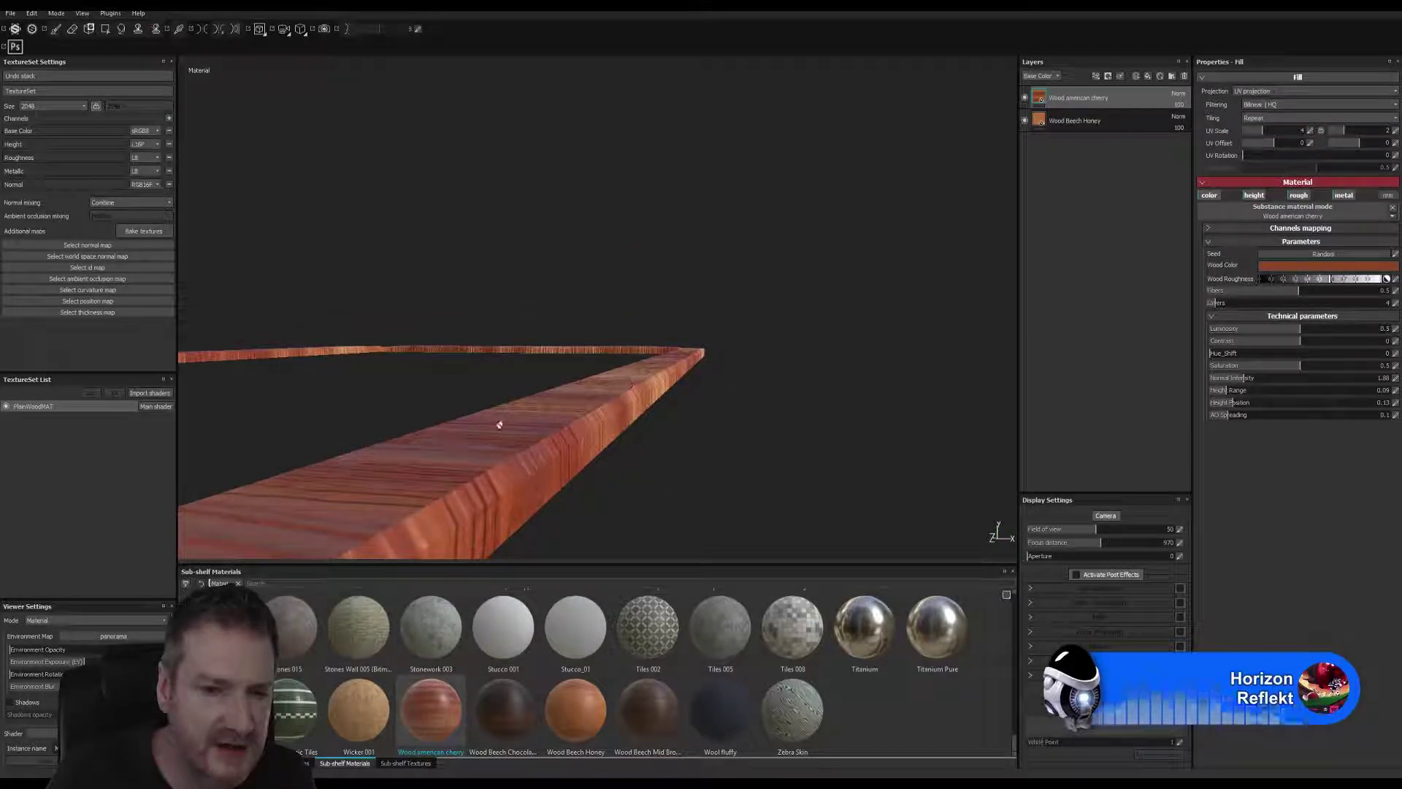
Turn off the roughness and height channels of the Wood Beech Honey fill layer.
{"action": "double_click", "coordinate": [1055, 122]}
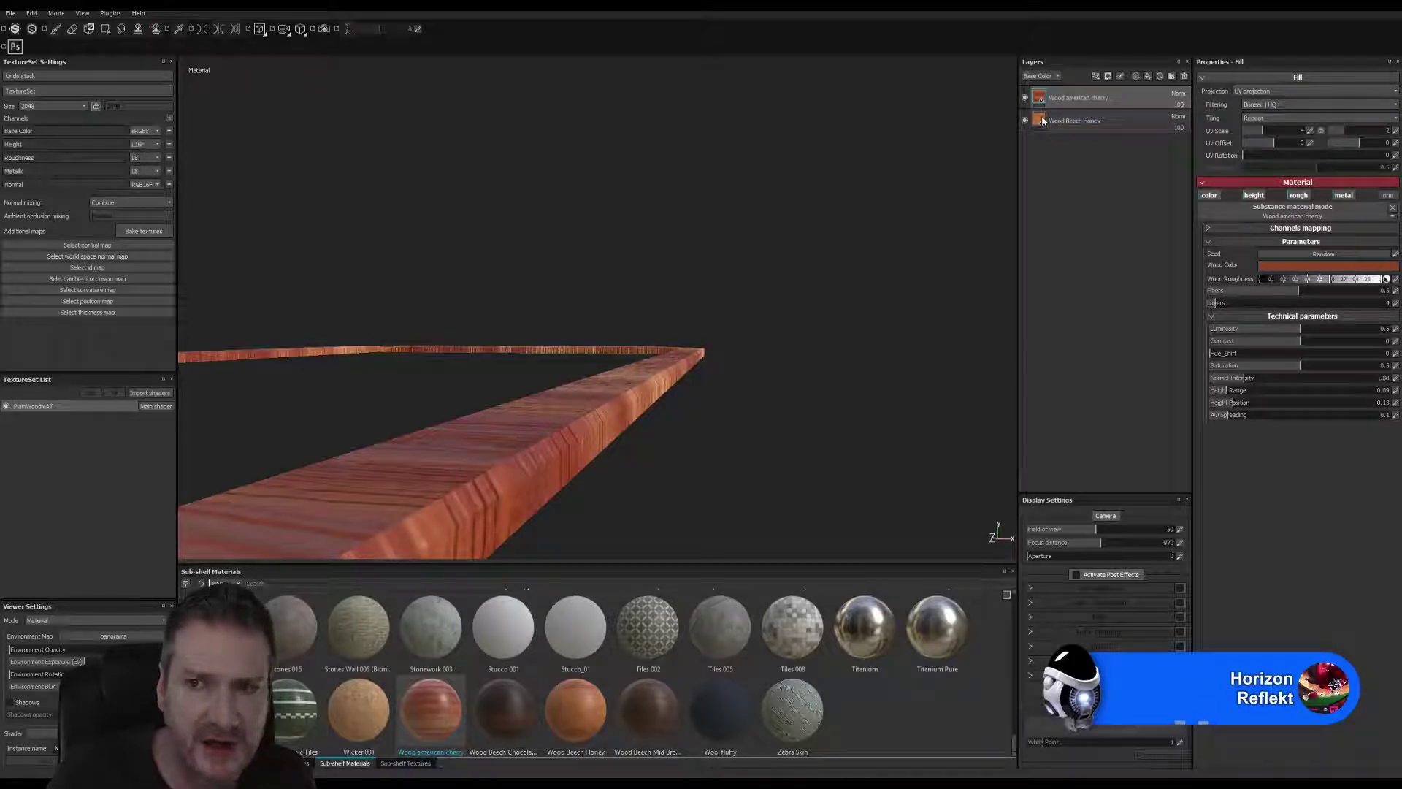
{"action": "left_click", "coordinate": [1042, 122]}
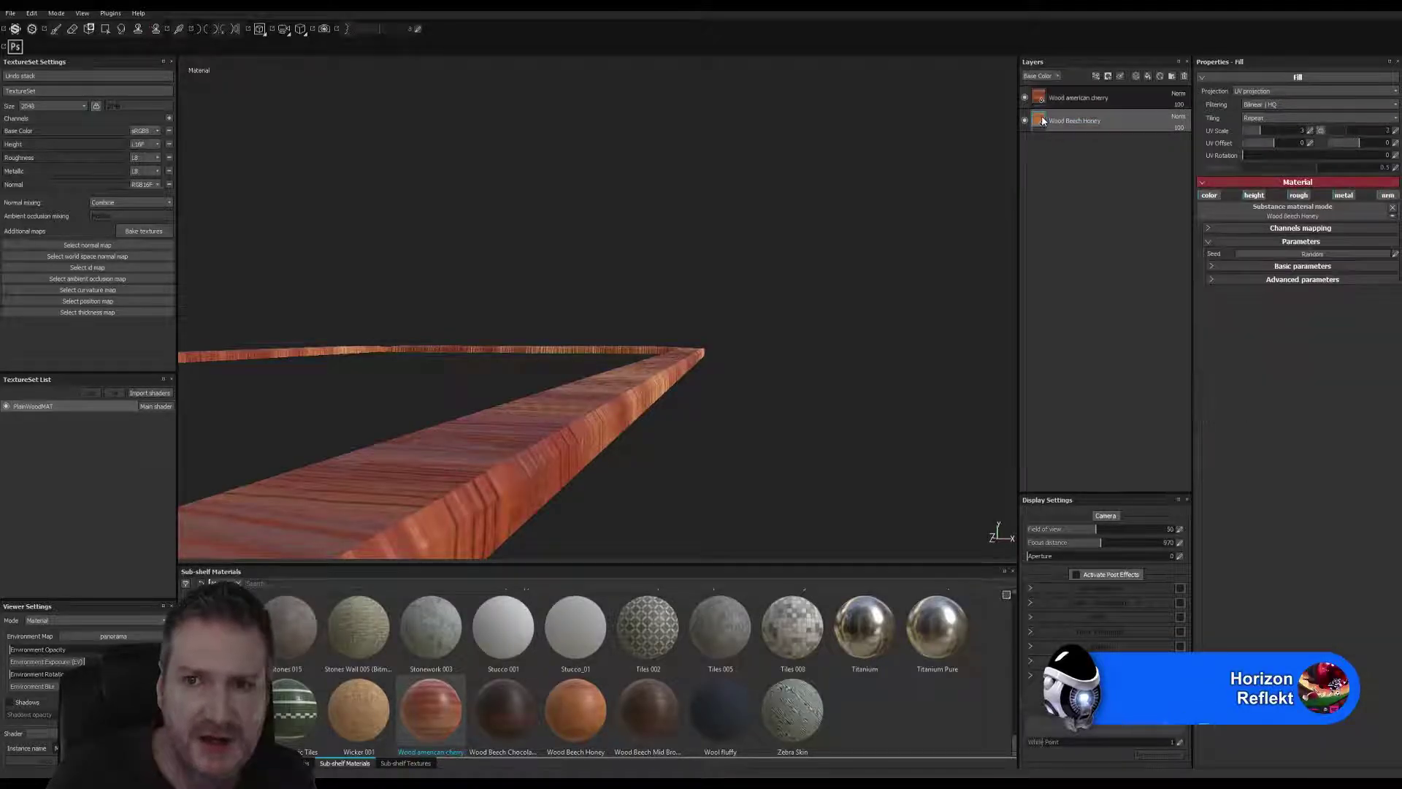
{"action": "left_click", "coordinate": [1304, 196]}
{"action": "left_click", "coordinate": [1254, 196]}
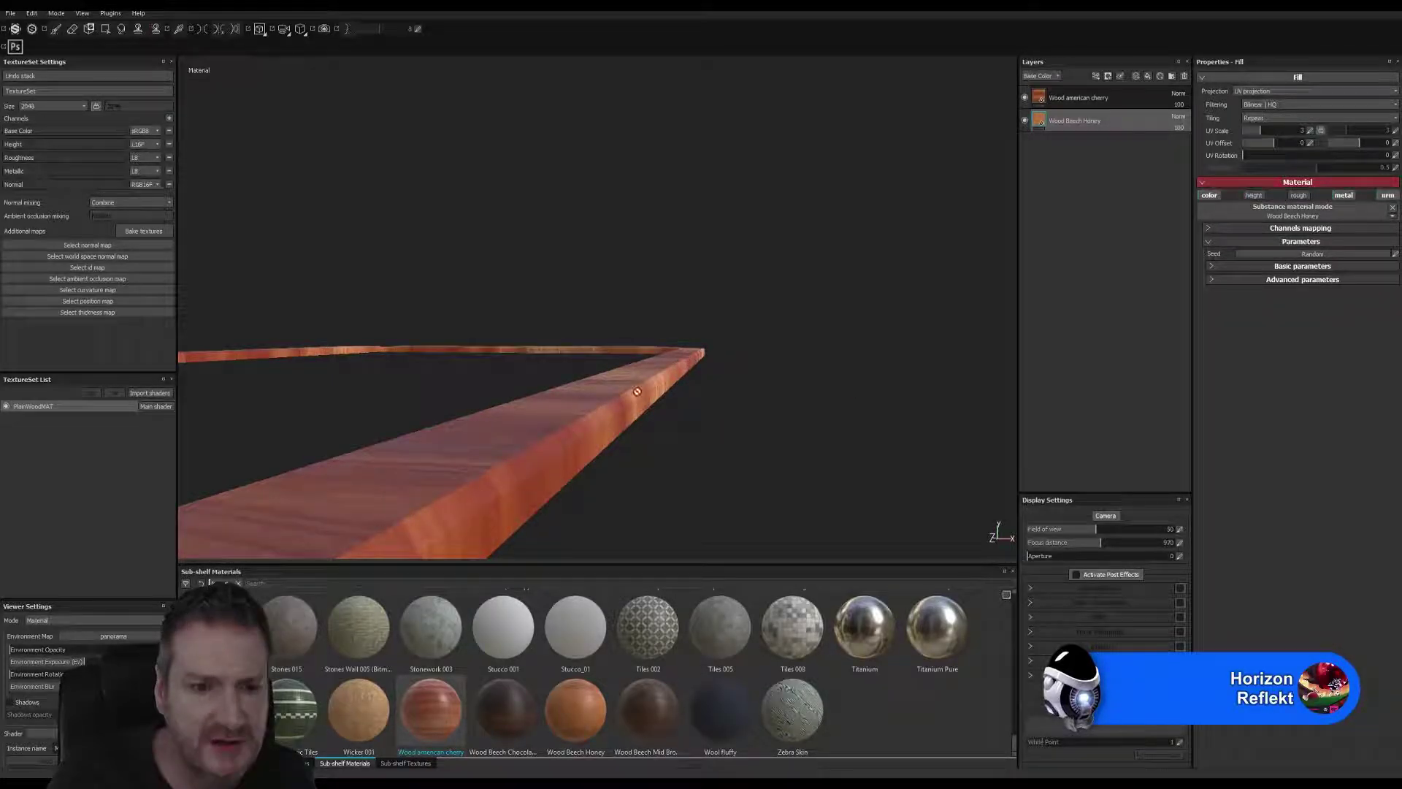
Set the Wood american cherry layer's Height Position to about 0.16 and Height Range to about 0.13.
{"action": "left_click", "coordinate": [1040, 100]}
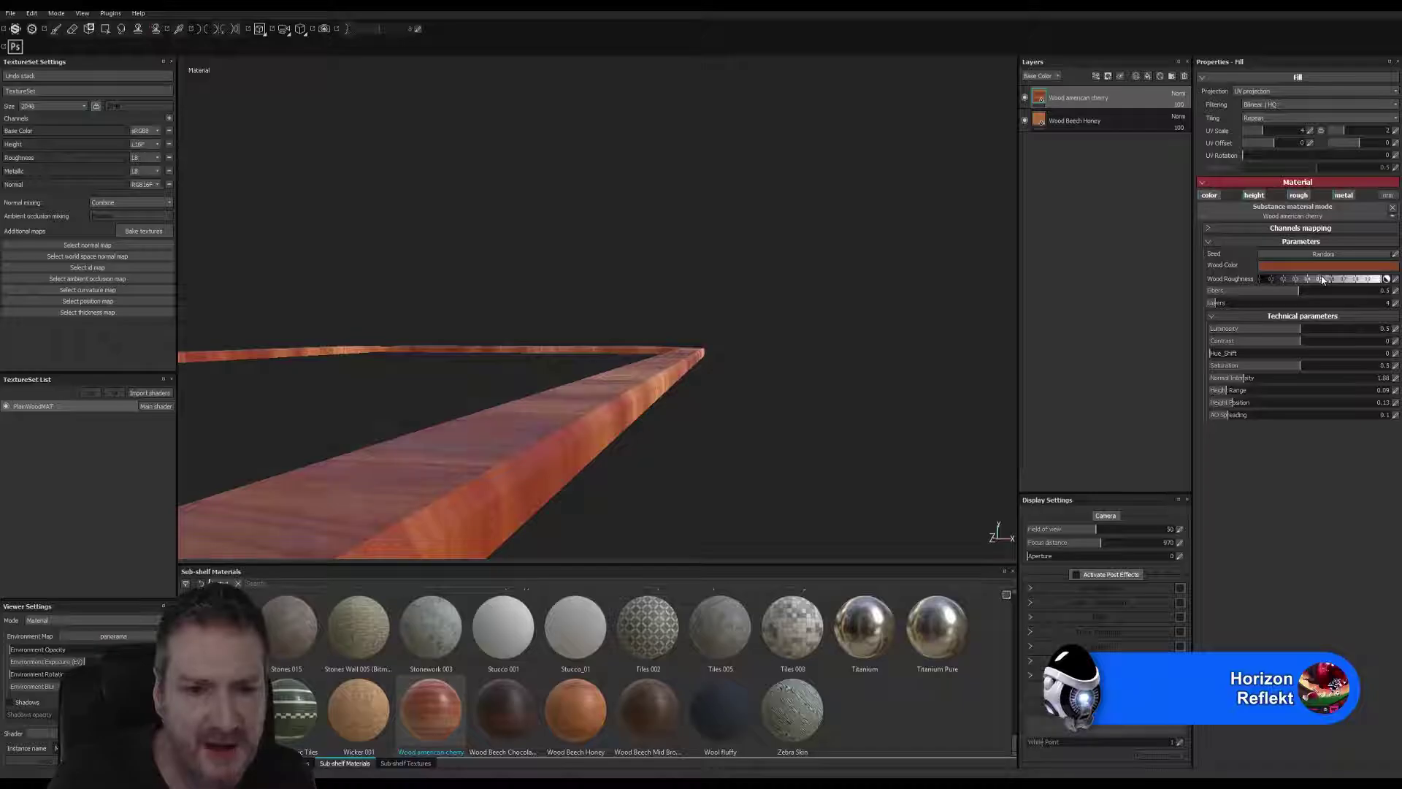
{"action": "left_click_drag", "start_coordinate": [672, 436], "coordinate": [625, 447], "text": "alt"}
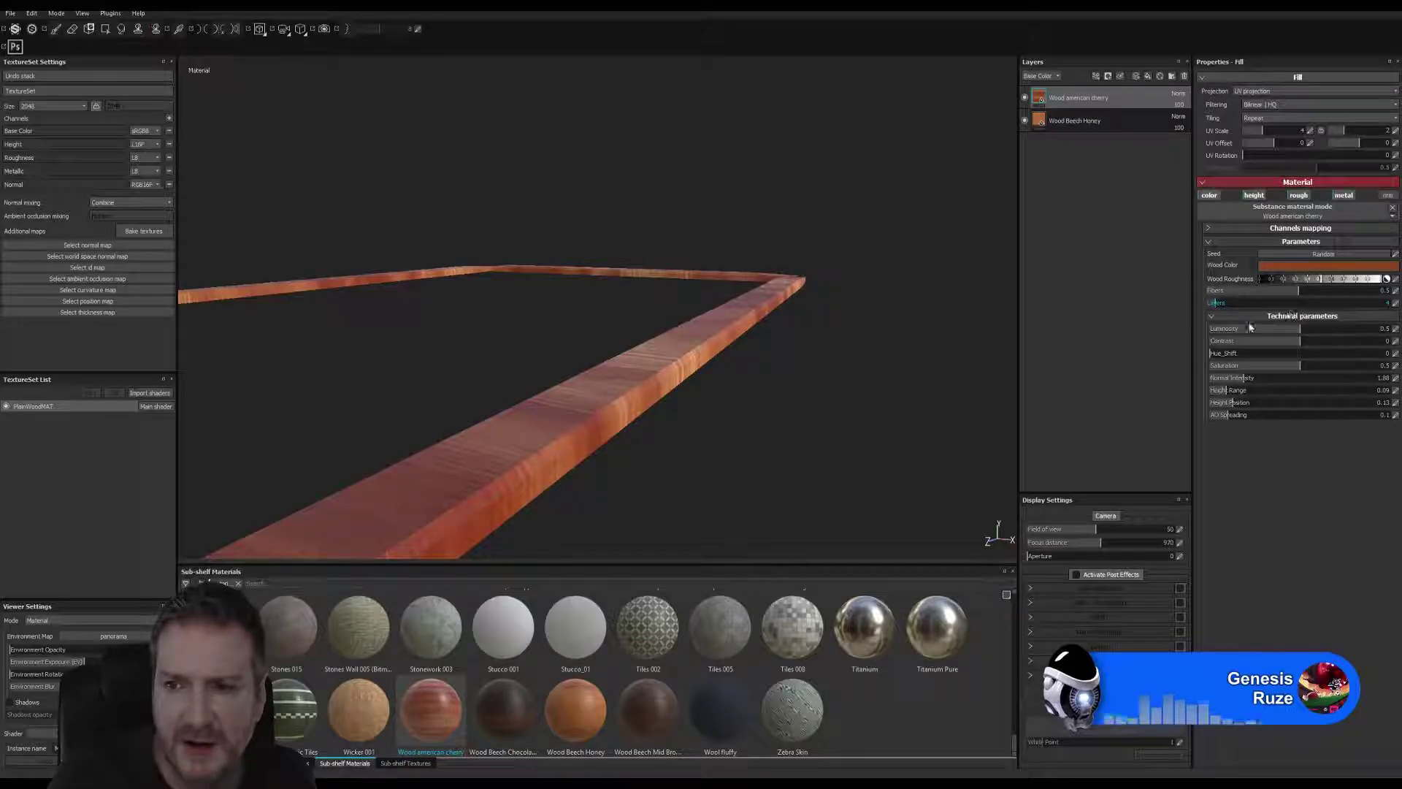
{"action": "left_click", "coordinate": [1238, 404]}
{"action": "left_click", "coordinate": [1233, 392]}
{"action": "left_click_drag", "start_coordinate": [677, 431], "coordinate": [736, 438], "text": "alt"}
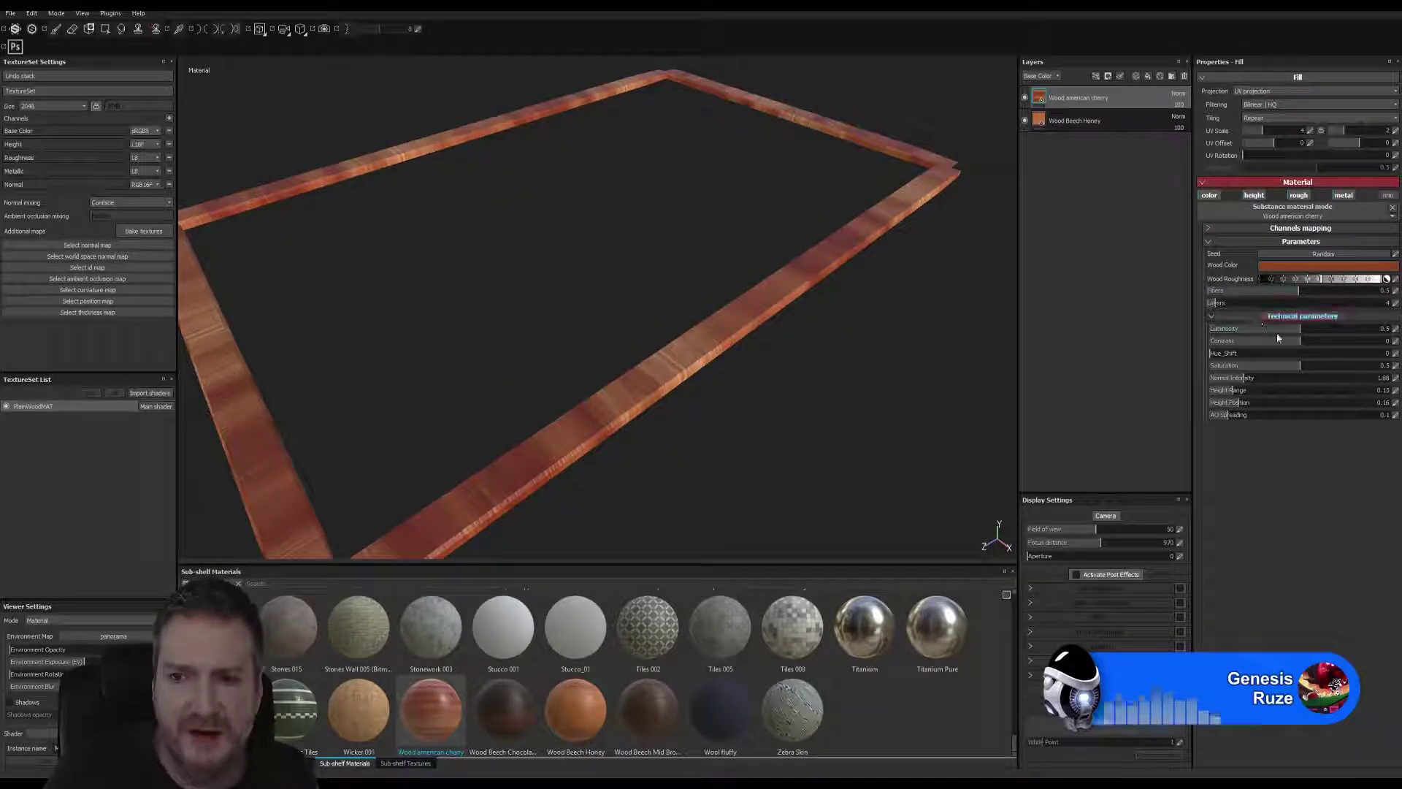
Lower the cherry layer's Luminosity to about 0.48 and shift its Wood Color hue to about 0.049.
{"action": "left_click", "coordinate": [1297, 330]}
{"action": "left_click_drag", "start_coordinate": [745, 400], "coordinate": [795, 407], "text": "alt"}
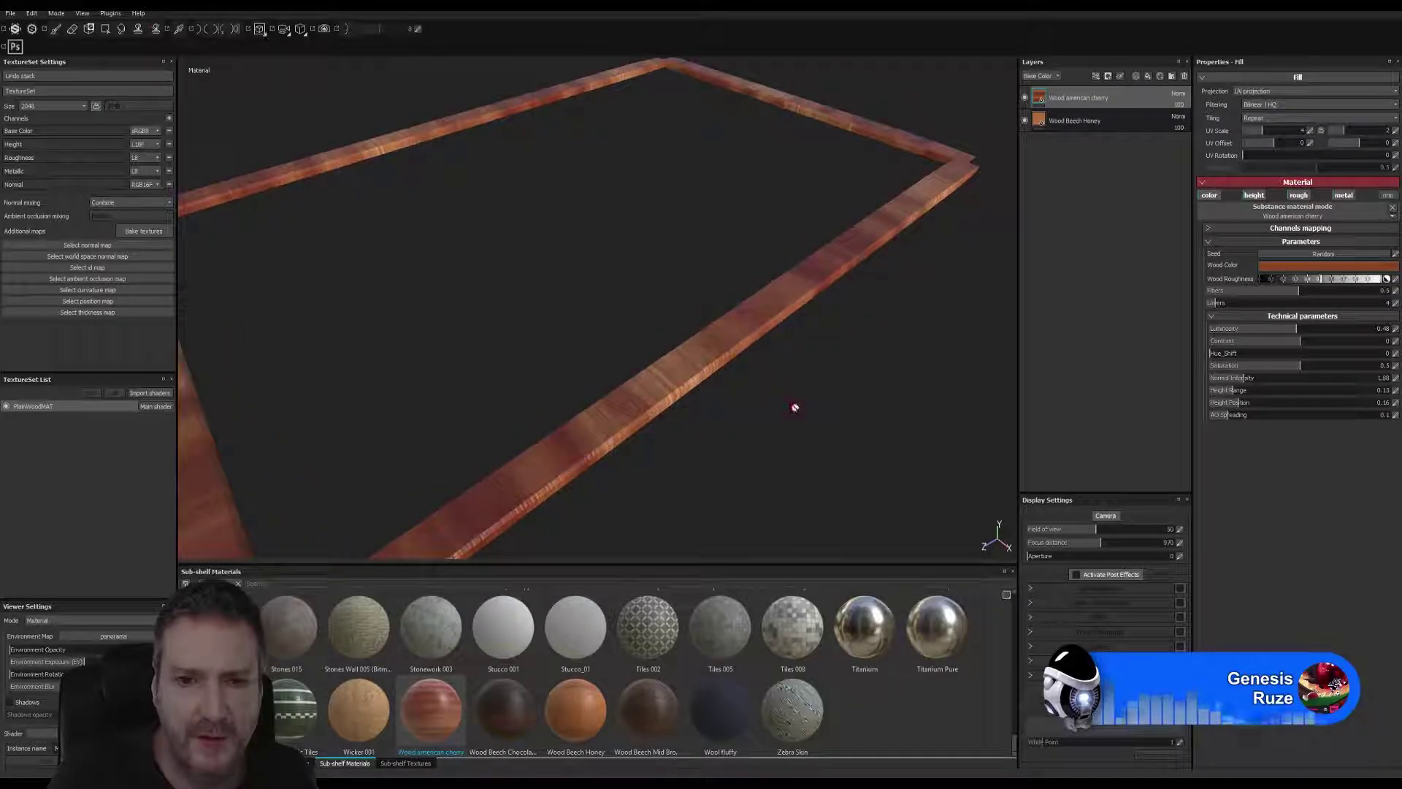
{"action": "left_click", "coordinate": [1323, 267]}
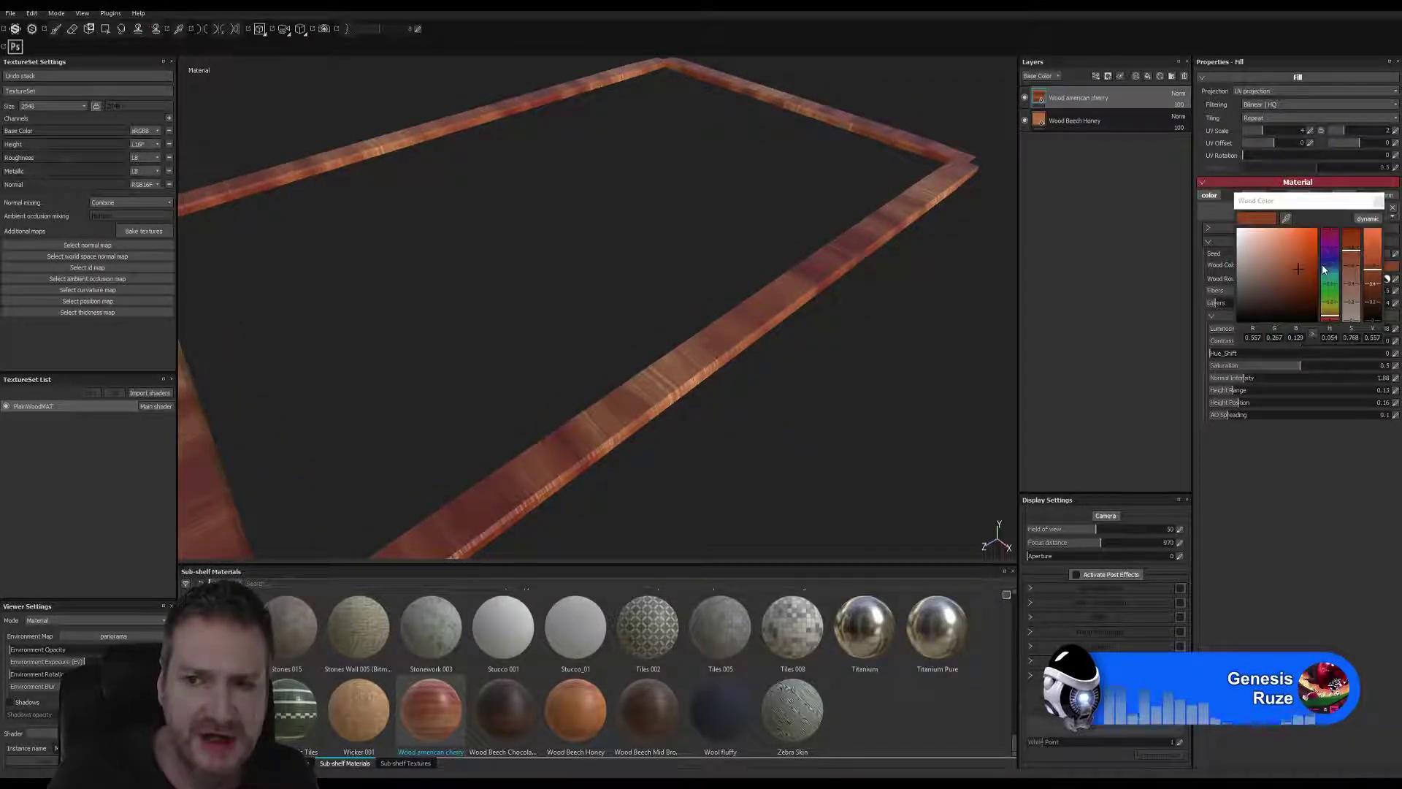
{"action": "left_click", "coordinate": [1329, 319]}
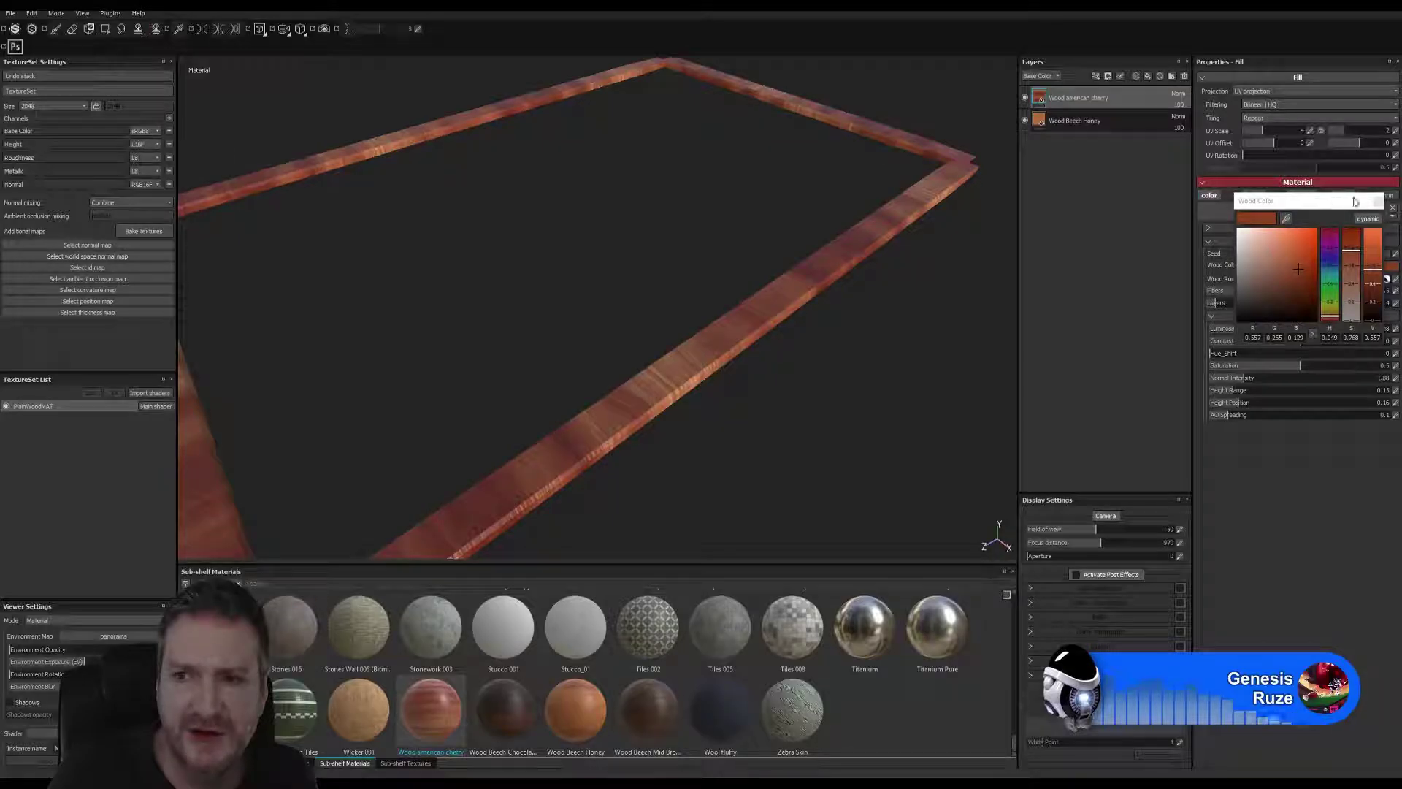
{"action": "left_click", "coordinate": [1380, 201]}
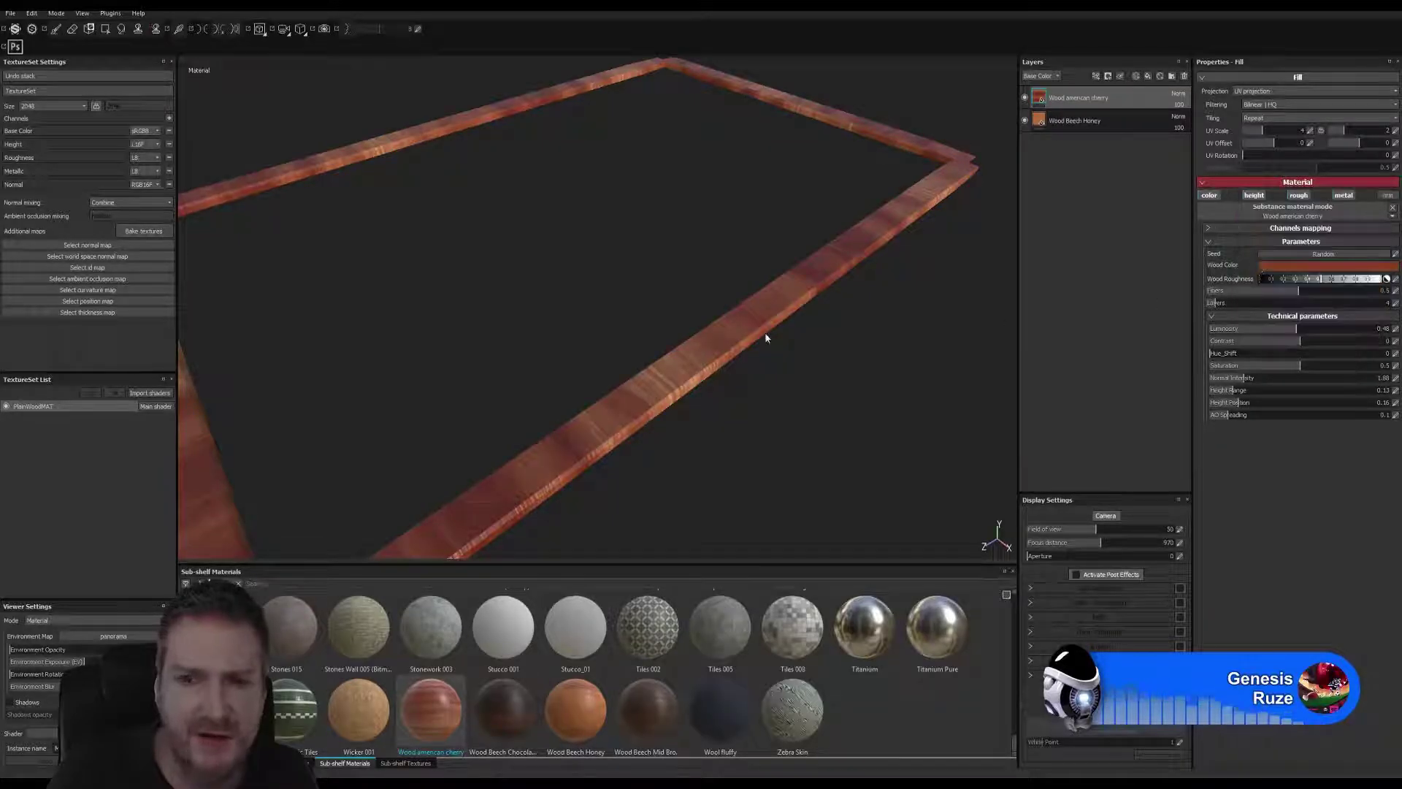
{"action": "left_click_drag", "start_coordinate": [767, 423], "coordinate": [785, 374], "text": "alt"}
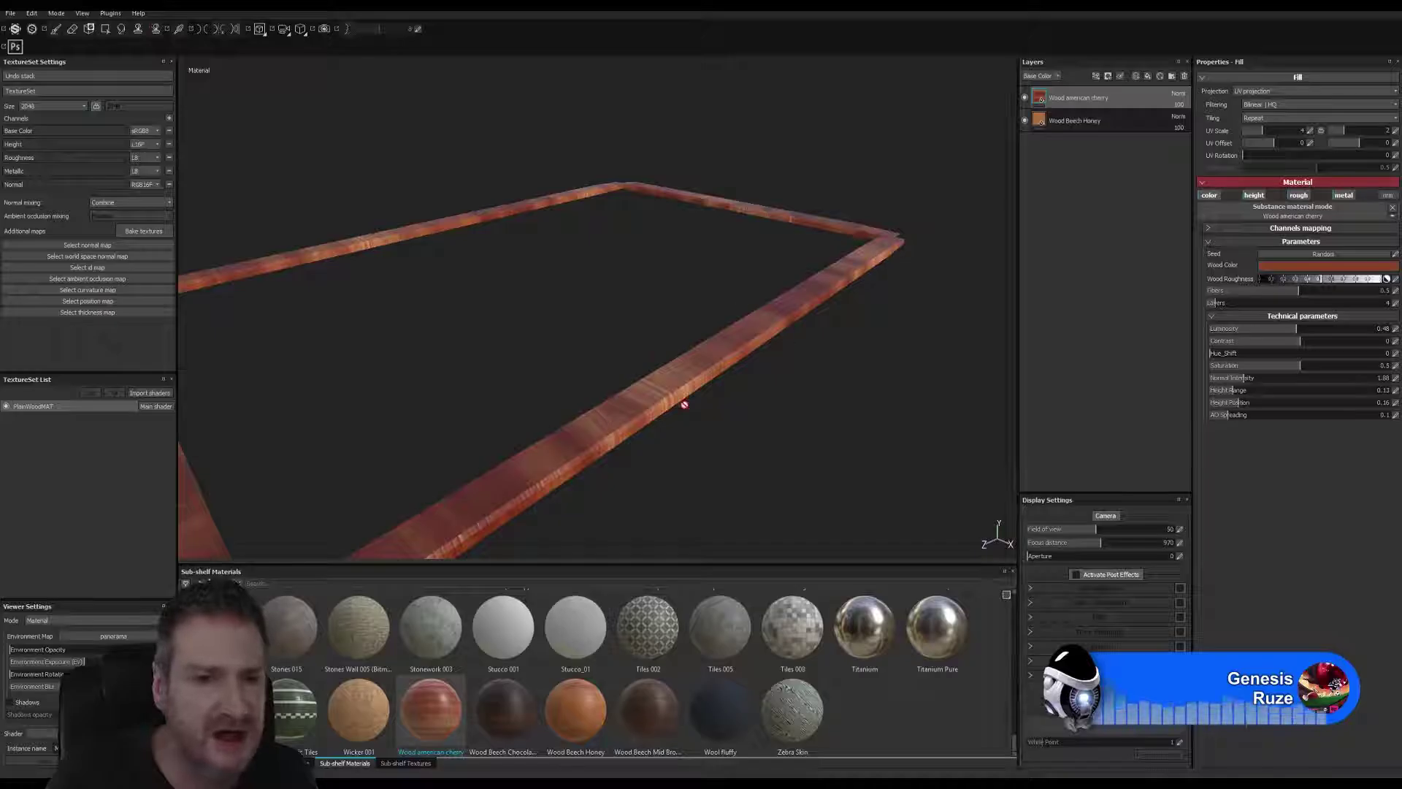
Add a white mask to the cherry layer and choose the dirt brush that uses the Alpha Dirt 02 shape.
{"action": "right_click", "coordinate": [1049, 102]}
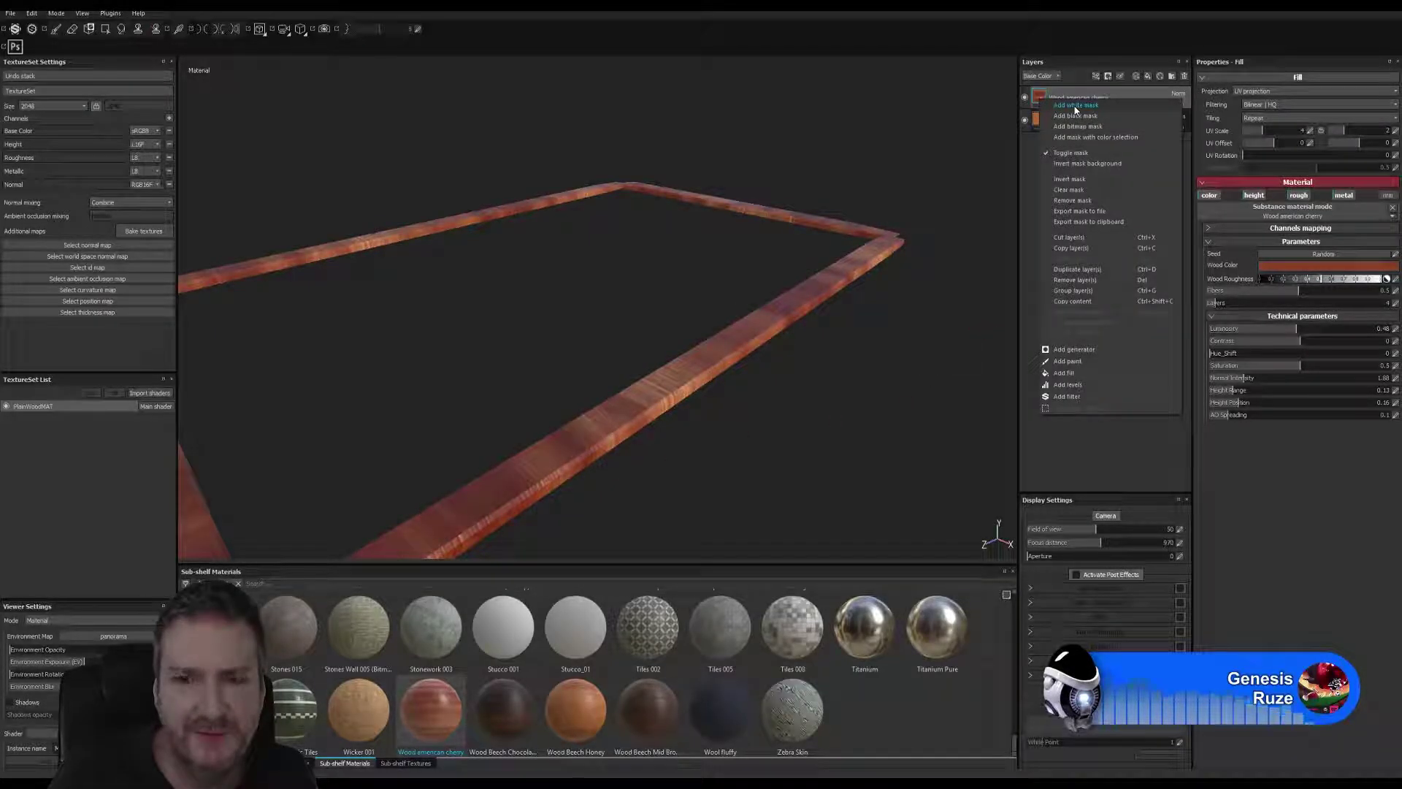
{"action": "left_click", "coordinate": [1075, 106]}
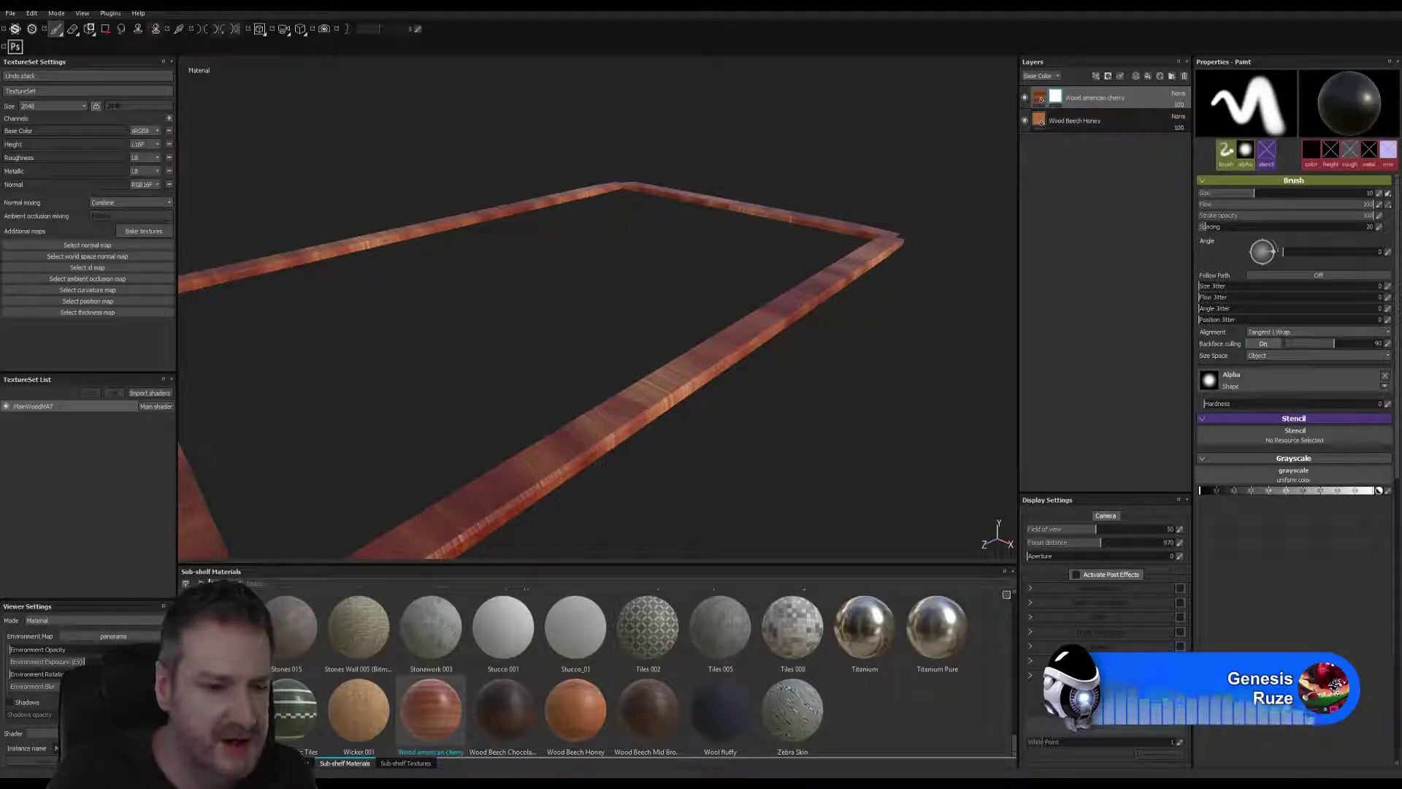
{"action": "left_click", "coordinate": [286, 763]}
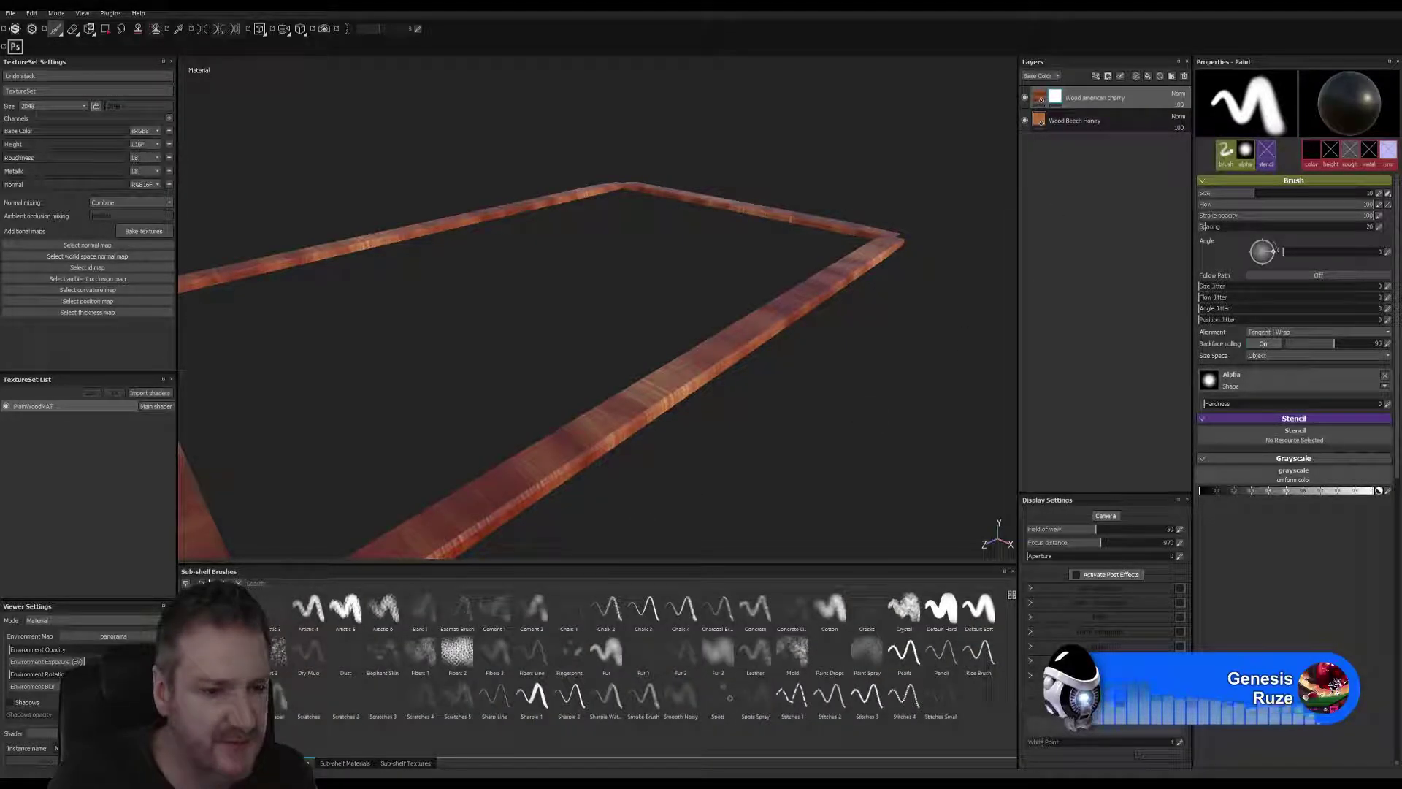
{"action": "left_click", "coordinate": [278, 650]}
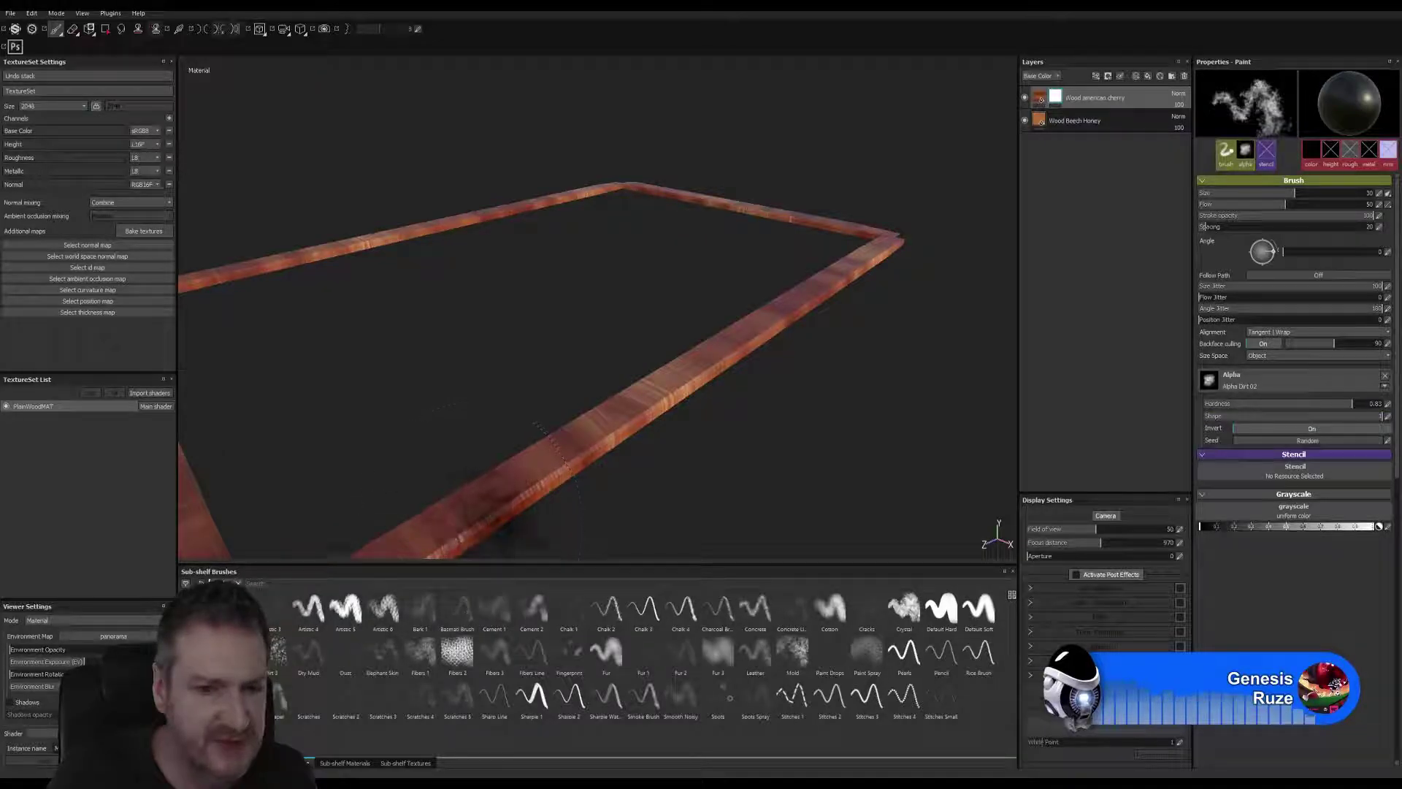
Reduce the dirt brush size to about 1.65, testing it close up on the handrail's front edge.
{"action": "key", "text": "bracketleft"}
{"action": "key", "text": "bracketleft"}
{"action": "key", "text": "bracketleft"}
{"action": "key", "text": "bracketleft"}
{"action": "key", "text": "bracketleft"}
{"action": "key", "text": "bracketleft"}
{"action": "key", "text": "bracketleft"}
{"action": "key", "text": "bracketleft"}
{"action": "key", "text": "bracketleft"}
{"action": "key", "text": "bracketleft"}
{"action": "key", "text": "bracketleft"}
{"action": "key", "text": "bracketleft"}
{"action": "key", "text": "bracketleft"}
{"action": "key", "text": "bracketleft"}
{"action": "key", "text": "bracketleft"}
{"action": "key", "text": "bracketleft"}
{"action": "right_click_drag", "start_coordinate": [582, 387], "coordinate": [1227, 378], "text": "alt"}
{"action": "right_click_drag", "start_coordinate": [662, 394], "coordinate": [1154, 350], "text": "alt"}
{"action": "left_click_drag", "start_coordinate": [949, 369], "coordinate": [661, 397], "text": "alt"}
{"action": "left_click", "coordinate": [679, 394]}
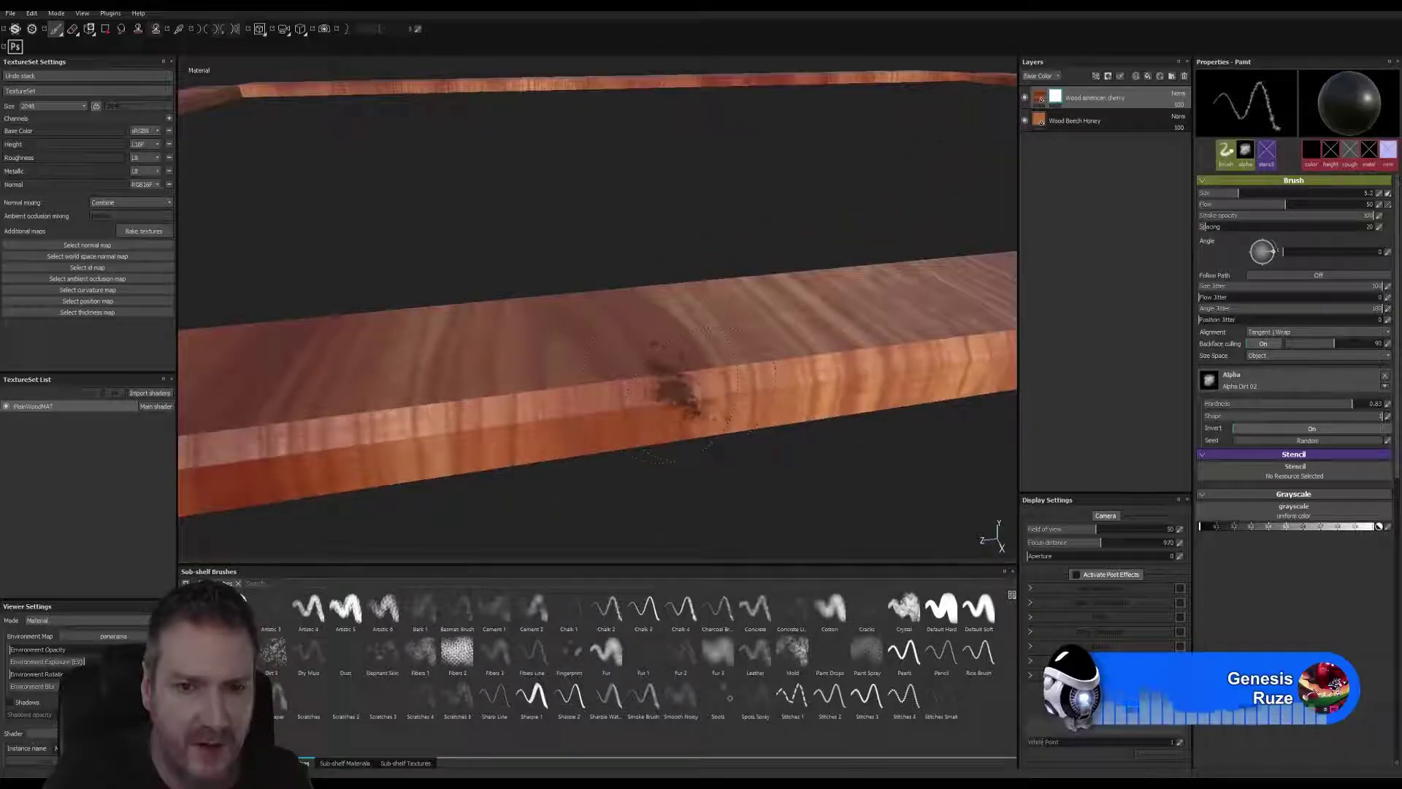
{"action": "key", "text": "bracketleft"}
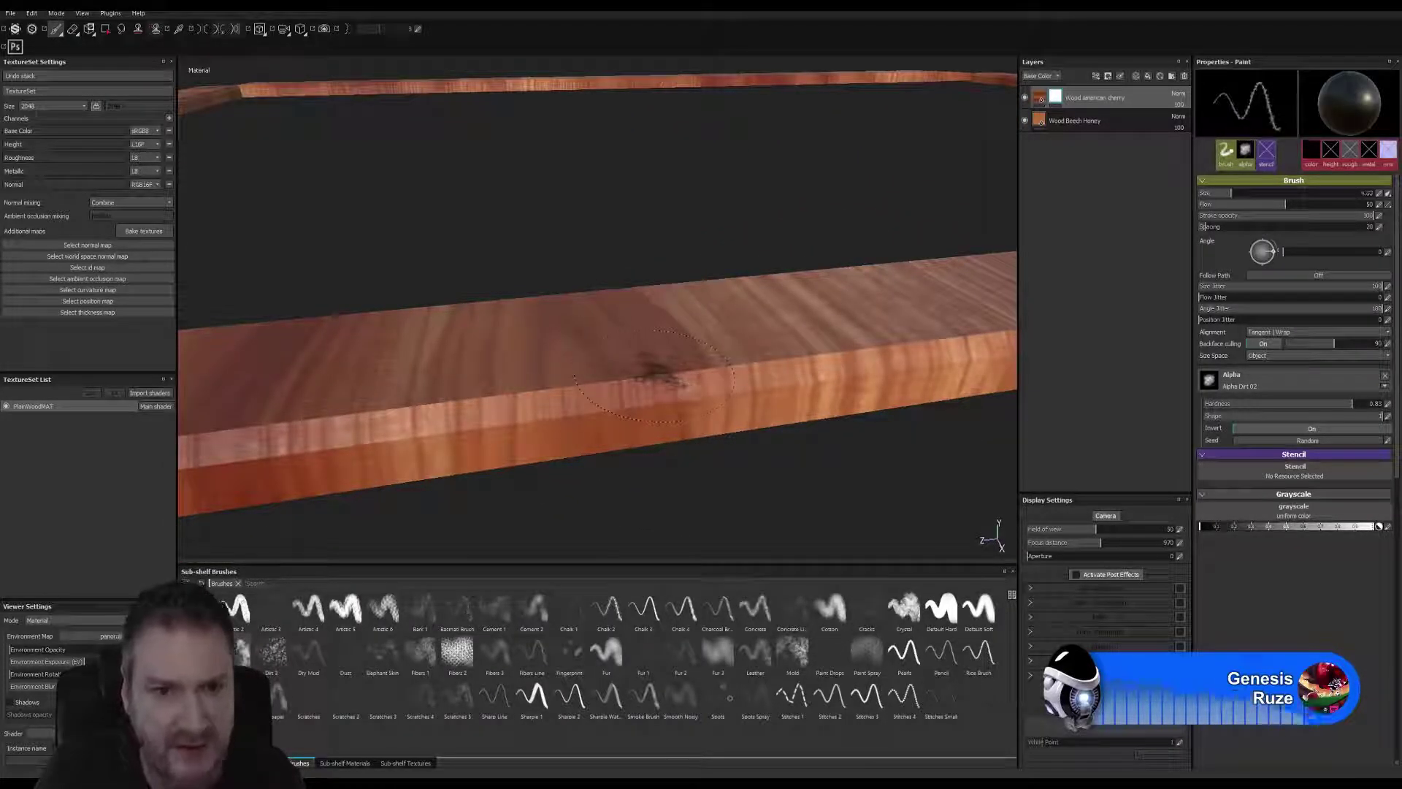
{"action": "key", "text": "bracketleft"}
{"action": "key", "text": "bracketleft"}
{"action": "key", "text": "bracketleft"}
{"action": "key", "text": "bracketleft"}
{"action": "right_click_drag", "start_coordinate": [649, 388], "coordinate": [653, 385], "text": "alt"}
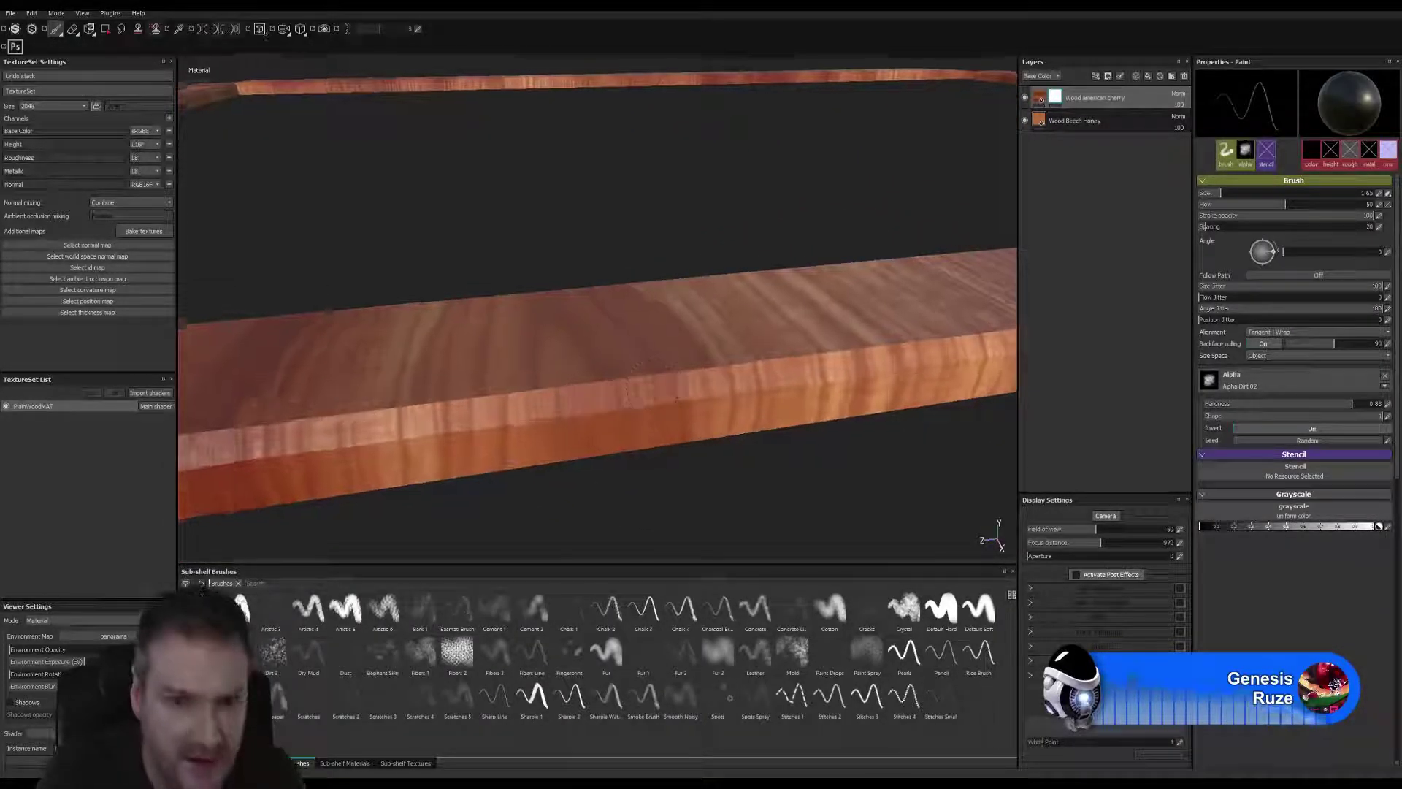
Try small dirt dabs on the cherry mask along the handrail's front edges, then undo them.
{"action": "scroll", "coordinate": [679, 365], "scroll_direction": "up", "scroll_amount": 3}
{"action": "left_click", "coordinate": [680, 363]}
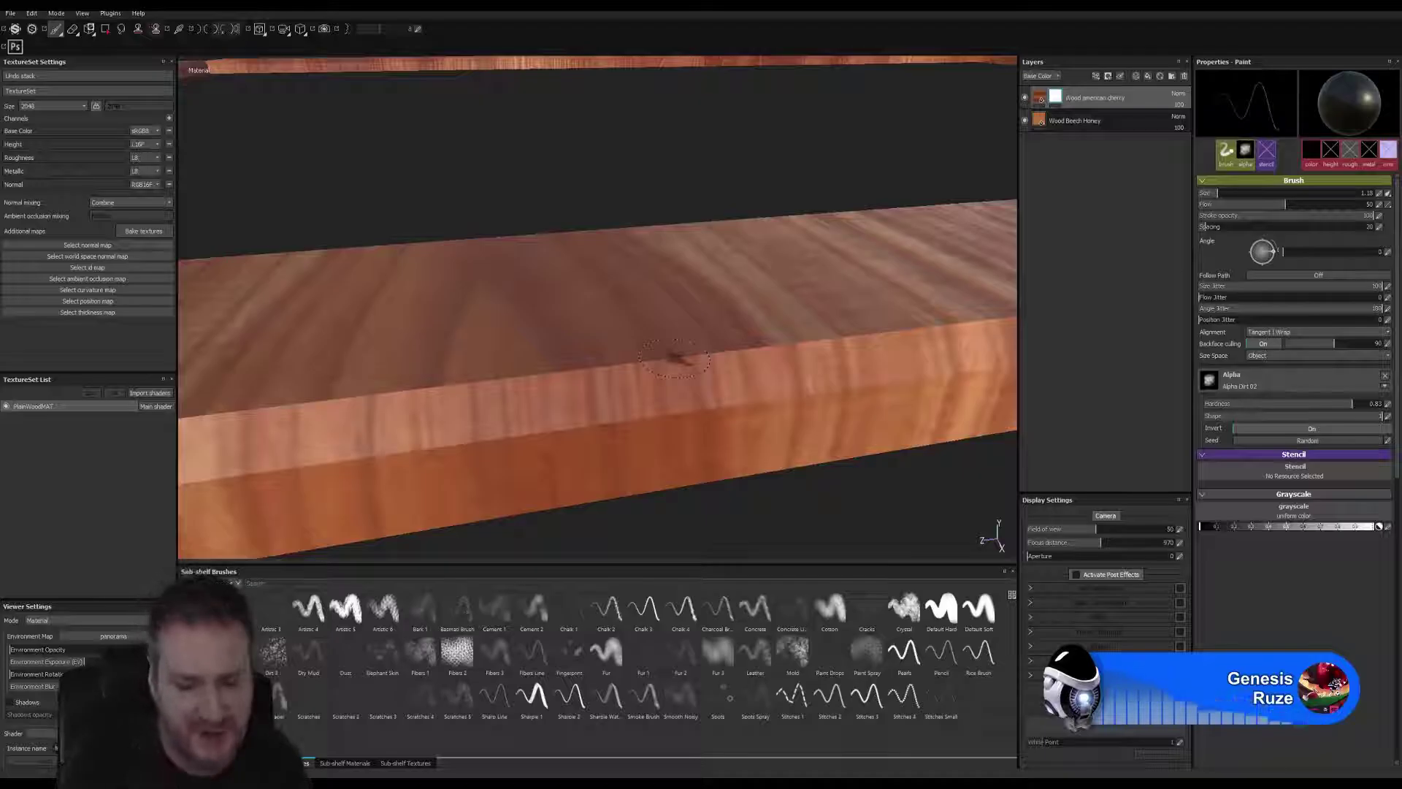
{"action": "key", "text": "ctrl+z"}
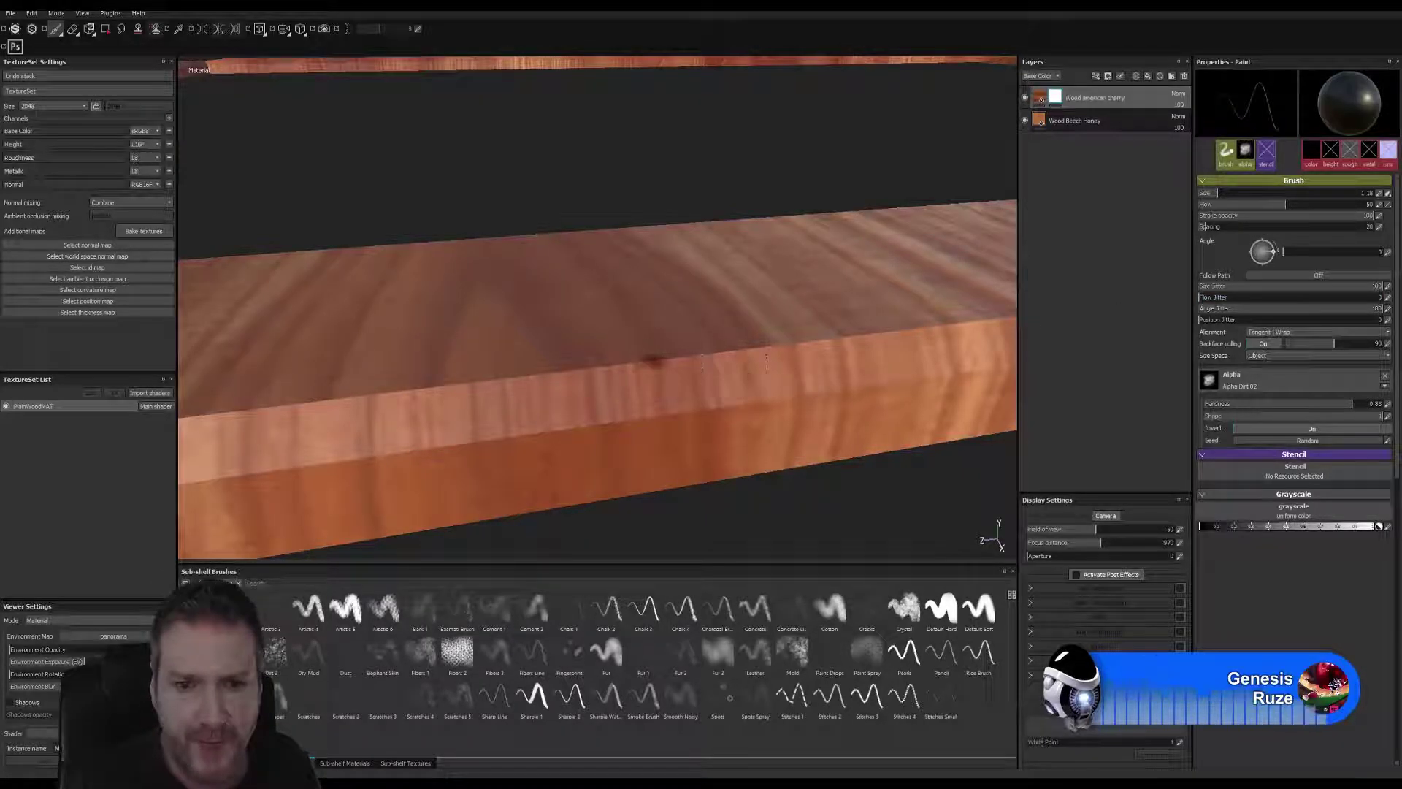
{"action": "left_click", "coordinate": [661, 362]}
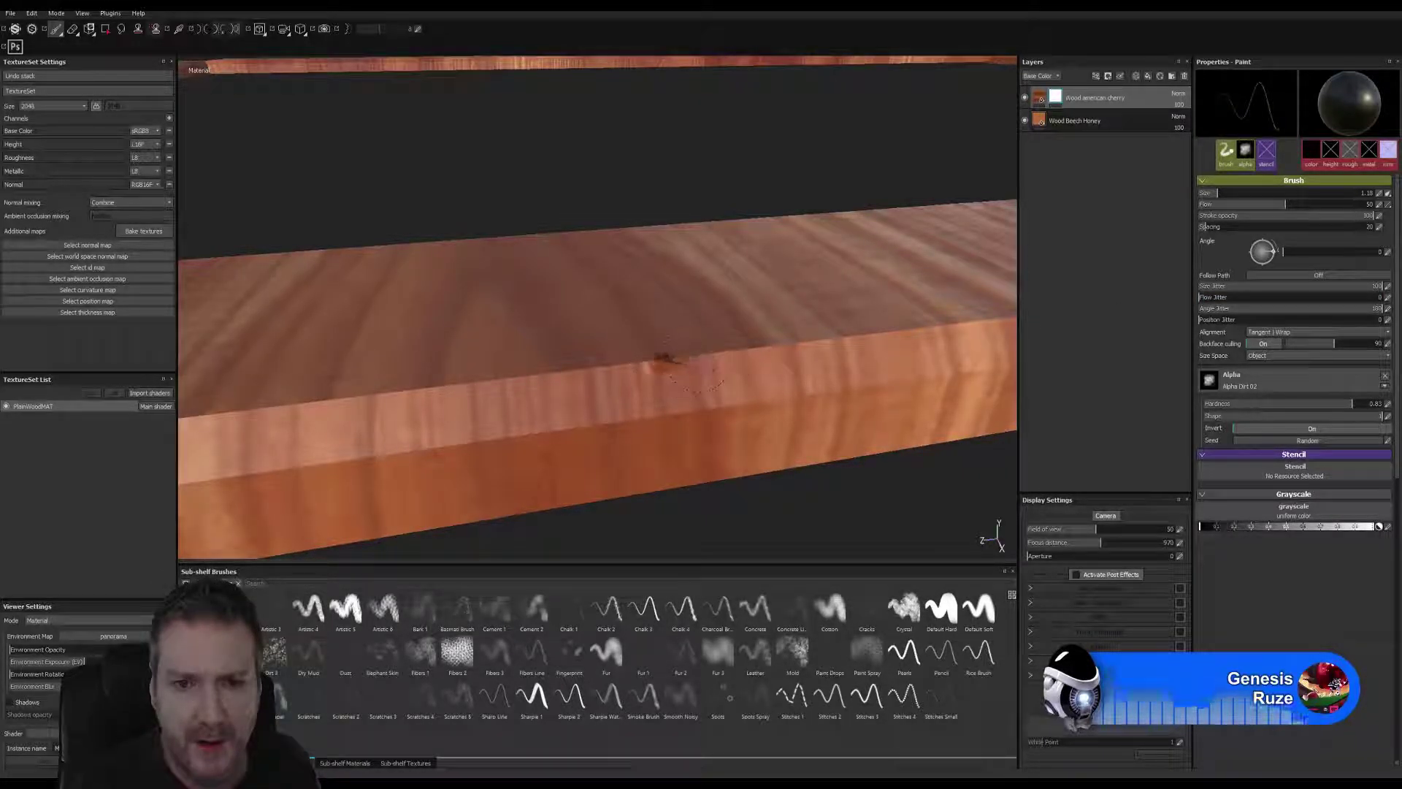
{"action": "left_click", "coordinate": [736, 340]}
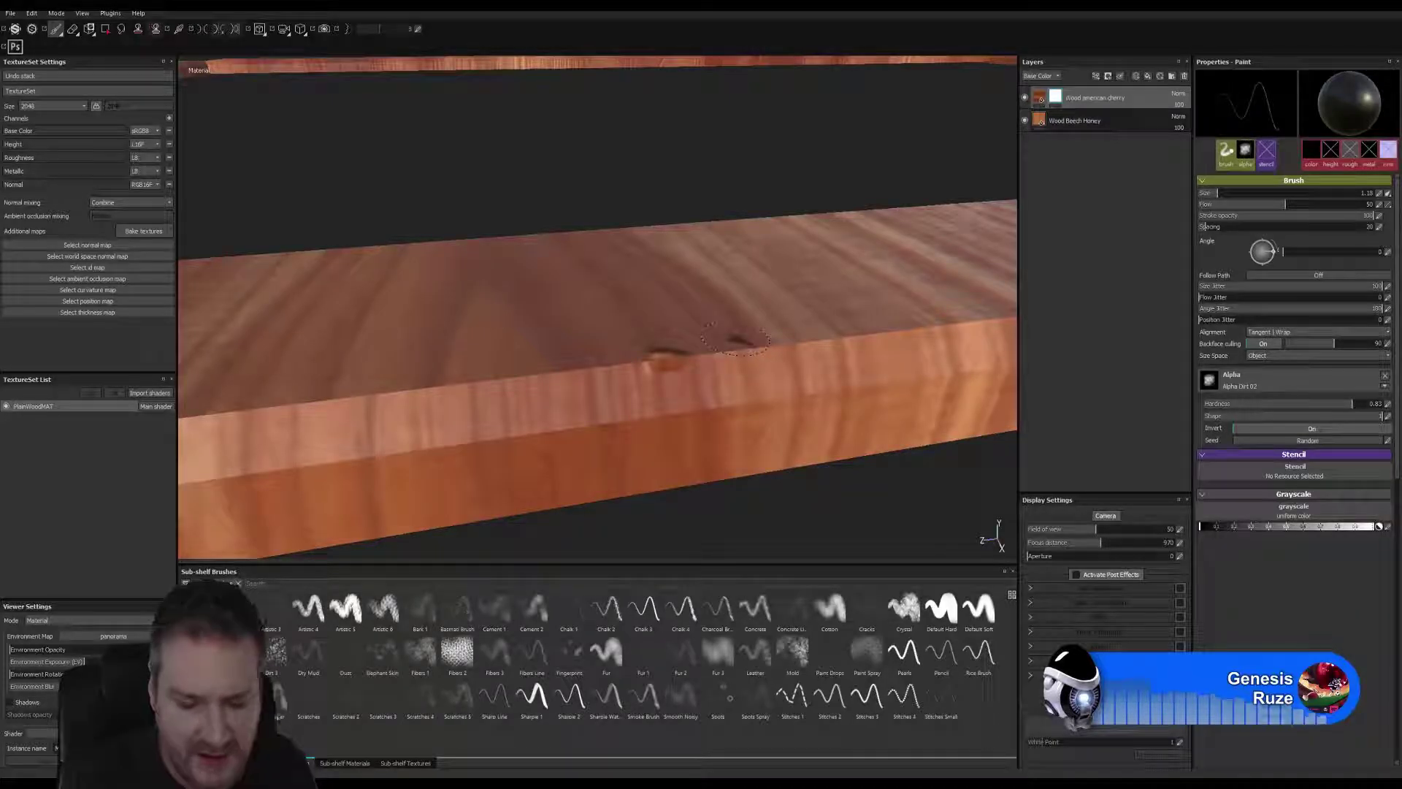
{"action": "mouse_move", "coordinate": [708, 398]}
{"action": "left_mouse_down", "text": "alt"}
{"action": "mouse_move", "coordinate": [751, 416]}
{"action": "mouse_move", "coordinate": [737, 424]}
{"action": "left_mouse_up", "text": "alt"}
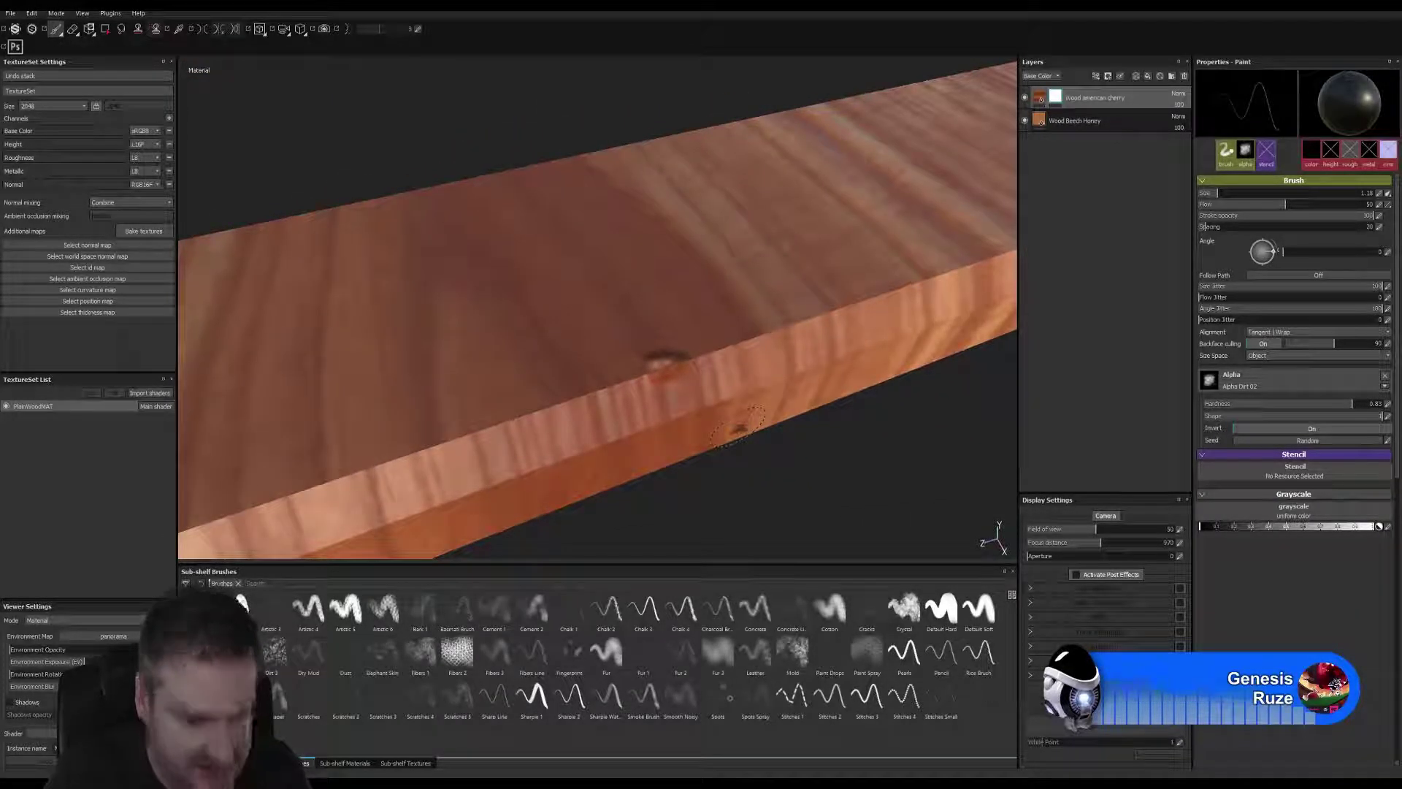
{"action": "key", "text": "ctrl+z"}
{"action": "key", "text": "ctrl+z"}
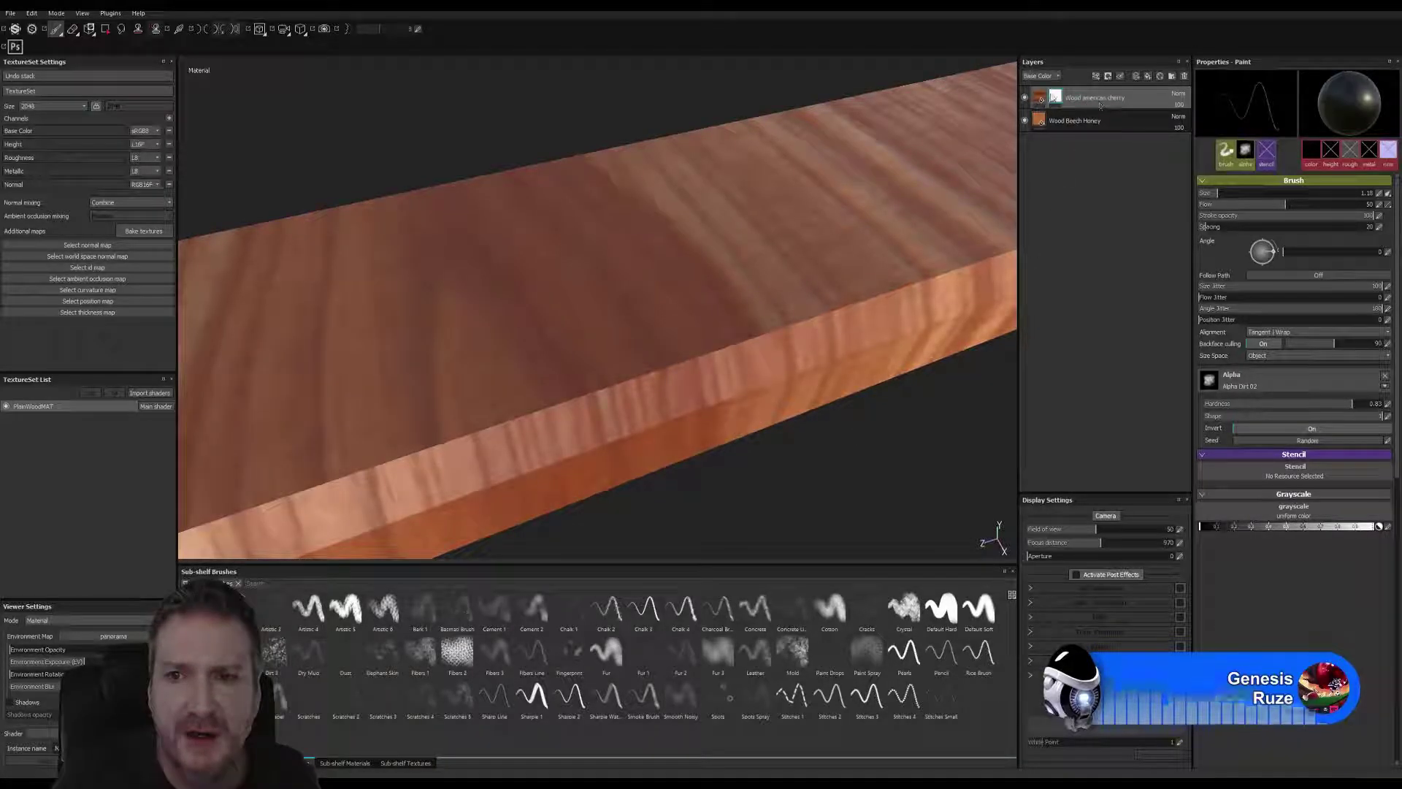
Turn off the height channel of the Wood american cherry fill layer.
{"action": "left_click", "coordinate": [1053, 97]}
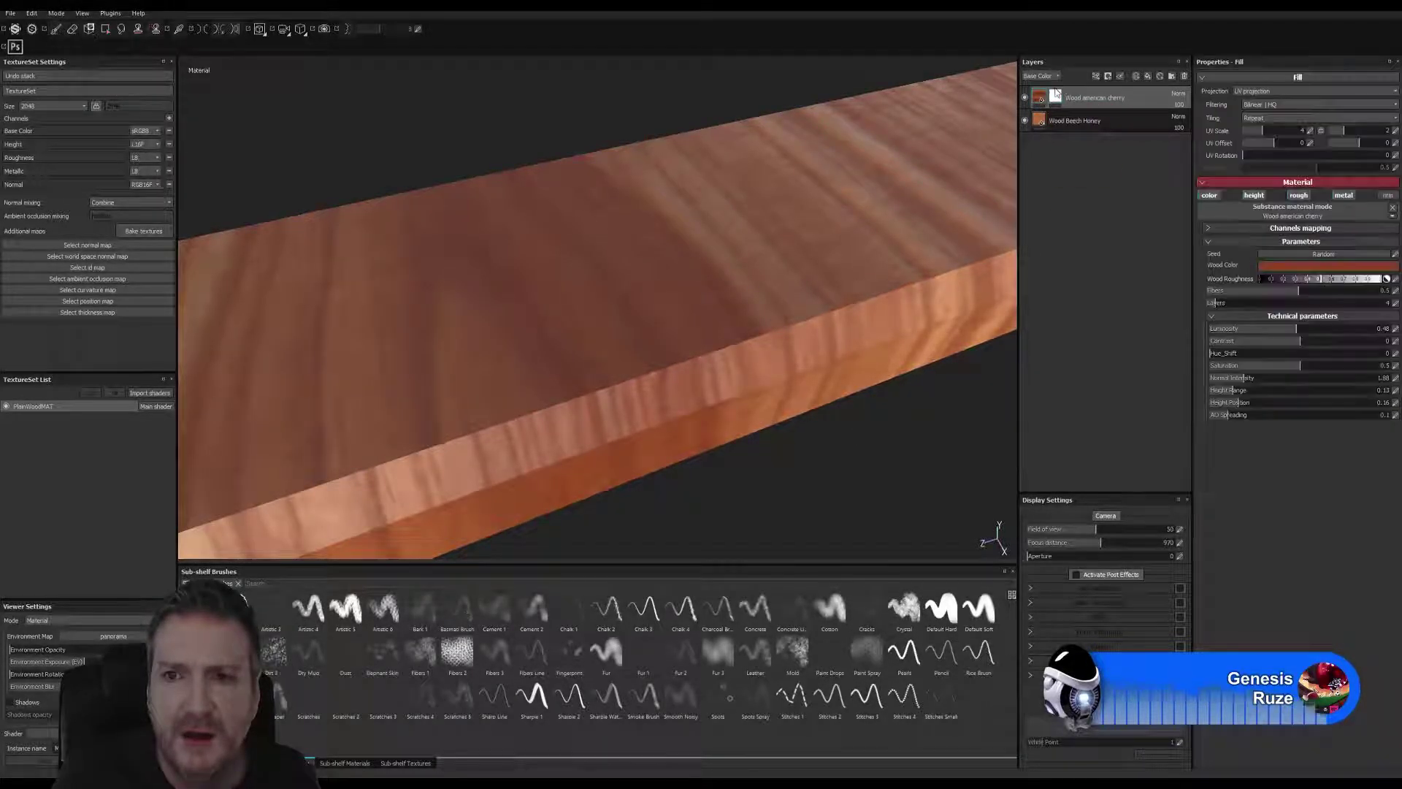
{"action": "left_click", "coordinate": [1055, 97]}
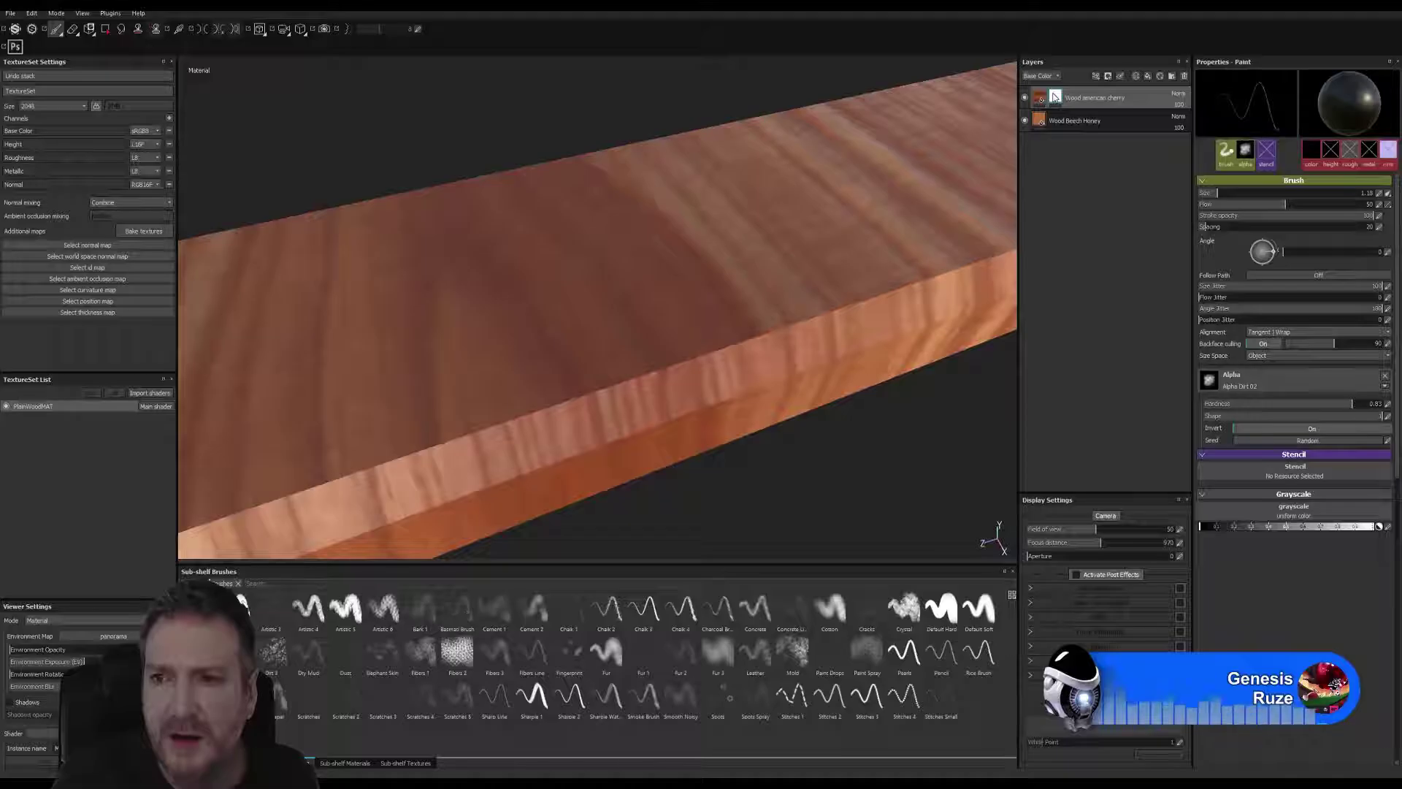
{"action": "left_click", "coordinate": [1041, 99]}
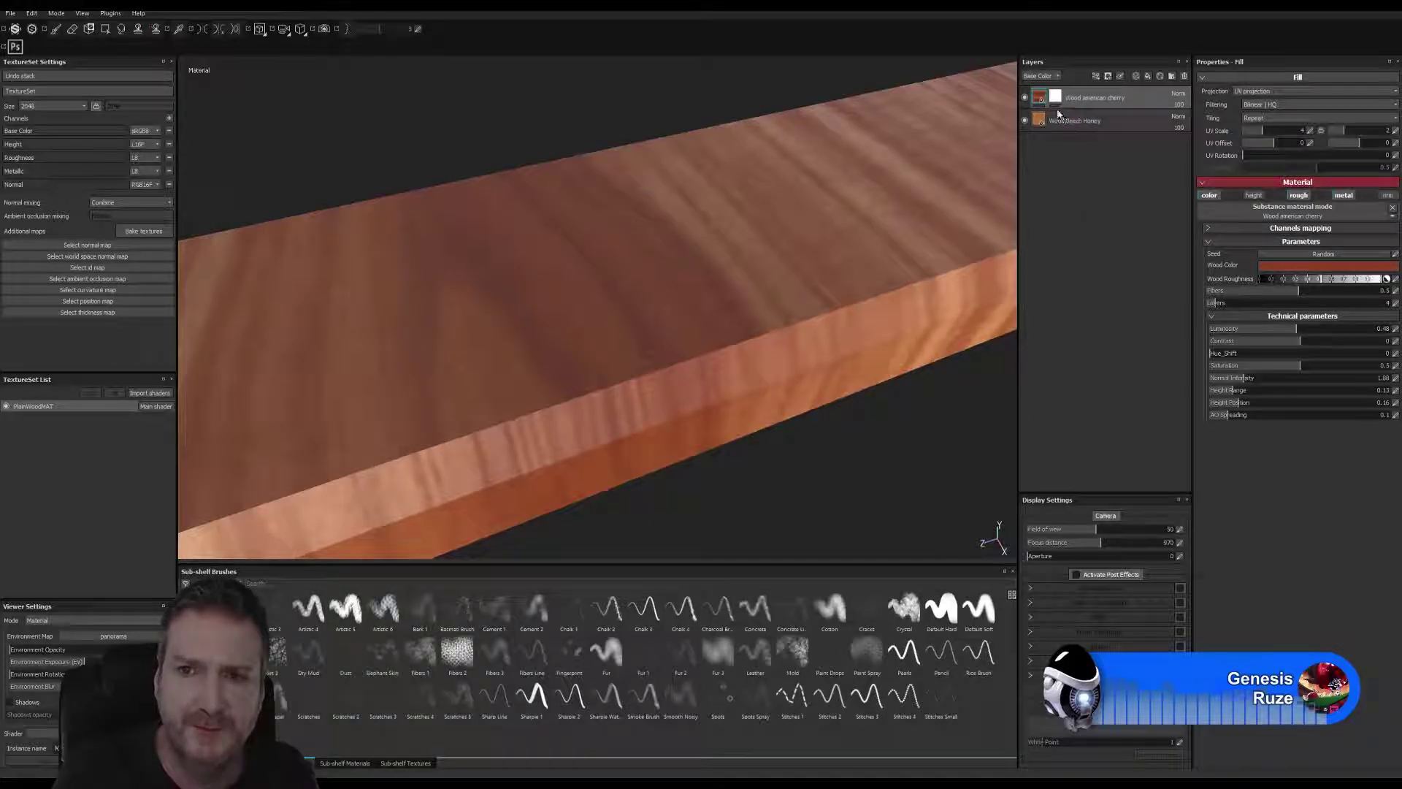
Paint thin worn patches into the cherry layer's mask along the handrail's upper front edge, undoing unwanted dabs.
{"action": "key", "text": "1"}
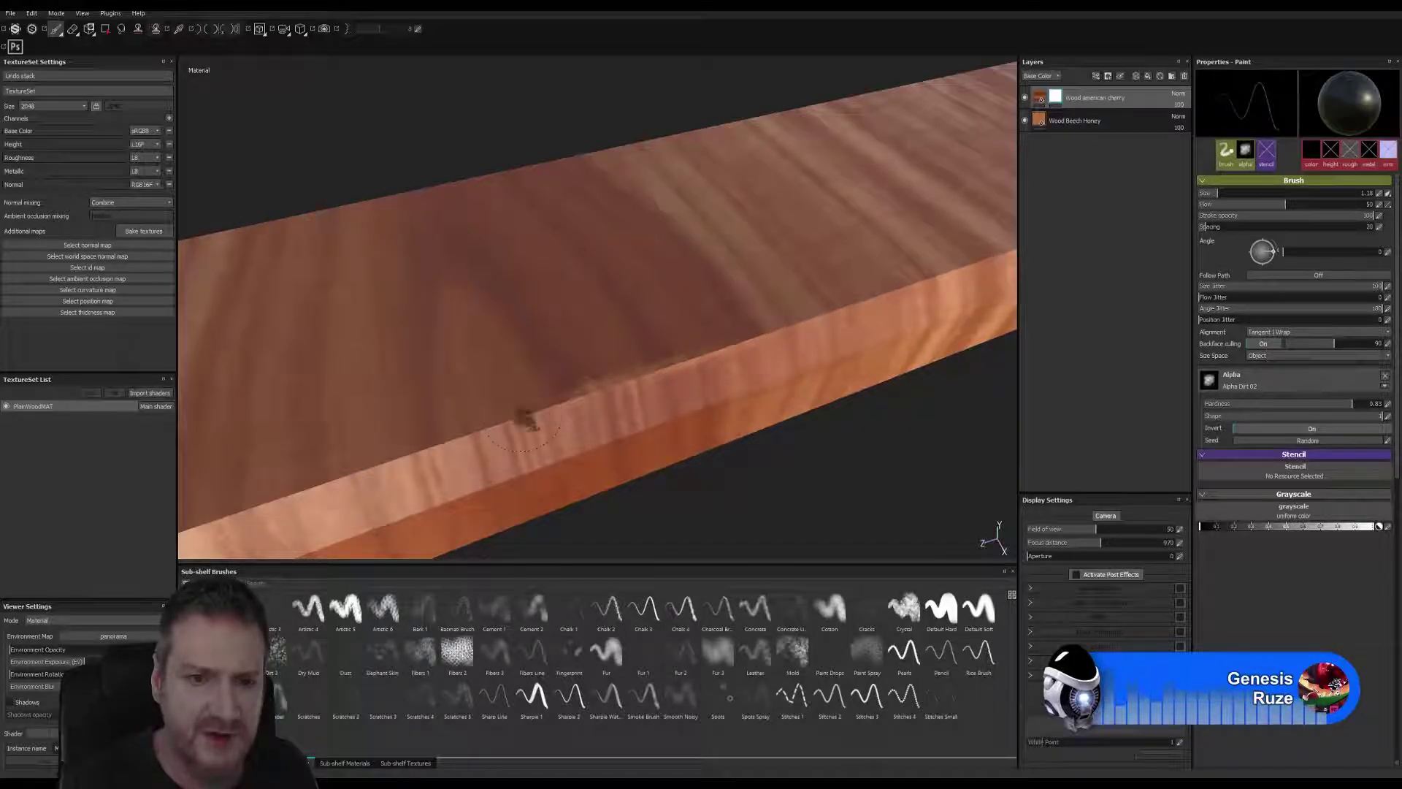
{"action": "left_click", "coordinate": [735, 363]}
{"action": "key", "text": "ctrl+z"}
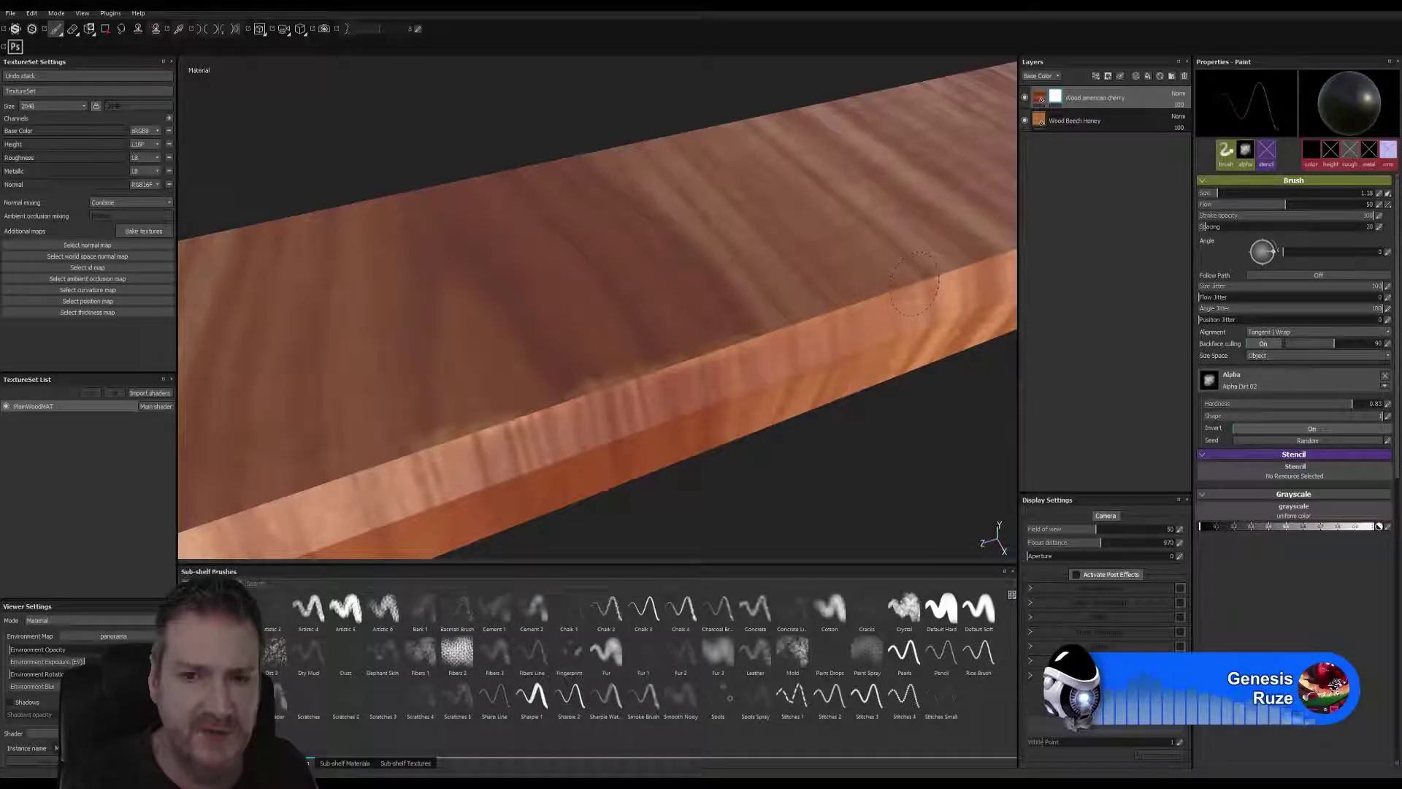
{"action": "left_click", "coordinate": [767, 336]}
{"action": "key", "text": "ctrl+z"}
{"action": "left_click", "coordinate": [929, 285]}
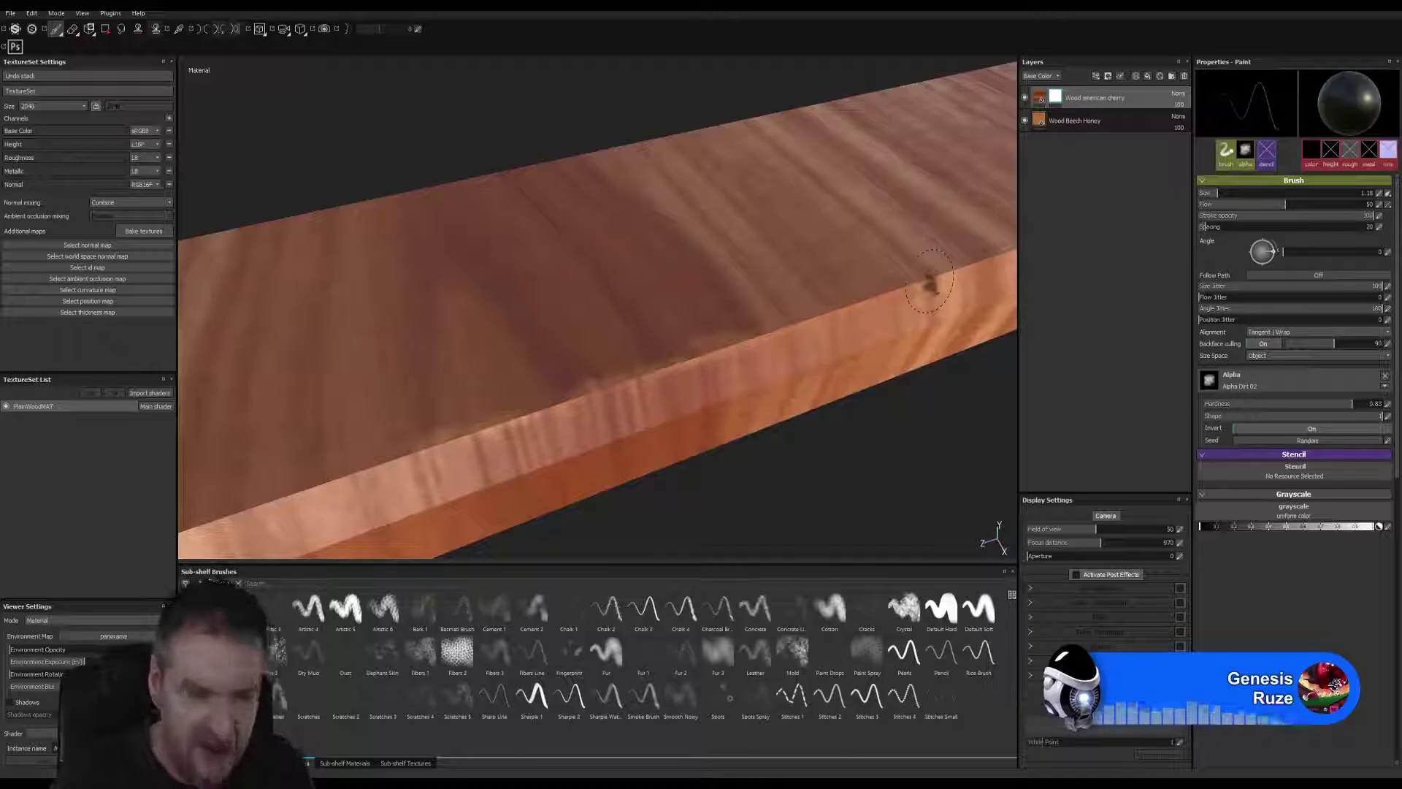
{"action": "key", "text": "ctrl+z"}
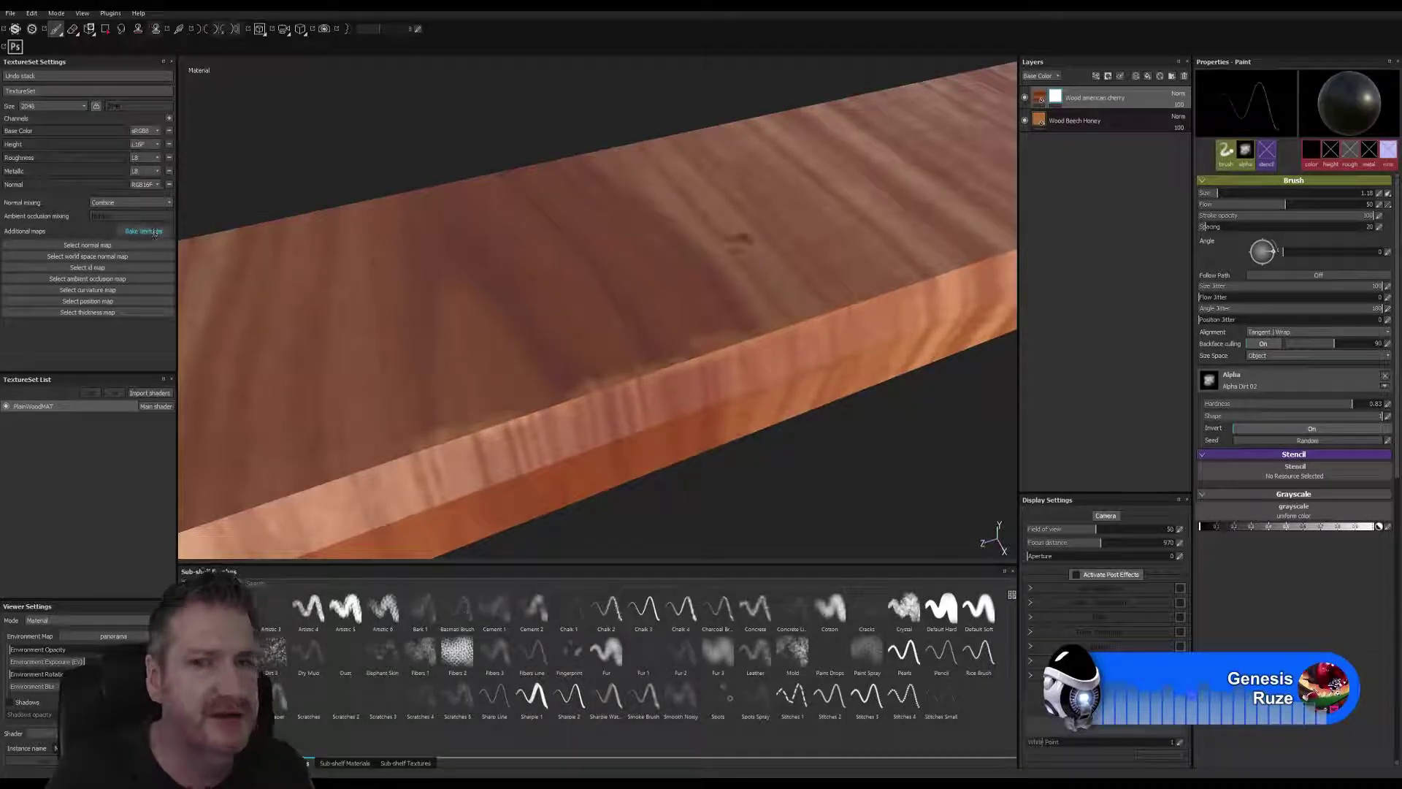
{"action": "left_click_drag", "start_coordinate": [864, 444], "coordinate": [938, 405], "text": "alt"}
{"action": "scroll", "coordinate": [938, 406], "scroll_direction": "down", "scroll_amount": 3}
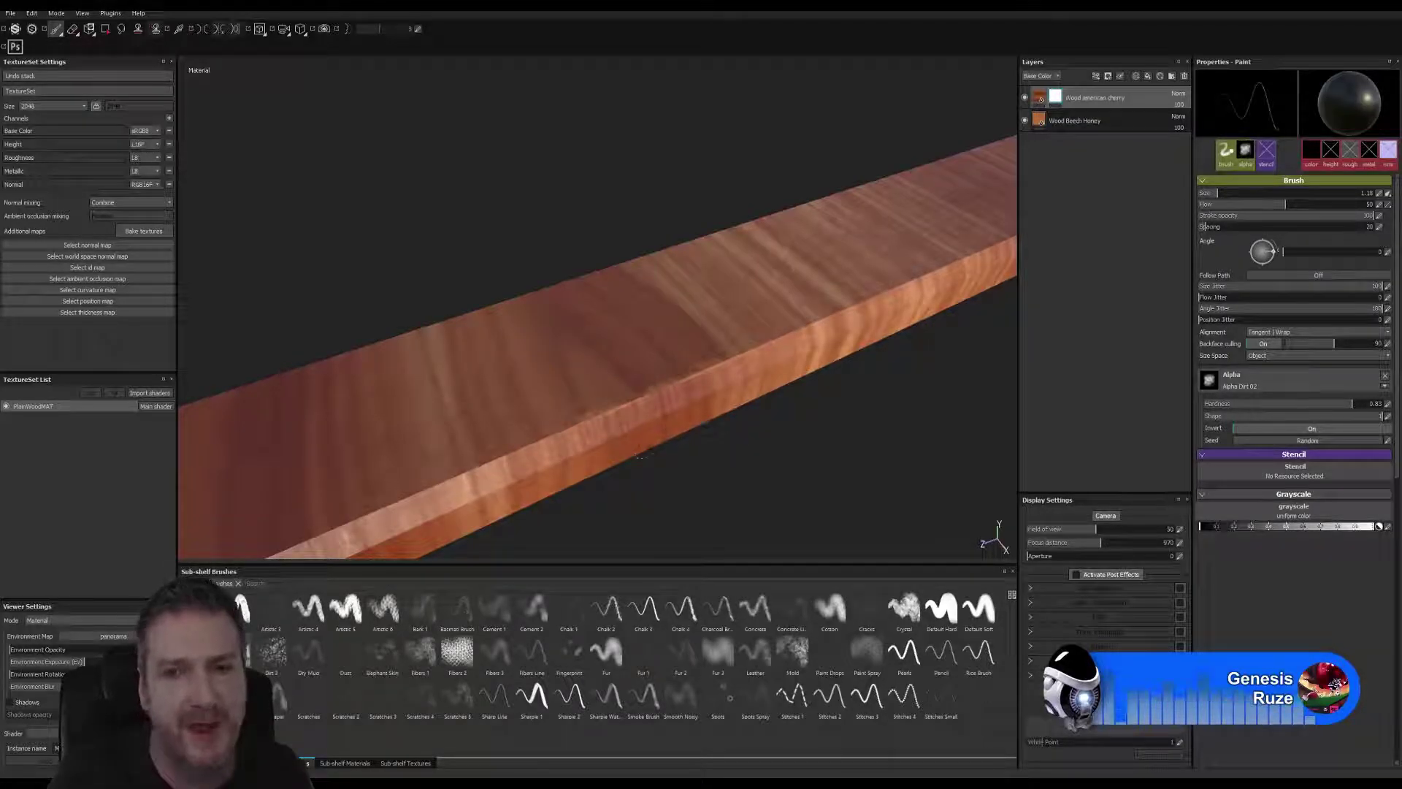
Shift the cherry layer's Wood Color to a redder tone with a hue of about 0.031.
{"action": "left_click", "coordinate": [1043, 96]}
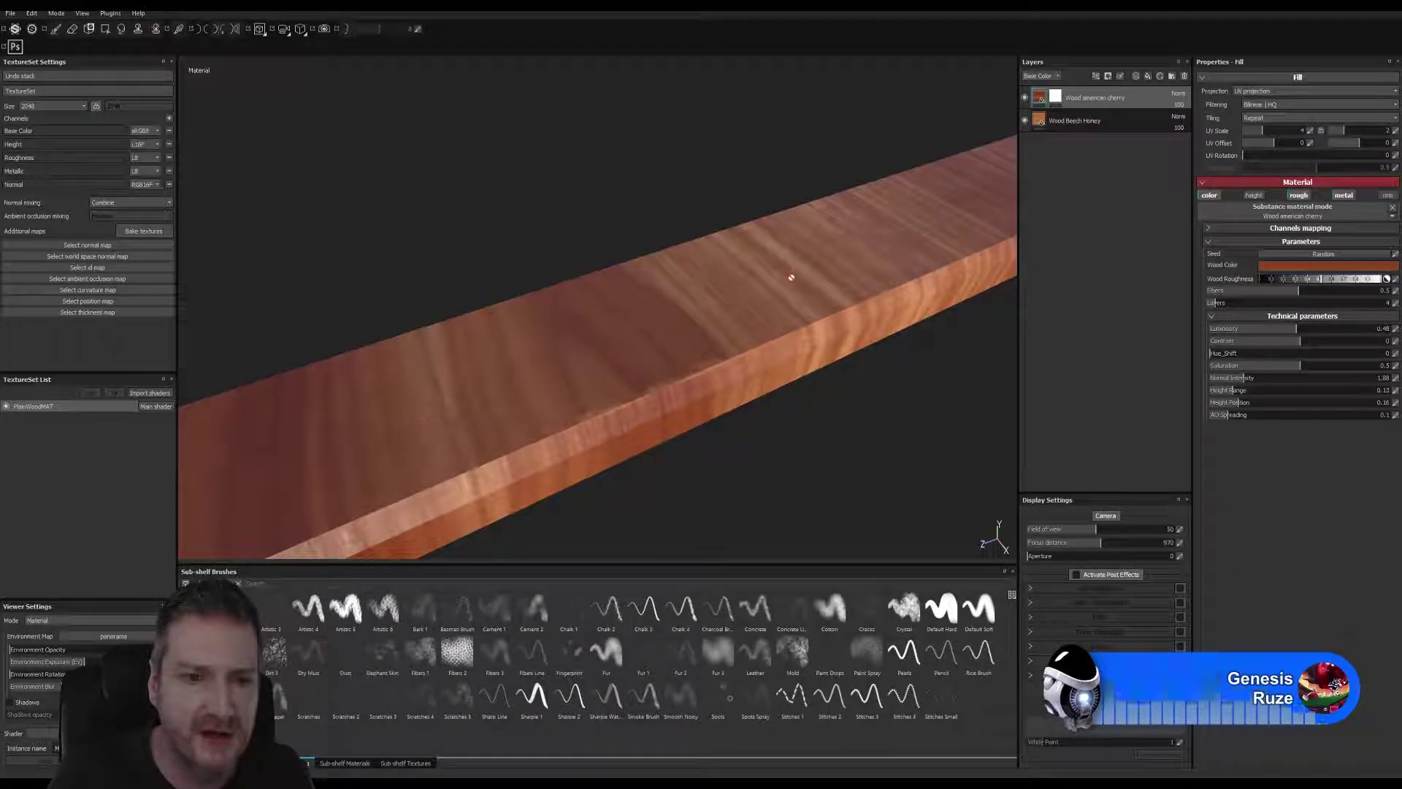
{"action": "left_click", "coordinate": [1313, 268]}
{"action": "left_click_drag", "start_coordinate": [1334, 323], "coordinate": [1329, 327]}
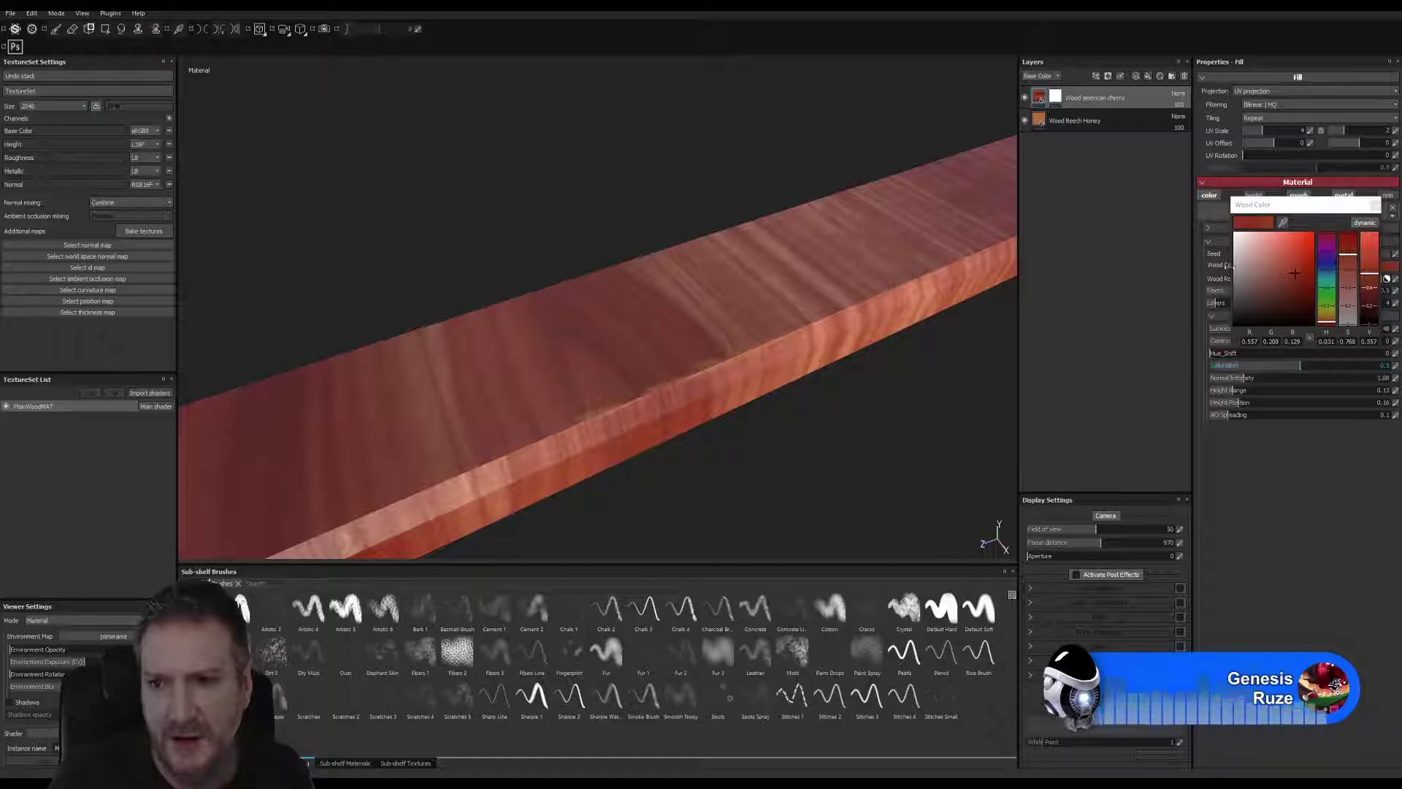
{"action": "left_click", "coordinate": [1375, 207]}
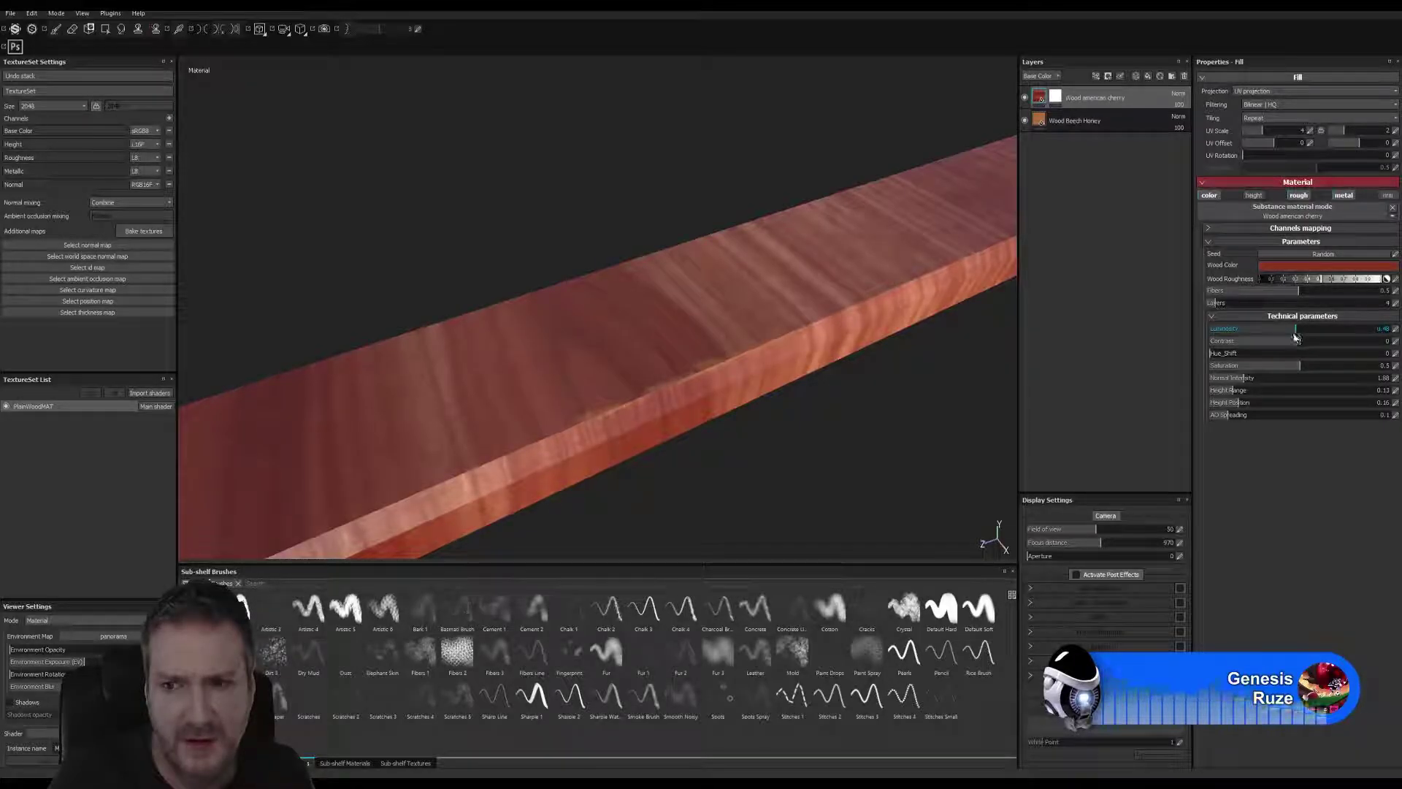
Set the Luminosity of the Wood american cherry layer to 0.47.
{"action": "left_click", "coordinate": [1293, 334]}
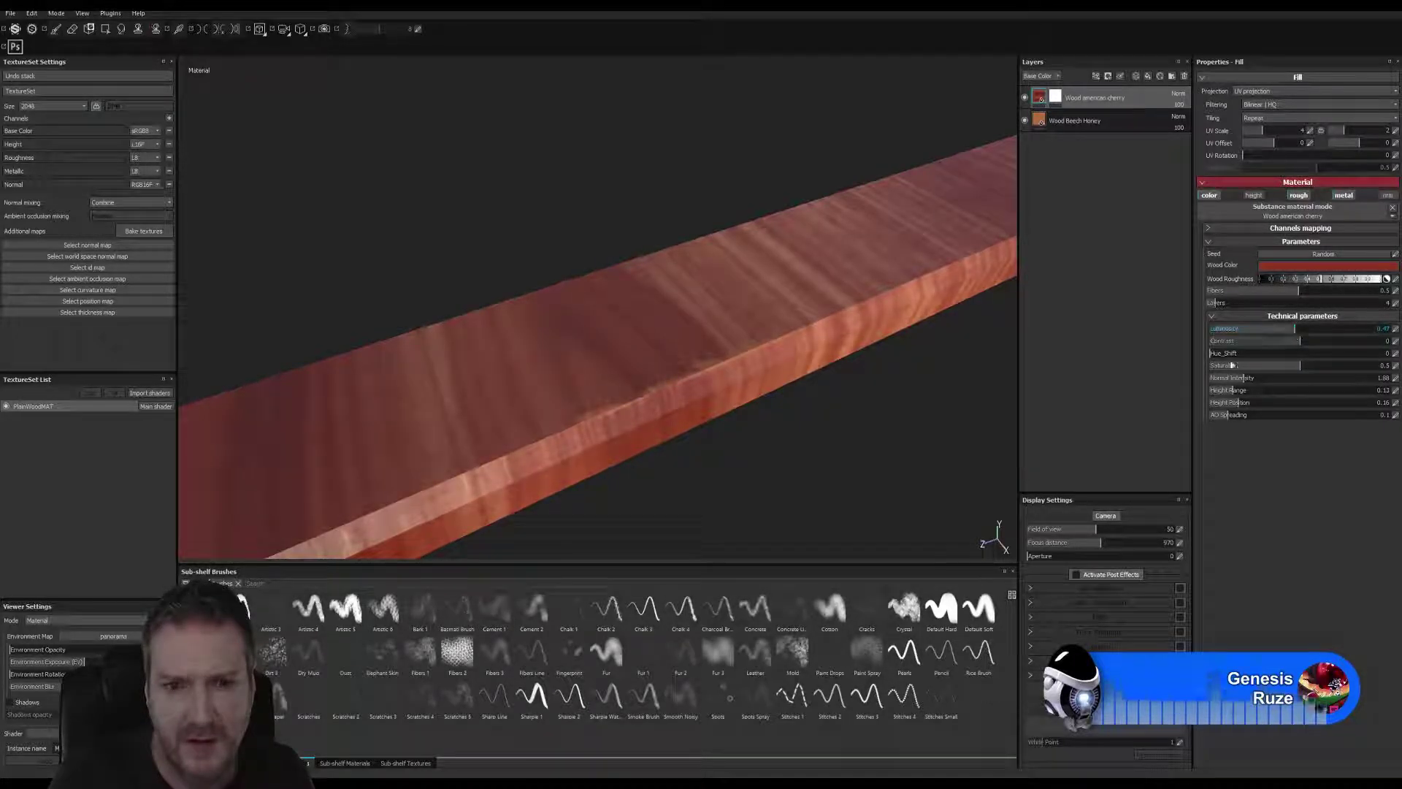
{"action": "scroll", "coordinate": [759, 443], "scroll_direction": "down", "scroll_amount": 5}
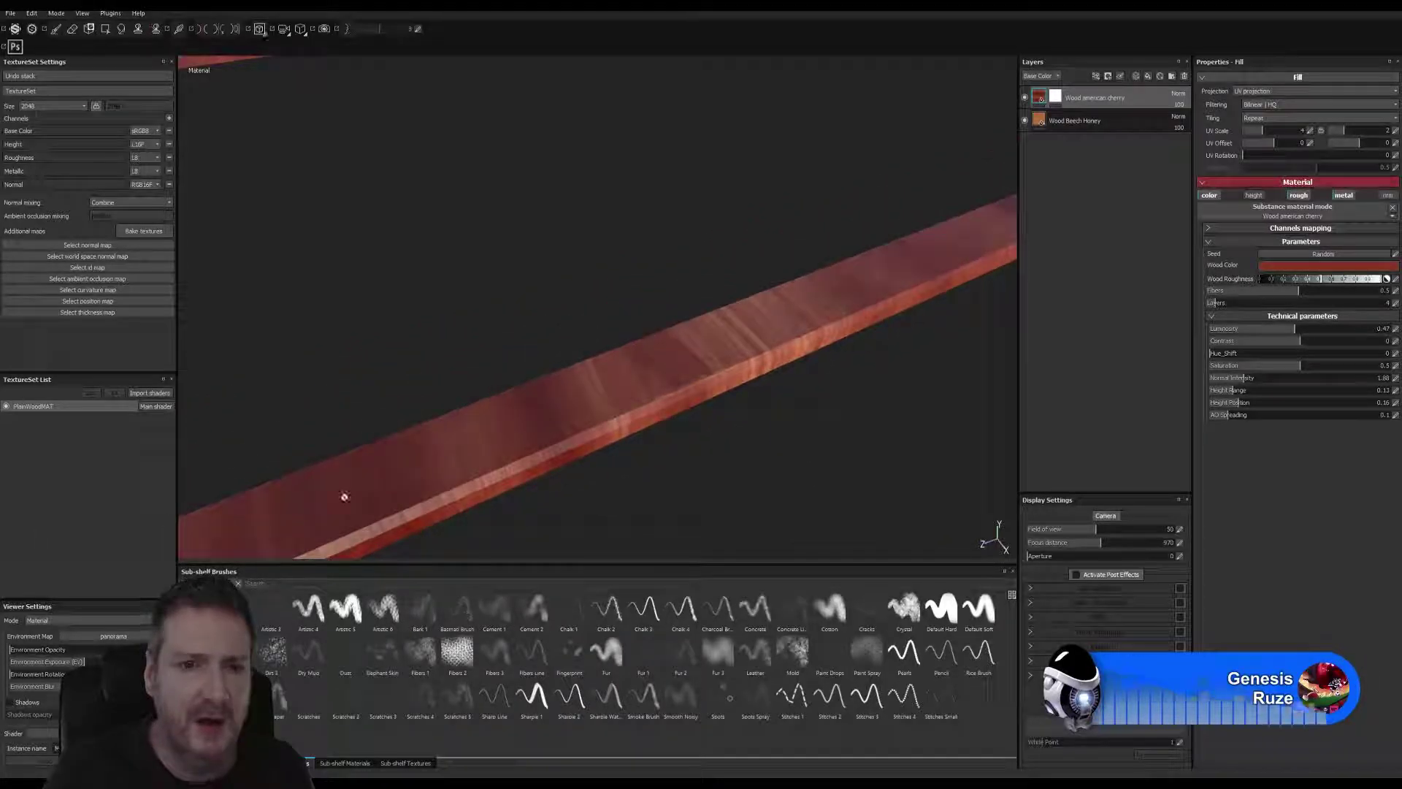
{"action": "scroll", "coordinate": [336, 490], "scroll_direction": "down", "scroll_amount": 4}
{"action": "scroll", "coordinate": [920, 401], "scroll_direction": "up", "scroll_amount": 5}
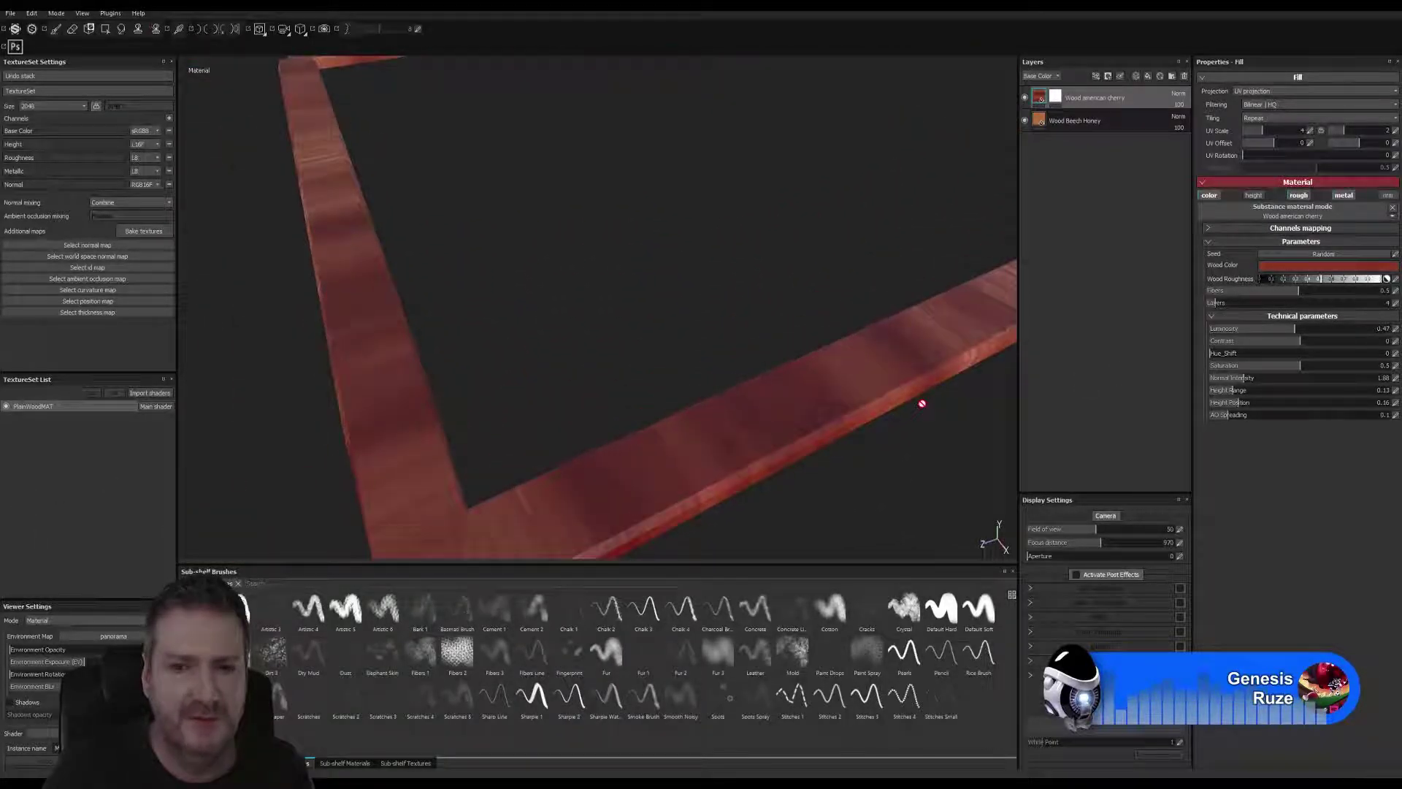
{"action": "scroll", "coordinate": [768, 362], "scroll_direction": "up", "scroll_amount": 5}
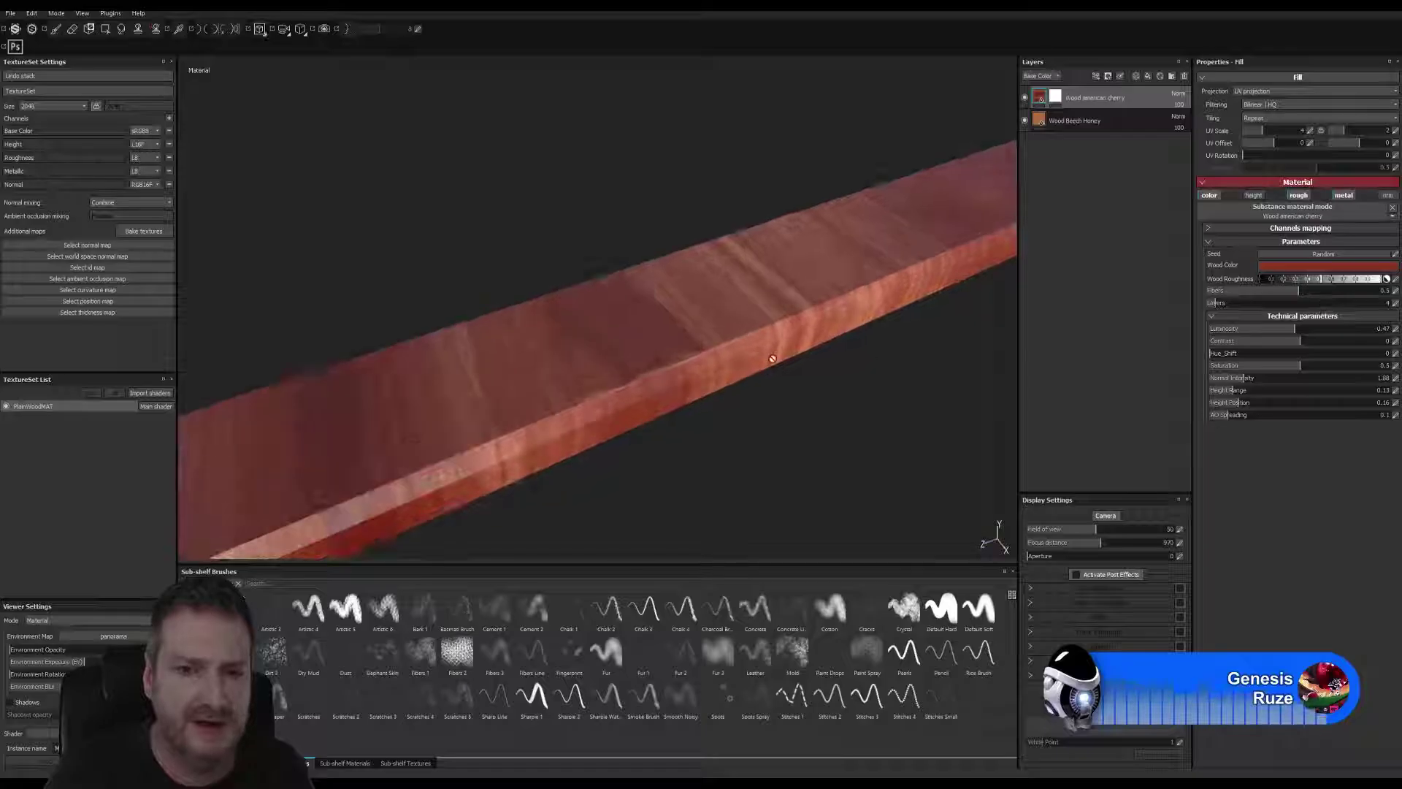
Paint thin worn patches into the Wood american cherry mask along the first handrail side's upper outer edge.
{"action": "left_click_drag", "start_coordinate": [842, 335], "coordinate": [930, 322], "text": "alt"}
{"action": "left_click_drag", "start_coordinate": [866, 369], "coordinate": [823, 375], "text": "alt"}
{"action": "middle_click_drag", "start_coordinate": [830, 376], "coordinate": [693, 467], "text": "alt"}
{"action": "left_click_drag", "start_coordinate": [760, 460], "coordinate": [788, 452], "text": "alt"}
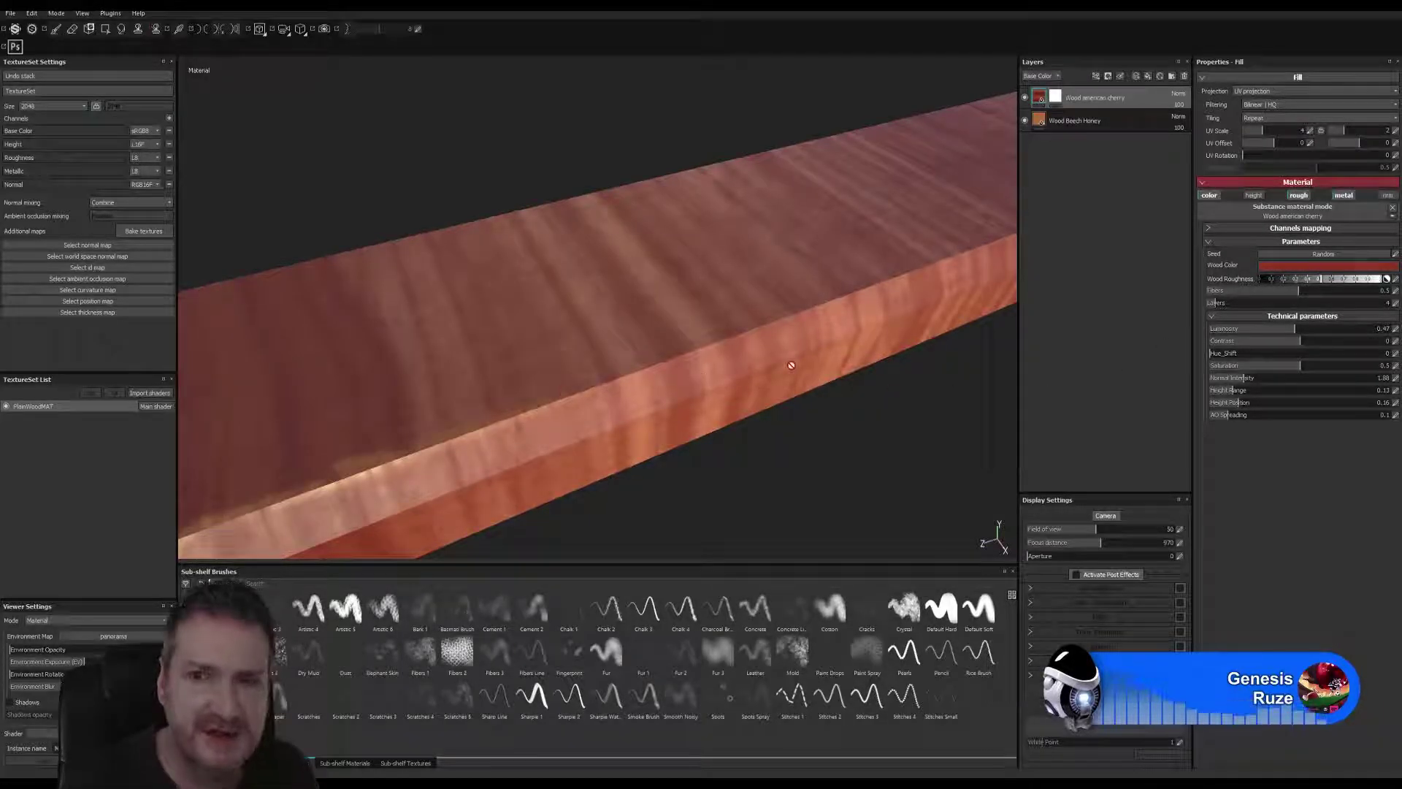
{"action": "left_click", "coordinate": [1059, 98]}
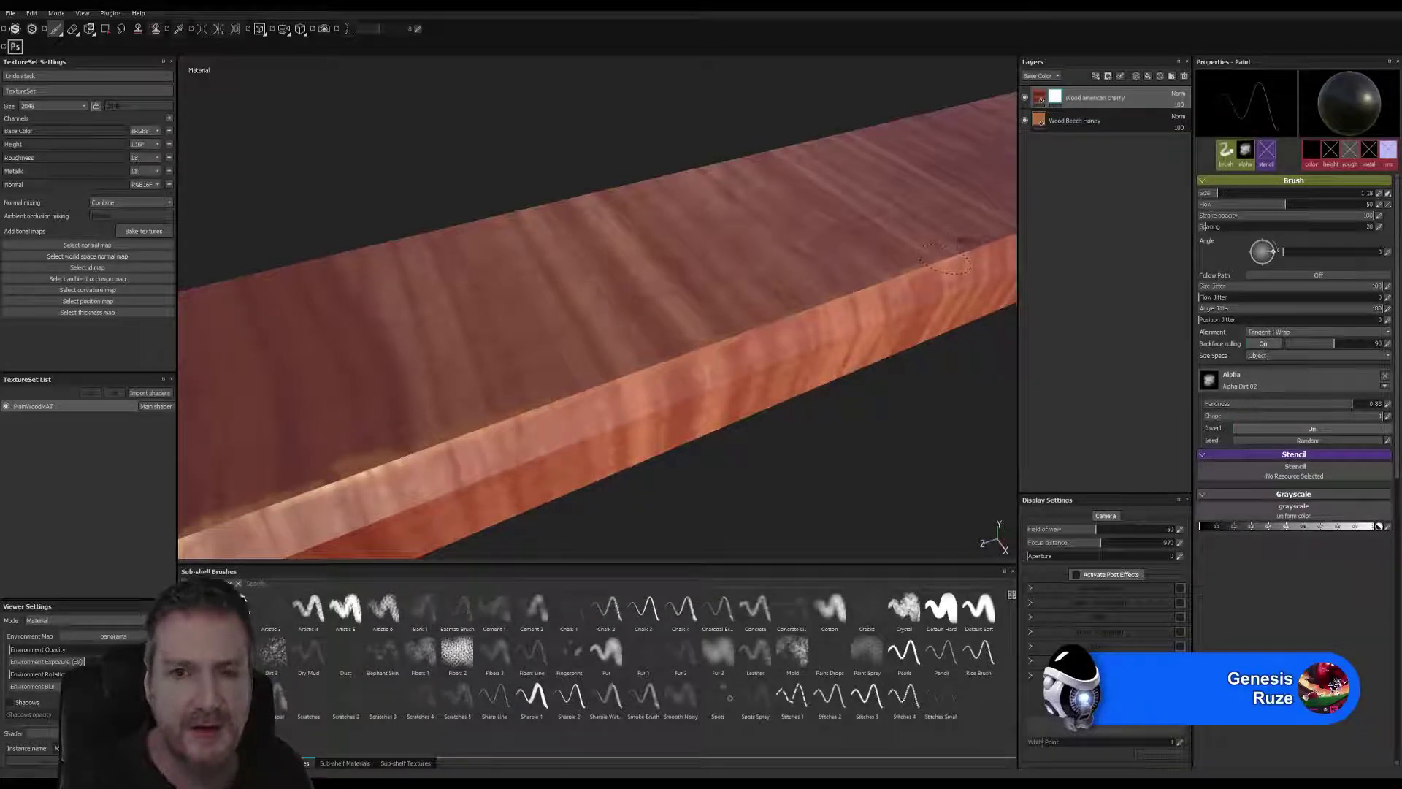
{"action": "left_click_drag", "start_coordinate": [906, 371], "coordinate": [682, 539], "text": "alt"}
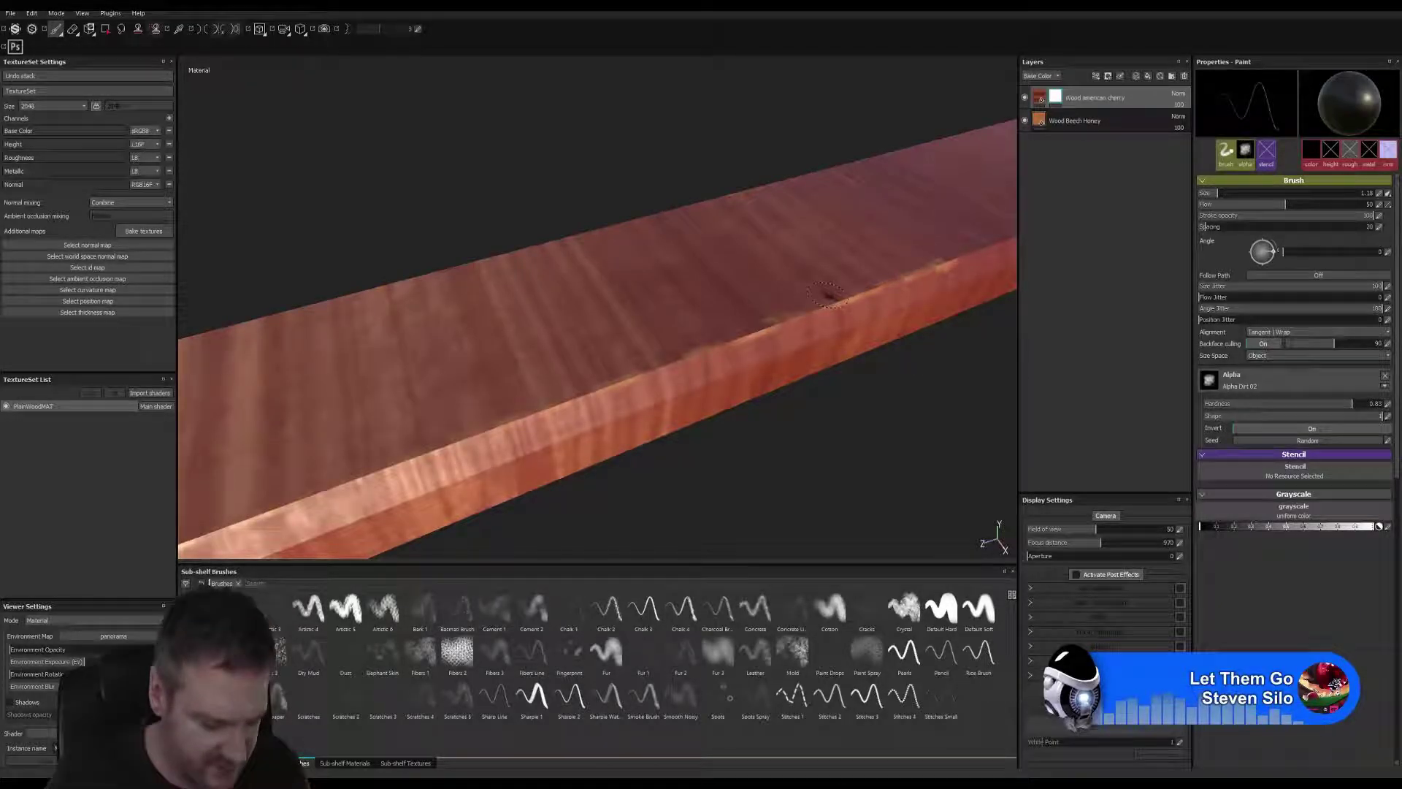
{"action": "middle_click_drag", "start_coordinate": [701, 453], "coordinate": [314, 504], "text": "alt"}
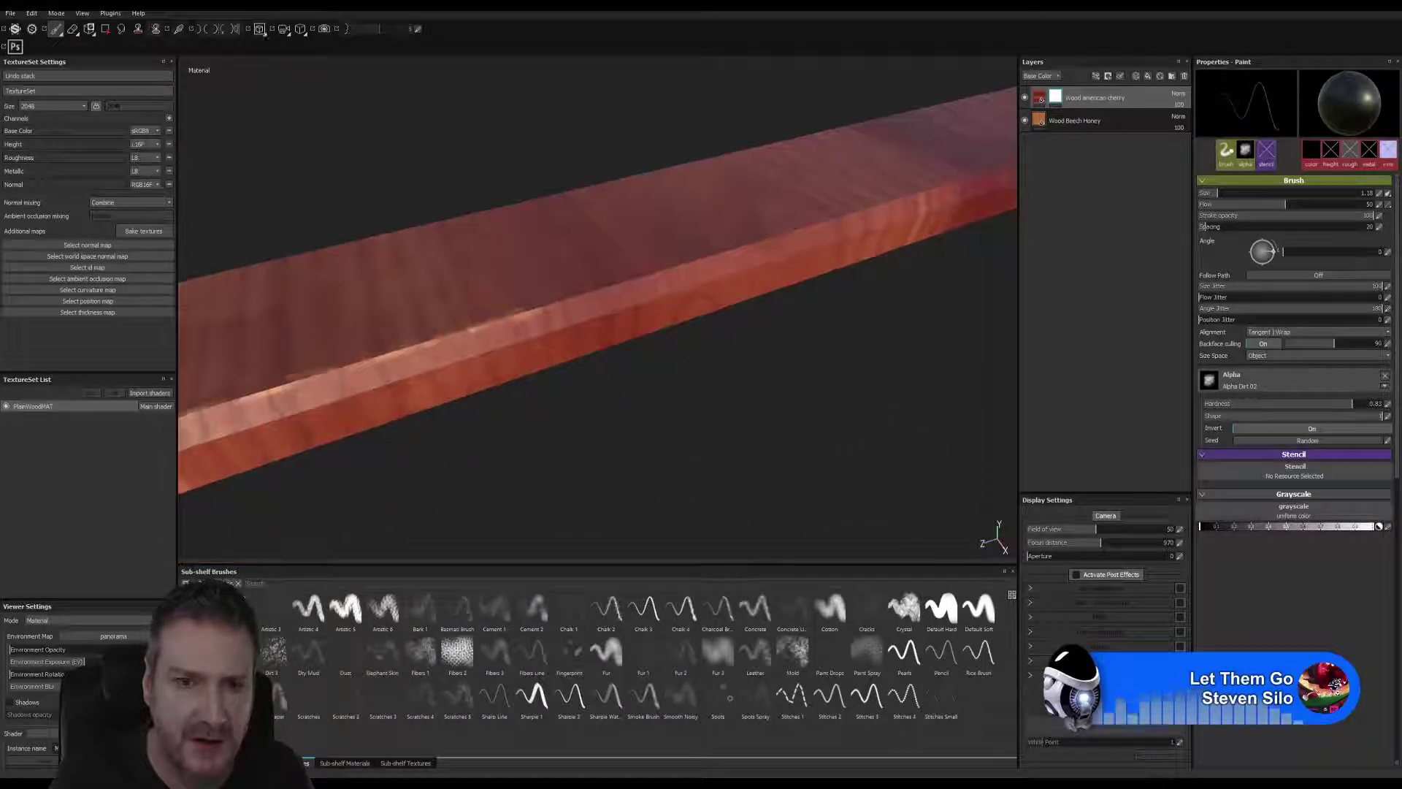
{"action": "left_click_drag", "start_coordinate": [409, 555], "coordinate": [540, 494], "text": "alt"}
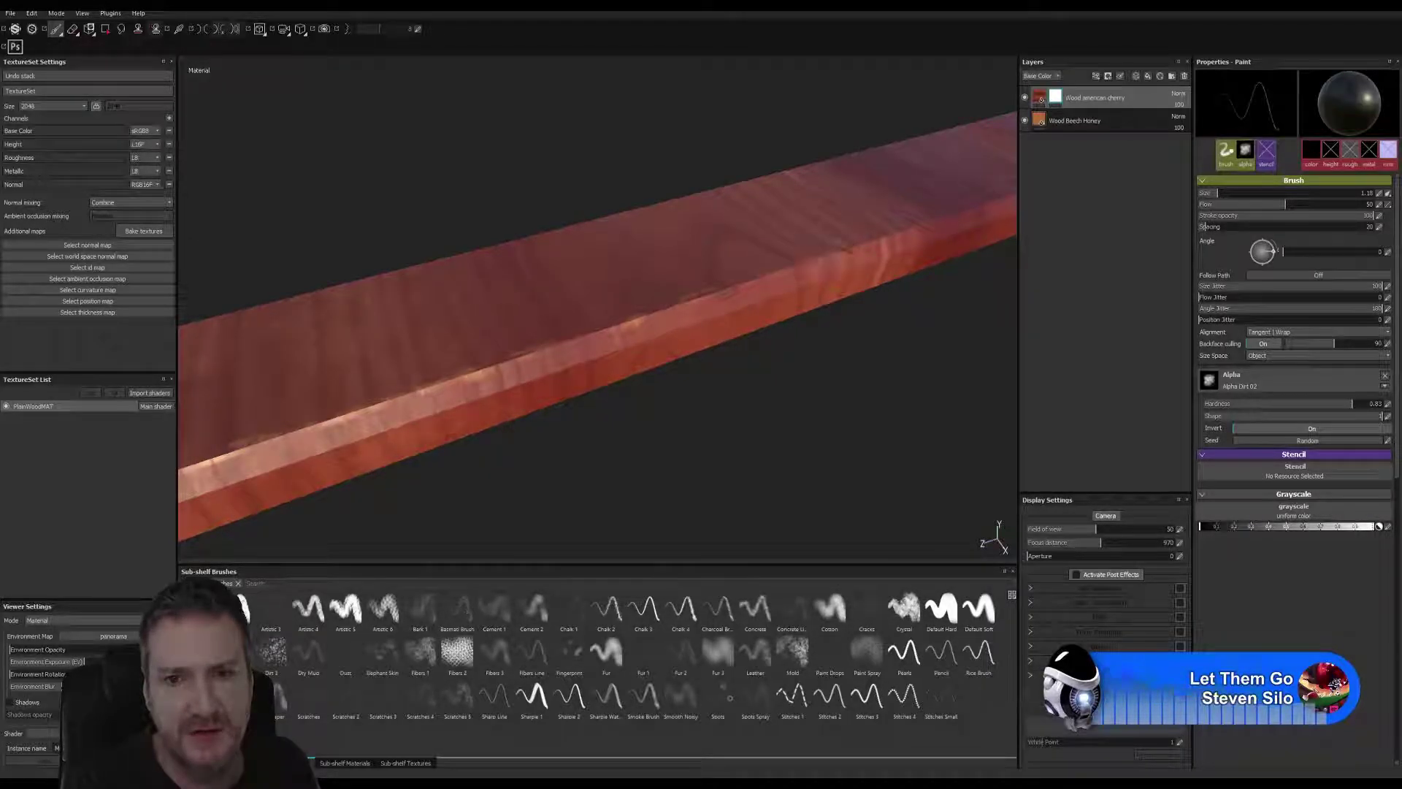
Continue the painted edge wear on the cherry mask through the middle stretch of the first handrail side.
{"action": "middle_click_drag", "start_coordinate": [717, 368], "coordinate": [142, 413], "text": "alt"}
{"action": "left_click_drag", "start_coordinate": [683, 431], "coordinate": [699, 490], "text": "alt"}
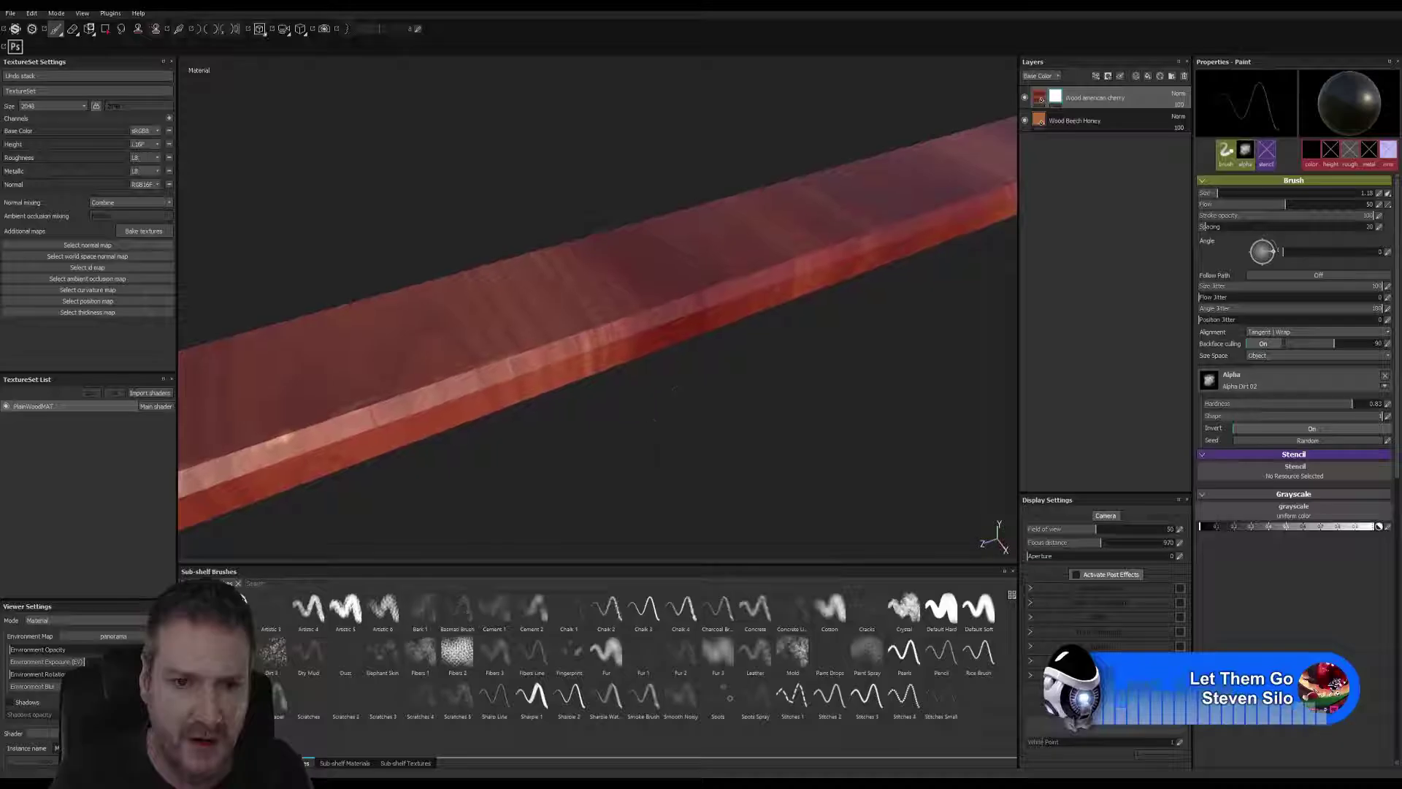
{"action": "left_click_drag", "start_coordinate": [657, 426], "coordinate": [680, 396], "text": "alt"}
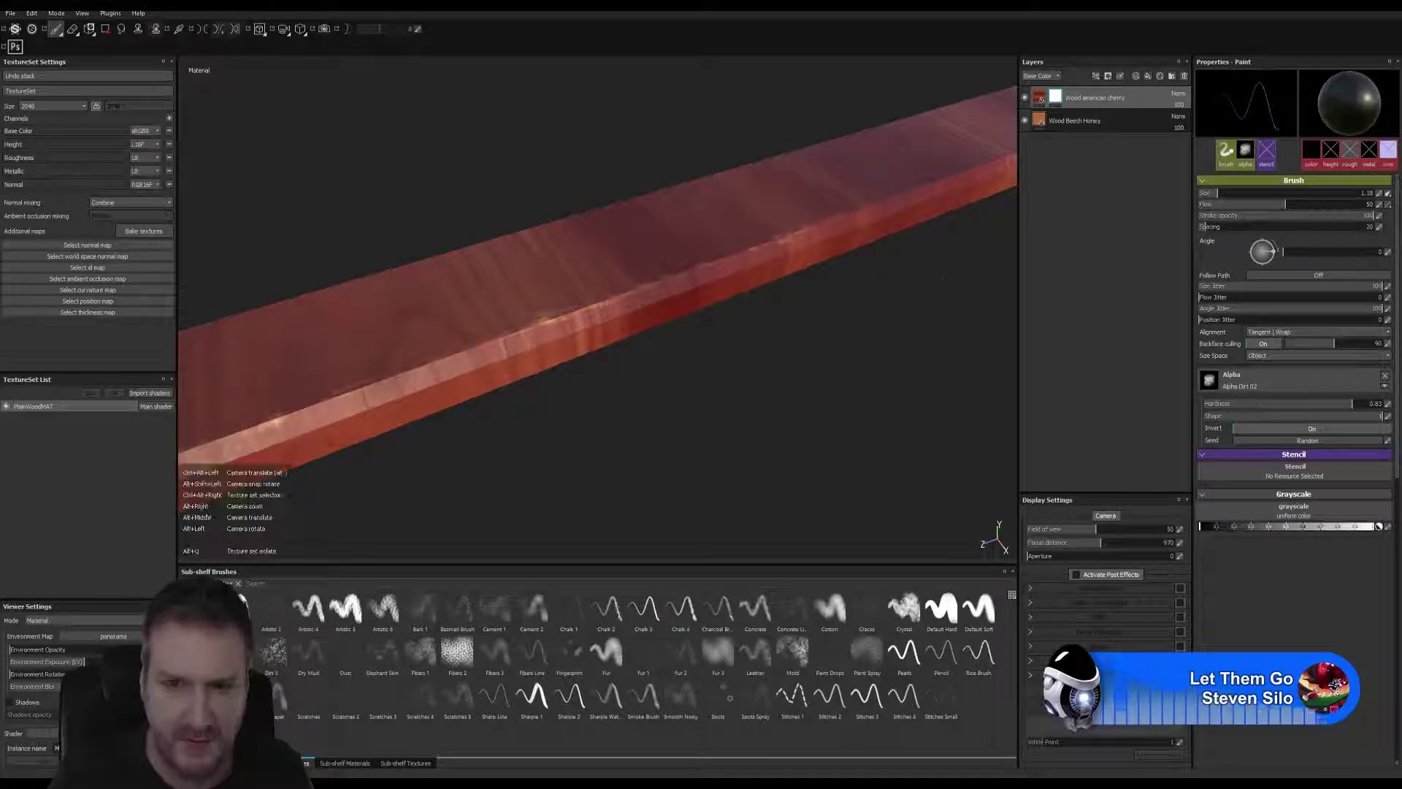
{"action": "middle_click_drag", "start_coordinate": [807, 327], "coordinate": [737, 347], "text": "alt"}
{"action": "left_click_drag", "start_coordinate": [737, 347], "coordinate": [227, 509], "text": "alt"}
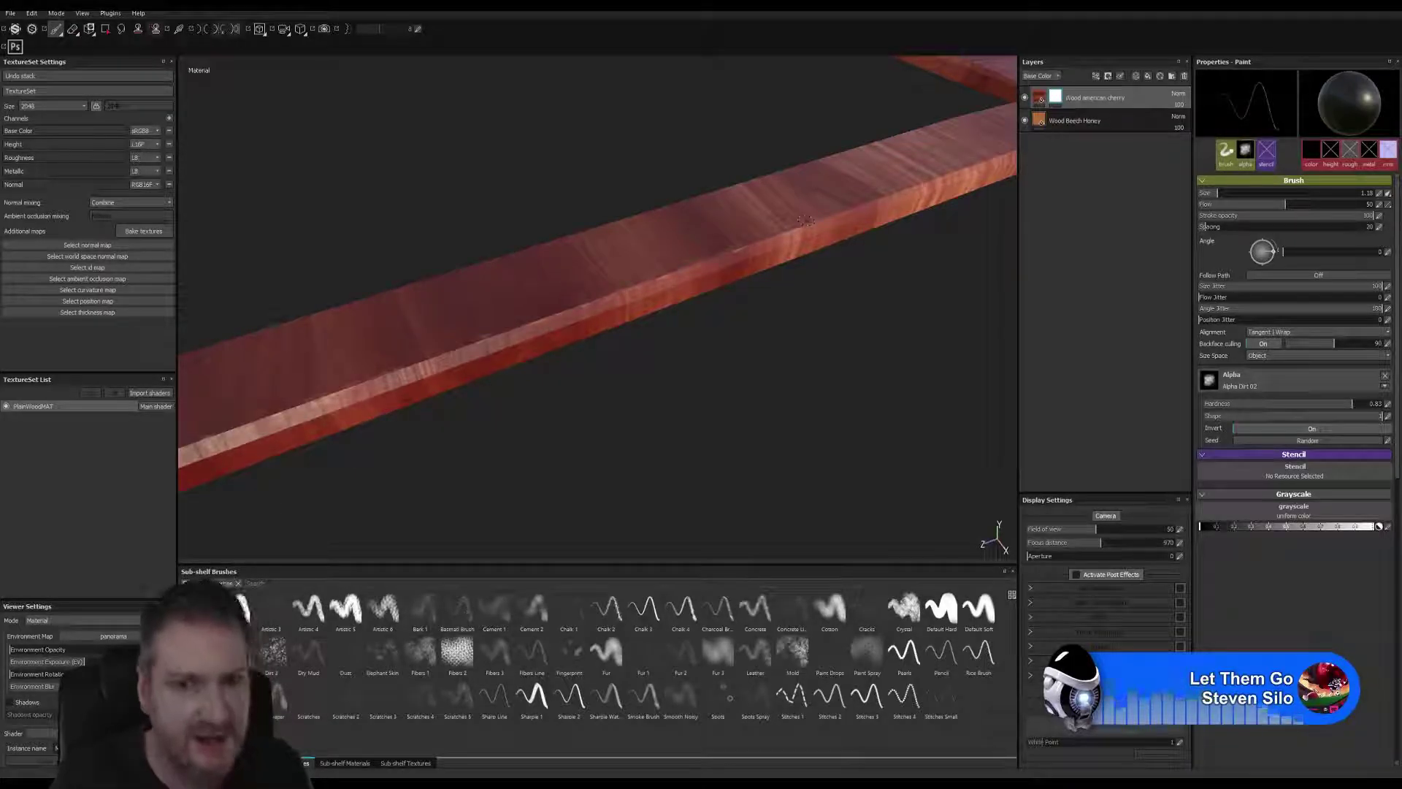
Paint scattered edge wear on the cherry mask along the last stretch of the first side, up to its corner.
{"action": "middle_click_drag", "start_coordinate": [785, 270], "coordinate": [703, 349], "text": "alt"}
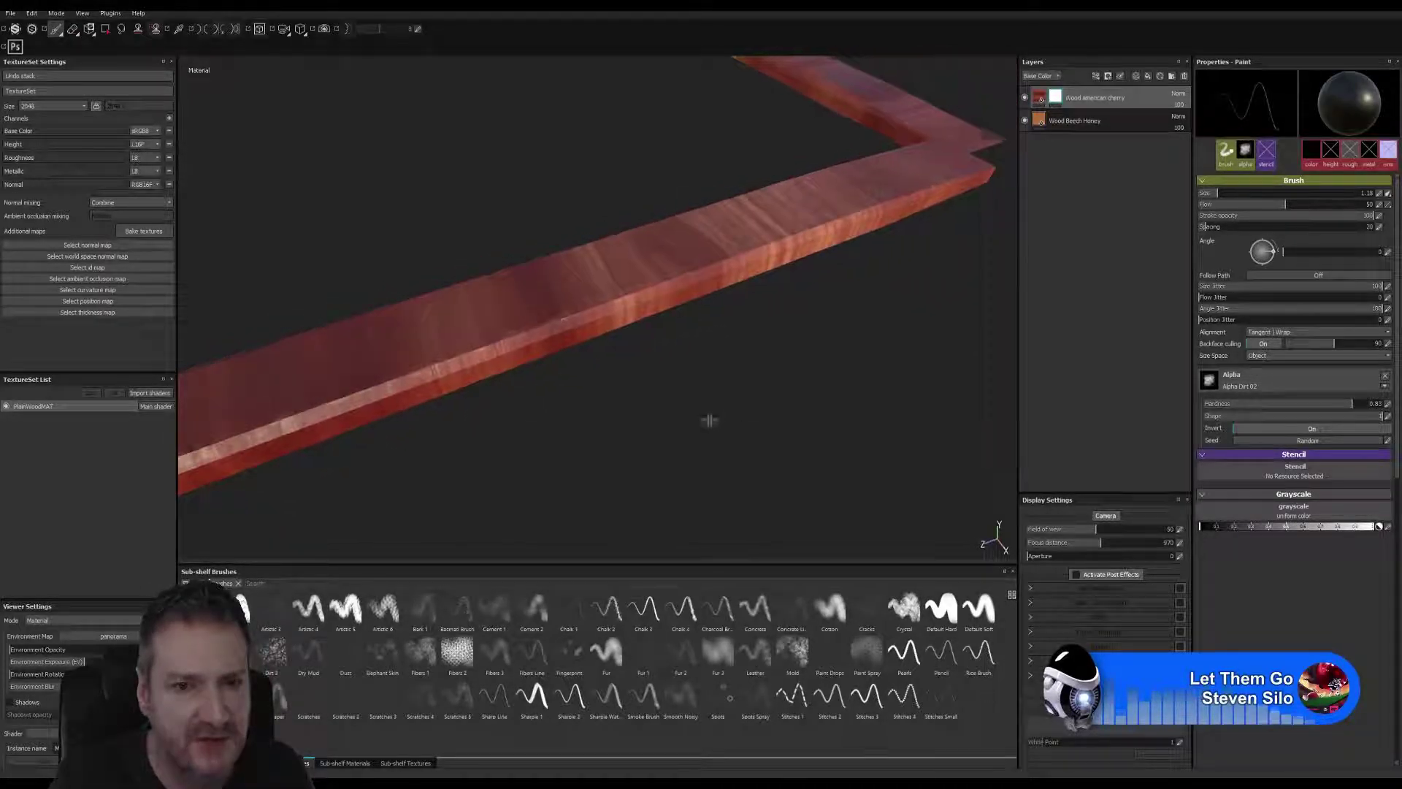
{"action": "middle_click_drag", "start_coordinate": [711, 420], "coordinate": [591, 444], "text": "alt"}
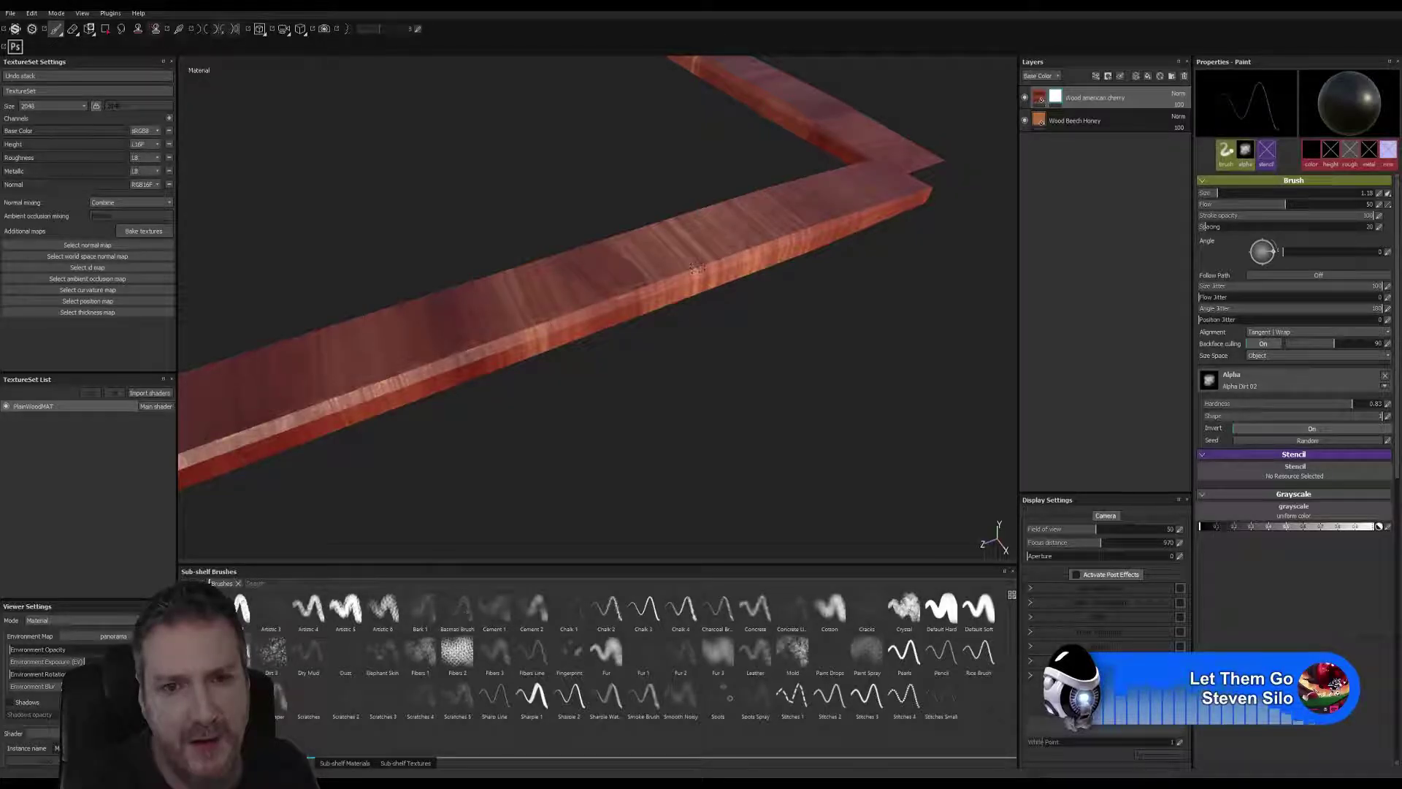
{"action": "right_click_drag", "start_coordinate": [763, 364], "coordinate": [584, 380], "text": "alt"}
{"action": "left_click_drag", "start_coordinate": [555, 380], "coordinate": [585, 377], "text": "alt"}
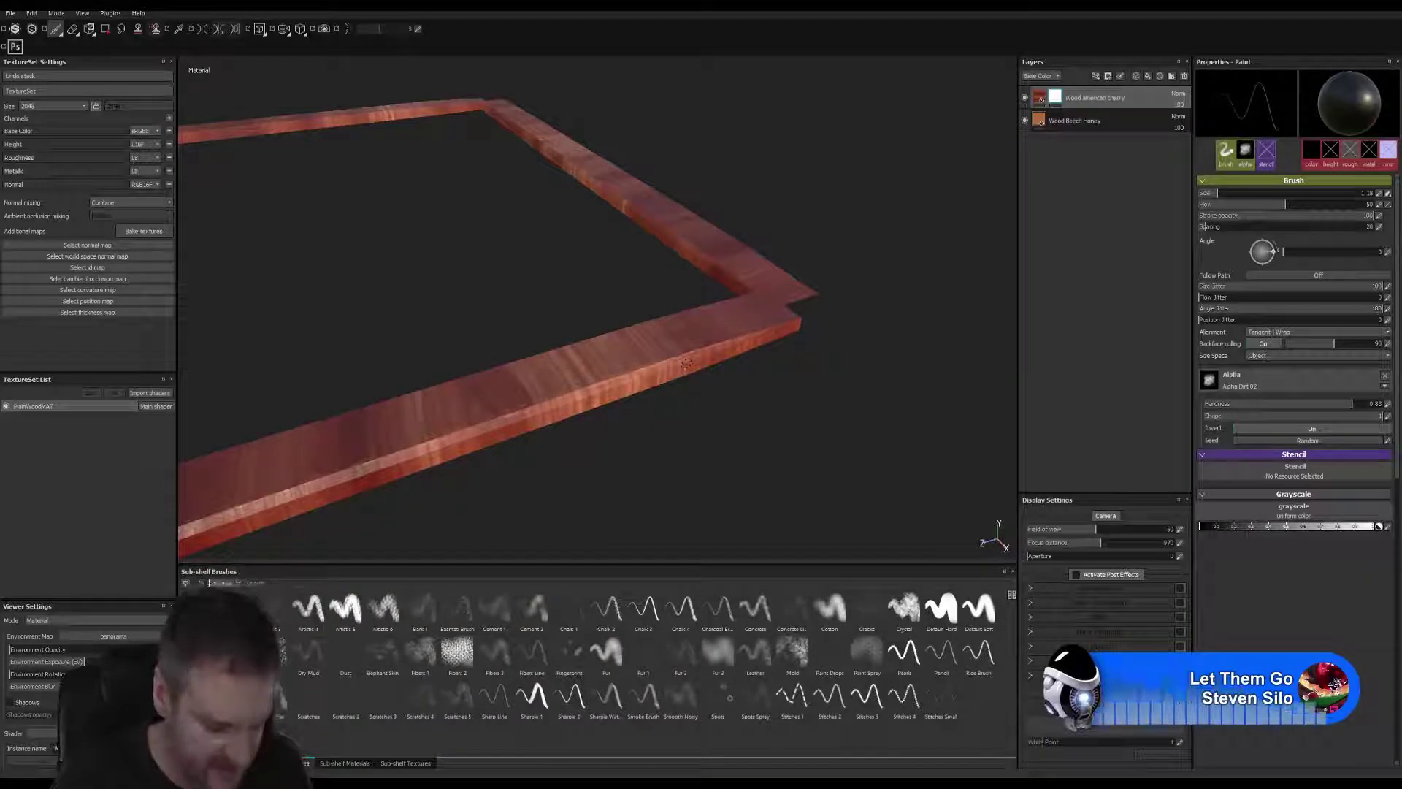
{"action": "key", "text": "alt"}
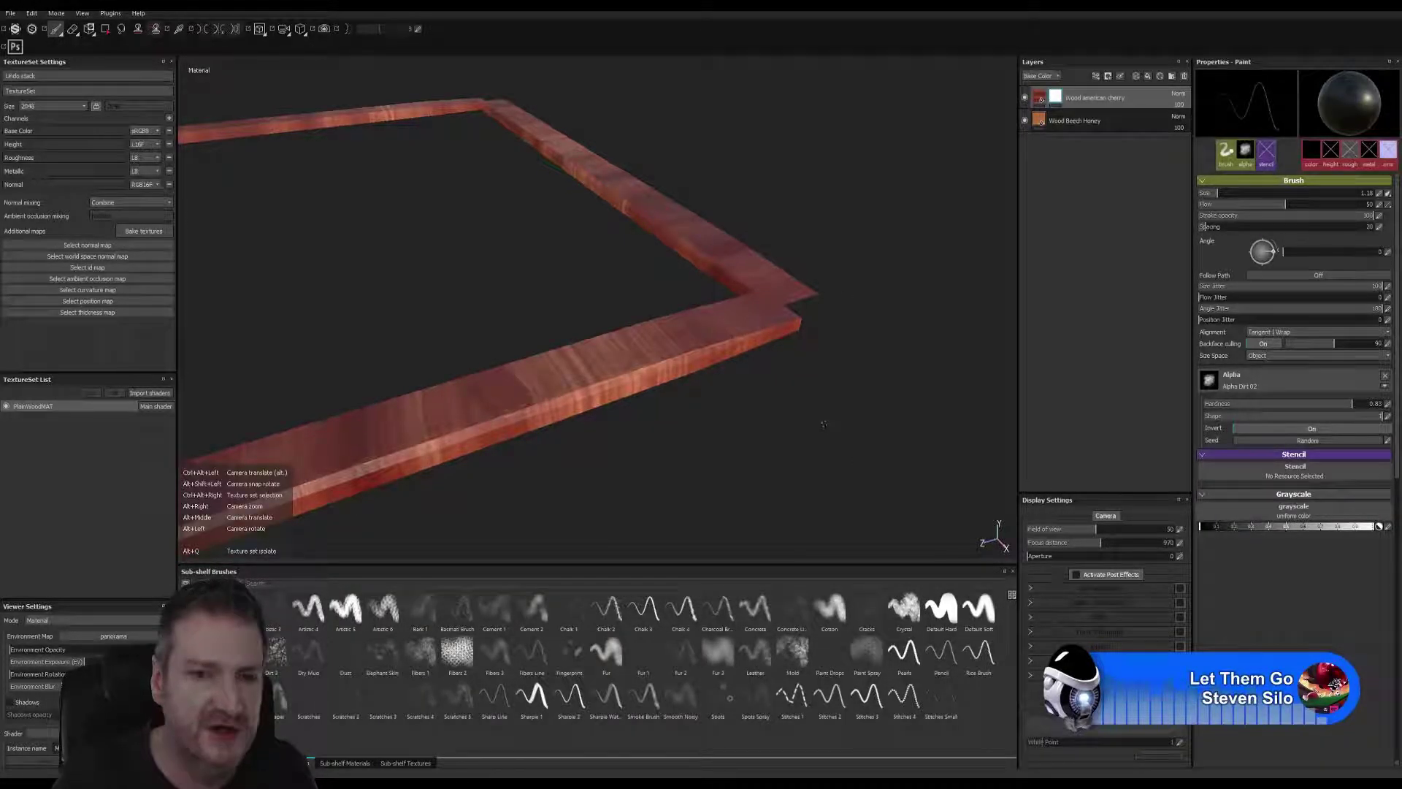
Examine the worn patches along the handrail's outer edge from a distance and close up.
{"action": "left_click_drag", "start_coordinate": [824, 424], "coordinate": [797, 429], "text": "alt"}
{"action": "right_click_drag", "start_coordinate": [797, 429], "coordinate": [241, 447], "text": "alt"}
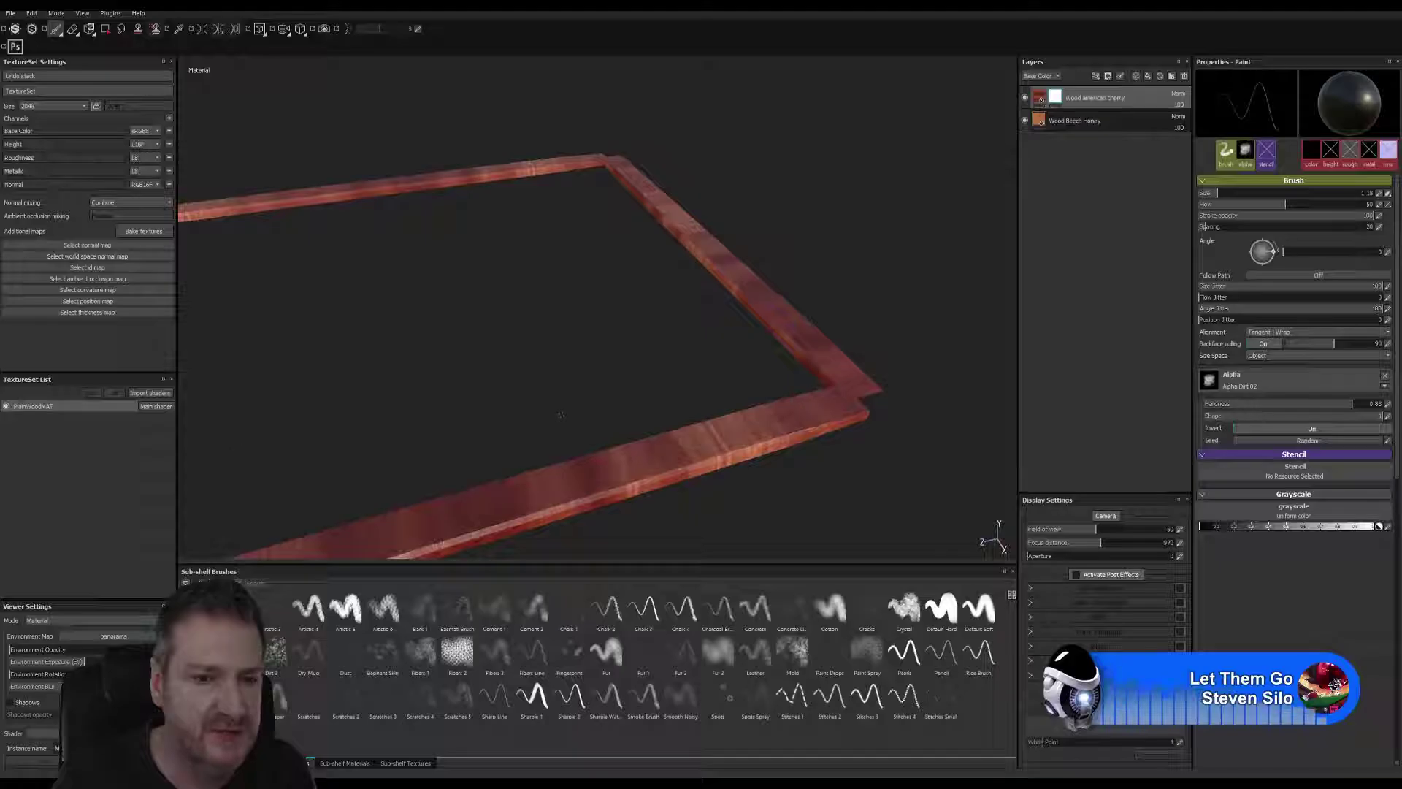
{"action": "middle_click_drag", "start_coordinate": [561, 415], "coordinate": [632, 344], "text": "alt"}
{"action": "left_click_drag", "start_coordinate": [632, 343], "coordinate": [752, 371], "text": "alt"}
{"action": "middle_click_drag", "start_coordinate": [752, 371], "coordinate": [746, 233], "text": "alt"}
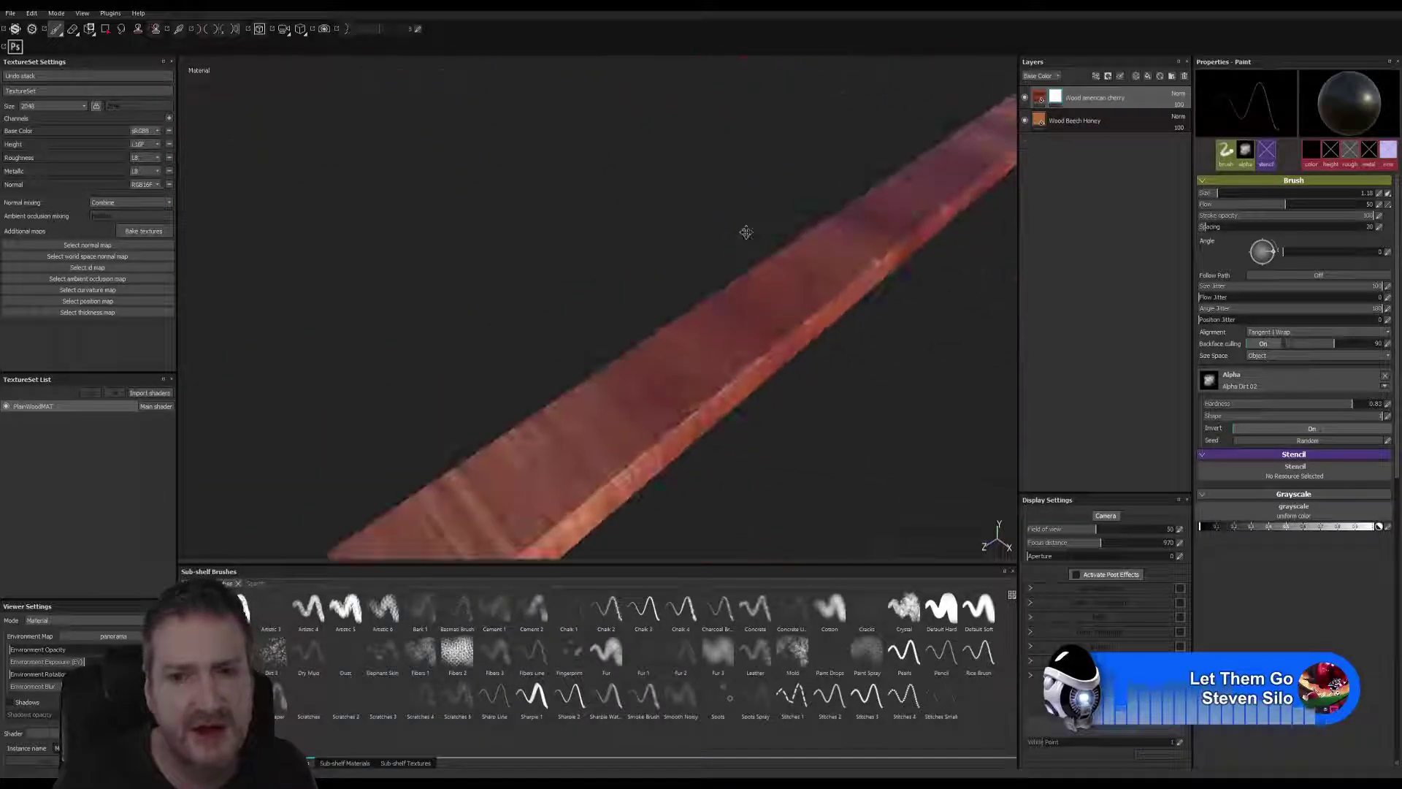
{"action": "left_click_drag", "start_coordinate": [747, 232], "coordinate": [900, 339], "text": "alt"}
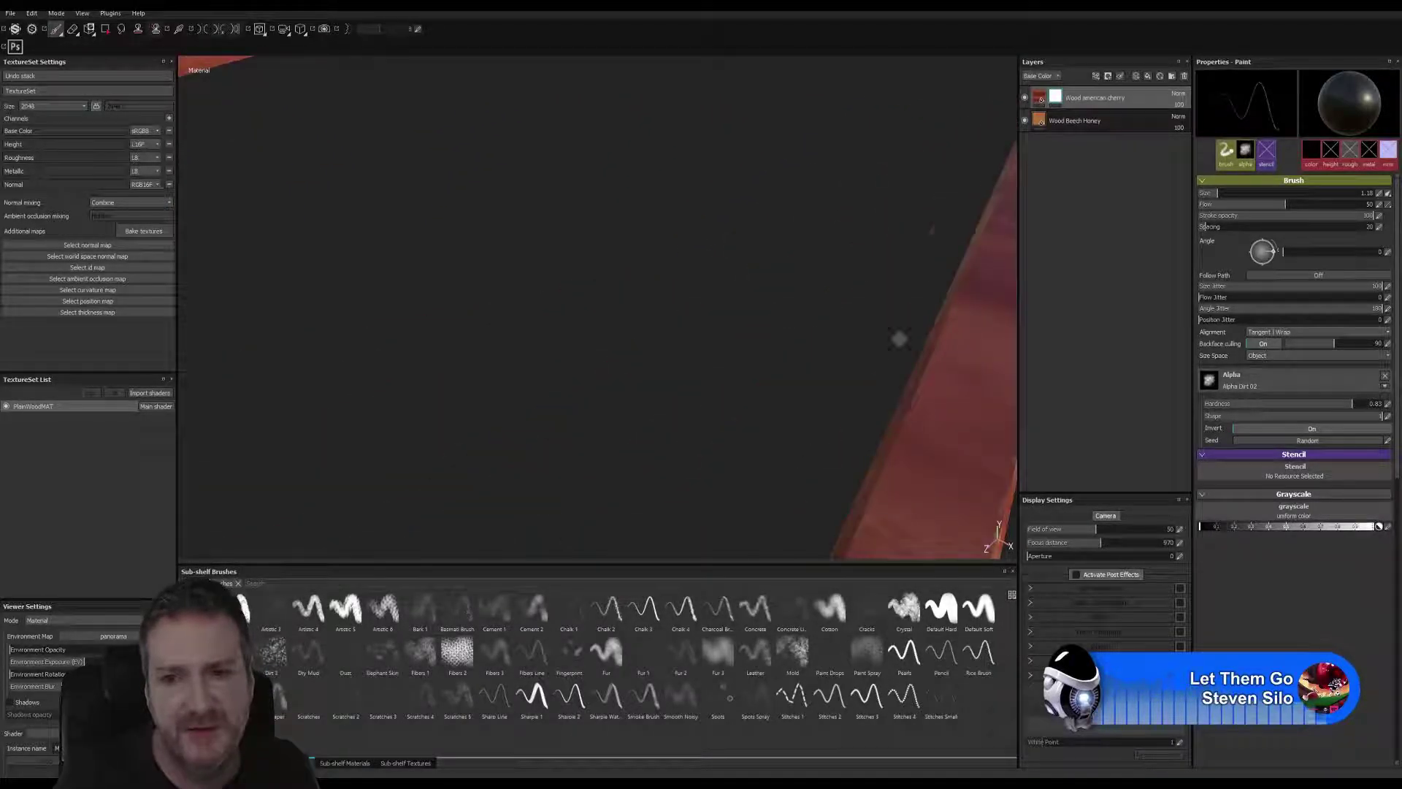
{"action": "scroll", "coordinate": [899, 338], "scroll_direction": "down", "scroll_amount": 5}
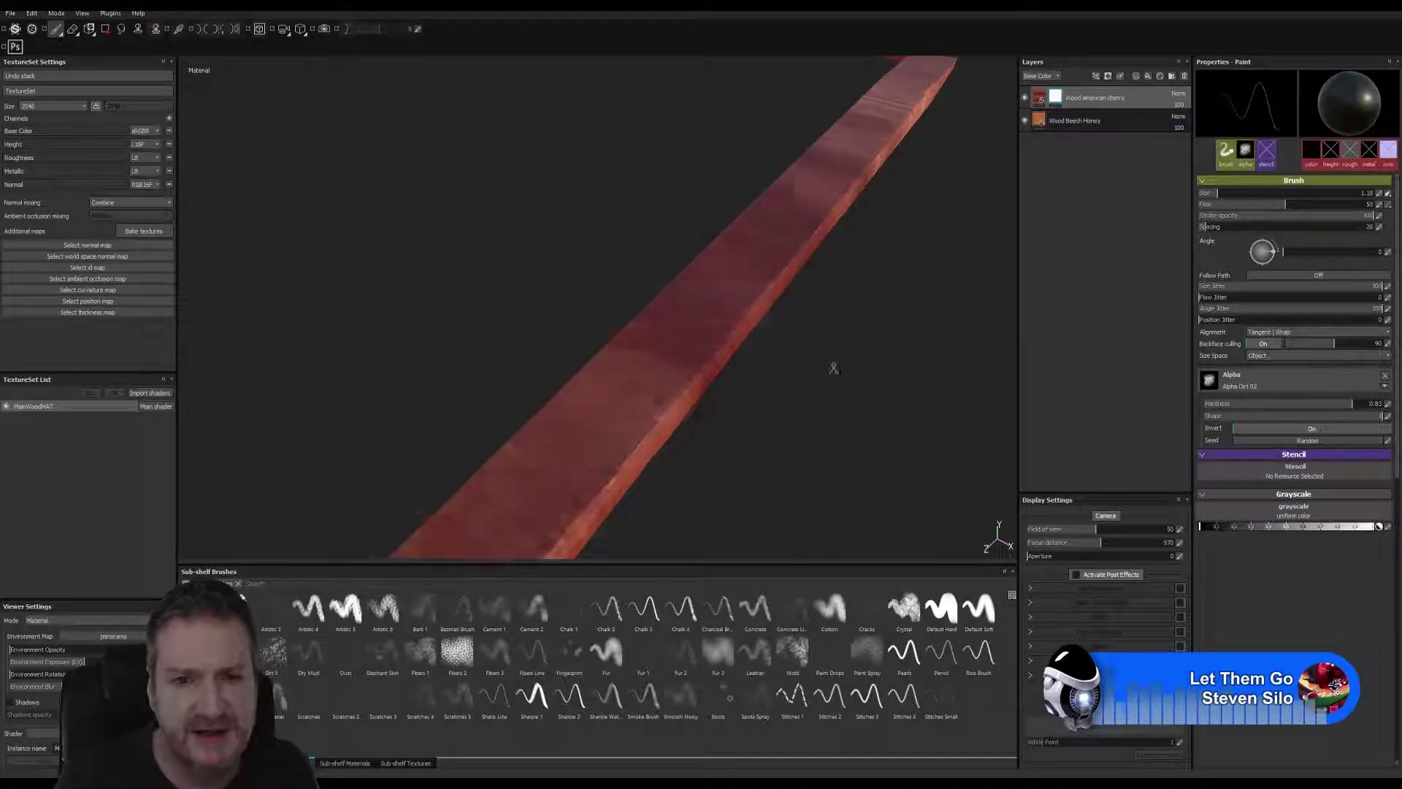
{"action": "middle_click_drag", "start_coordinate": [835, 369], "coordinate": [873, 325], "text": "alt"}
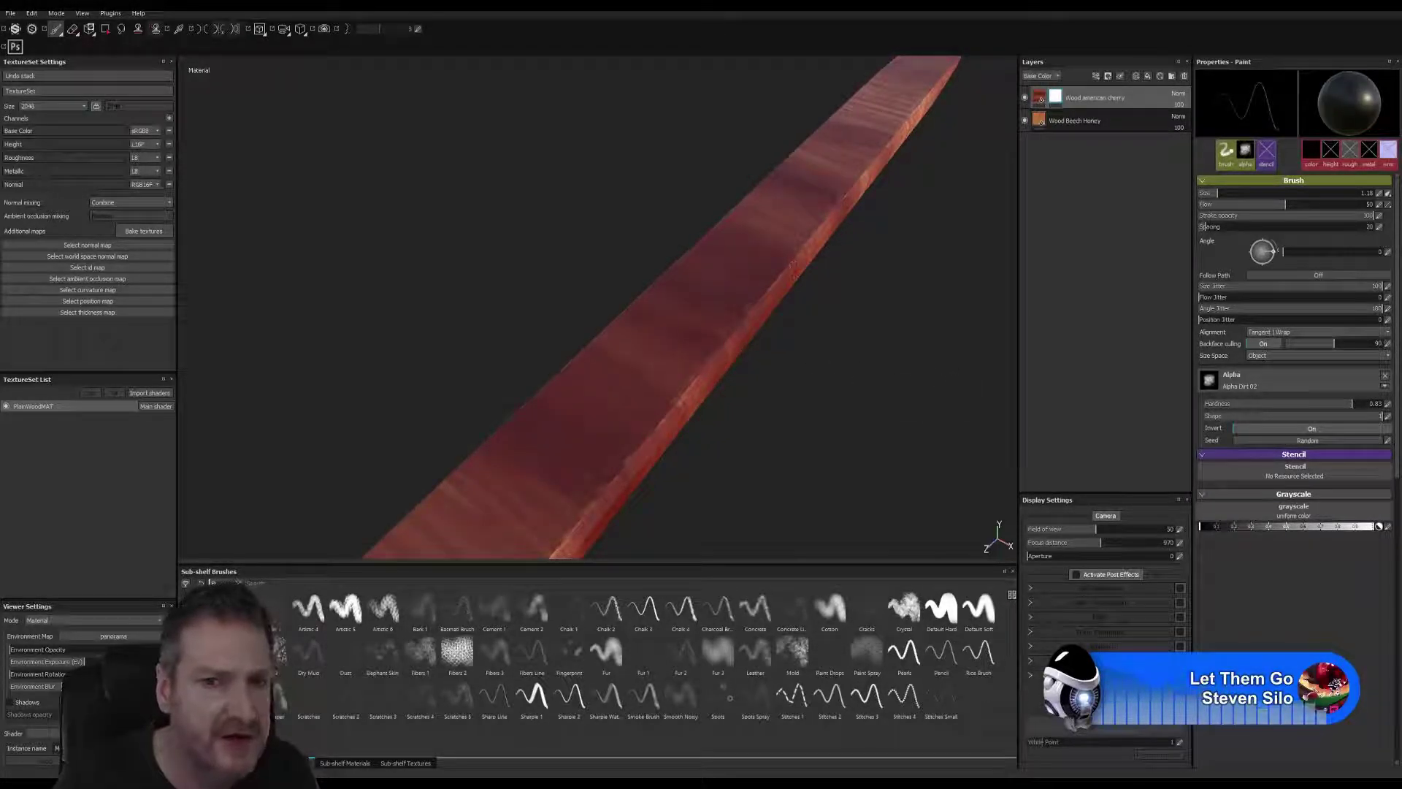
Paint worn patches into the cherry mask along the upper outer edge of the second handrail side.
{"action": "right_click_drag", "start_coordinate": [762, 424], "coordinate": [255, 479], "text": "alt"}
{"action": "left_click_drag", "start_coordinate": [792, 471], "coordinate": [670, 338], "text": "alt"}
{"action": "middle_click_drag", "start_coordinate": [849, 268], "coordinate": [767, 372], "text": "alt"}
{"action": "left_click_drag", "start_coordinate": [701, 333], "coordinate": [540, 383], "text": "alt"}
{"action": "middle_click_drag", "start_coordinate": [840, 289], "coordinate": [698, 350], "text": "alt"}
{"action": "right_click_drag", "start_coordinate": [612, 448], "coordinate": [1124, 473], "text": "alt"}
{"action": "middle_click_drag", "start_coordinate": [836, 318], "coordinate": [720, 298], "text": "alt"}
{"action": "left_click_drag", "start_coordinate": [620, 337], "coordinate": [560, 347], "text": "alt"}
{"action": "right_click_drag", "start_coordinate": [560, 348], "coordinate": [737, 361], "text": "alt"}
{"action": "right_click_drag", "start_coordinate": [632, 138], "coordinate": [616, 354], "text": "alt"}
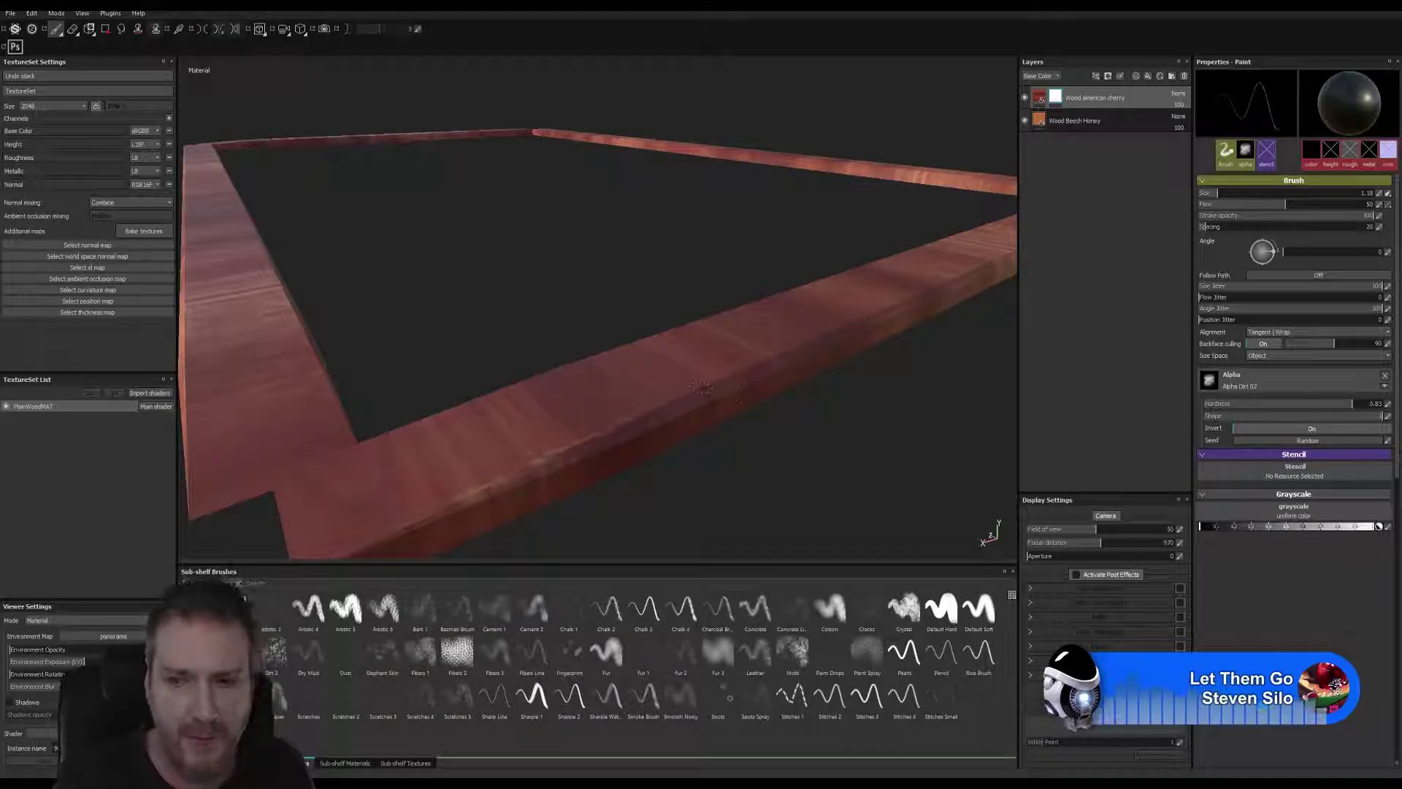
{"action": "left_click_drag", "start_coordinate": [743, 394], "coordinate": [526, 456], "text": "alt"}
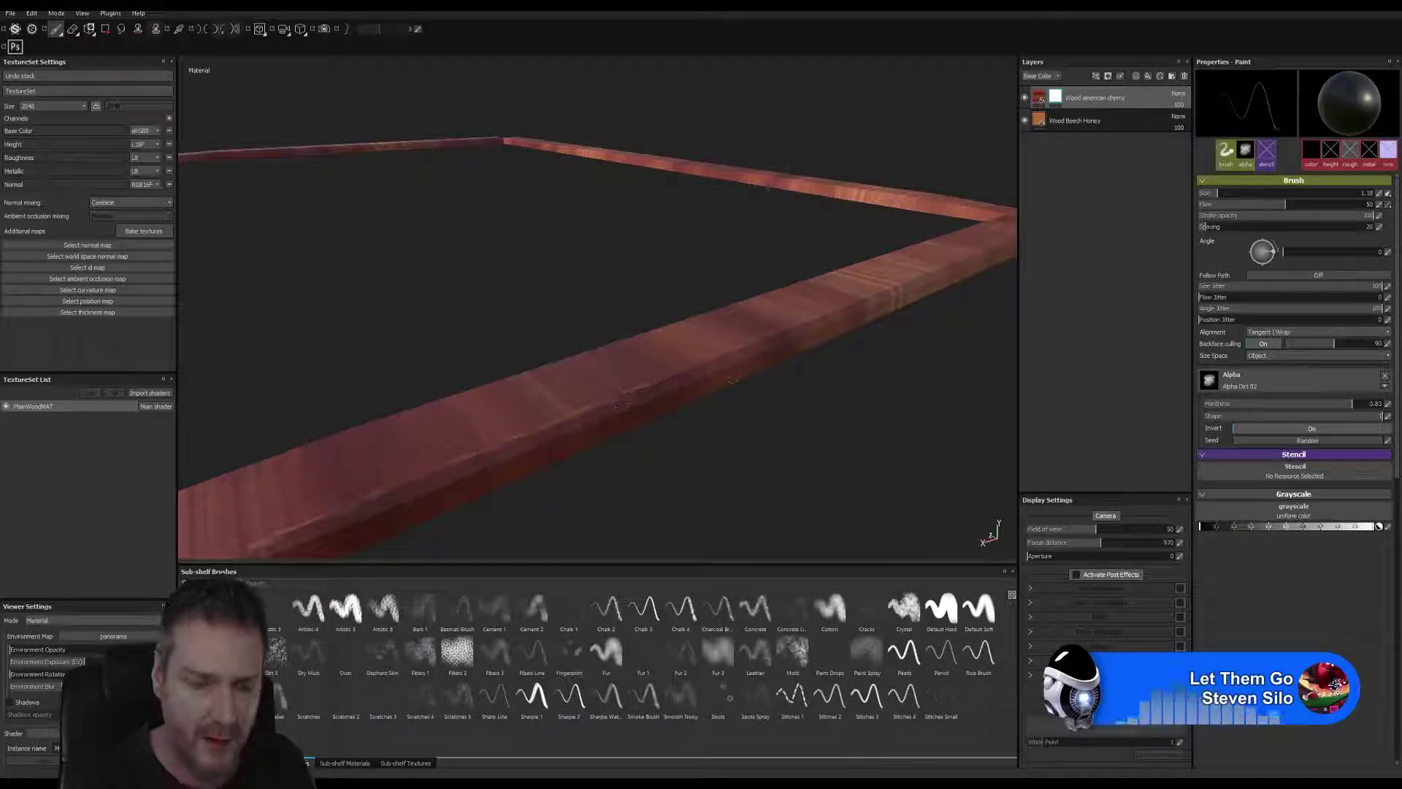
{"action": "middle_click_drag", "start_coordinate": [735, 355], "coordinate": [694, 376], "text": "alt"}
{"action": "scroll", "coordinate": [782, 403], "scroll_direction": "down", "scroll_amount": 2}
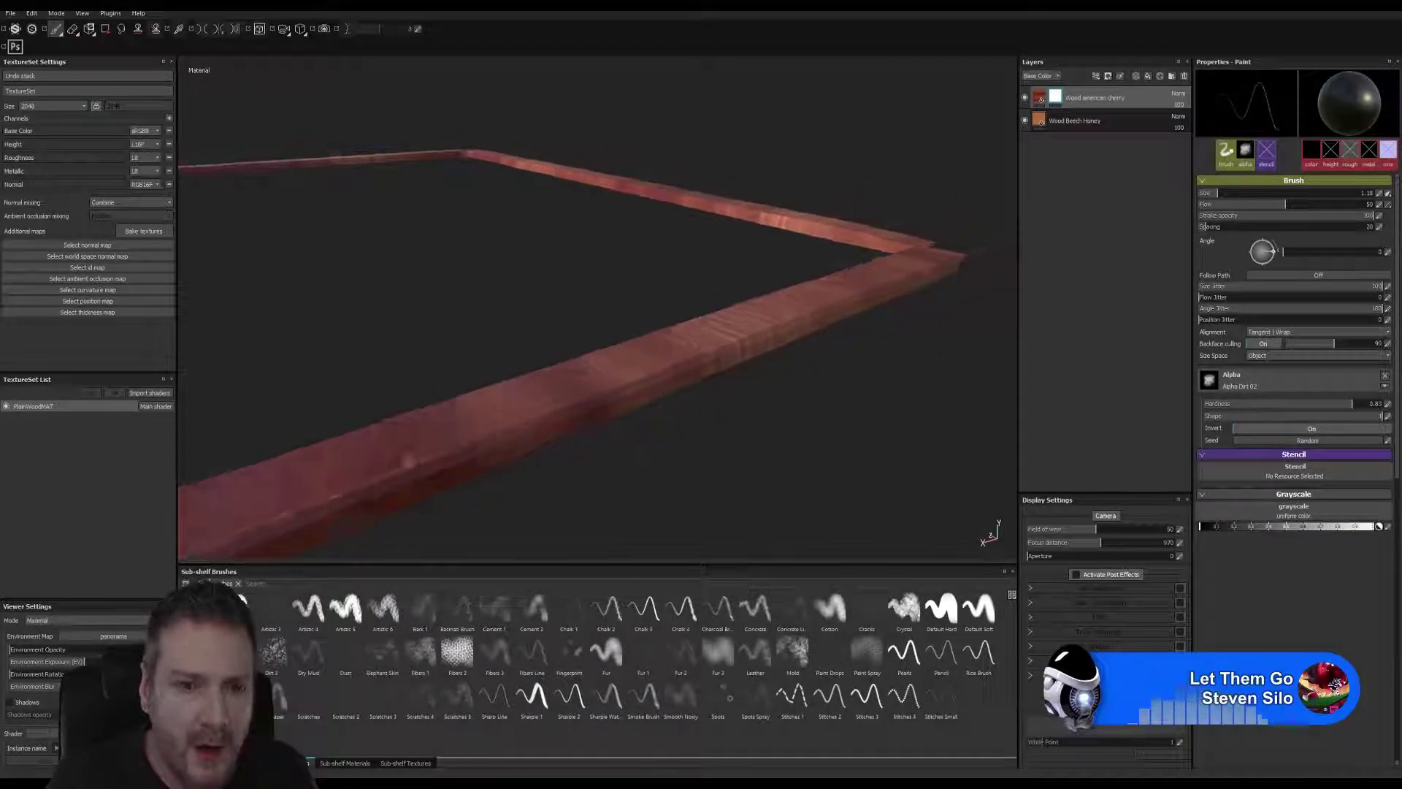
{"action": "scroll", "coordinate": [783, 402], "scroll_direction": "up", "scroll_amount": 2}
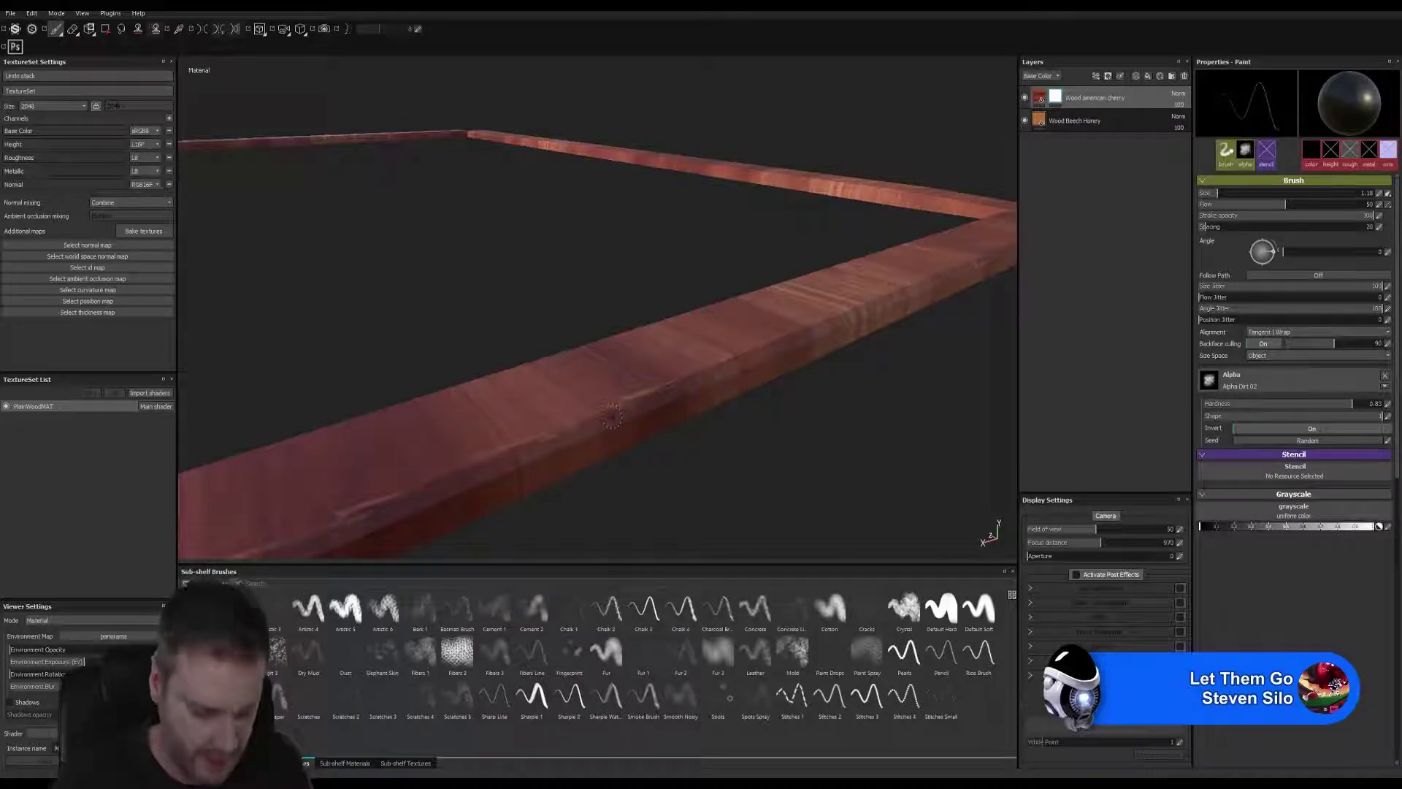
Extend the second side's edge wear on the cherry mask toward its far corner.
{"action": "middle_click_drag", "start_coordinate": [729, 394], "coordinate": [704, 409], "text": "alt"}
{"action": "left_click_drag", "start_coordinate": [700, 409], "coordinate": [397, 517], "text": "alt"}
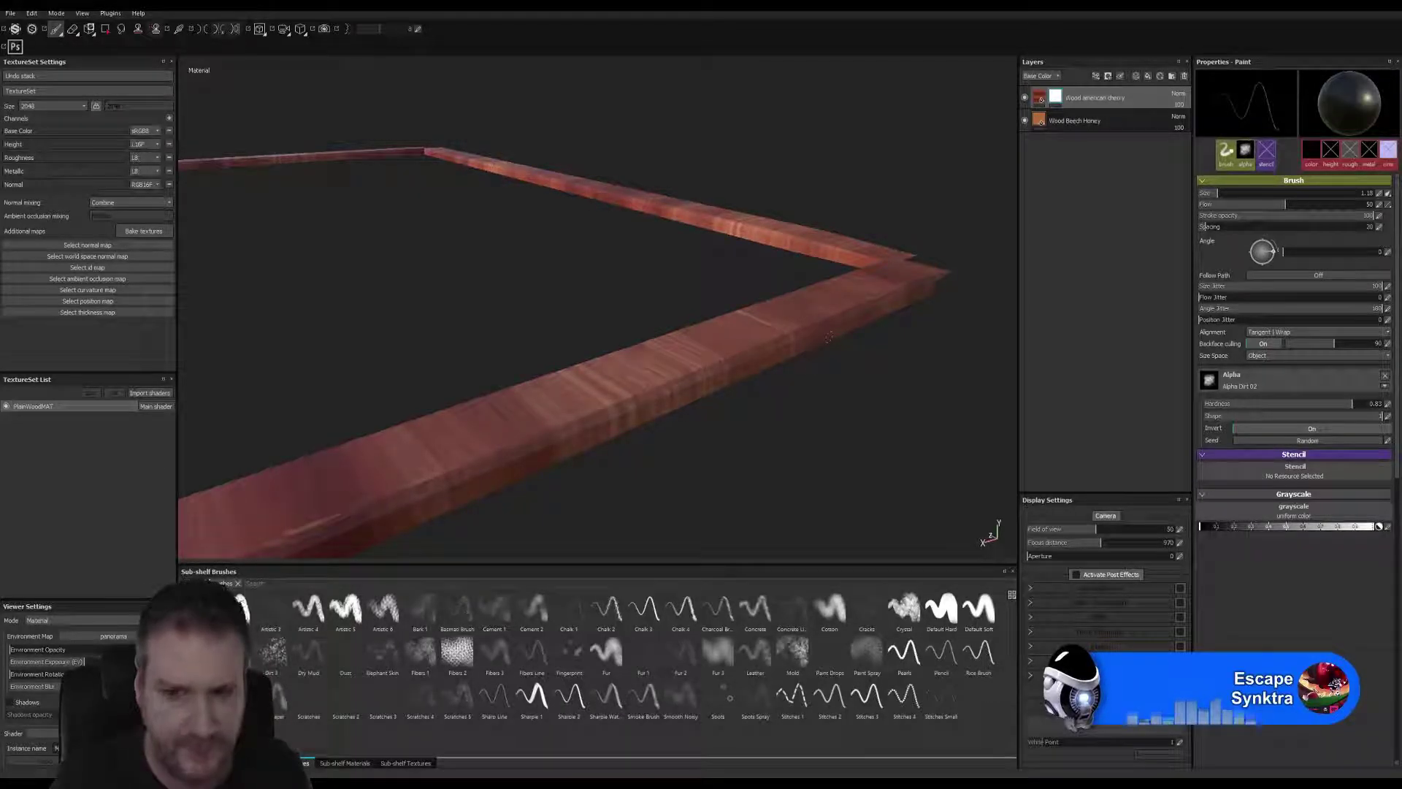
{"action": "middle_click_drag", "start_coordinate": [715, 398], "coordinate": [635, 435], "text": "alt"}
{"action": "scroll", "coordinate": [606, 414], "scroll_direction": "up", "scroll_amount": 3}
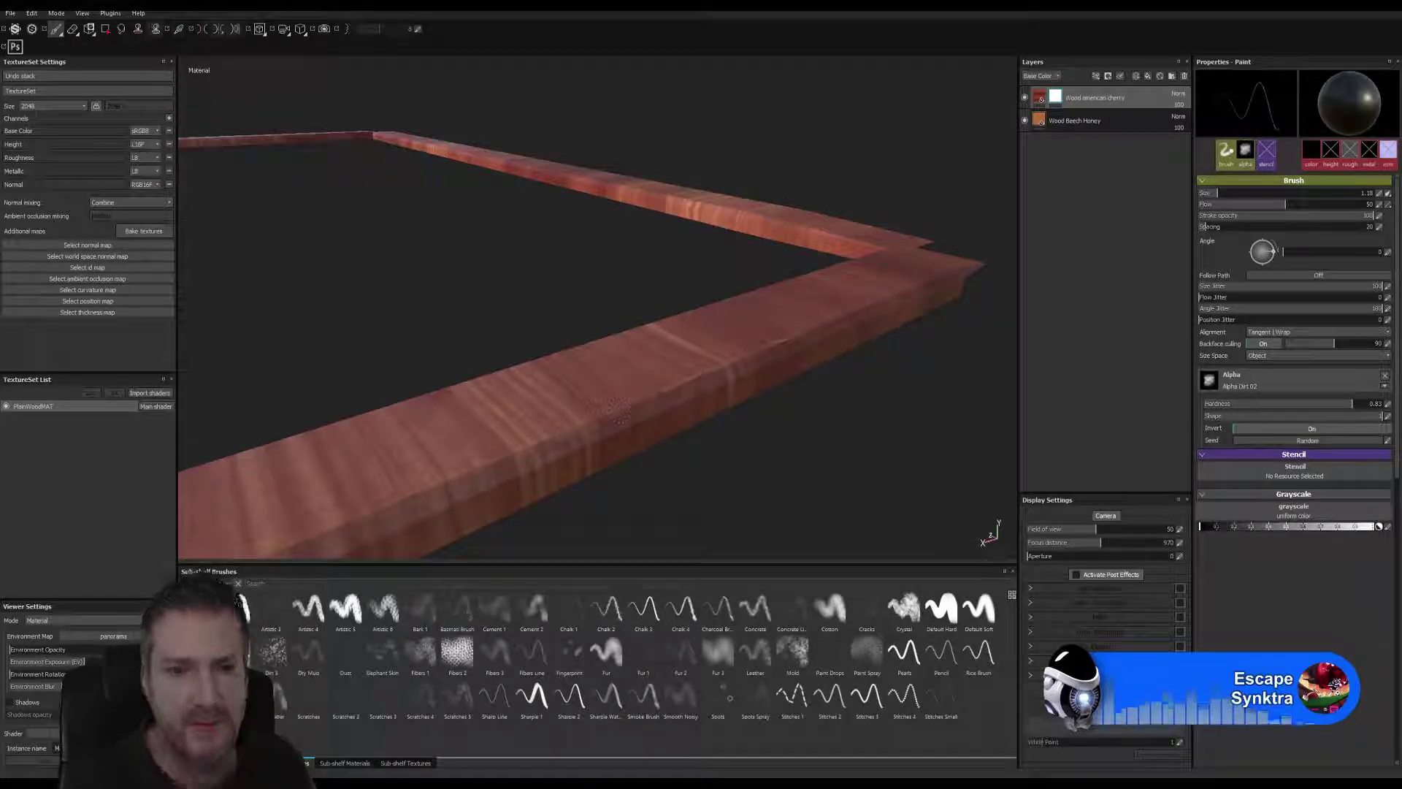
{"action": "middle_click_drag", "start_coordinate": [854, 375], "coordinate": [692, 371], "text": "alt"}
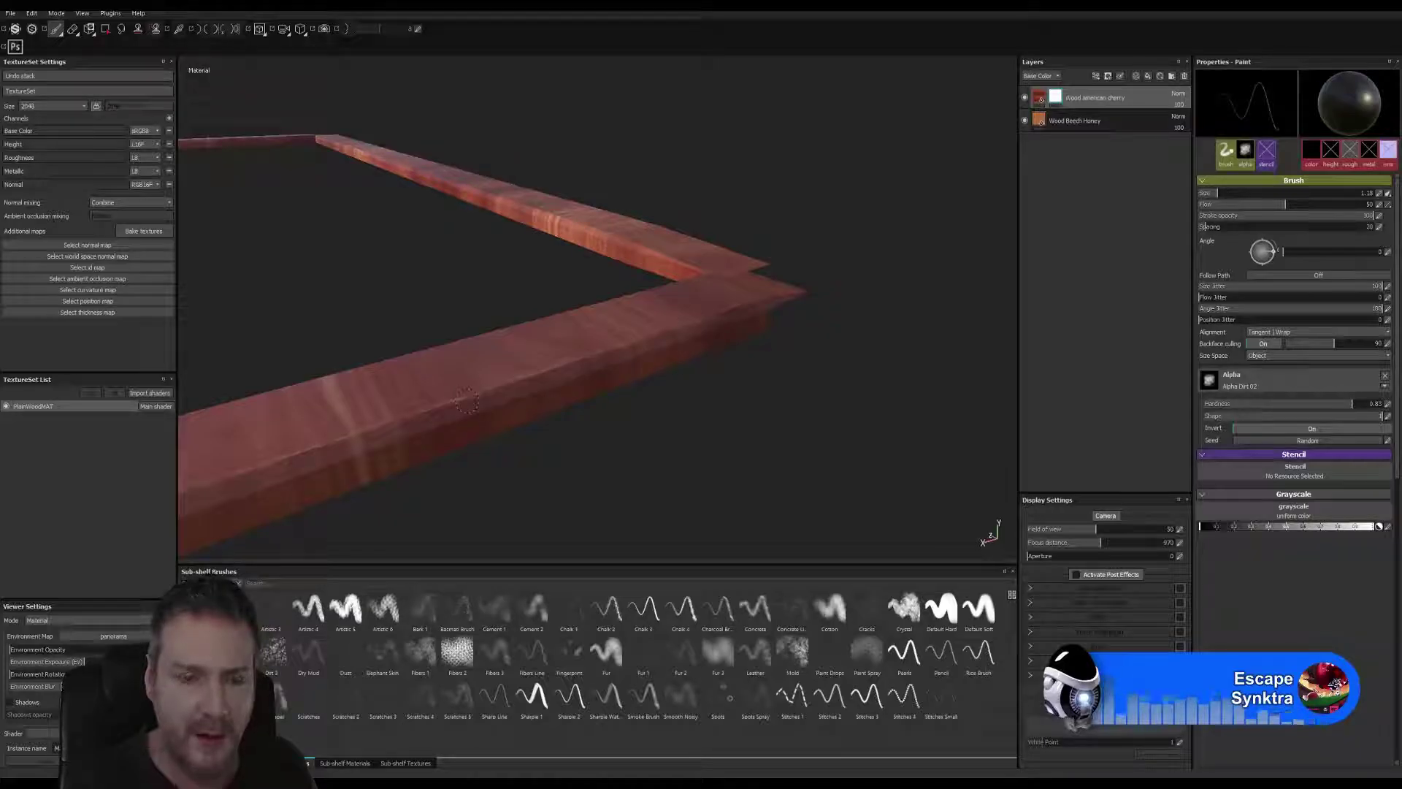
Paint subtle edge wear into the cherry mask along the near part of the third handrail side.
{"action": "right_click_drag", "start_coordinate": [466, 449], "coordinate": [300, 440], "text": "alt"}
{"action": "left_click_drag", "start_coordinate": [300, 440], "coordinate": [607, 281], "text": "alt"}
{"action": "right_click_drag", "start_coordinate": [657, 314], "coordinate": [720, 325], "text": "alt"}
{"action": "left_click_drag", "start_coordinate": [719, 325], "coordinate": [660, 388], "text": "alt"}
{"action": "right_click_drag", "start_coordinate": [660, 388], "coordinate": [776, 448], "text": "alt"}
{"action": "left_click_drag", "start_coordinate": [776, 449], "coordinate": [485, 485], "text": "alt"}
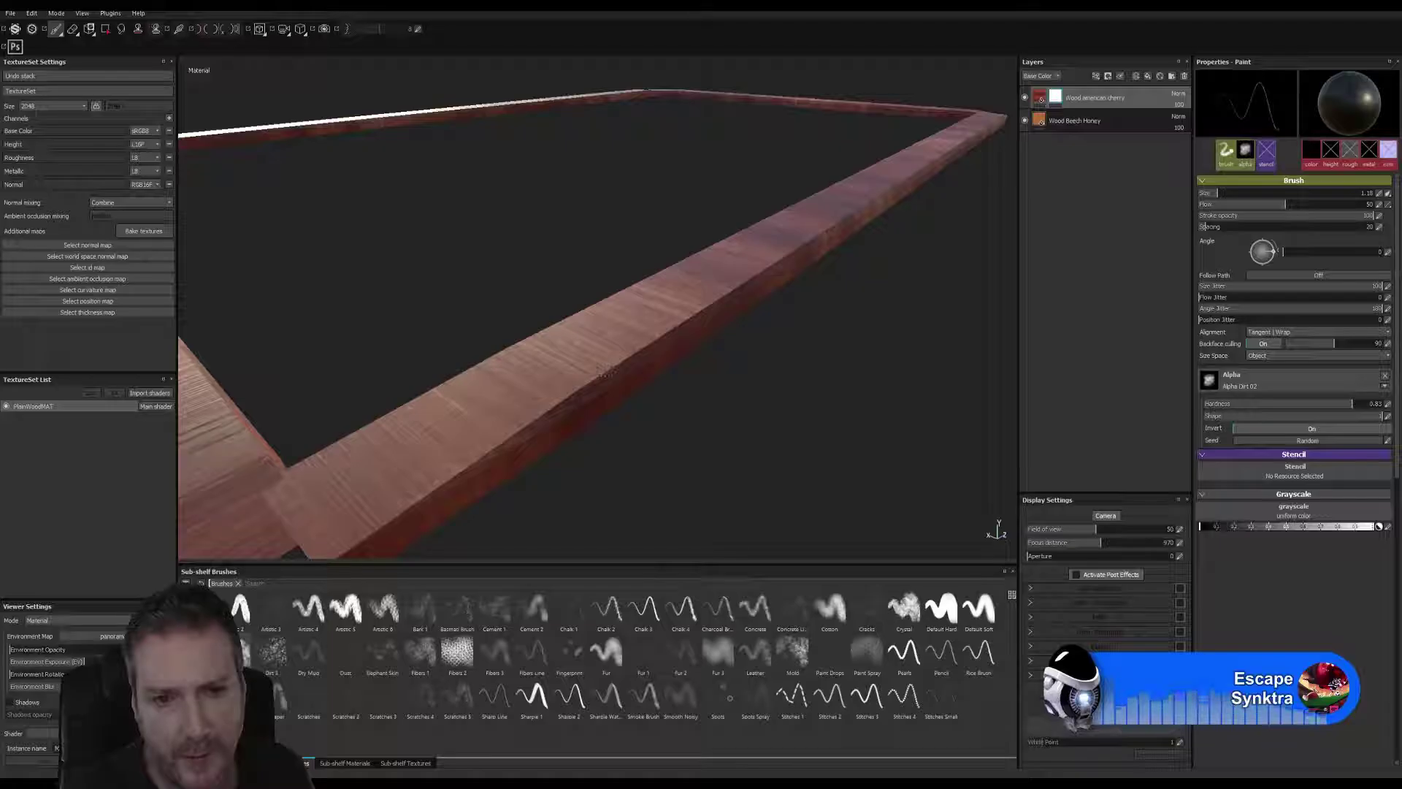
{"action": "left_click_drag", "start_coordinate": [593, 376], "coordinate": [594, 432], "text": "alt"}
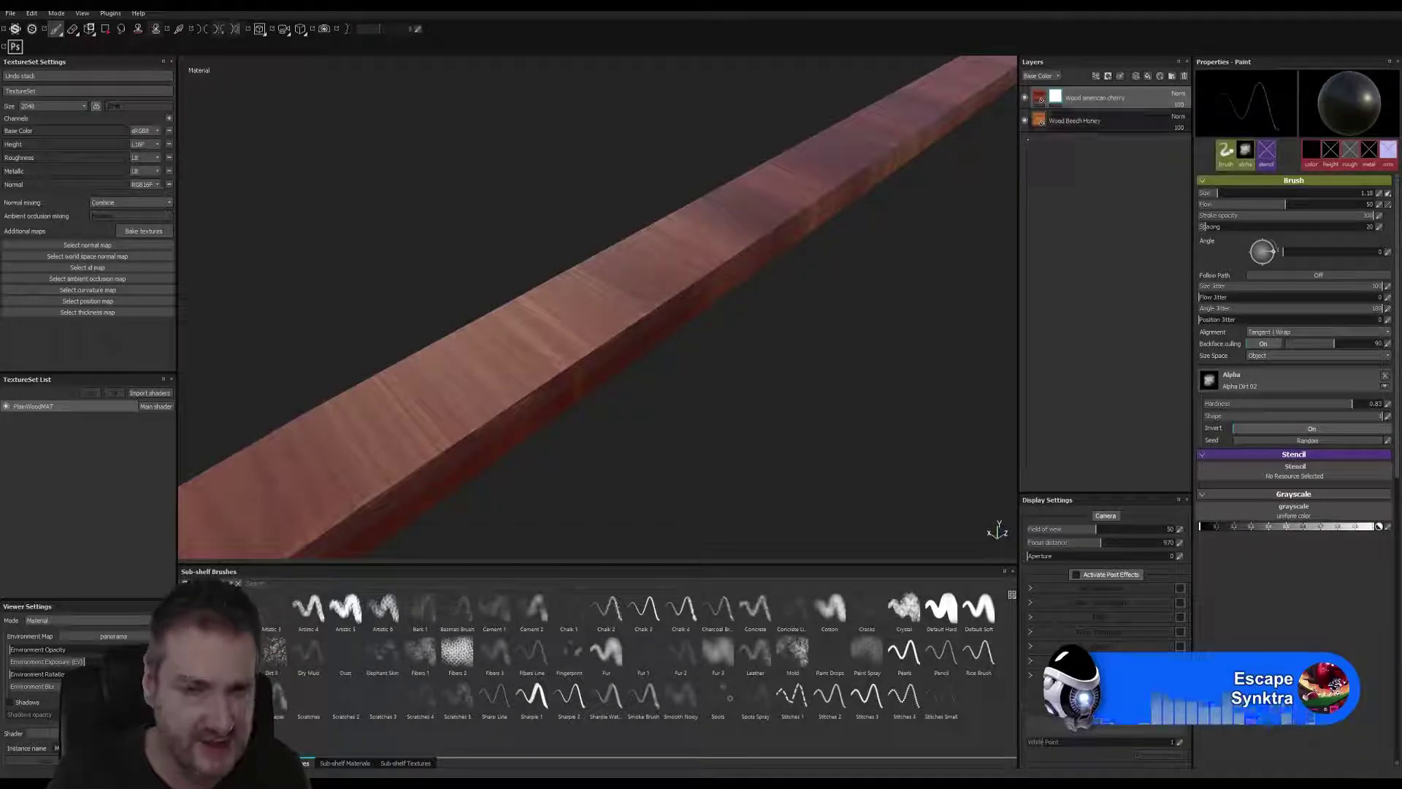
{"action": "left_click_drag", "start_coordinate": [745, 334], "coordinate": [543, 434], "text": "alt"}
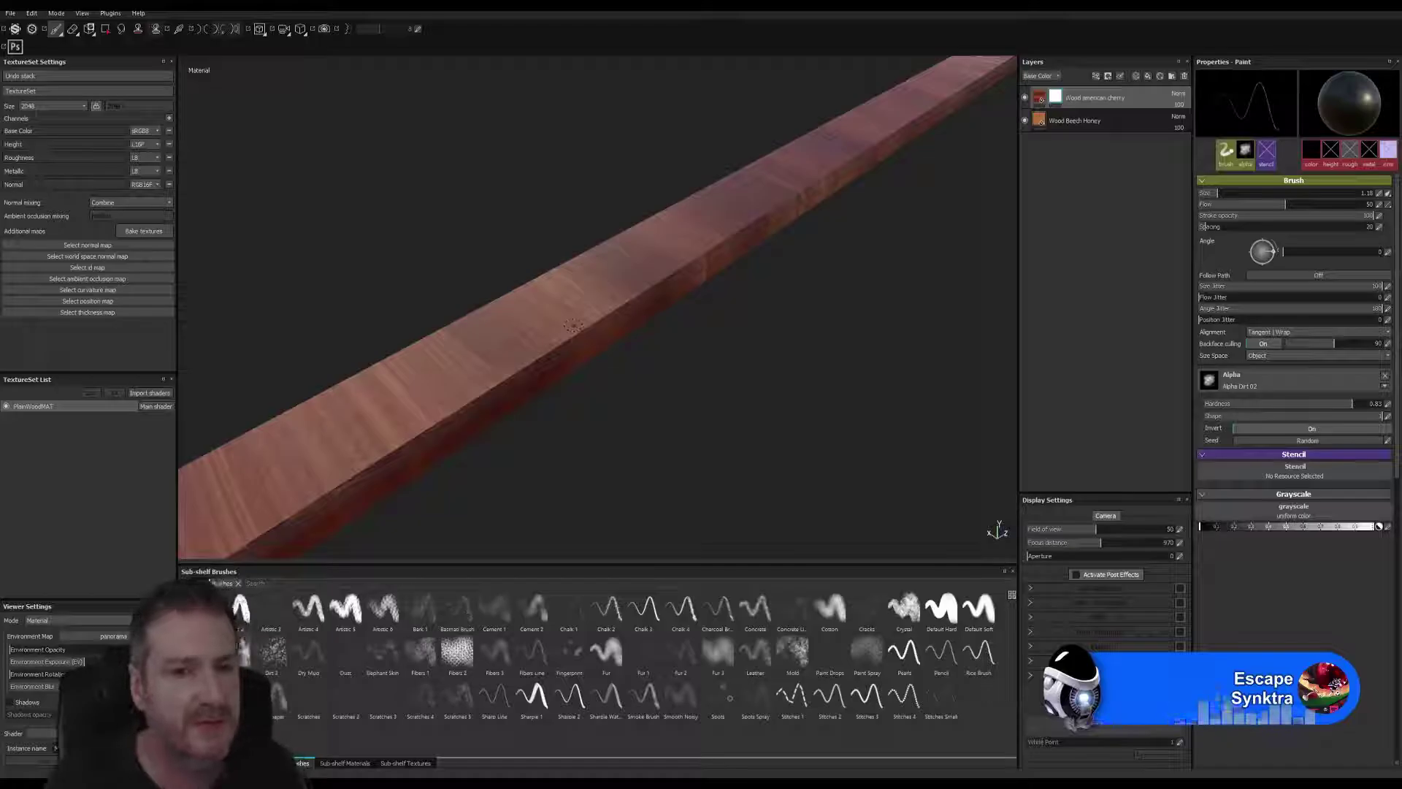
{"action": "middle_click_drag", "start_coordinate": [686, 298], "coordinate": [482, 417], "text": "alt"}
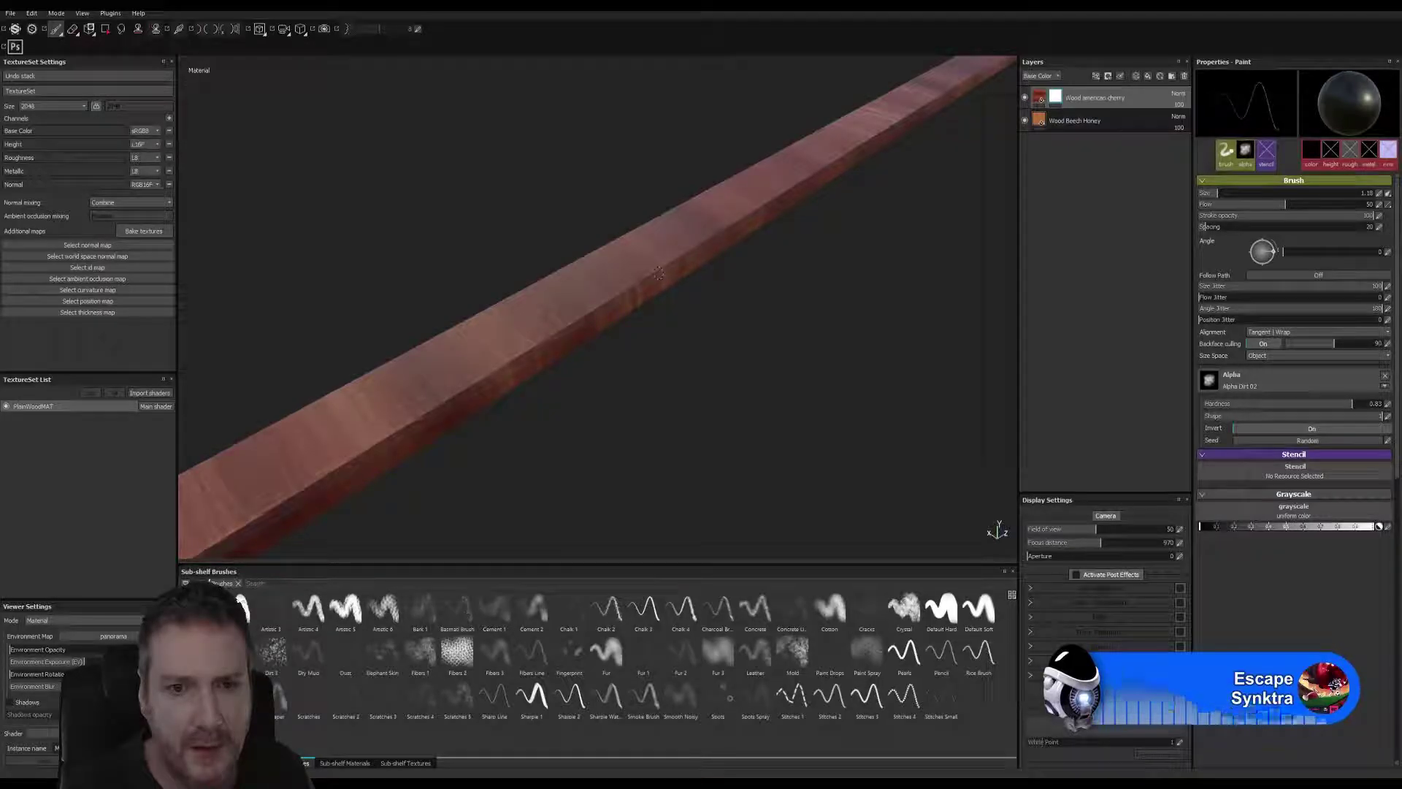
Continue the cherry mask's worn patches through the middle stretch of the third side's upper outer edge.
{"action": "key", "text": "alt"}
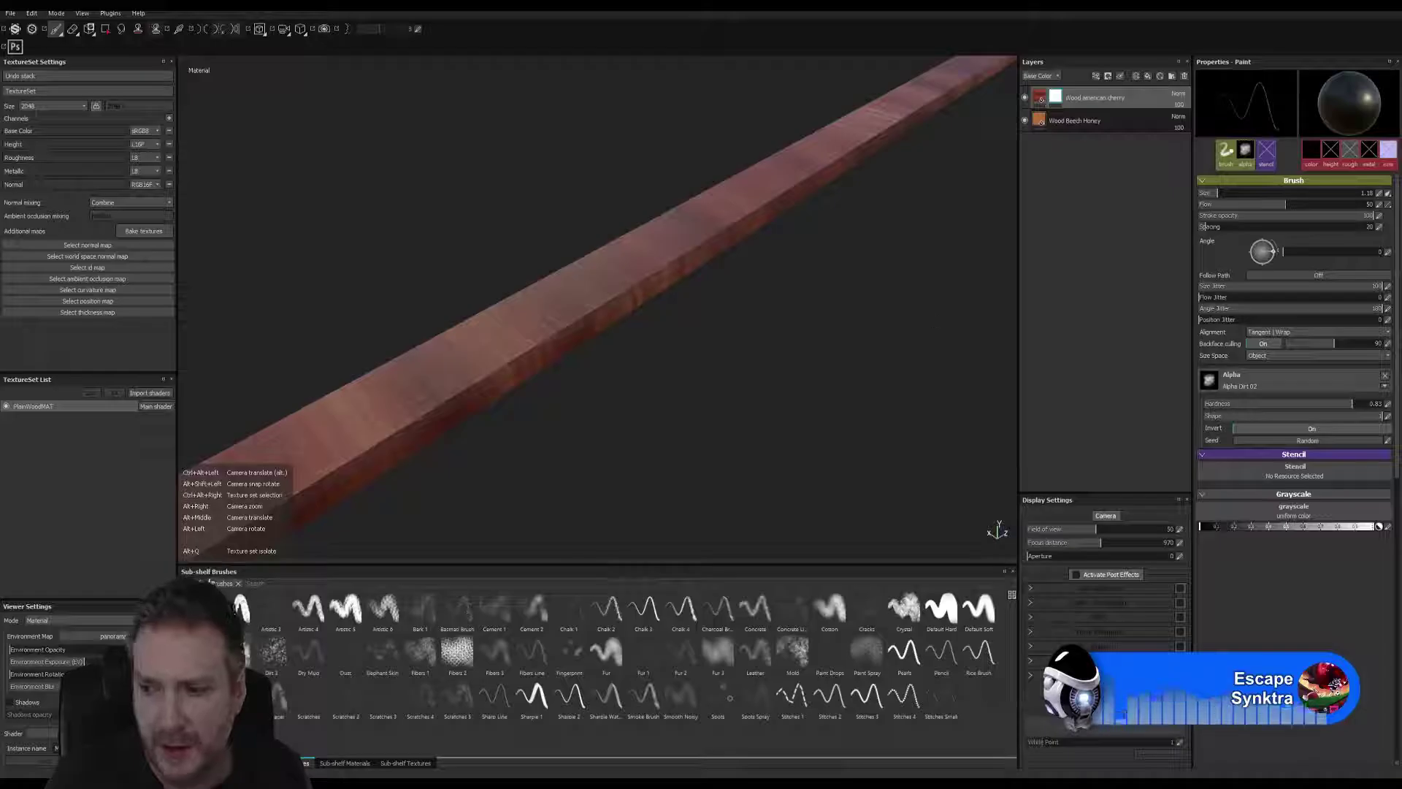
{"action": "right_click_drag", "start_coordinate": [856, 277], "coordinate": [786, 355], "text": "alt"}
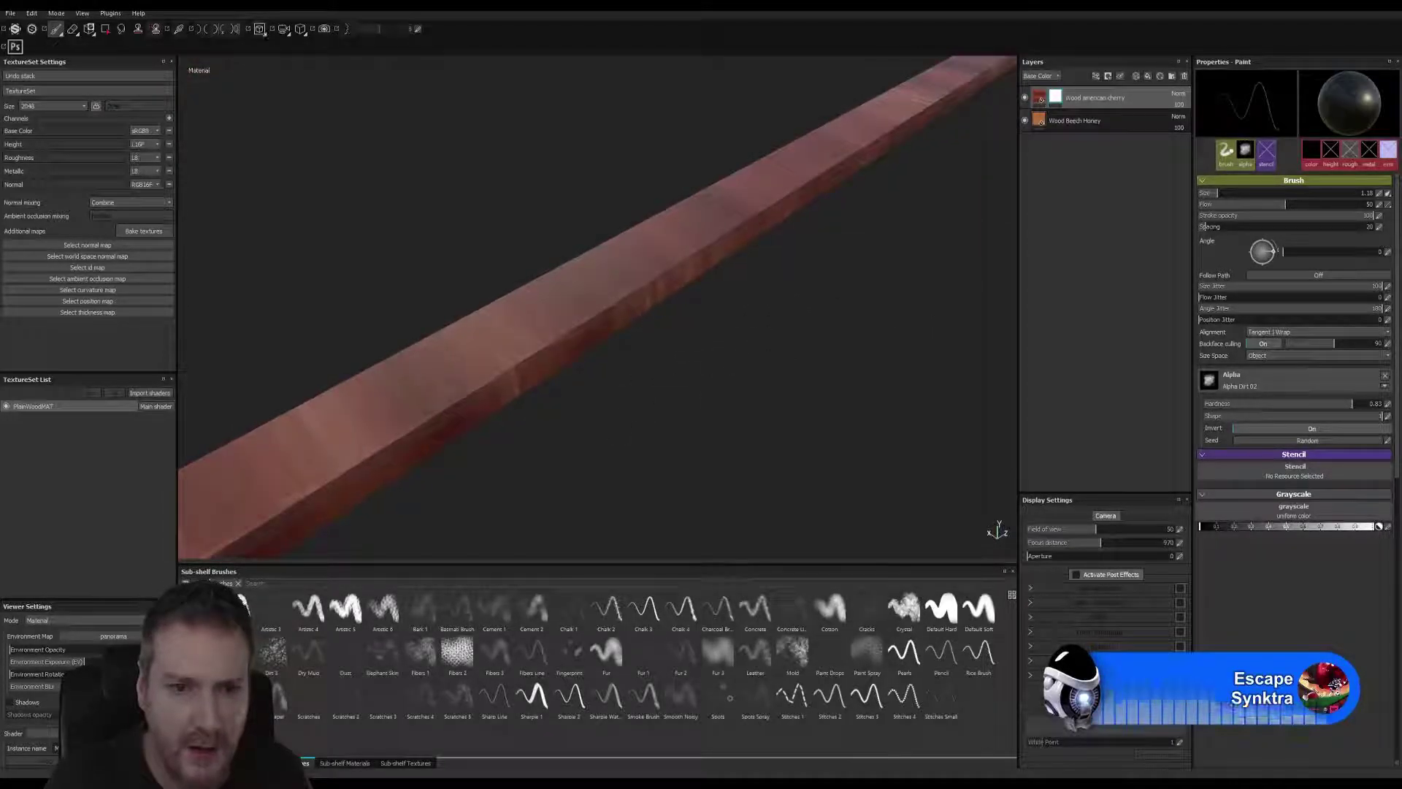
{"action": "middle_click_drag", "start_coordinate": [787, 355], "coordinate": [719, 350], "text": "alt"}
{"action": "middle_click_drag", "start_coordinate": [626, 366], "coordinate": [595, 411], "text": "alt"}
{"action": "left_click_drag", "start_coordinate": [595, 410], "coordinate": [617, 467], "text": "alt"}
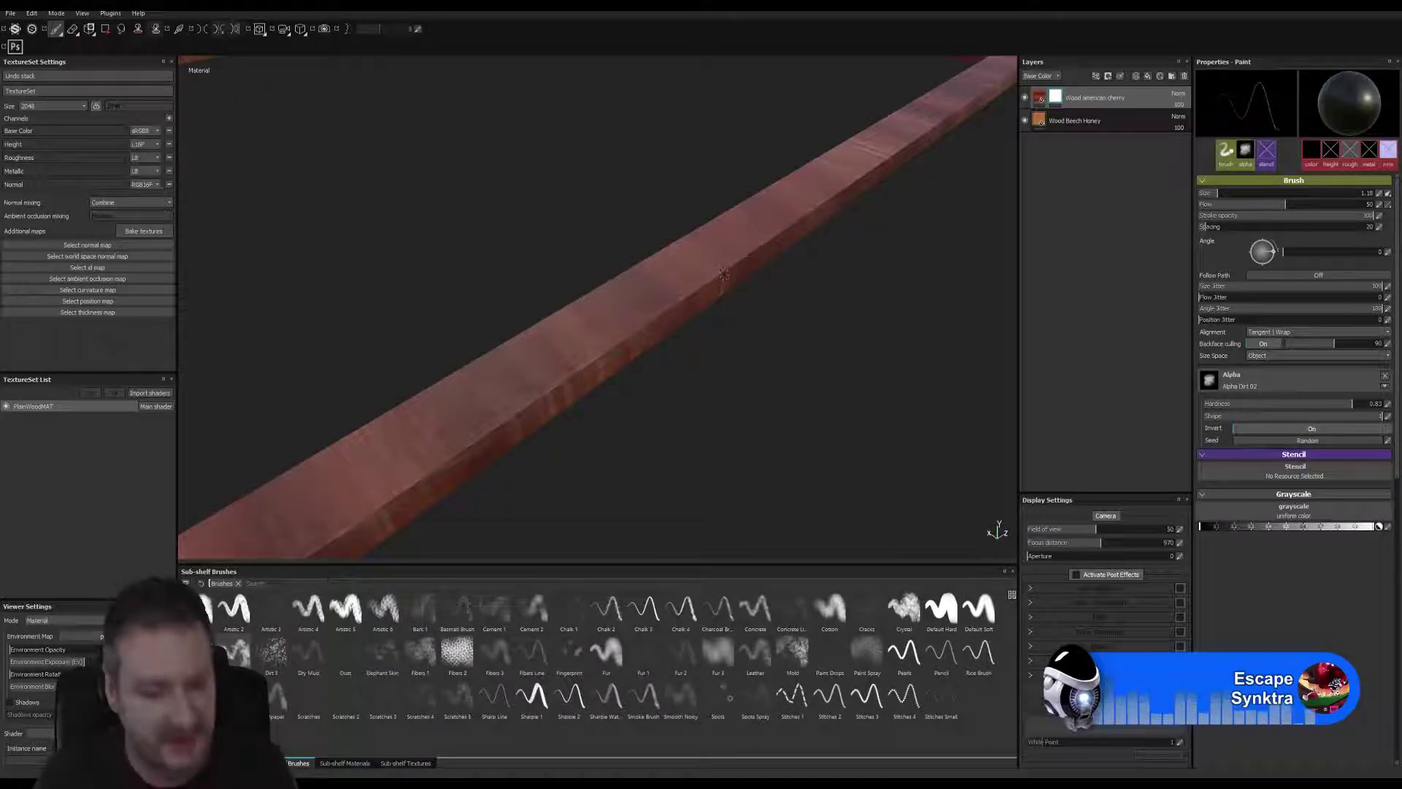
{"action": "left_click_drag", "start_coordinate": [723, 273], "coordinate": [338, 509], "text": "alt"}
{"action": "left_click_drag", "start_coordinate": [523, 461], "coordinate": [551, 436], "text": "alt"}
{"action": "right_click_drag", "start_coordinate": [557, 380], "coordinate": [826, 367], "text": "alt"}
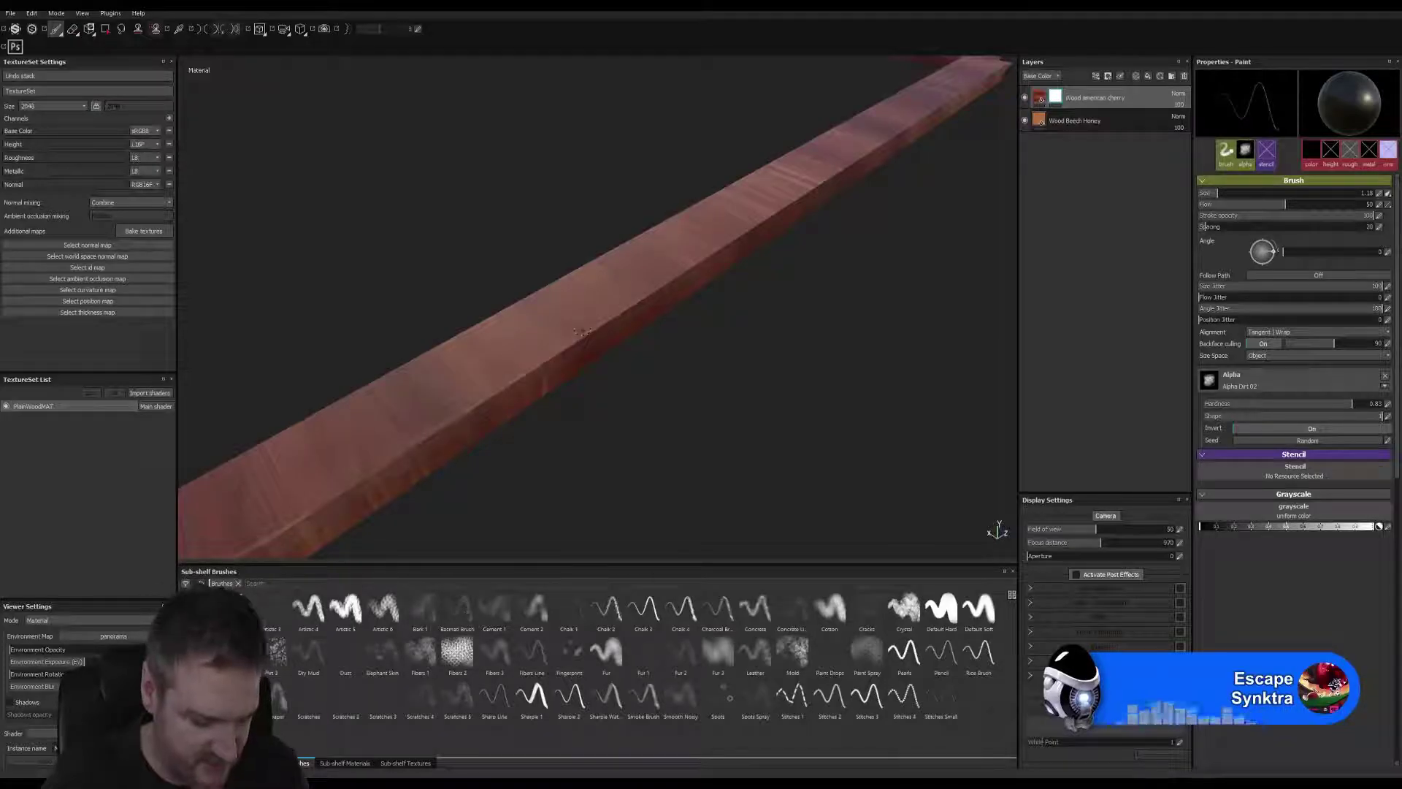
Paint the remaining edge wear on the cherry mask along the third side up to its far corner.
{"action": "right_click_drag", "start_coordinate": [701, 271], "coordinate": [344, 501], "text": "alt"}
{"action": "mouse_move", "coordinate": [539, 410]}
{"action": "right_mouse_down", "text": "alt"}
{"action": "mouse_move", "coordinate": [676, 394]}
{"action": "mouse_move", "coordinate": [628, 436]}
{"action": "right_mouse_up", "text": "alt"}
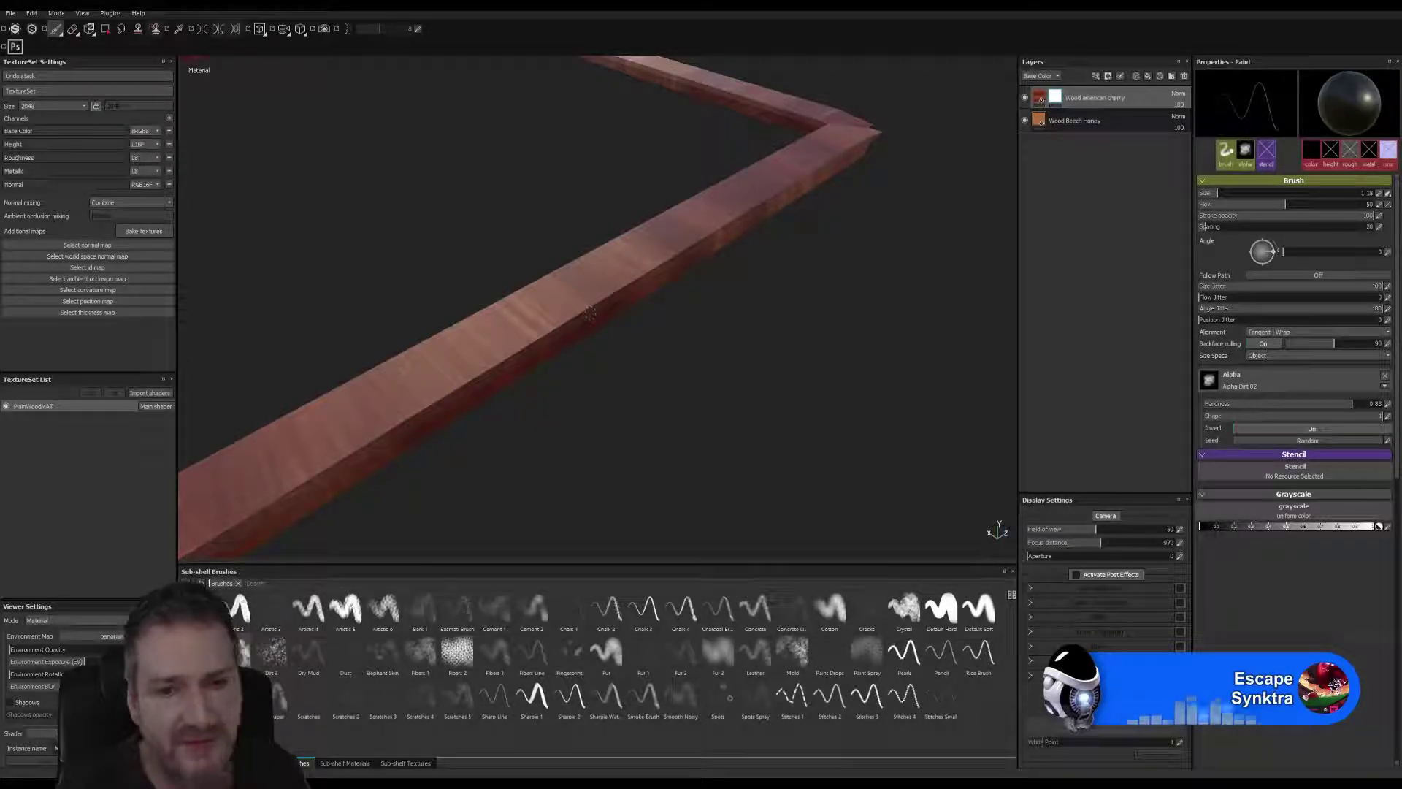
{"action": "right_click_drag", "start_coordinate": [600, 364], "coordinate": [1154, 263], "text": "alt"}
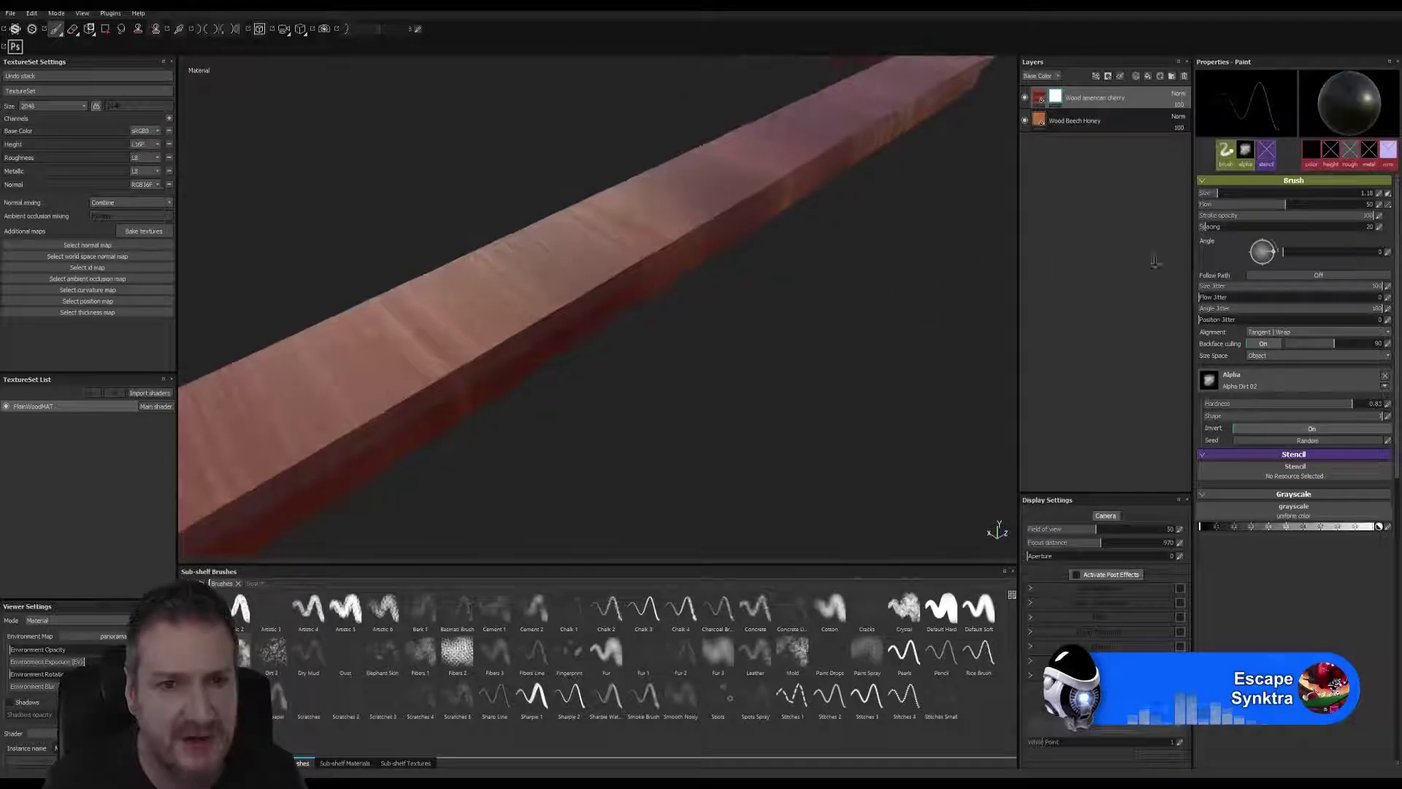
{"action": "left_click_drag", "start_coordinate": [642, 397], "coordinate": [681, 378], "text": "alt"}
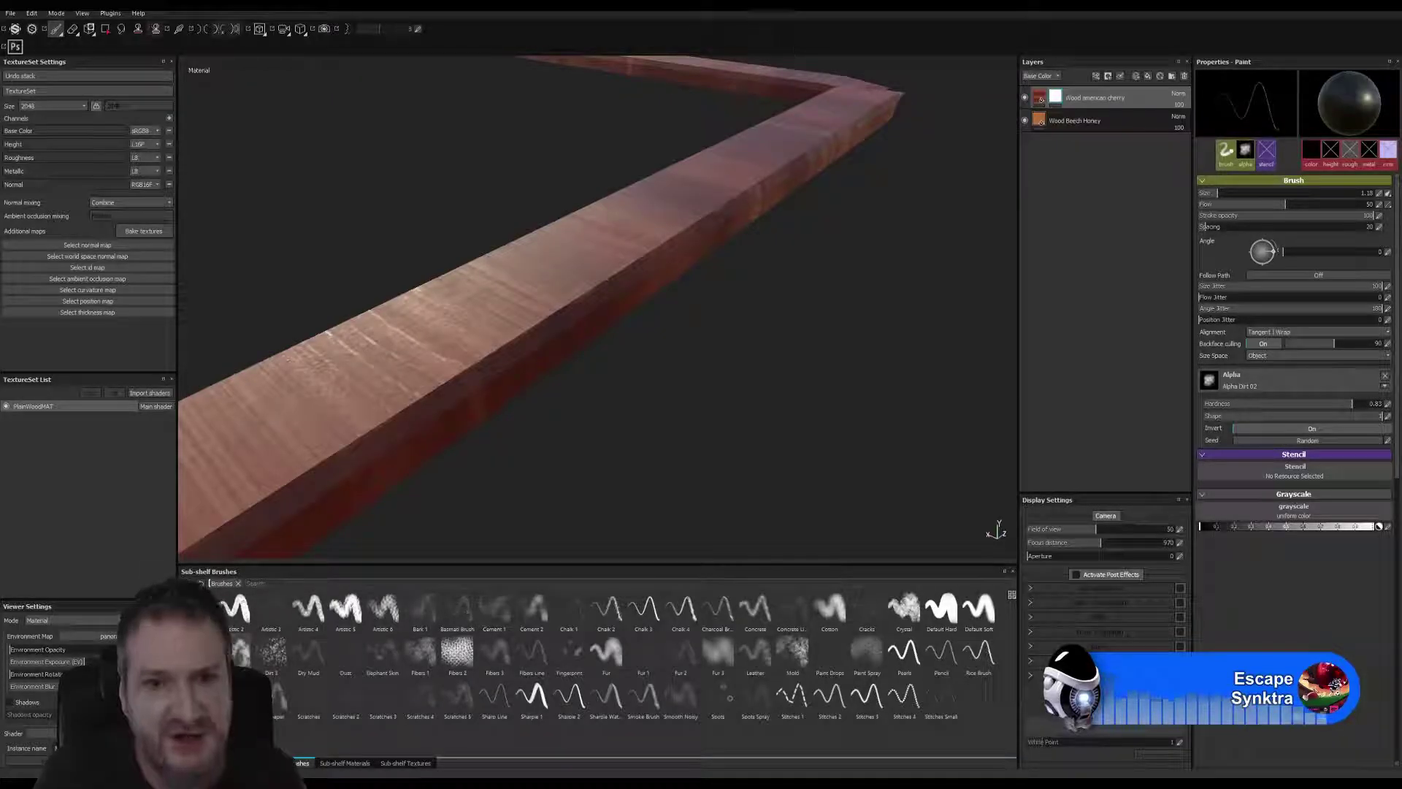
{"action": "left_click_drag", "start_coordinate": [749, 239], "coordinate": [745, 340], "text": "alt"}
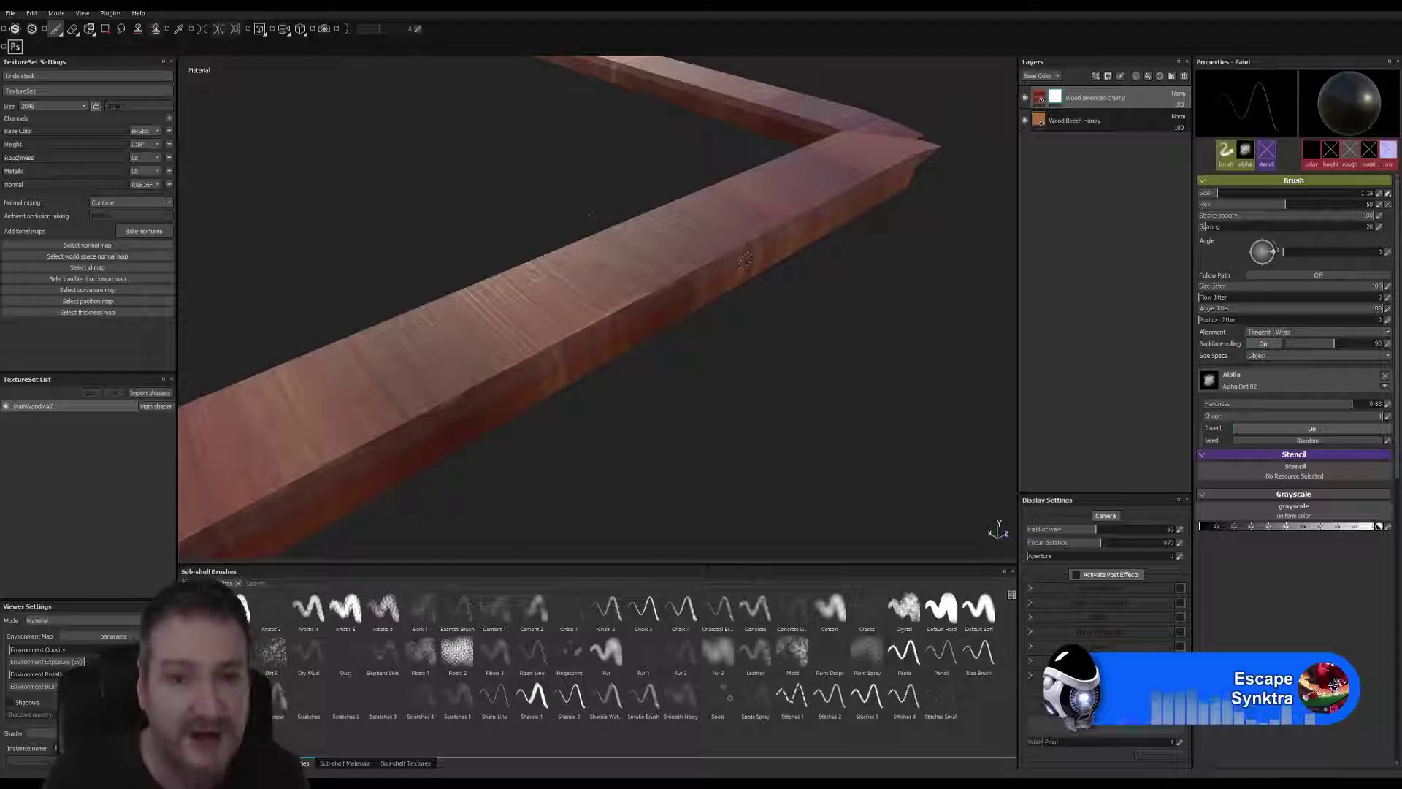
{"action": "middle_click_drag", "start_coordinate": [901, 275], "coordinate": [802, 327], "text": "alt"}
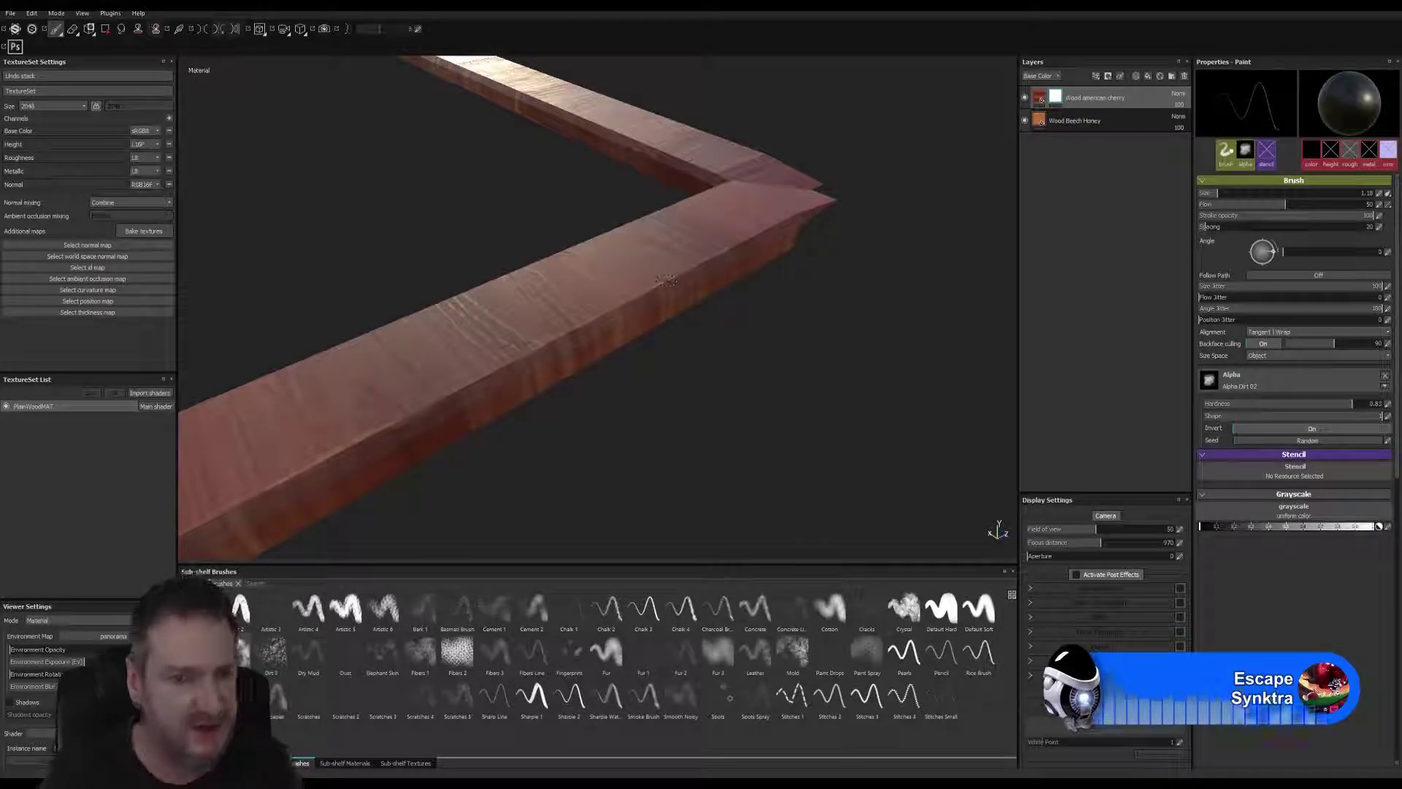
Bring the handrail's next side into close view from its corner, with the upper outer edge ready for mask painting.
{"action": "right_click_drag", "start_coordinate": [695, 363], "coordinate": [584, 384], "text": "alt"}
{"action": "left_click_drag", "start_coordinate": [569, 387], "coordinate": [314, 351], "text": "alt"}
{"action": "left_click_drag", "start_coordinate": [811, 373], "coordinate": [685, 454], "text": "alt"}
{"action": "right_click_drag", "start_coordinate": [685, 453], "coordinate": [686, 491], "text": "alt"}
{"action": "left_click_drag", "start_coordinate": [686, 491], "coordinate": [723, 507], "text": "alt"}
{"action": "mouse_move", "coordinate": [749, 431]}
{"action": "left_mouse_down", "text": "alt"}
{"action": "mouse_move", "coordinate": [729, 399]}
{"action": "mouse_move", "coordinate": [643, 409]}
{"action": "left_mouse_up", "text": "alt"}
{"action": "mouse_move", "coordinate": [642, 409]}
{"action": "right_mouse_down", "text": "alt"}
{"action": "mouse_move", "coordinate": [541, 395]}
{"action": "mouse_move", "coordinate": [573, 471]}
{"action": "right_mouse_up", "text": "alt"}
{"action": "middle_click_drag", "start_coordinate": [486, 328], "coordinate": [316, 409], "text": "alt"}
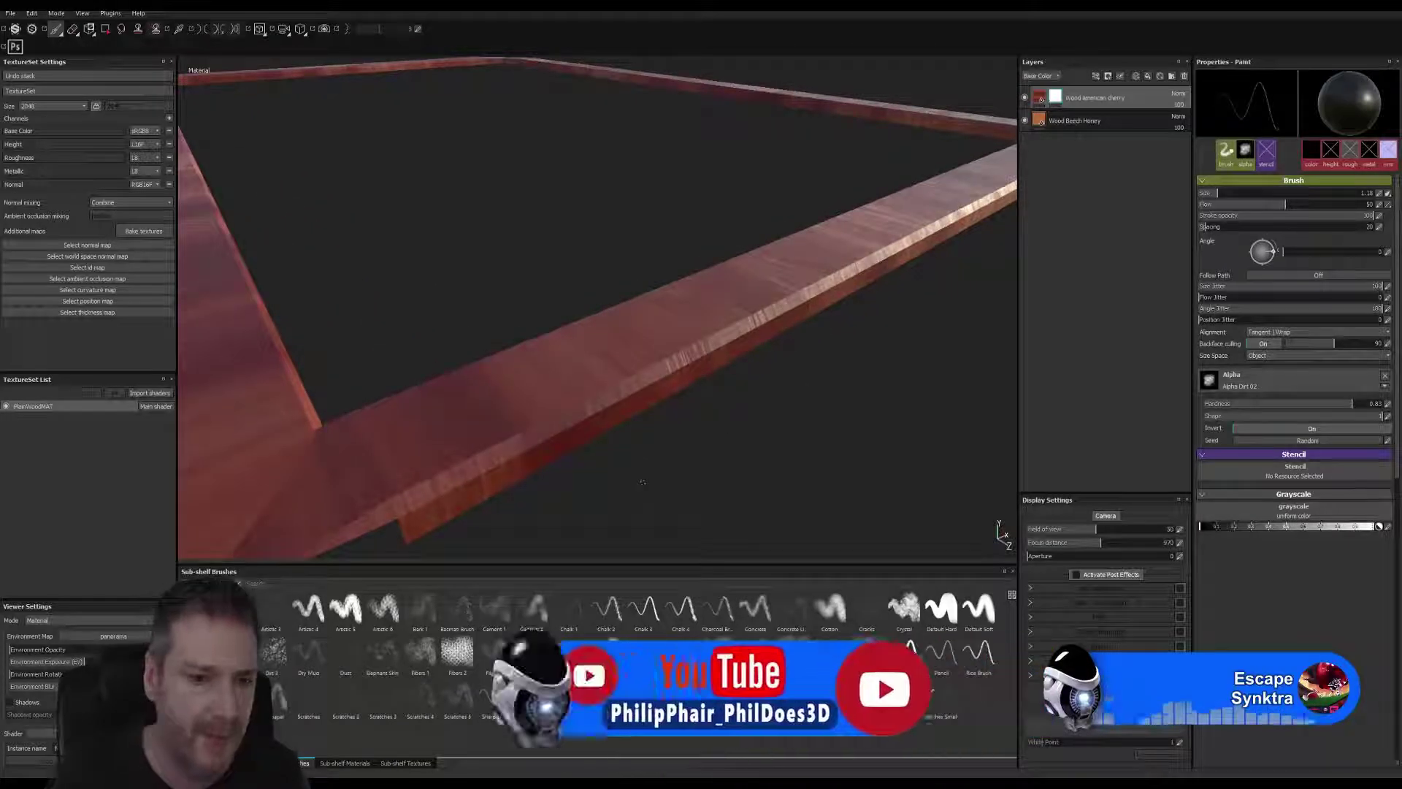